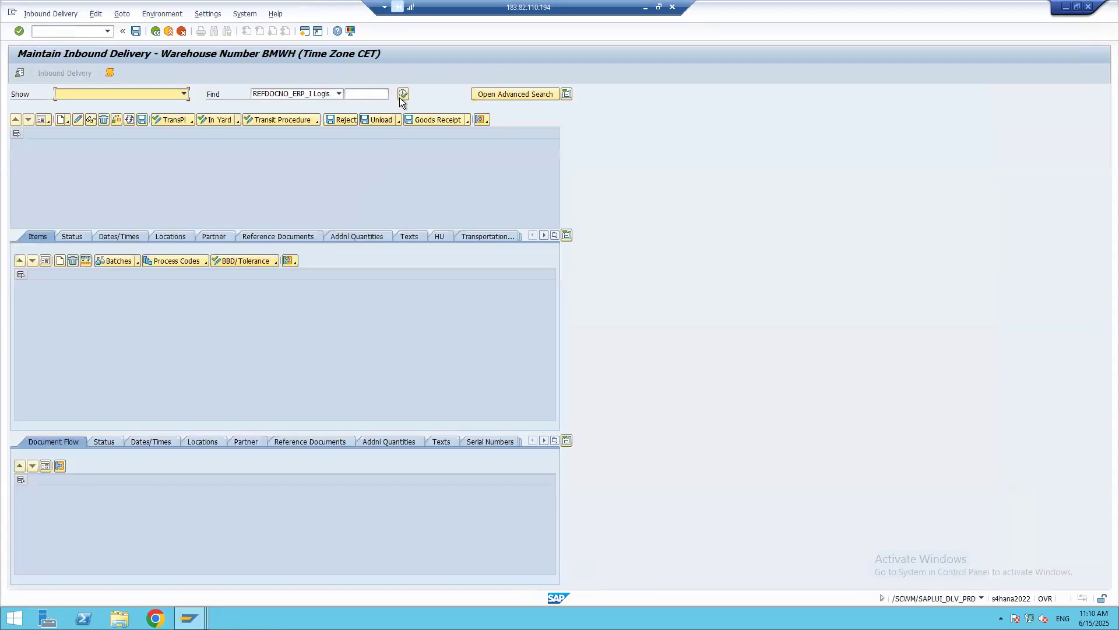
Find the inbound delivery in warehouse BMWH by the previously used ERP reference document number.
{"action": "left_click", "coordinate": [401, 96]}
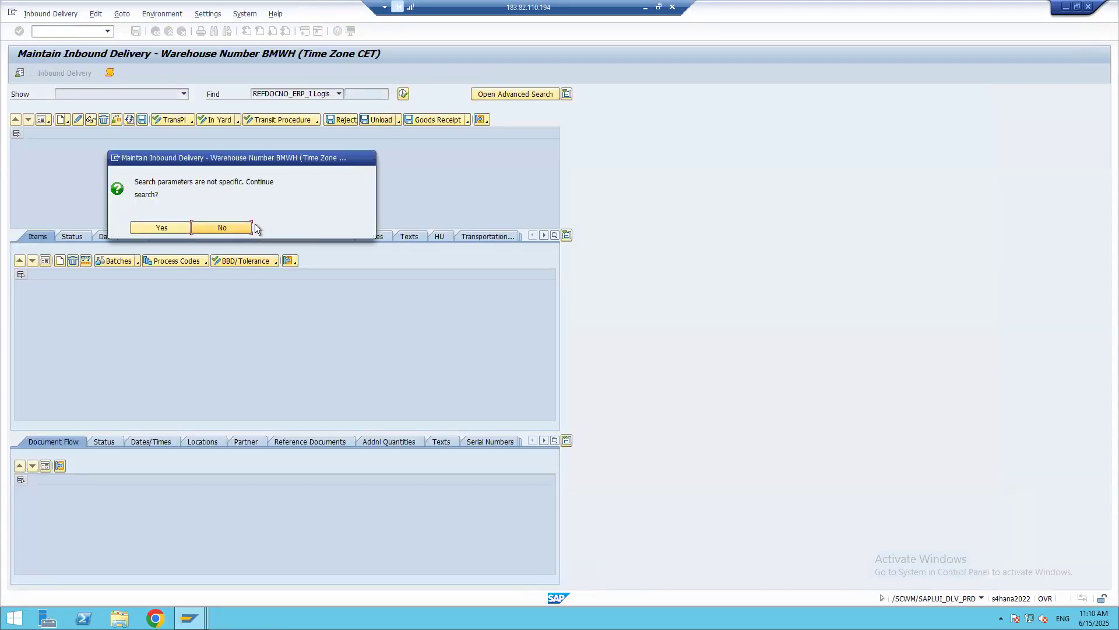
{"action": "left_click", "coordinate": [230, 232]}
{"action": "left_click", "coordinate": [355, 92]}
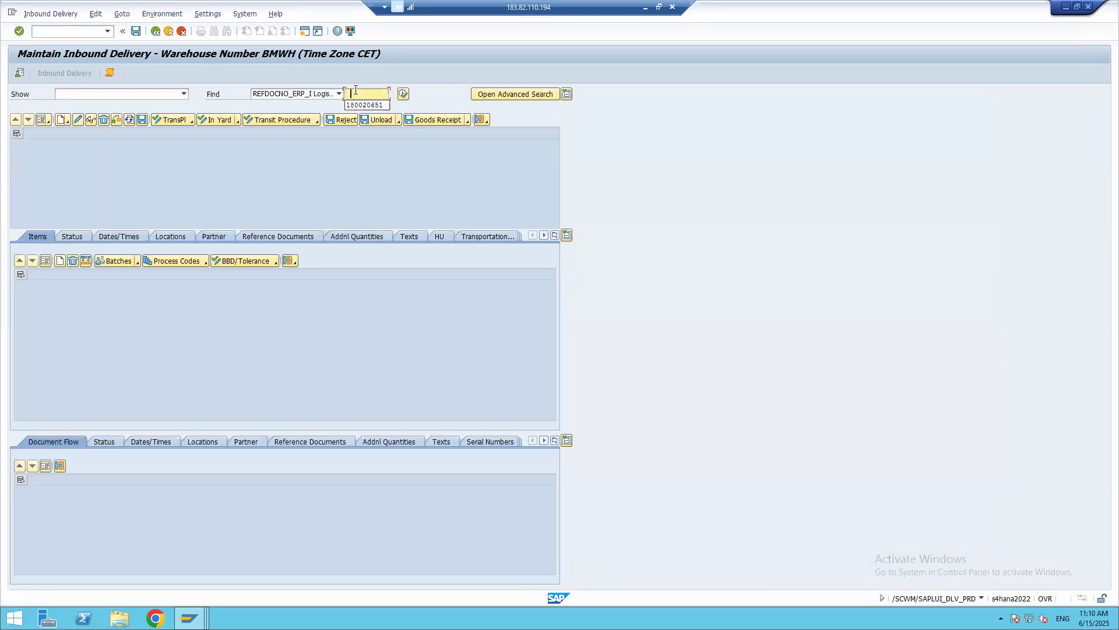
{"action": "key", "text": "Down"}
{"action": "key", "text": "Return"}
{"action": "left_click", "coordinate": [403, 94]}
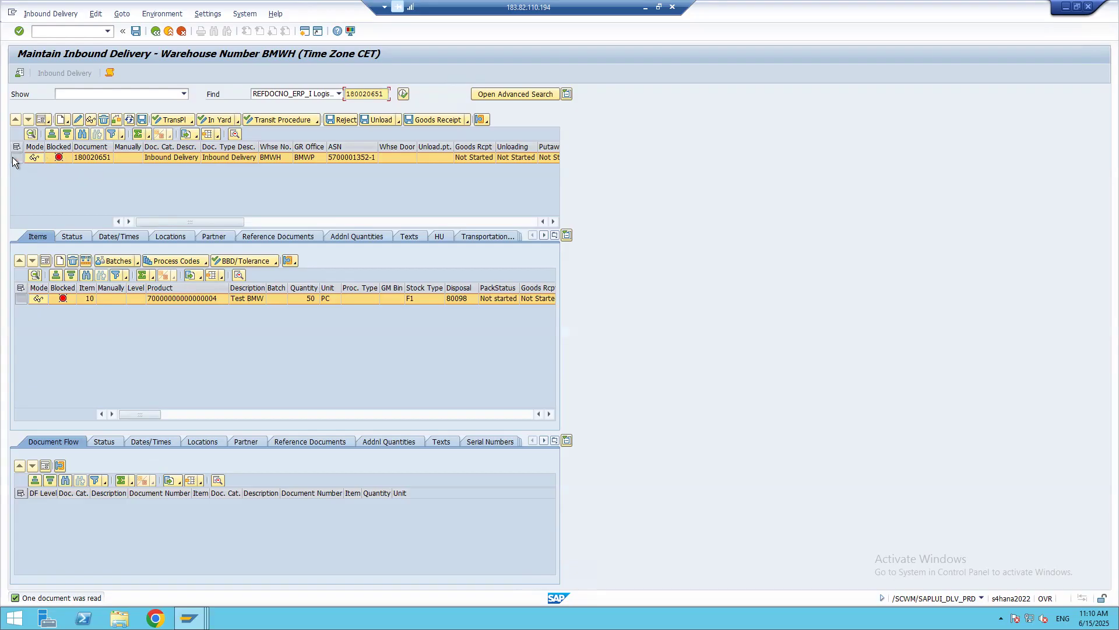
Open the form view of delivery item 10 at its Movement Data section.
{"action": "left_click", "coordinate": [23, 299]}
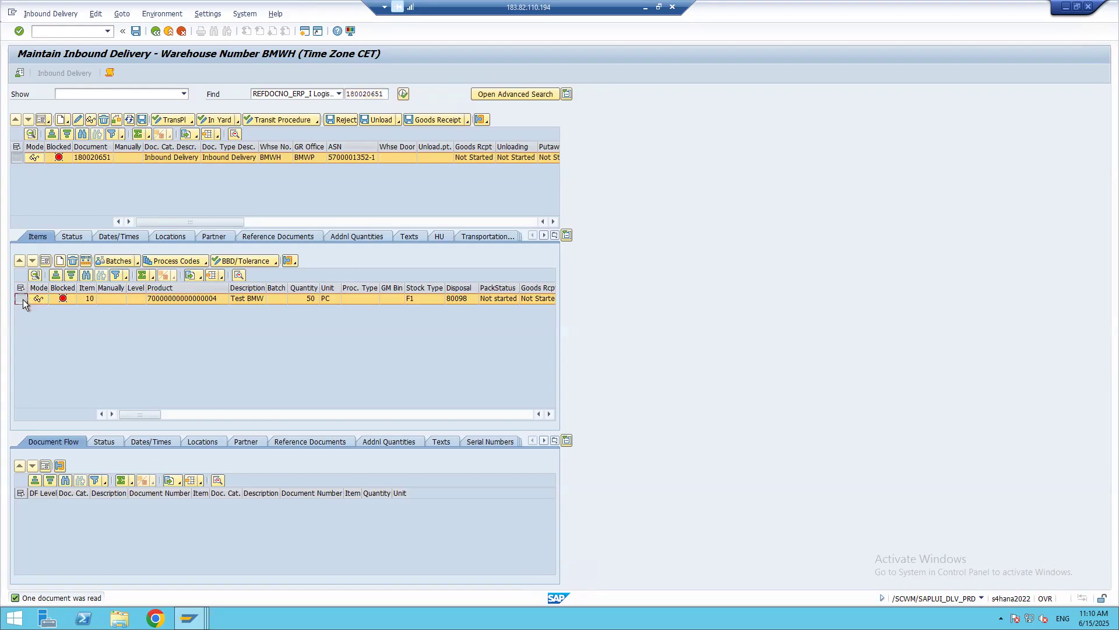
{"action": "left_click", "coordinate": [45, 261]}
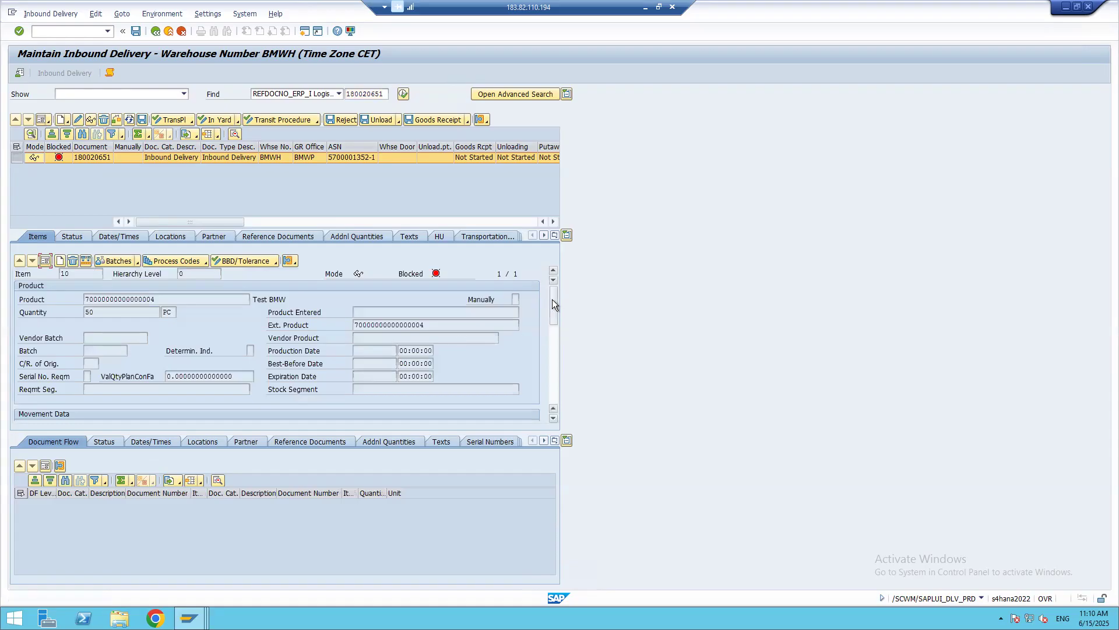
{"action": "left_click_drag", "start_coordinate": [551, 299], "coordinate": [551, 334]}
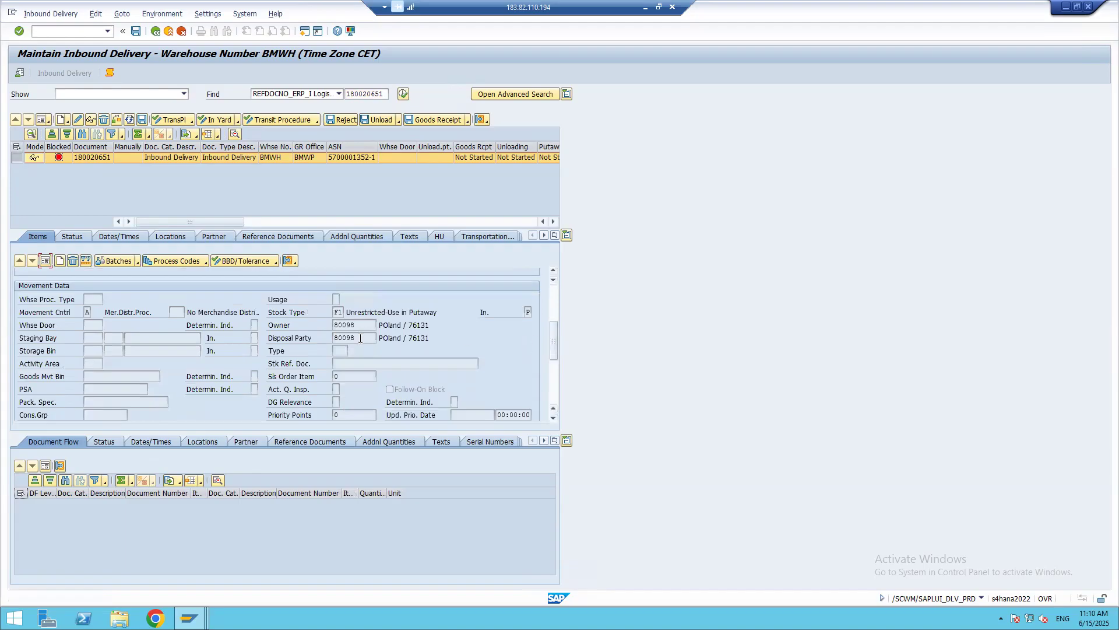
Examine the stock type, owner and disposal party in the item's movement data.
{"action": "left_click_drag", "start_coordinate": [360, 339], "coordinate": [317, 337]}
{"action": "left_click", "coordinate": [339, 313]}
{"action": "double_click", "coordinate": [347, 313]}
{"action": "left_click_drag", "start_coordinate": [552, 336], "coordinate": [548, 414]}
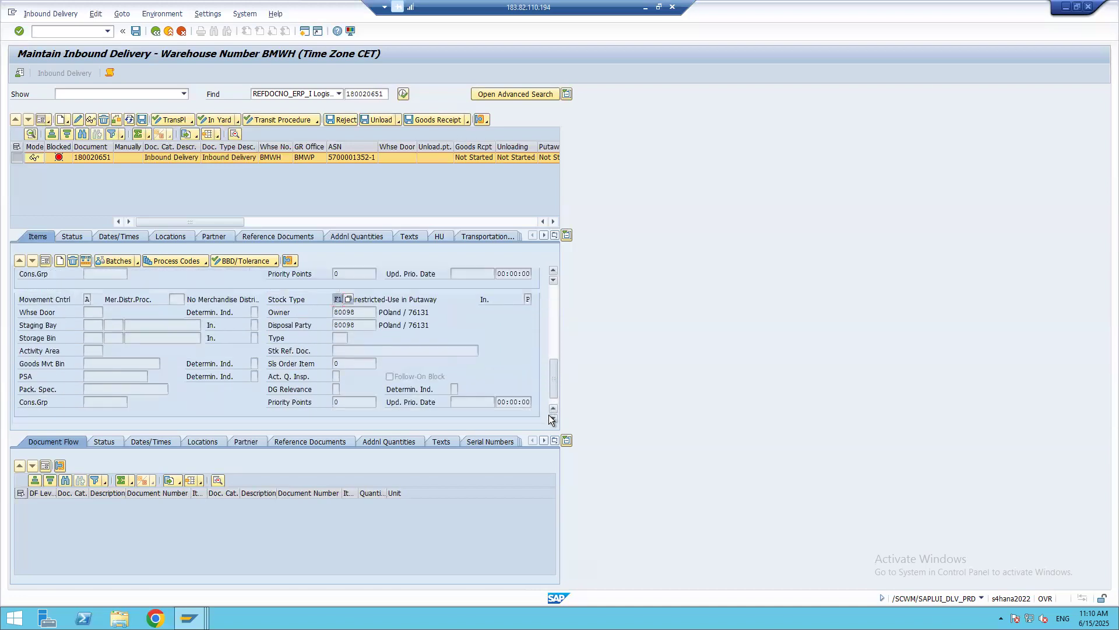
{"action": "left_click", "coordinate": [549, 418]}
{"action": "left_click_drag", "start_coordinate": [550, 373], "coordinate": [554, 339]}
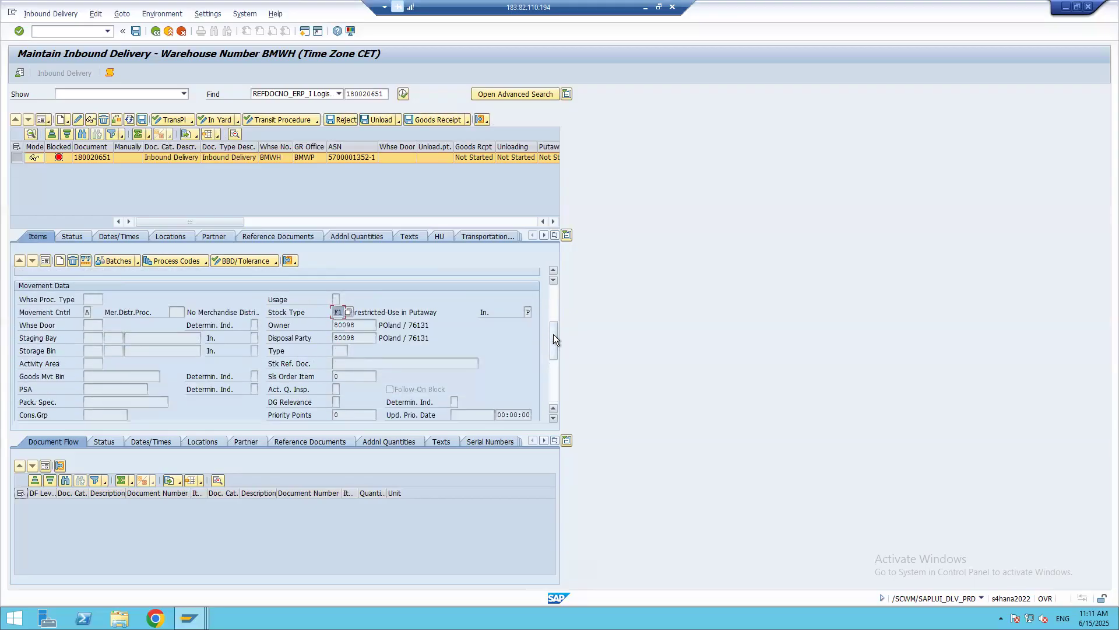
{"action": "double_click", "coordinate": [363, 325]}
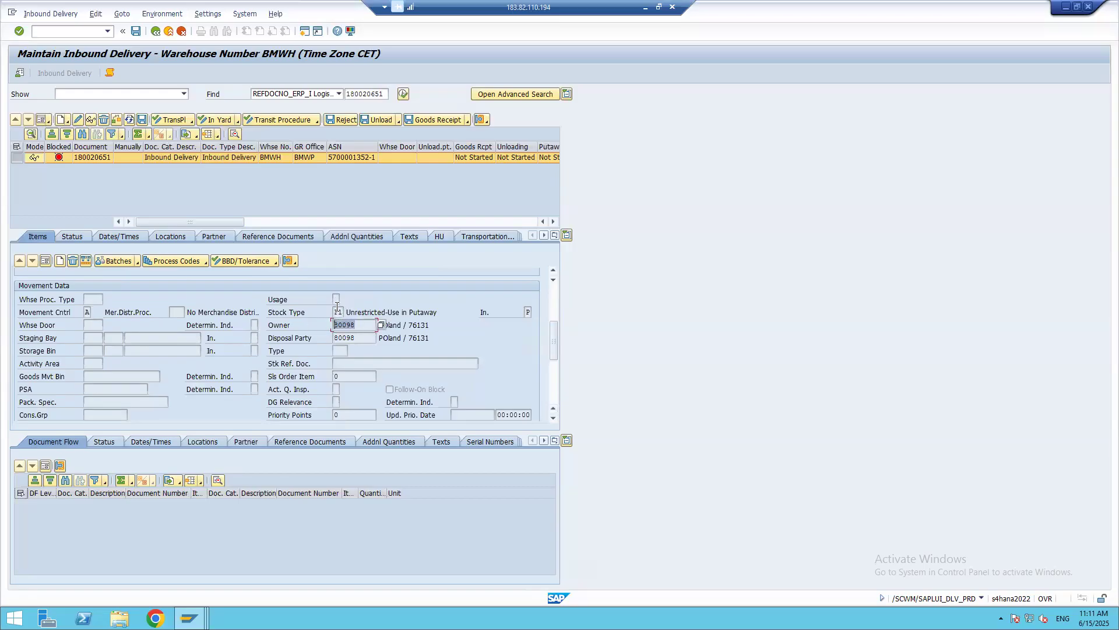
{"action": "left_click", "coordinate": [343, 312]}
{"action": "double_click", "coordinate": [342, 312]}
{"action": "left_click", "coordinate": [364, 333]}
{"action": "double_click", "coordinate": [364, 333]}
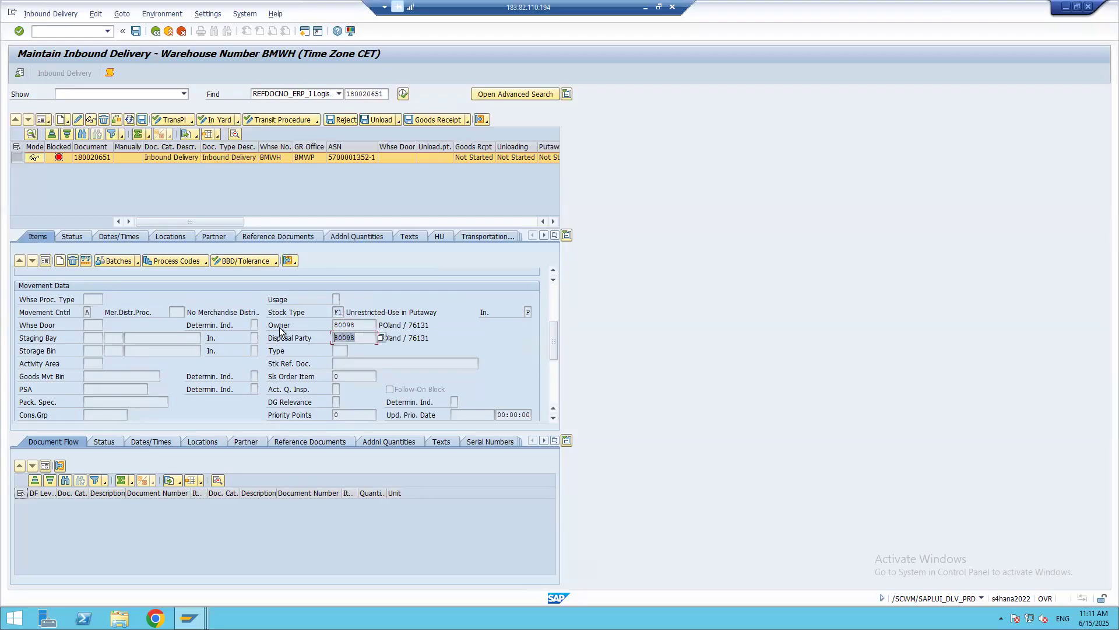
{"action": "double_click", "coordinate": [364, 325]}
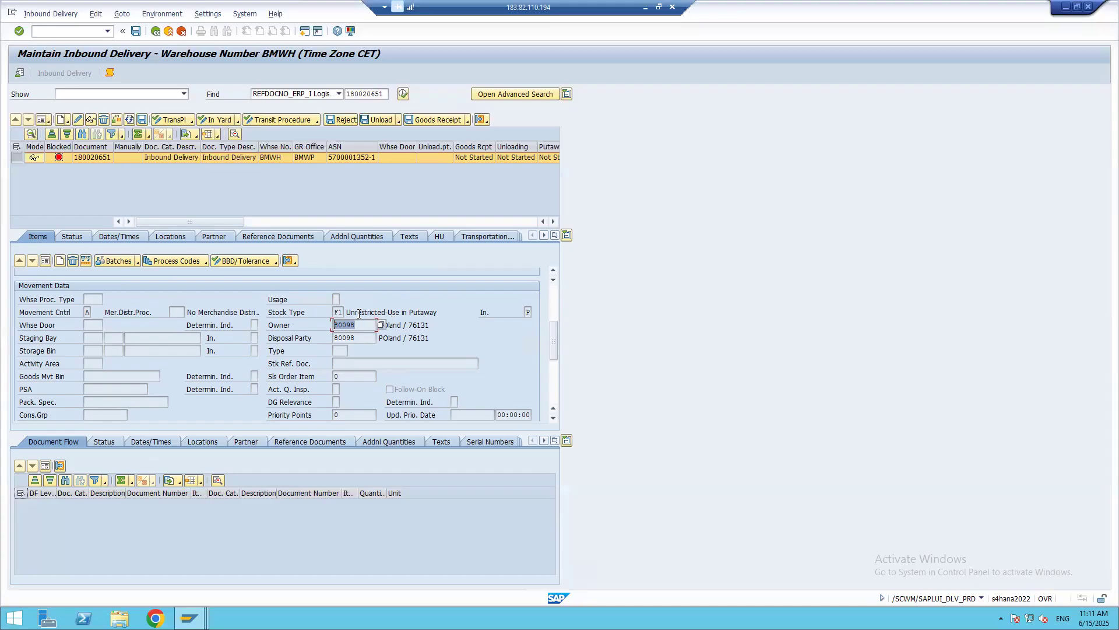
Display the list of possible stock types for the item, highlight F1 Unrestricted-Use in Putaway, and move the list clear of the delivery data.
{"action": "double_click", "coordinate": [337, 312]}
{"action": "left_click", "coordinate": [343, 313]}
{"action": "left_click", "coordinate": [348, 313]}
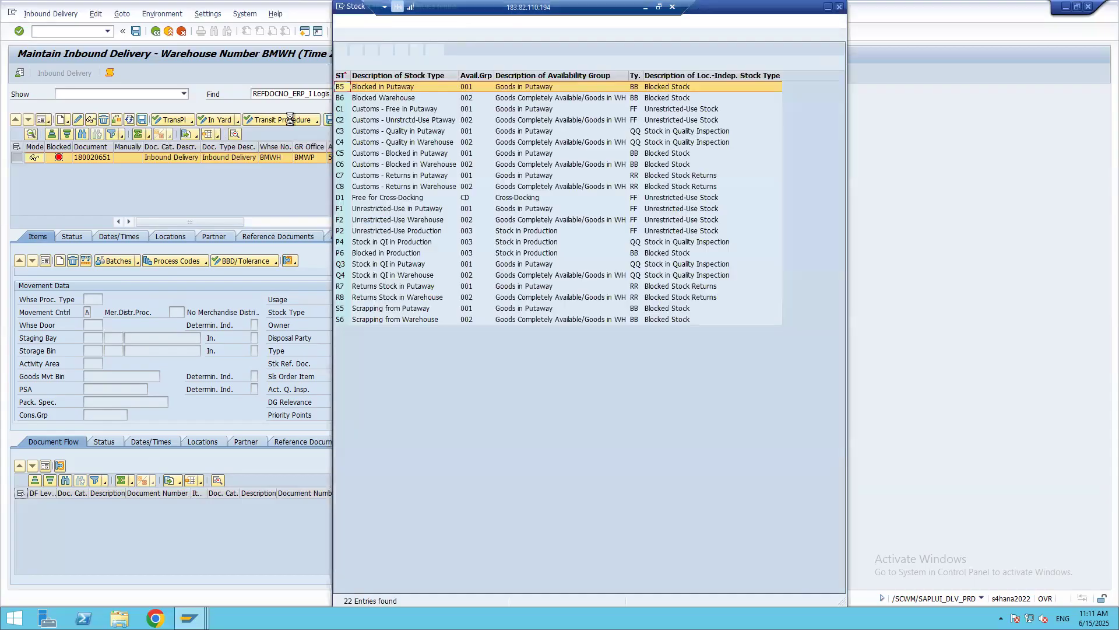
{"action": "double_click", "coordinate": [458, 9]}
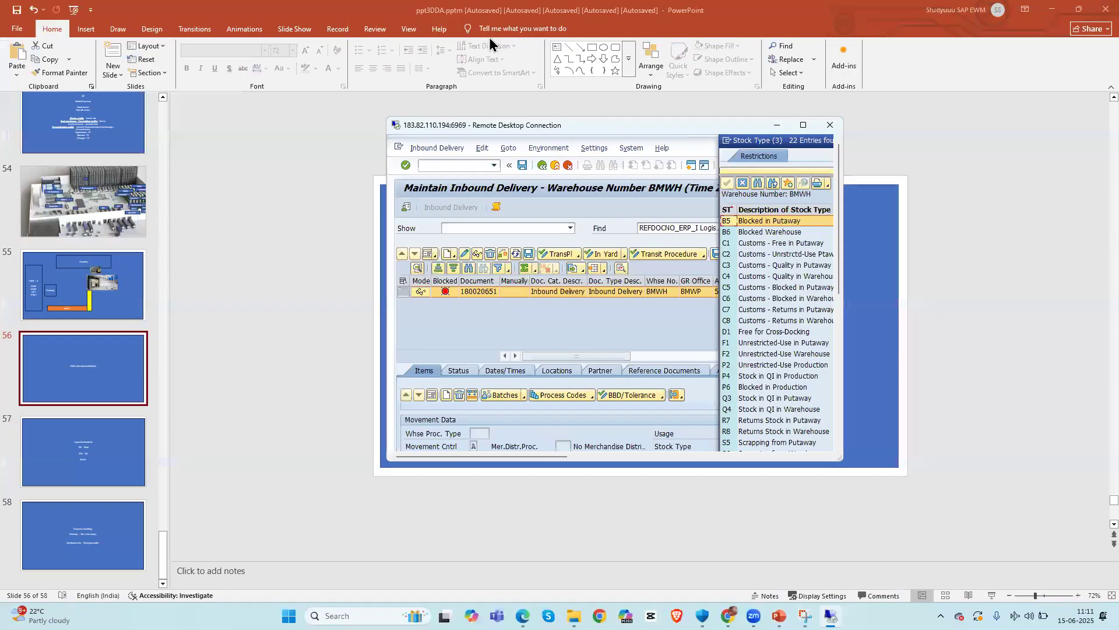
{"action": "left_click", "coordinate": [802, 126]}
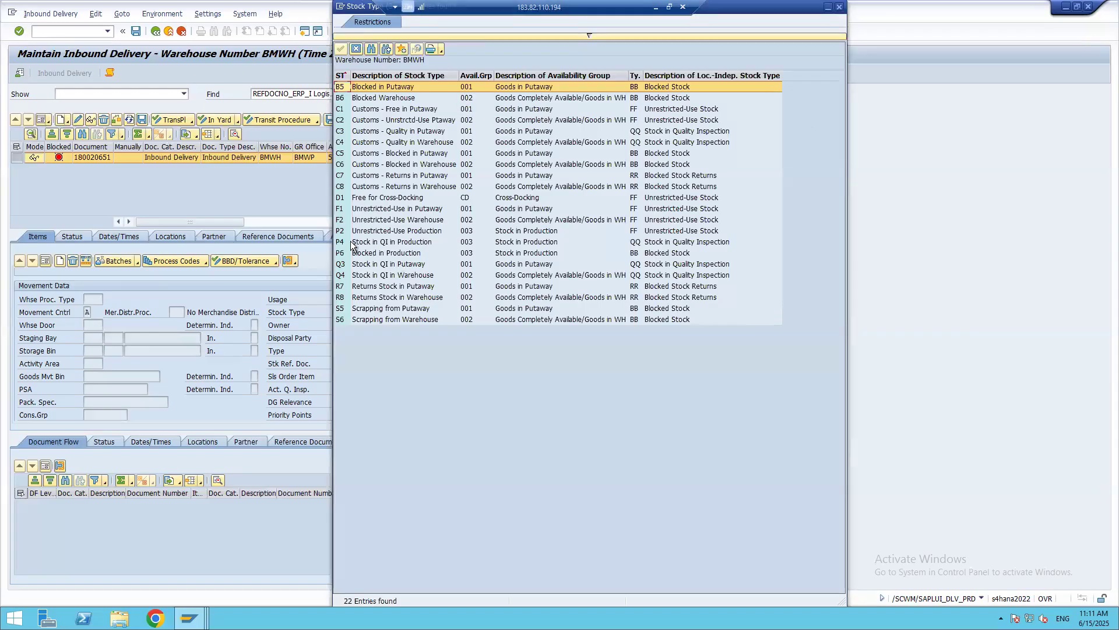
{"action": "left_click", "coordinate": [342, 211]}
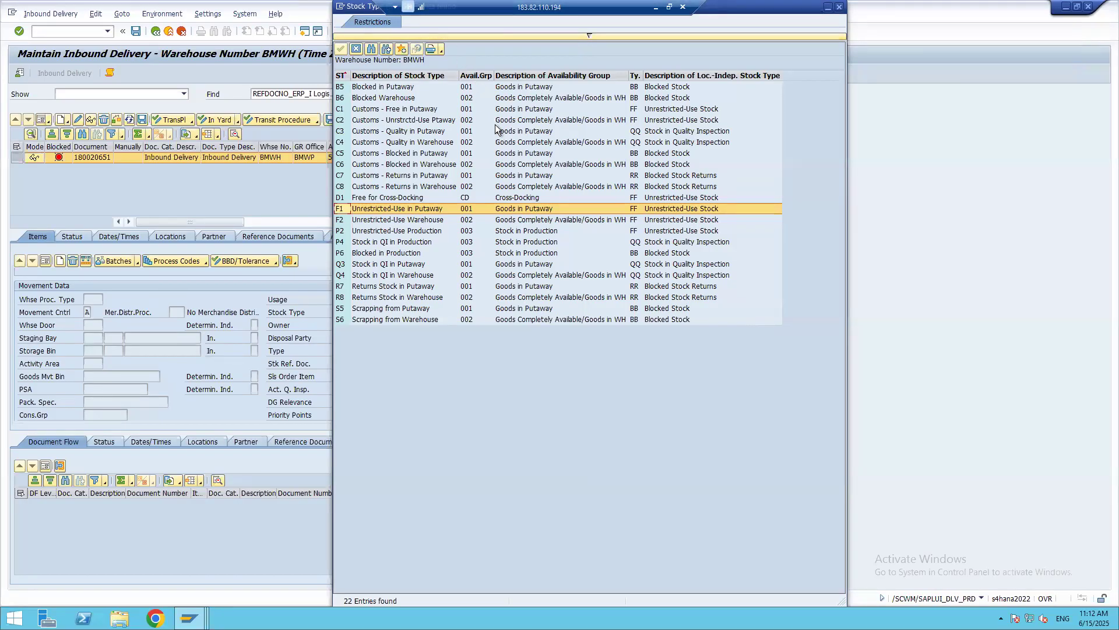
{"action": "left_click_drag", "start_coordinate": [354, 7], "coordinate": [399, 113]}
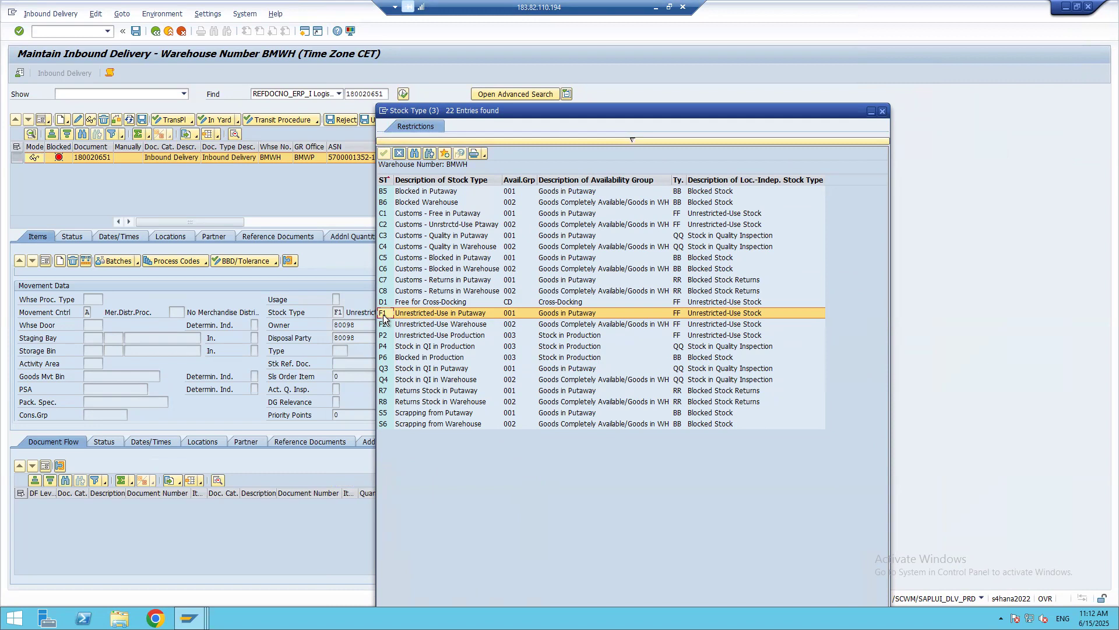
Compare the availability groups of stock types F1 and F2, and close the stock type list.
{"action": "left_click", "coordinate": [513, 313]}
{"action": "left_click", "coordinate": [512, 327]}
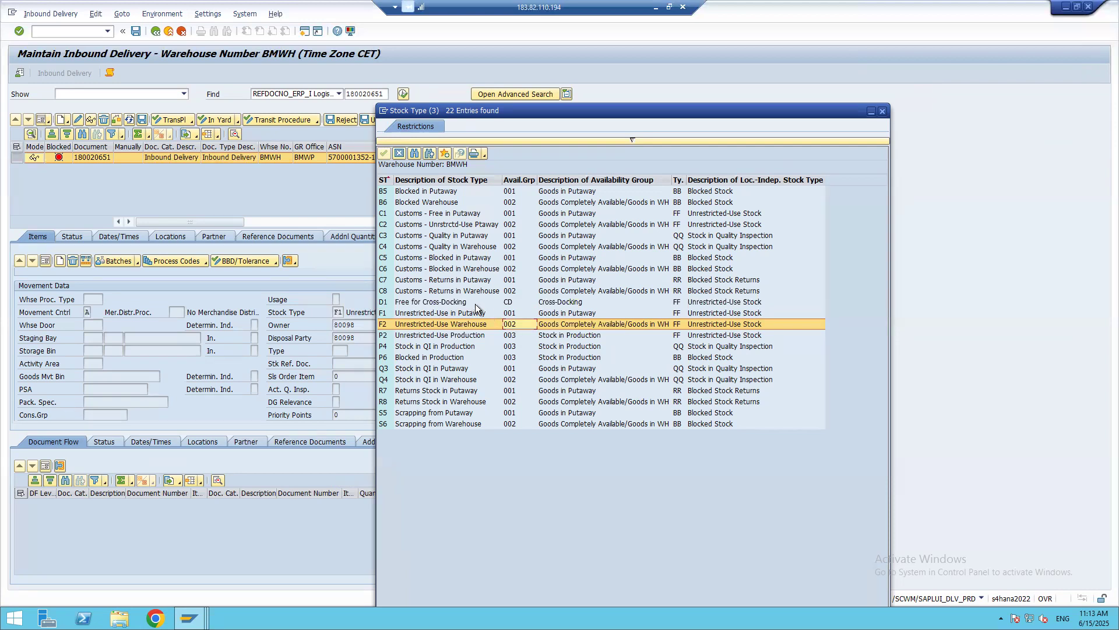
{"action": "left_click", "coordinate": [516, 314]}
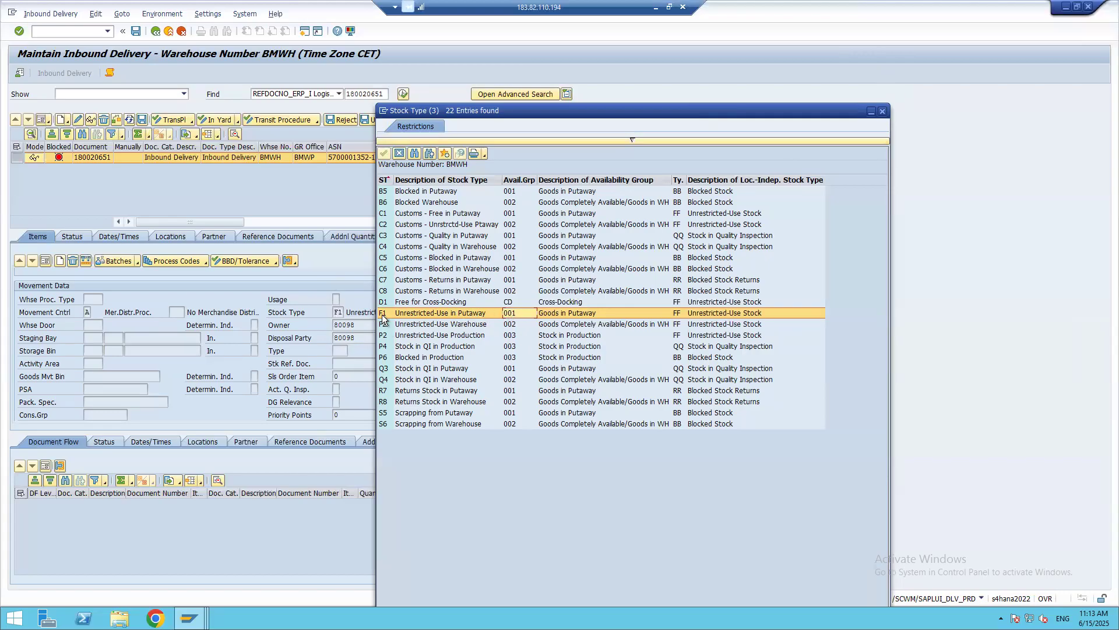
{"action": "left_click", "coordinate": [882, 112]}
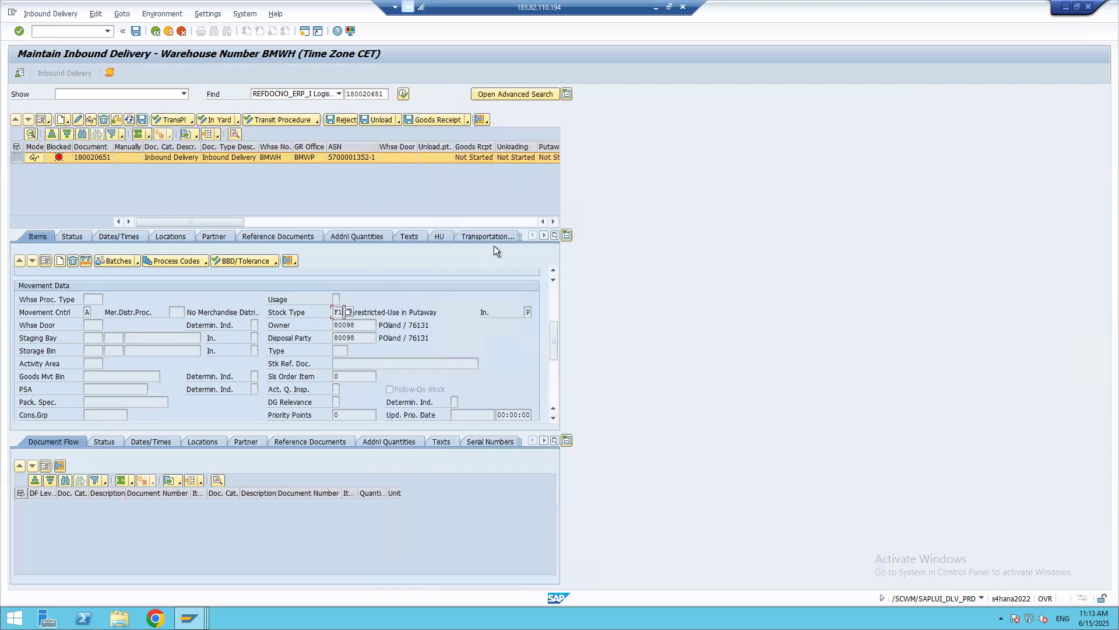
Review the owner and disposal party fields, consulting the possible stock types once more in between.
{"action": "key", "text": "Tab"}
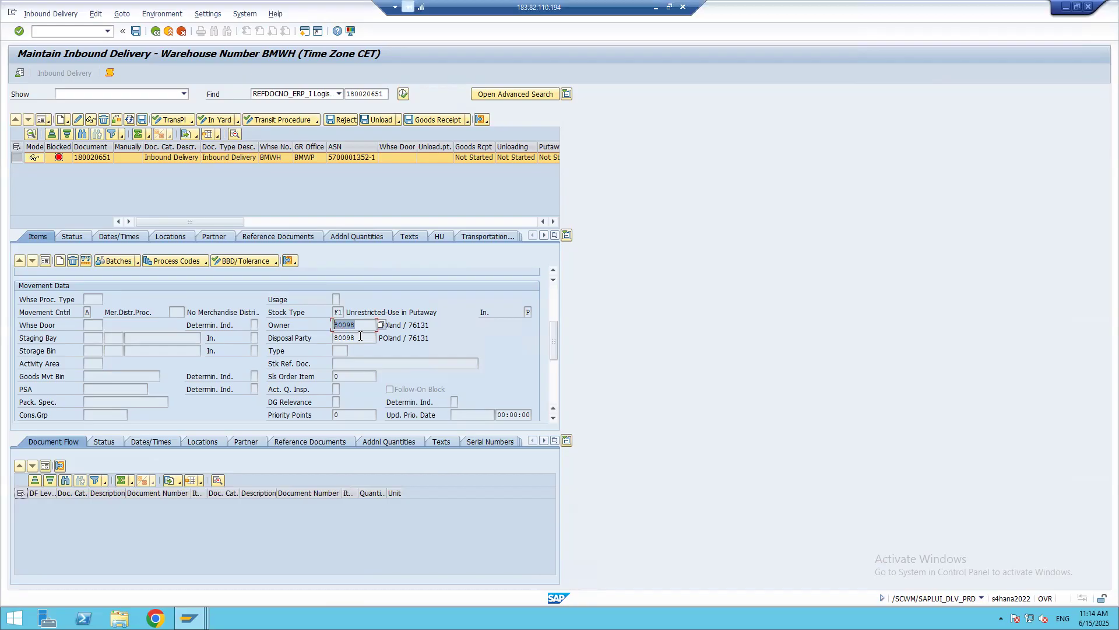
{"action": "left_click", "coordinate": [342, 311]}
{"action": "left_click", "coordinate": [338, 312]}
{"action": "left_click", "coordinate": [347, 312]}
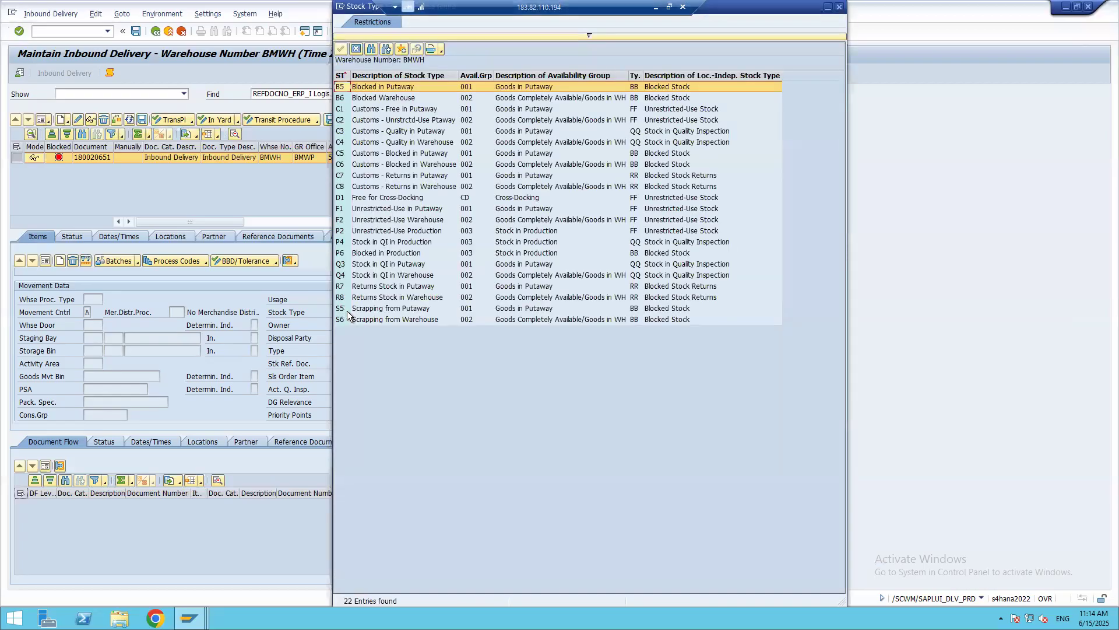
{"action": "left_click", "coordinate": [840, 7]}
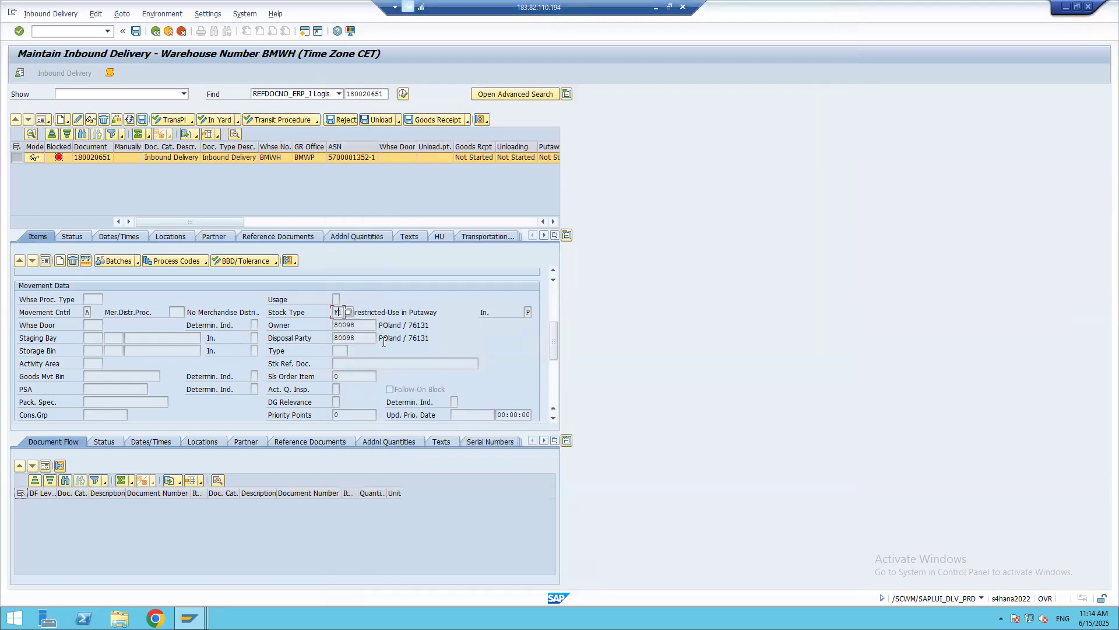
{"action": "key", "text": "Tab"}
{"action": "key", "text": "Tab"}
Go back to the Product section of item 10's form view and copy its product number.
{"action": "left_click", "coordinate": [44, 260]}
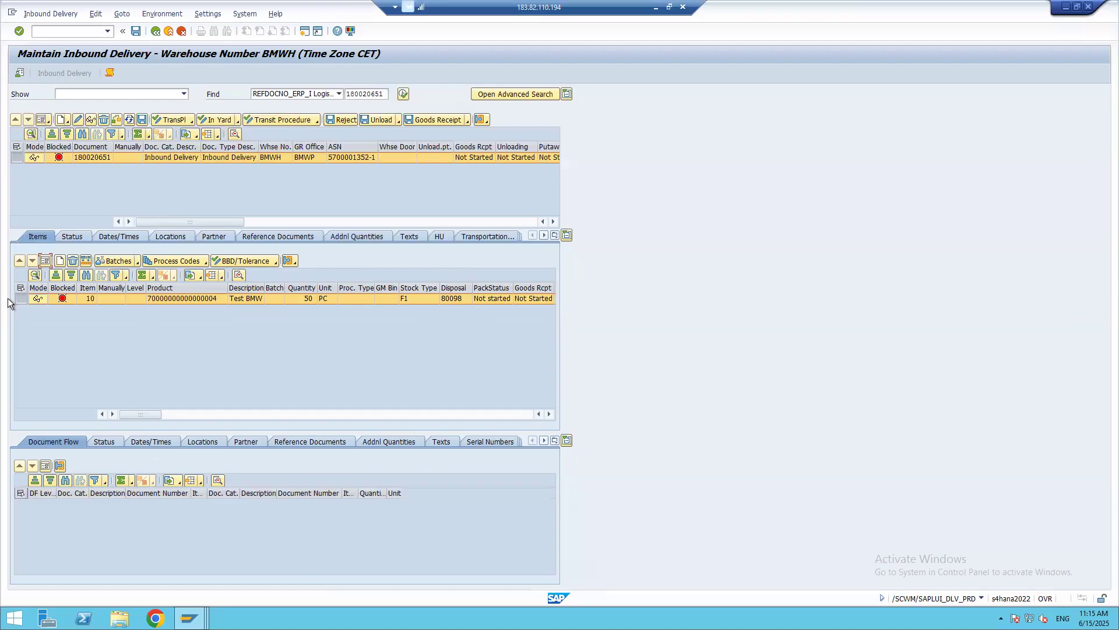
{"action": "left_click", "coordinate": [45, 260]}
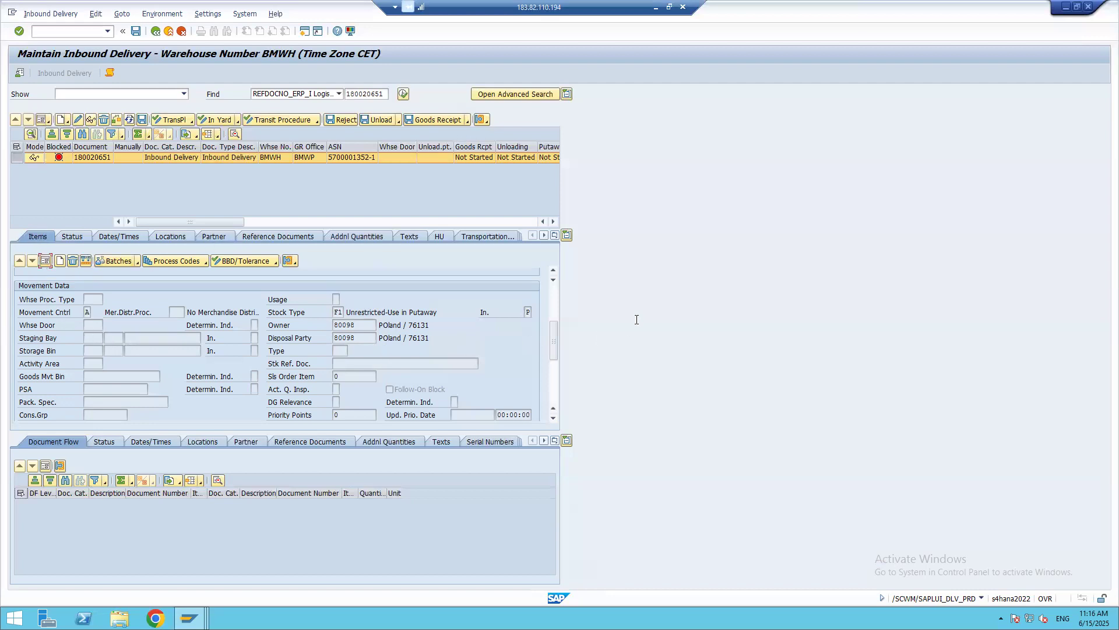
{"action": "left_click", "coordinate": [554, 296]}
{"action": "left_click_drag", "start_coordinate": [158, 298], "coordinate": [47, 297]}
Open transaction /SCWM/MAT1 in a new session, enter the copied product number, and pick the party entitled to dispose from the possible values.
{"action": "left_click", "coordinate": [63, 34]}
{"action": "type", "text": "/o/scwm/mat1"}
{"action": "key", "text": "Return"}
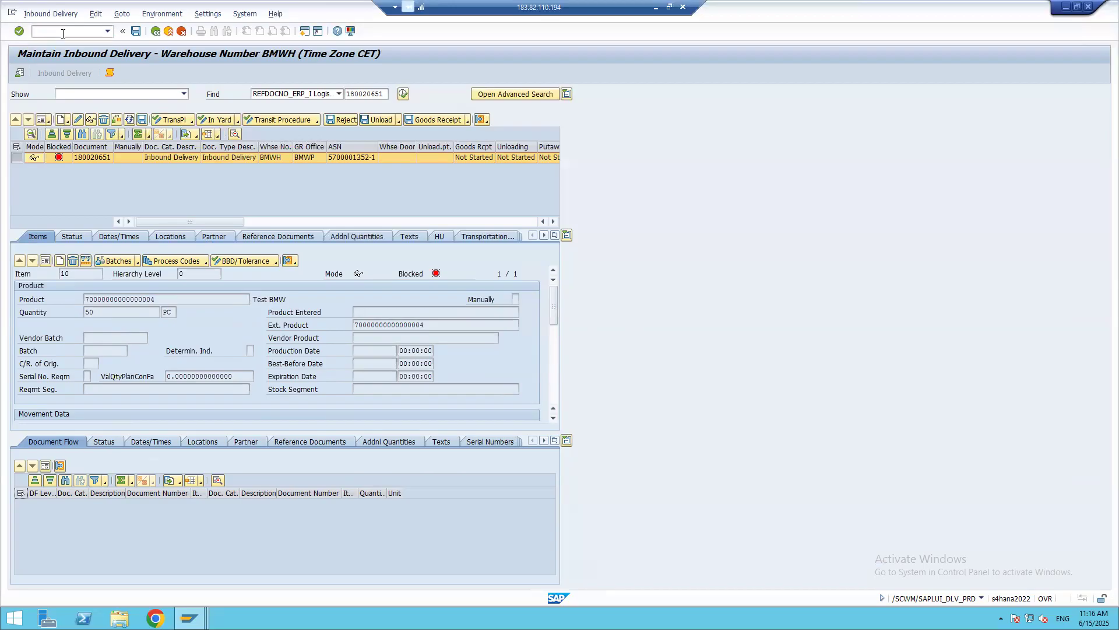
{"action": "key", "text": "ctrl+v"}
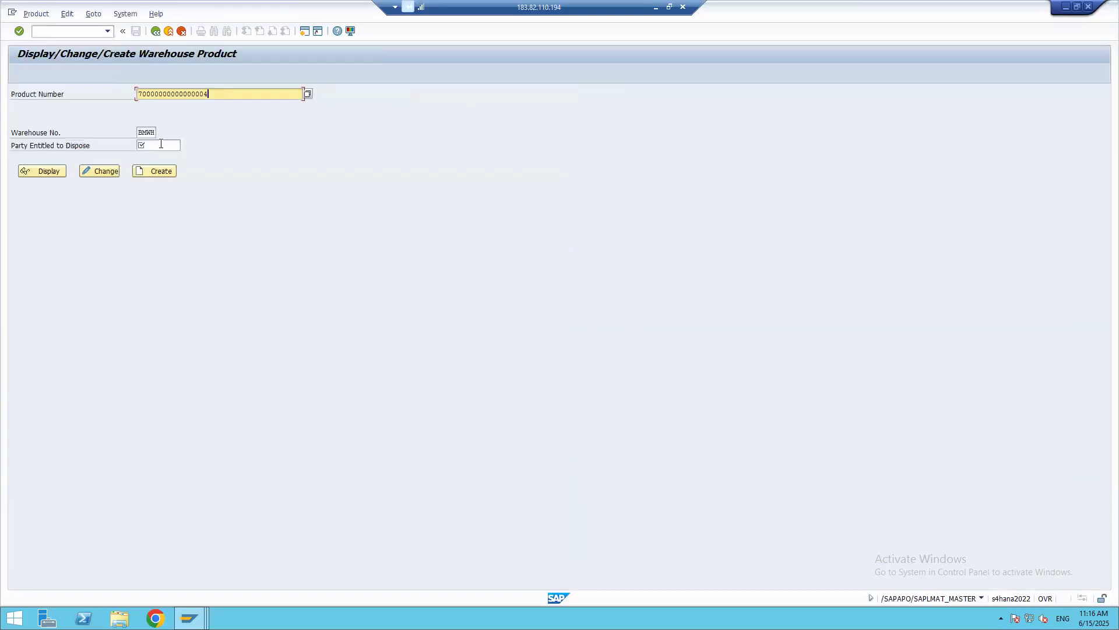
{"action": "left_click", "coordinate": [165, 147]}
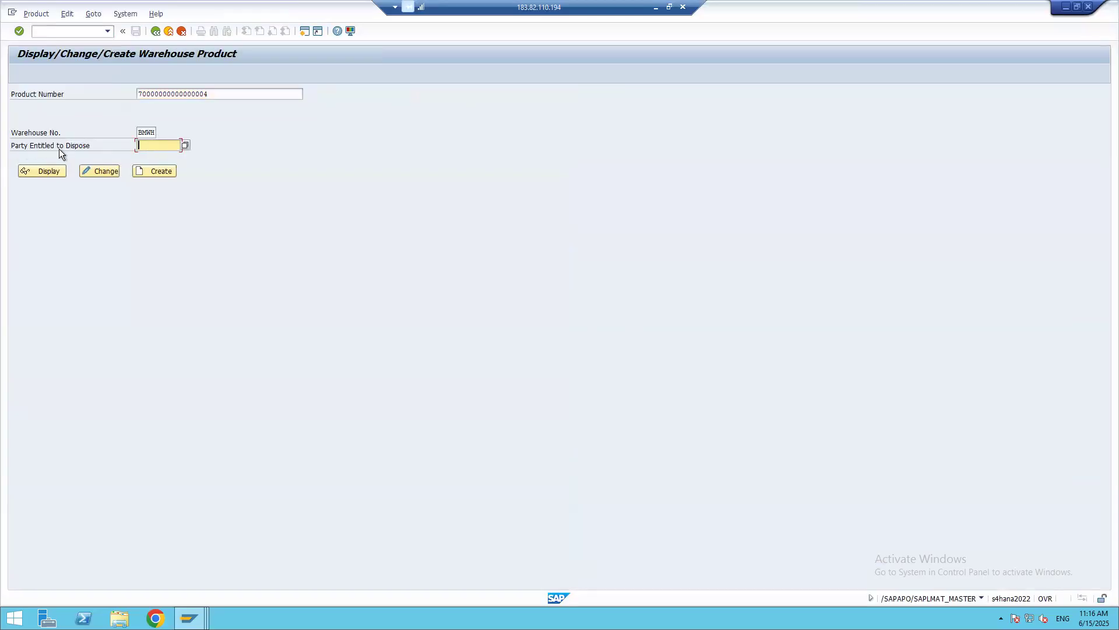
{"action": "left_click", "coordinate": [186, 145]}
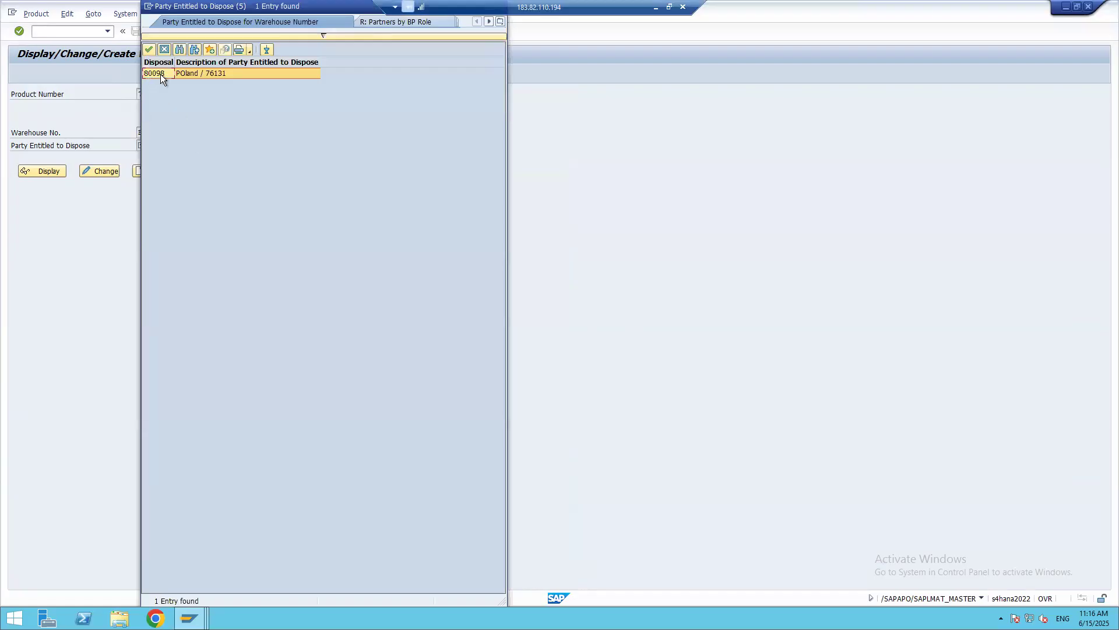
{"action": "double_click", "coordinate": [160, 74]}
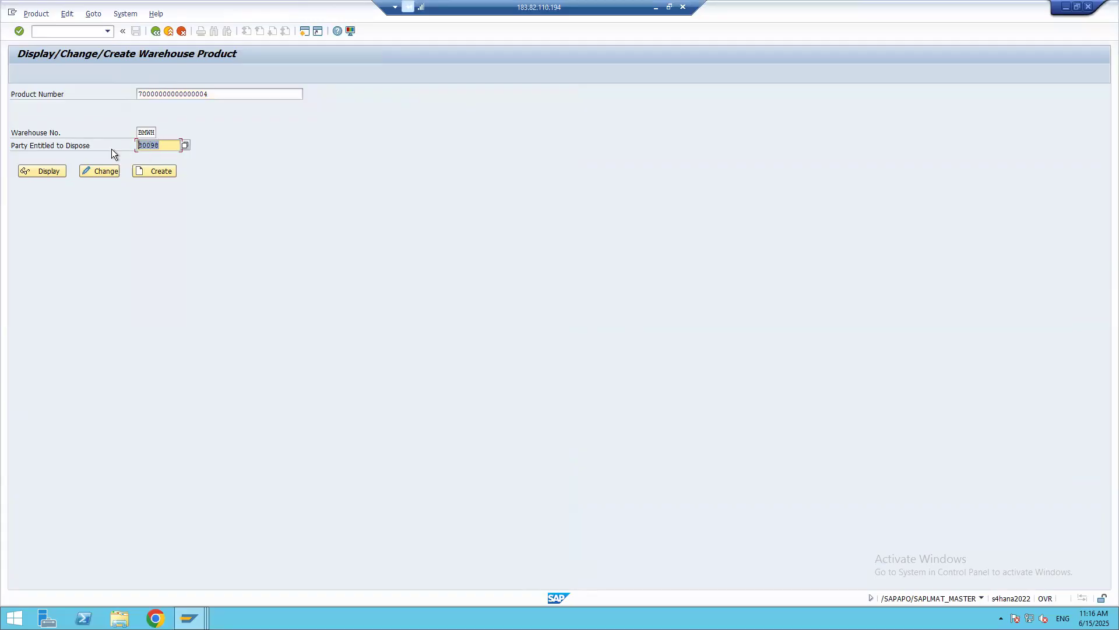
Find the disposal party by its business partner number in transaction BP and open its supplier record to check the assigned plant.
{"action": "left_click", "coordinate": [59, 37]}
{"action": "type", "text": "/nbp"}
{"action": "key", "text": "Return"}
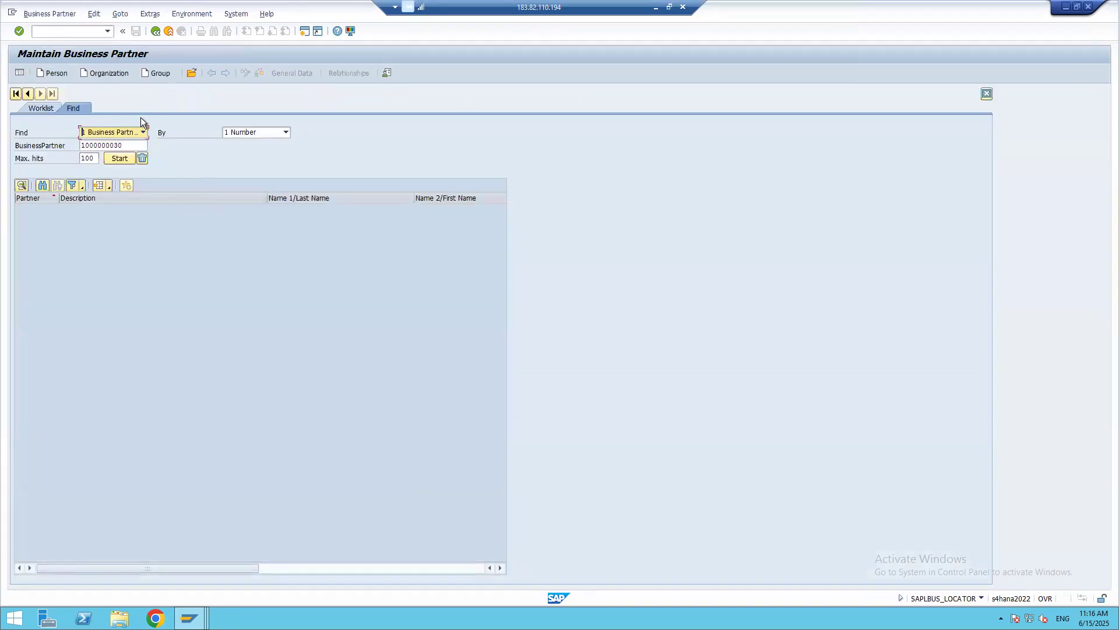
{"action": "double_click", "coordinate": [130, 146]}
{"action": "type", "text": "80098"}
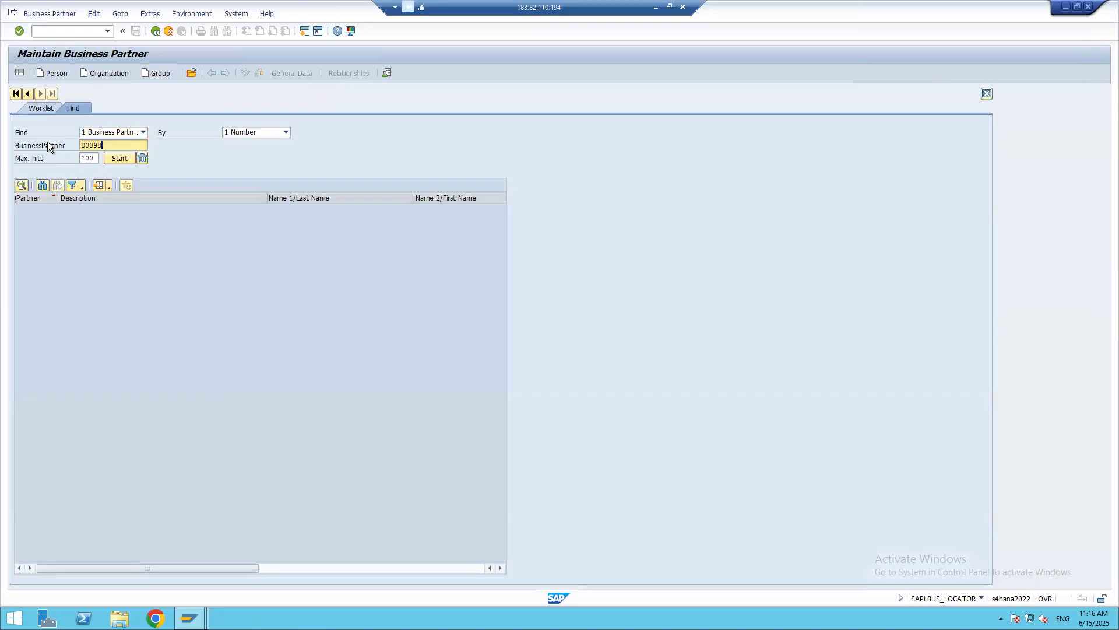
{"action": "key", "text": "Return"}
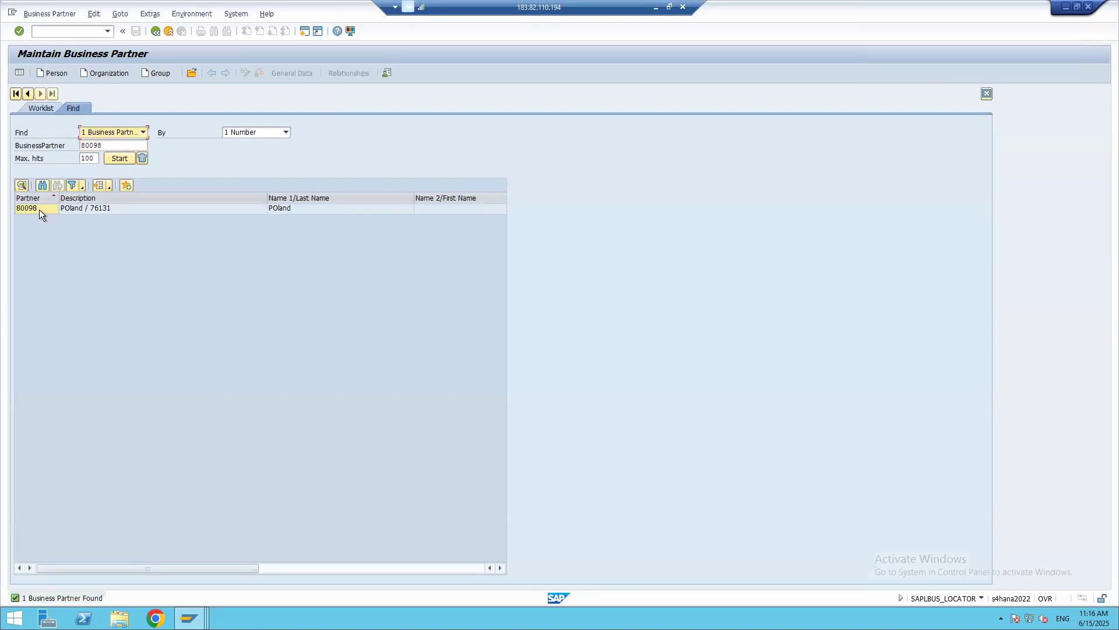
{"action": "double_click", "coordinate": [40, 209]}
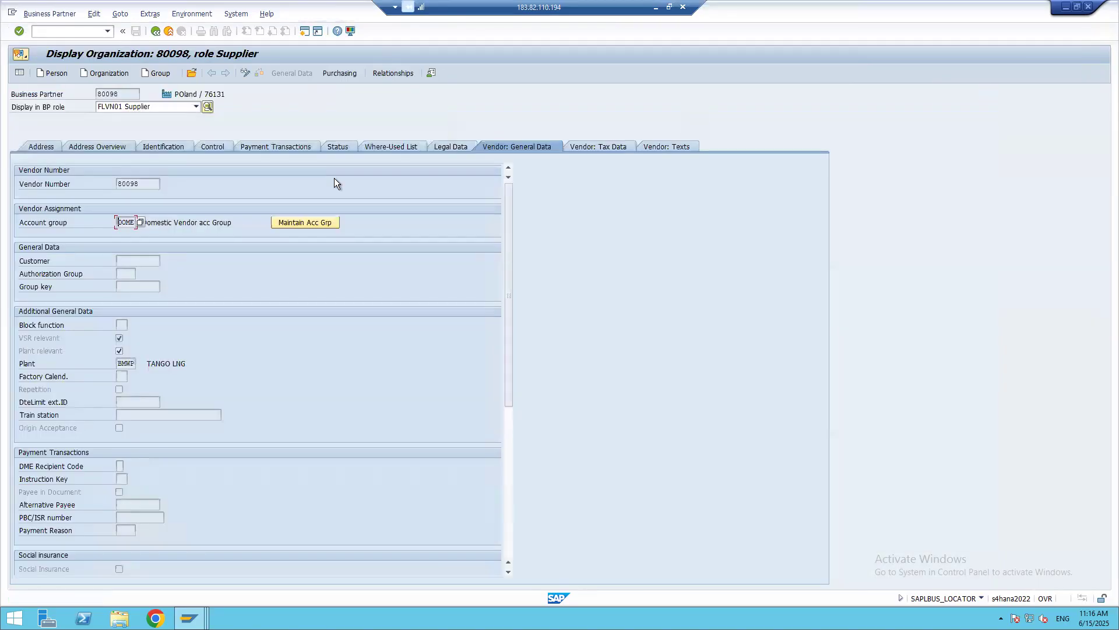
{"action": "double_click", "coordinate": [120, 363]}
Open transaction SPRO and display the SAP Reference IMG.
{"action": "left_click", "coordinate": [45, 29]}
{"action": "type", "text": "/nspro"}
{"action": "key", "text": "Return"}
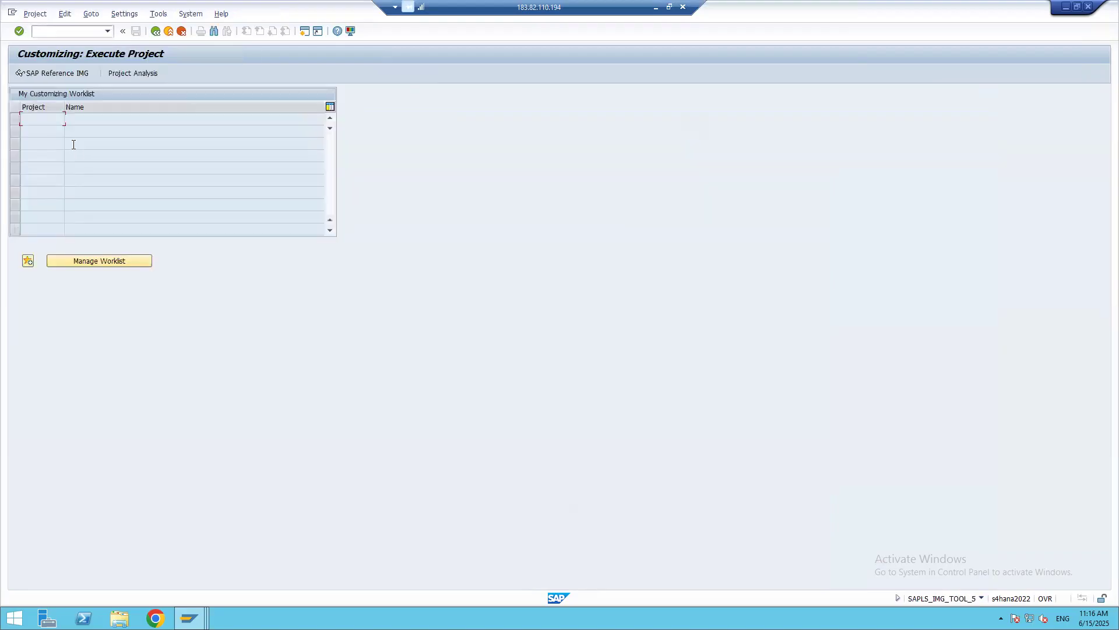
{"action": "left_click", "coordinate": [39, 72]}
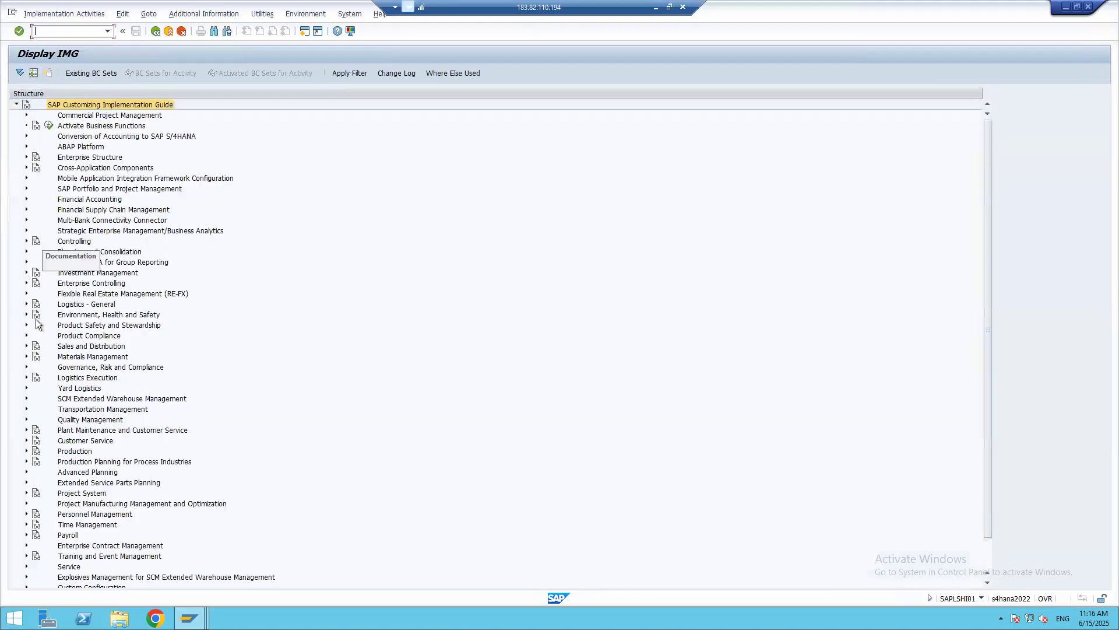
Open the Assign Warehouse Numbers activity under Extended Warehouse Management master data for warehouse BMWH.
{"action": "left_click", "coordinate": [26, 399]}
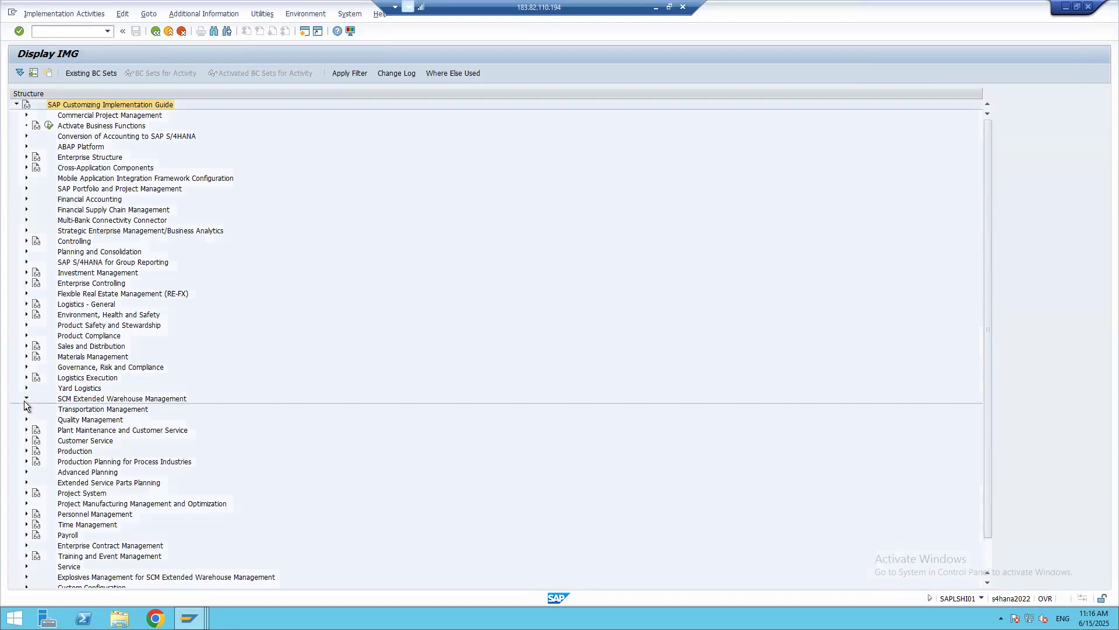
{"action": "left_click", "coordinate": [36, 409]}
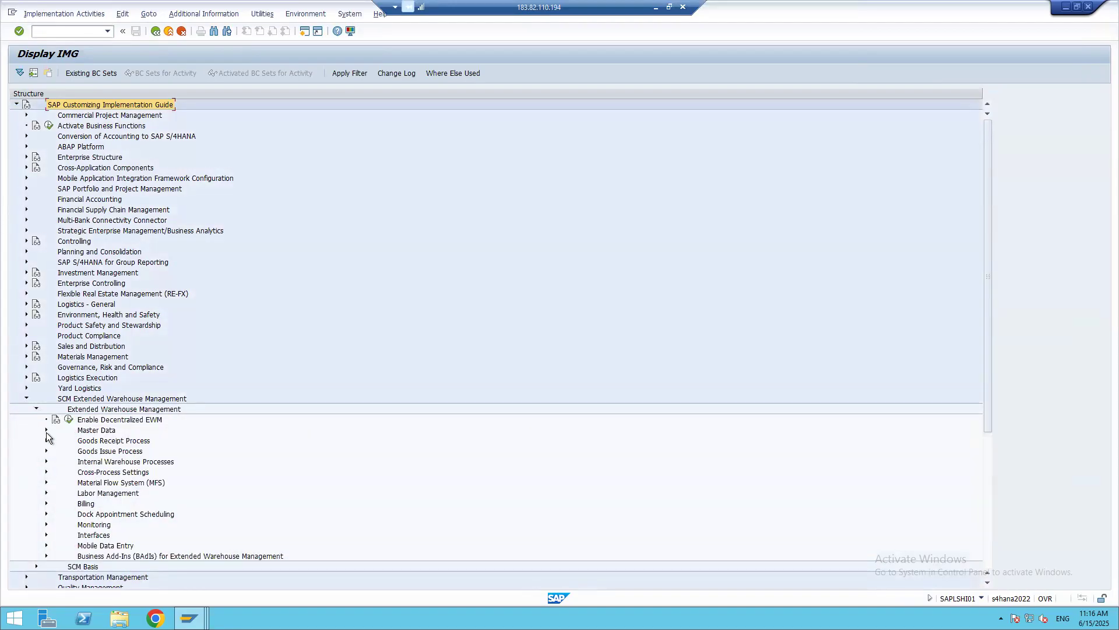
{"action": "left_click", "coordinate": [46, 431]}
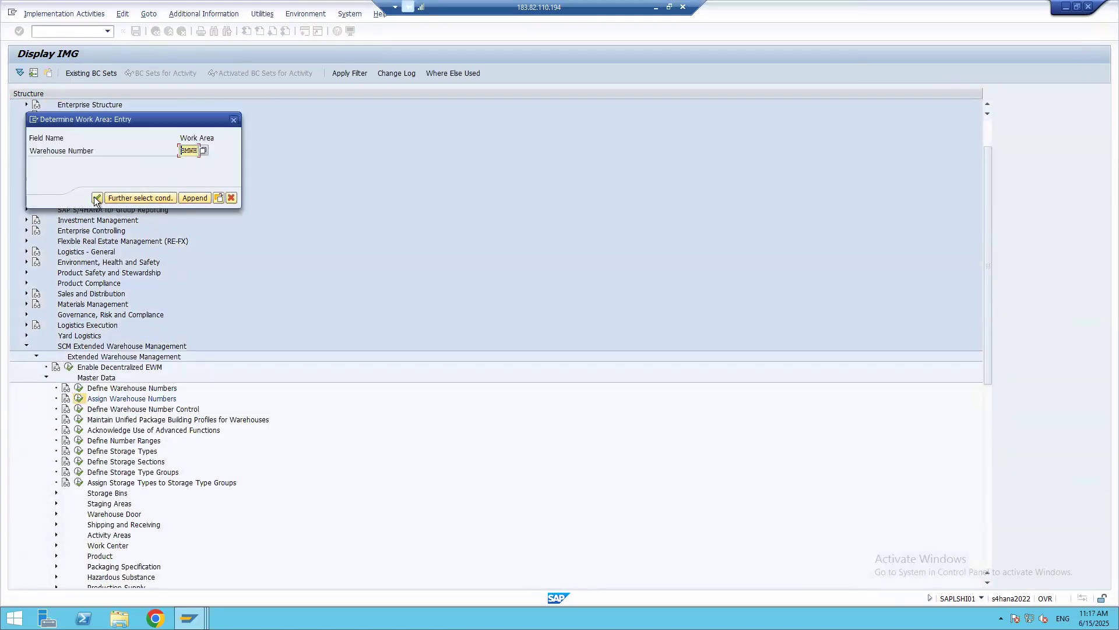
{"action": "left_click", "coordinate": [97, 198]}
Examine the supply chain unit, custodian and default party entitled to dispose assigned to warehouse BMWH, and leave the details view.
{"action": "left_click_drag", "start_coordinate": [123, 169], "coordinate": [17, 190]}
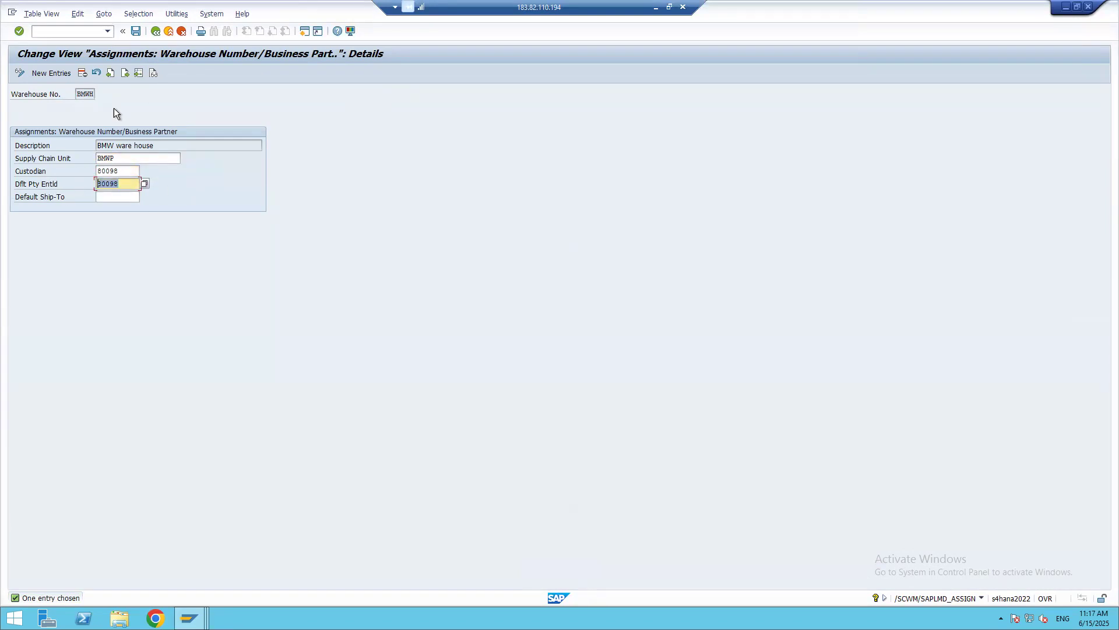
{"action": "left_click", "coordinate": [120, 158]}
{"action": "left_click_drag", "start_coordinate": [80, 163], "coordinate": [65, 162]}
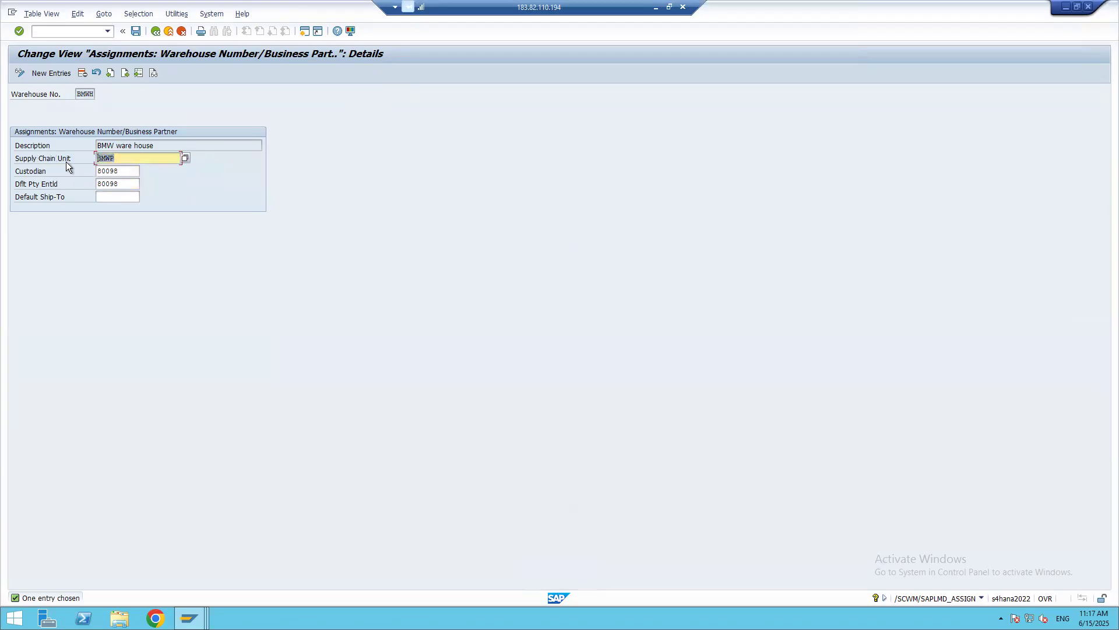
{"action": "left_click", "coordinate": [125, 183]}
{"action": "left_click_drag", "start_coordinate": [53, 187], "coordinate": [54, 192]}
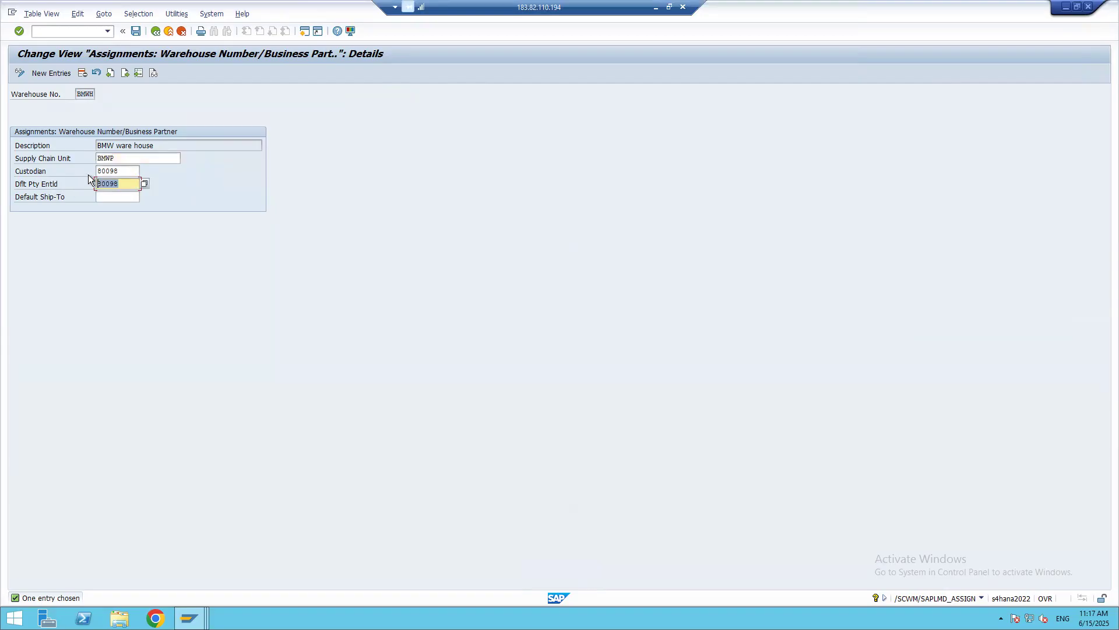
{"action": "left_click_drag", "start_coordinate": [121, 170], "coordinate": [47, 170]}
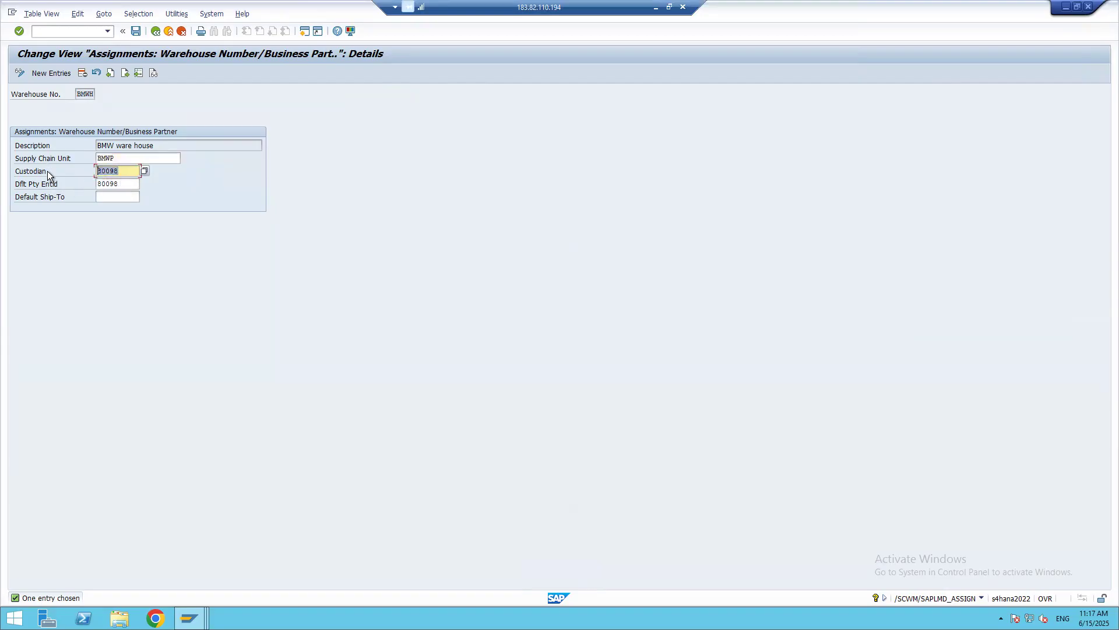
{"action": "left_click", "coordinate": [155, 30]}
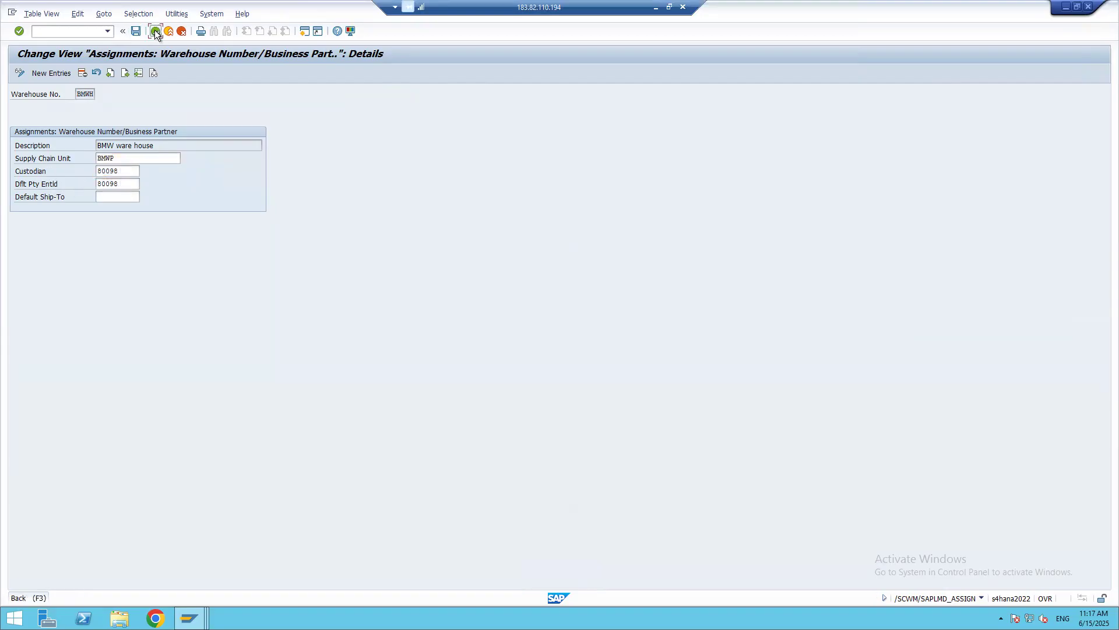
Return to the inbound delivery session and switch item 10 from form view to list view.
{"action": "key", "text": "alt+Tab"}
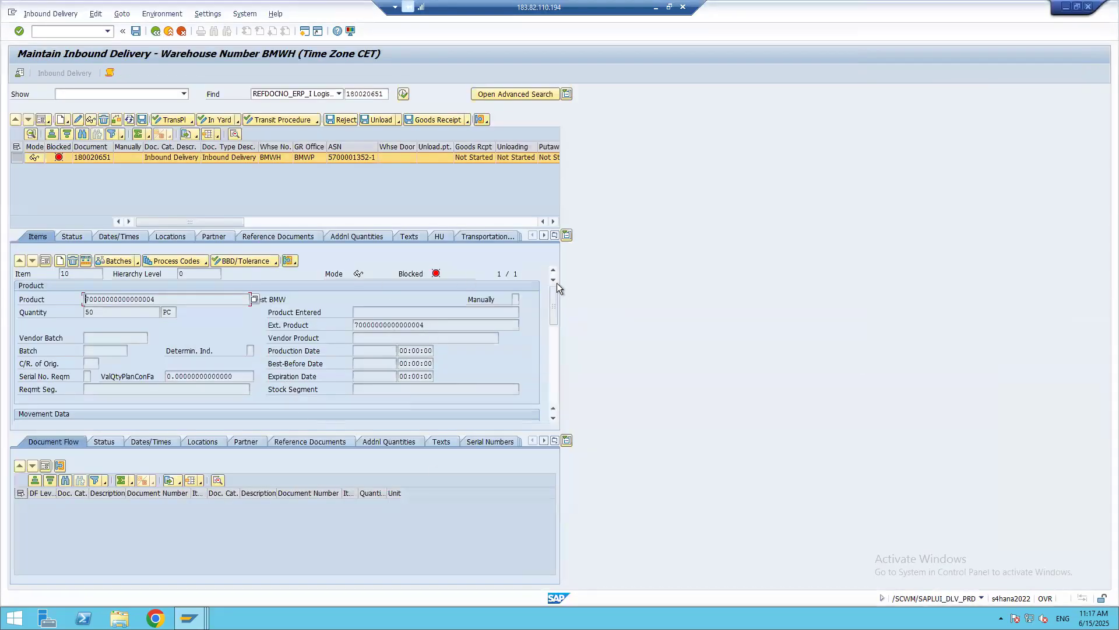
{"action": "left_click_drag", "start_coordinate": [553, 302], "coordinate": [547, 256]}
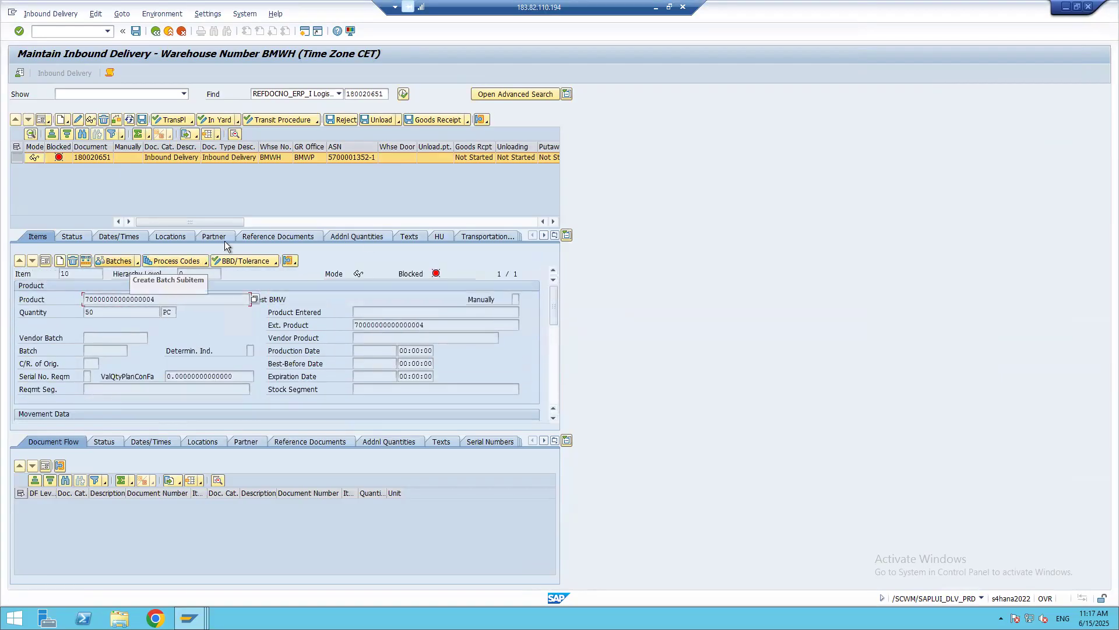
{"action": "left_click", "coordinate": [45, 261]}
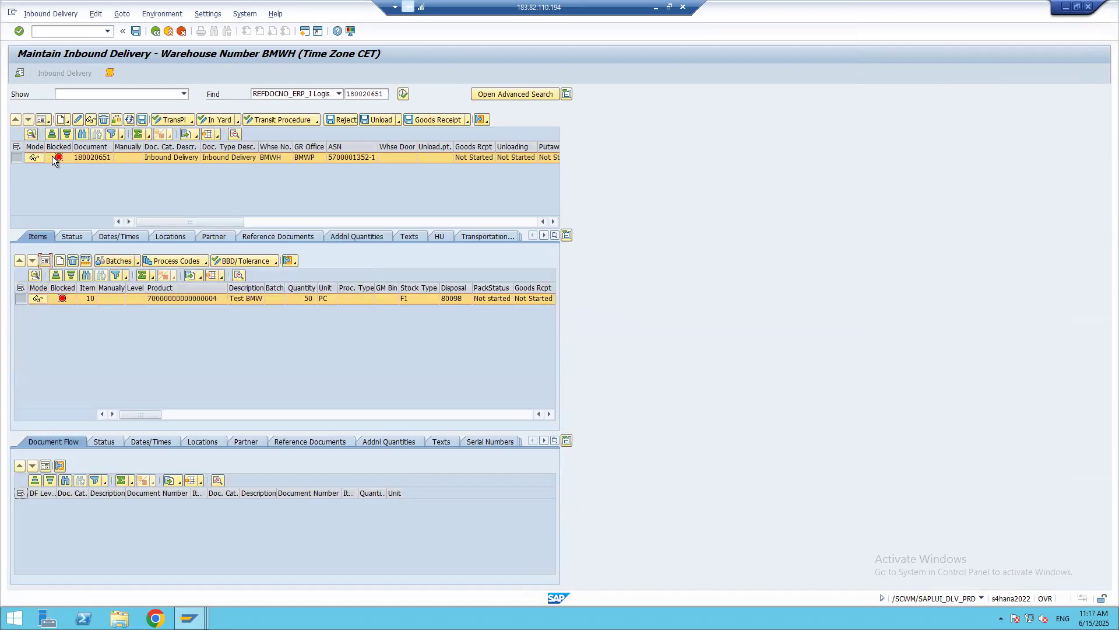
Select the inbound delivery, run its document check and close the message log.
{"action": "left_click", "coordinate": [16, 158]}
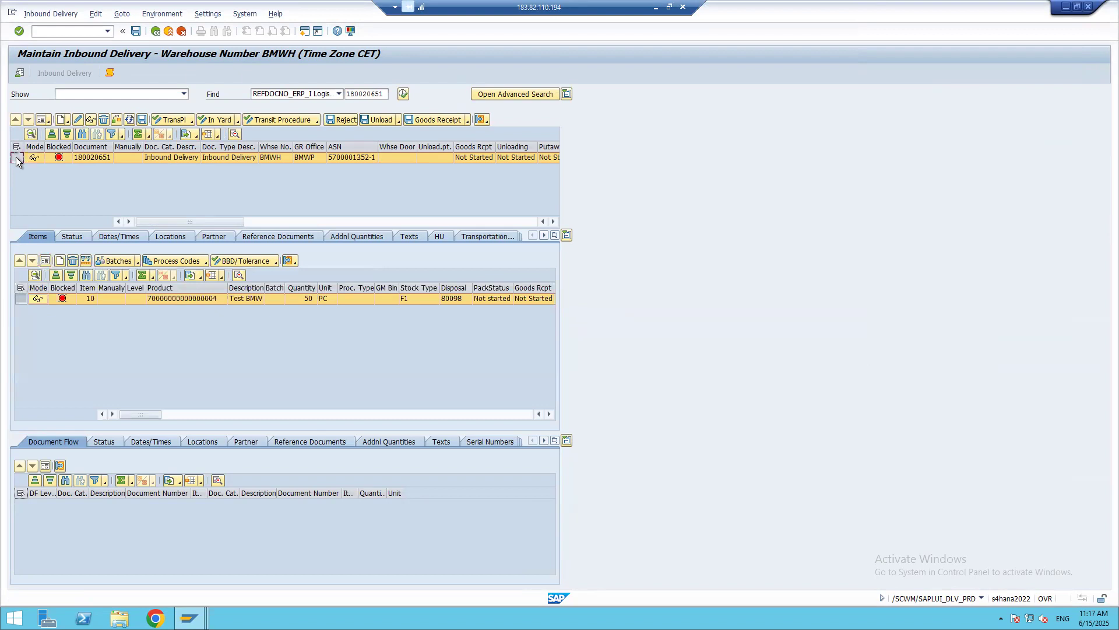
{"action": "left_click", "coordinate": [114, 121]}
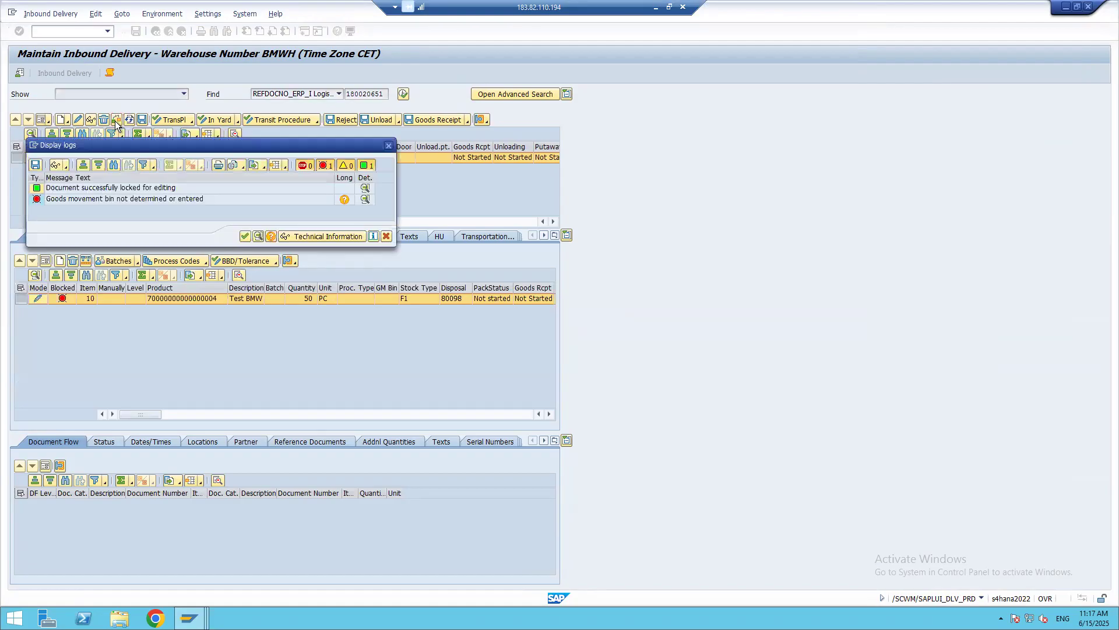
{"action": "left_click_drag", "start_coordinate": [151, 145], "coordinate": [294, 300]}
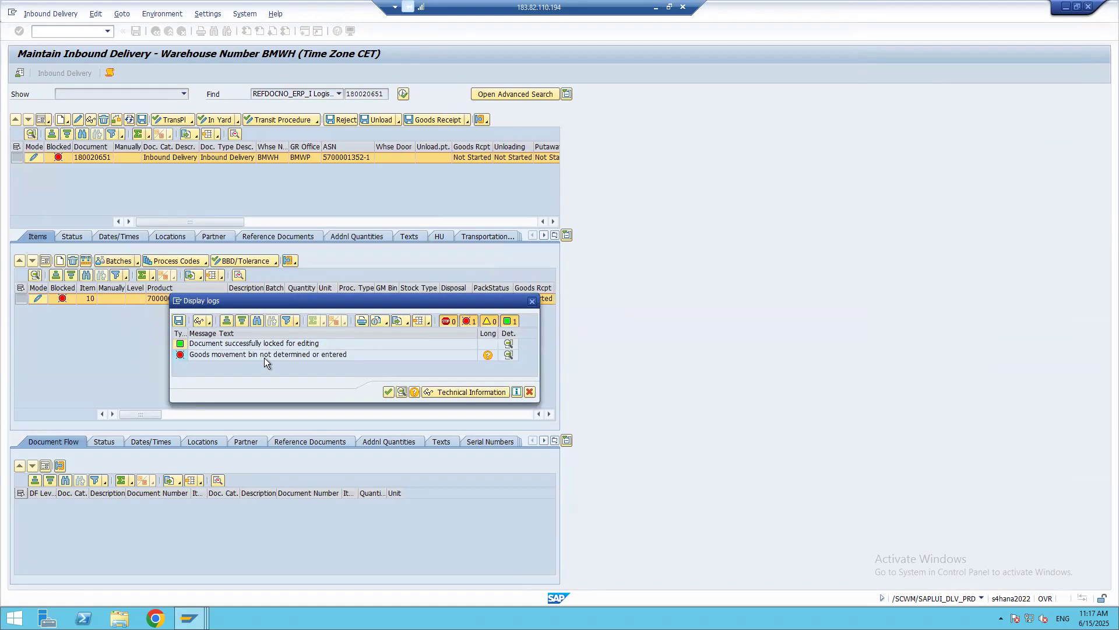
{"action": "left_click", "coordinate": [387, 393]}
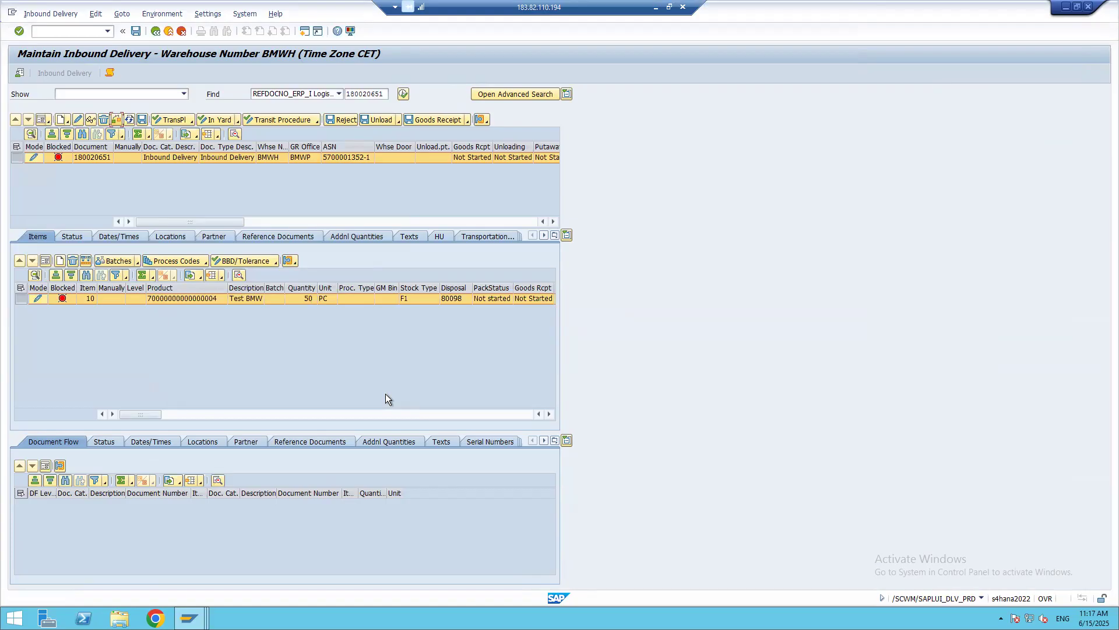
Open item 10's form view and go to its goods movement bin and warehouse process type in the movement data.
{"action": "left_click", "coordinate": [44, 261]}
{"action": "left_click_drag", "start_coordinate": [555, 297], "coordinate": [555, 332]}
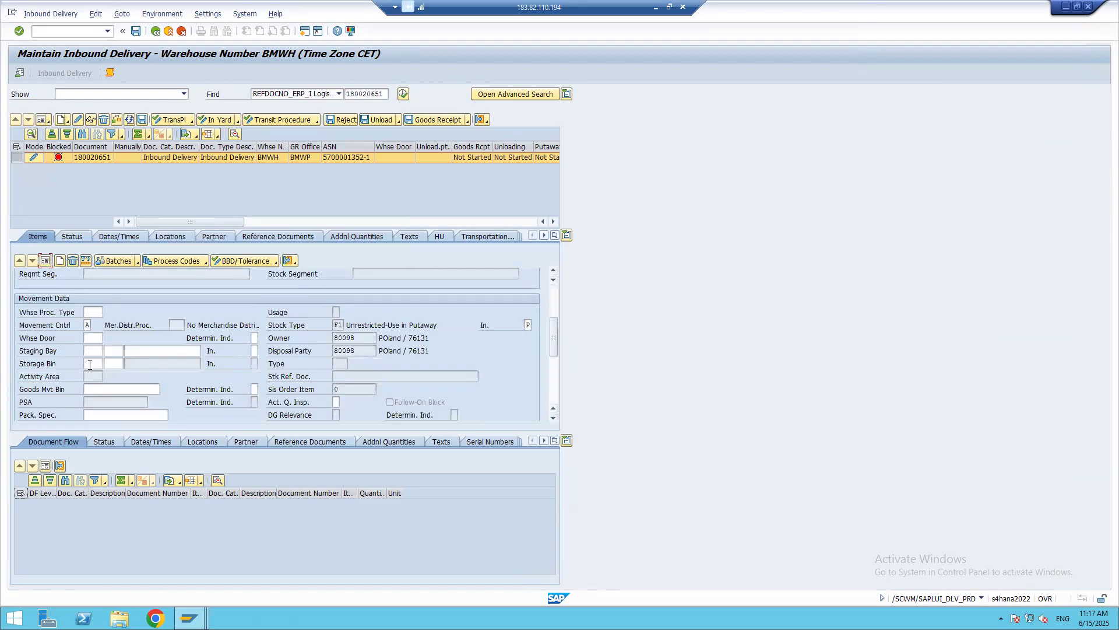
{"action": "left_click", "coordinate": [96, 389]}
{"action": "left_click", "coordinate": [89, 311]}
Minimize the remote session and preview the open PowerPoint presentations.
{"action": "left_click", "coordinate": [655, 7]}
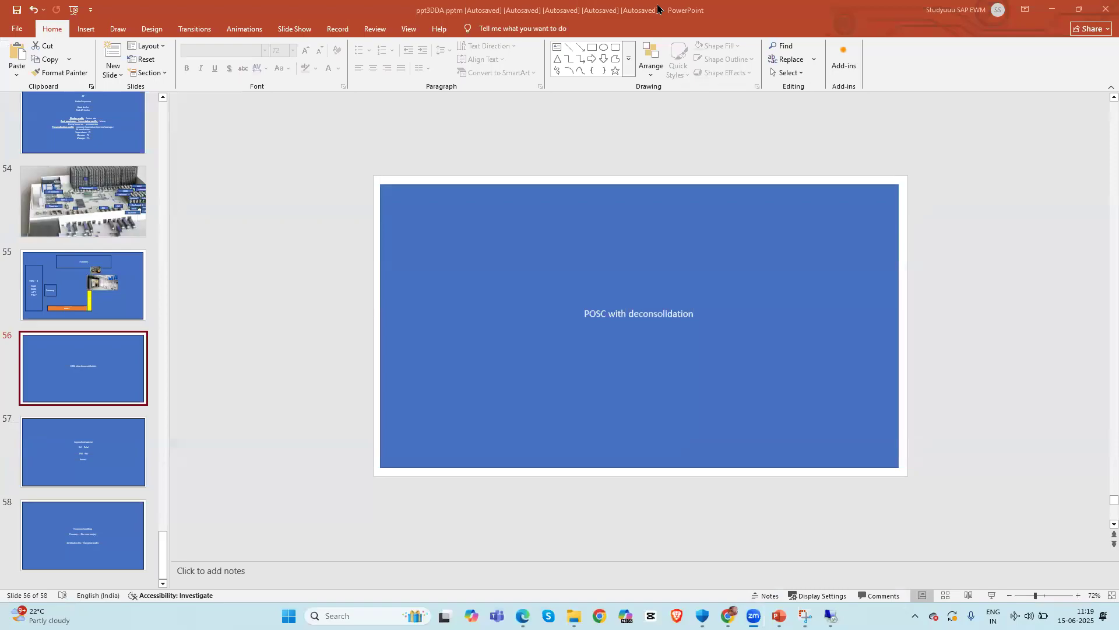
{"action": "mouse_move", "coordinate": [780, 617]}
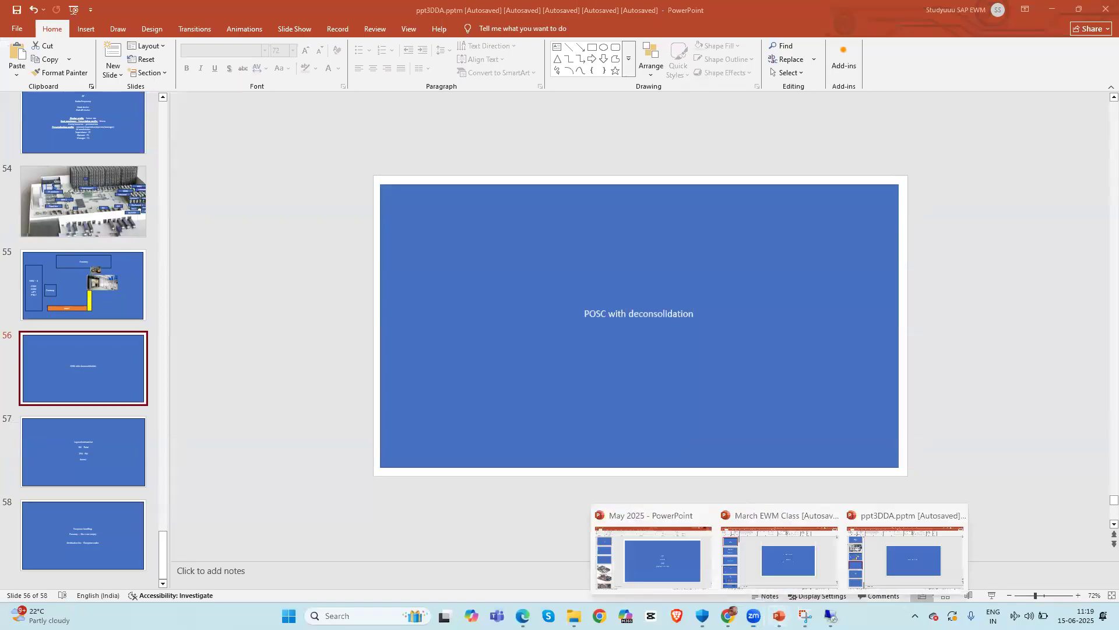
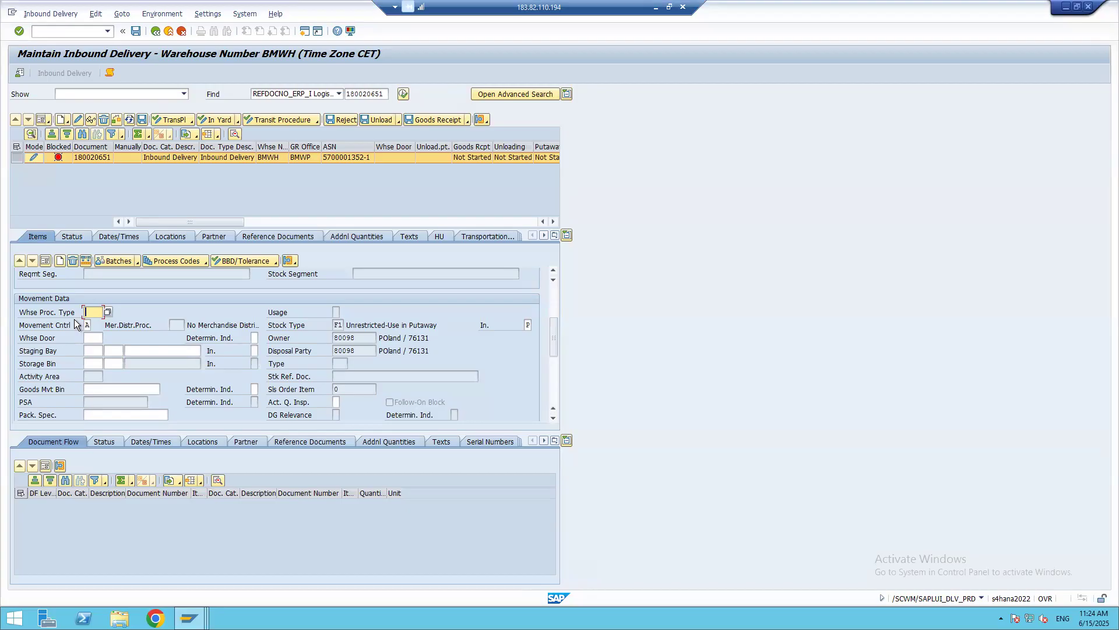
Look up the possible warehouse process types for item 10 and close the list without choosing one.
{"action": "left_click", "coordinate": [108, 311]}
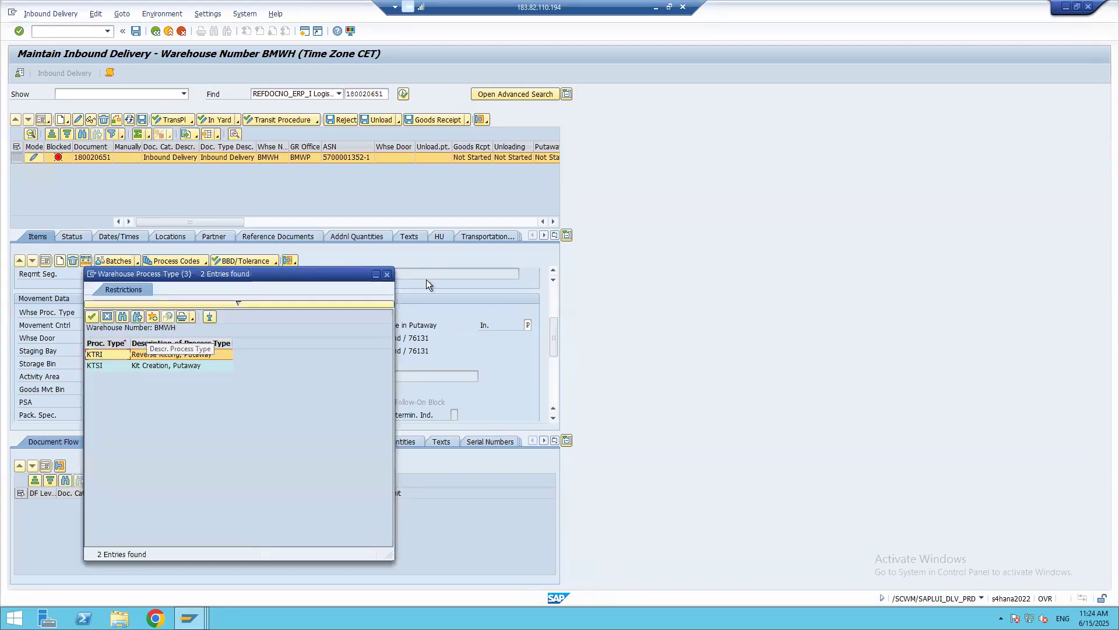
{"action": "left_click", "coordinate": [386, 274]}
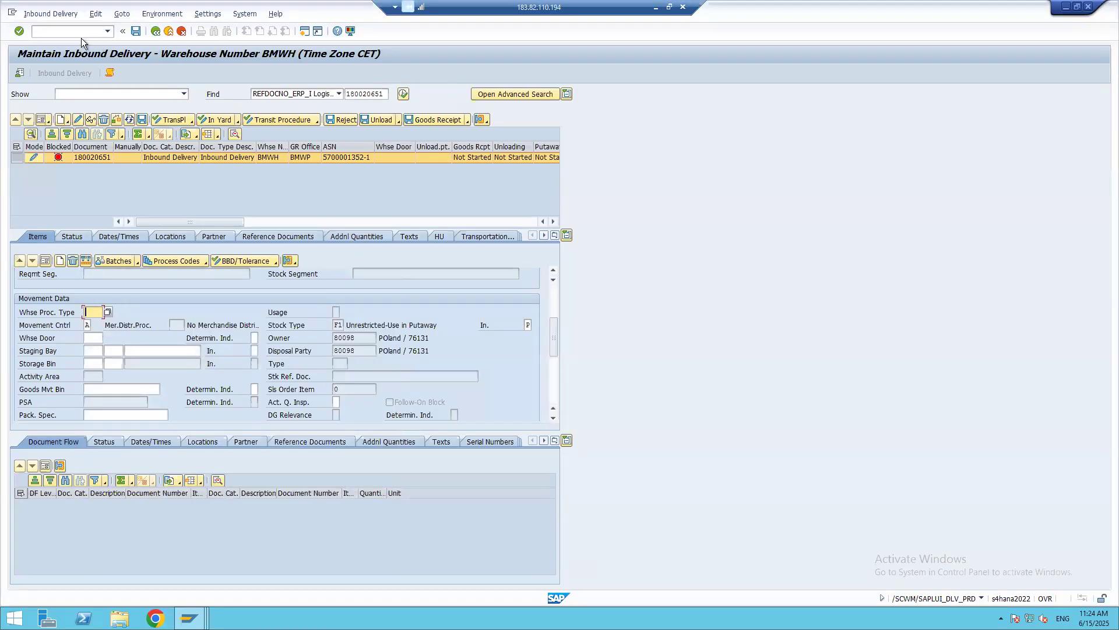
Open transaction SPRO in a new session and display the SAP Reference IMG.
{"action": "left_click", "coordinate": [52, 32]}
{"action": "type", "text": "/nspro"}
{"action": "key", "text": "Return"}
{"action": "left_click", "coordinate": [44, 71]}
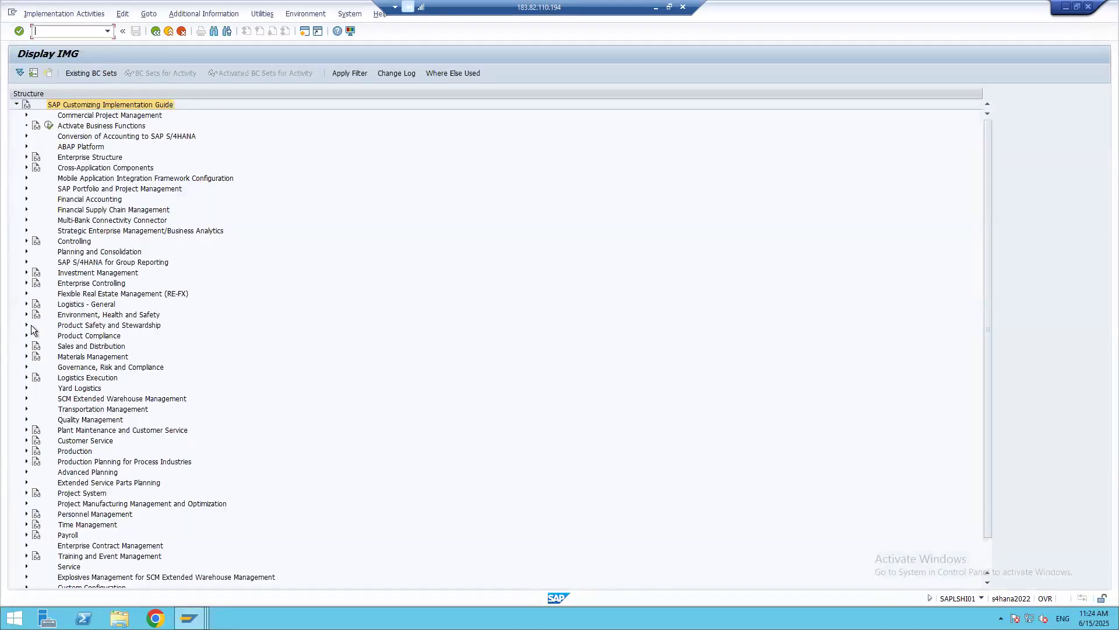
Open the Define Warehouse Process Type activity from the EWM cross-process settings for warehouse tasks.
{"action": "left_click", "coordinate": [26, 395]}
{"action": "left_click", "coordinate": [34, 408]}
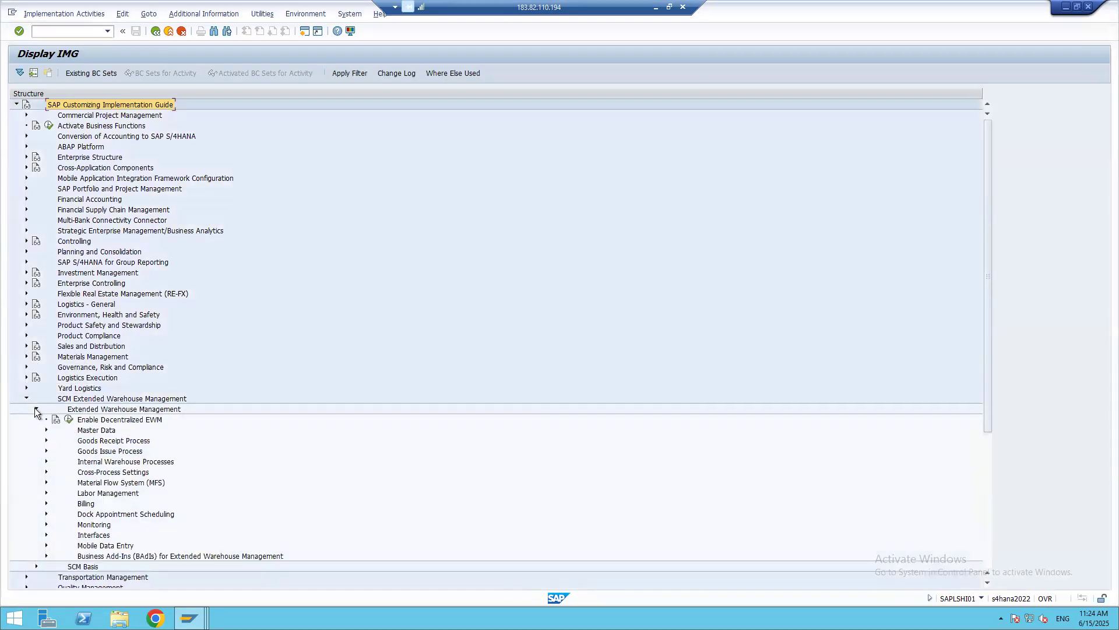
{"action": "left_click", "coordinate": [46, 473]}
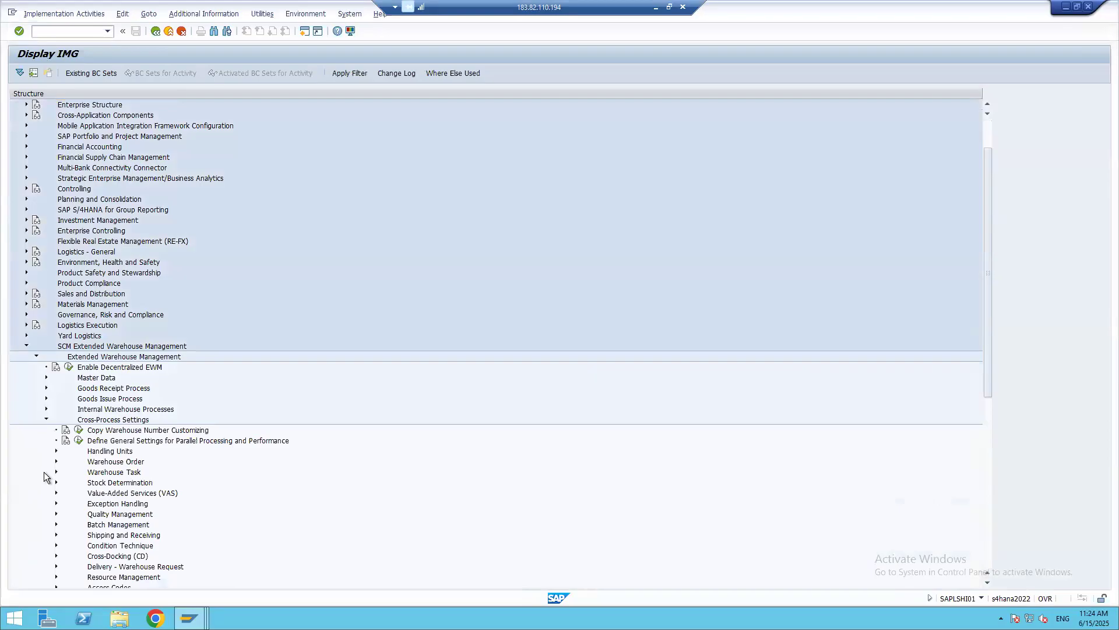
{"action": "left_click", "coordinate": [56, 473]}
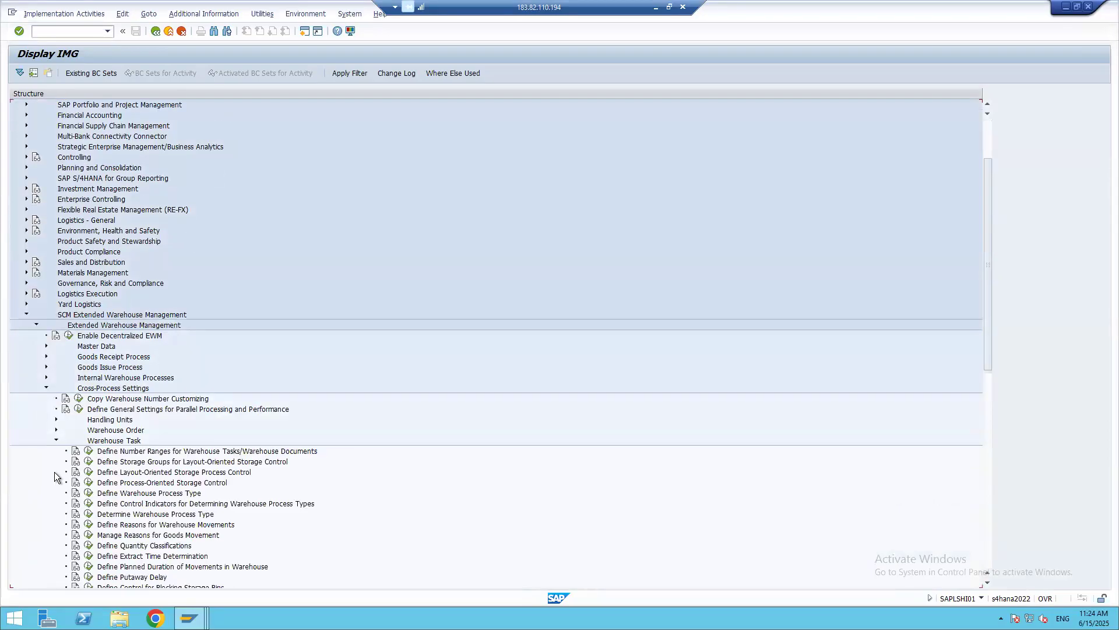
{"action": "left_click", "coordinate": [88, 494]}
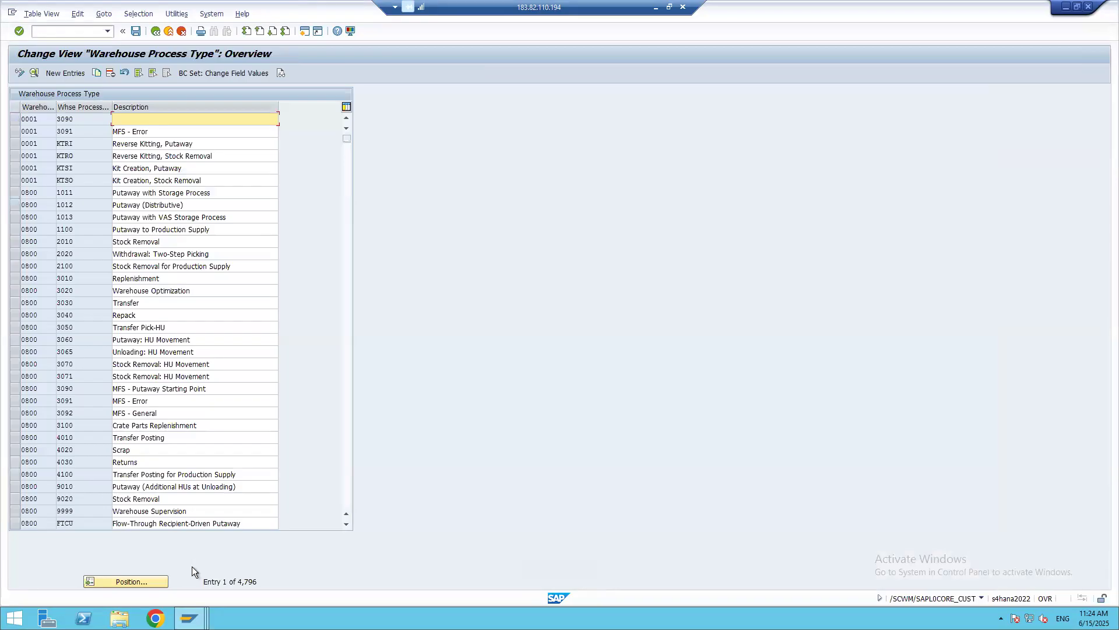
Position the warehouse process type table at warehouse BMWH.
{"action": "left_click", "coordinate": [141, 582]}
{"action": "type", "text": "BMWH"}
{"action": "key", "text": "Return"}
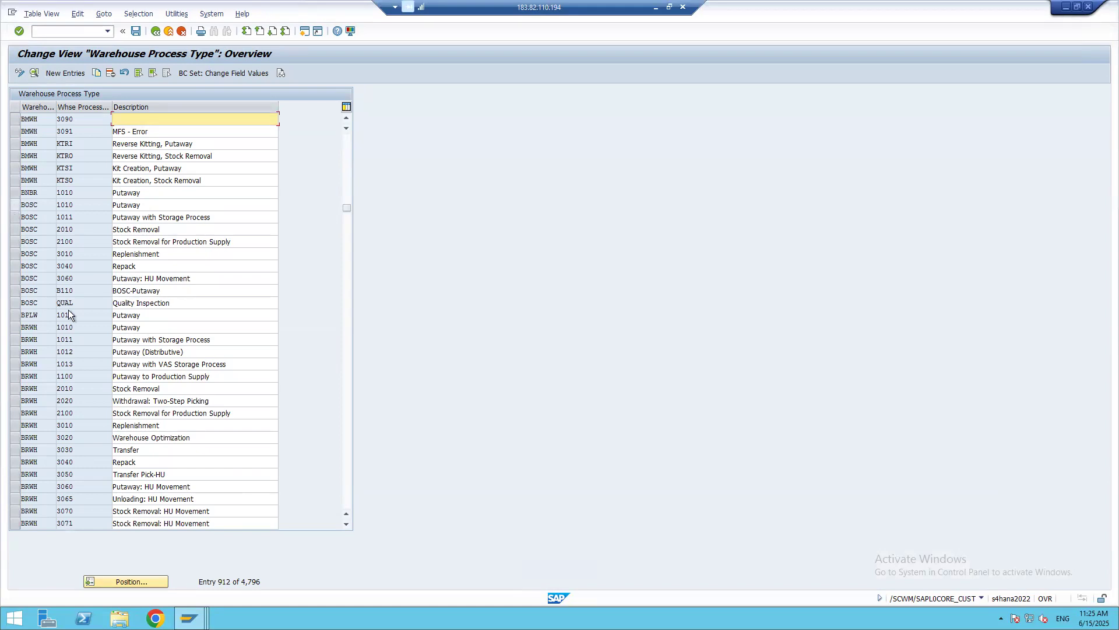
Find warehouse BRWH's process types and mark the rows for 1010 Putaway and 9999 Warehouse Supervision.
{"action": "left_click", "coordinate": [345, 523]}
{"action": "left_click", "coordinate": [345, 523]}
{"action": "left_click", "coordinate": [344, 523]}
{"action": "left_click", "coordinate": [345, 524]}
{"action": "left_click", "coordinate": [344, 524]}
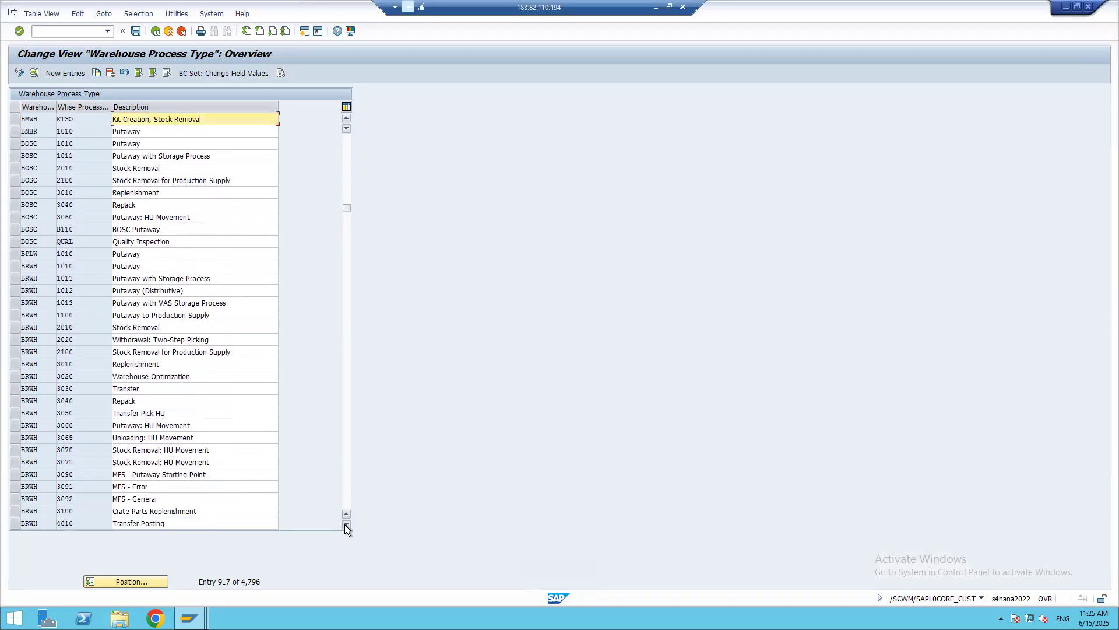
{"action": "left_click", "coordinate": [344, 524]}
{"action": "left_click", "coordinate": [344, 524]}
{"action": "left_click", "coordinate": [345, 523]}
{"action": "left_click", "coordinate": [345, 524]}
{"action": "left_click", "coordinate": [345, 524]}
{"action": "left_click", "coordinate": [344, 524]}
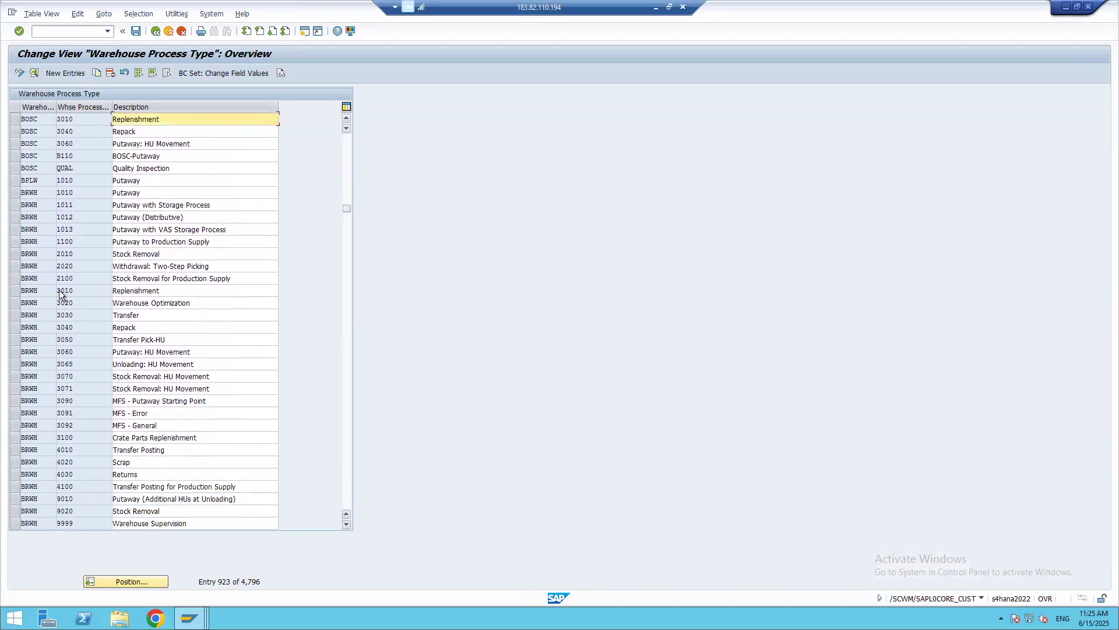
{"action": "left_click", "coordinate": [12, 196]}
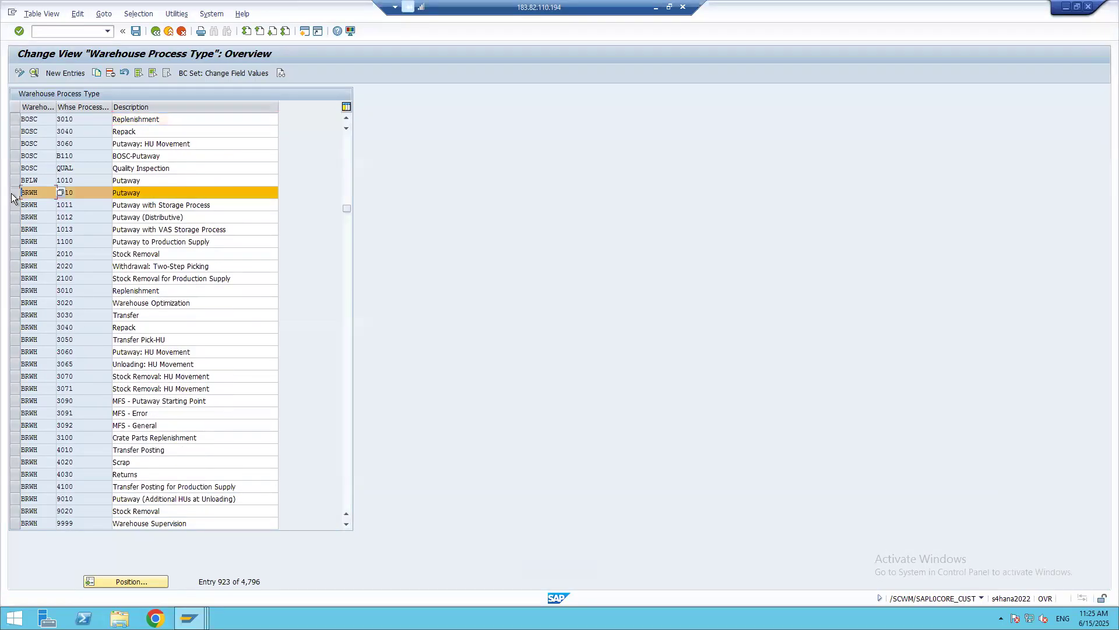
{"action": "left_click", "coordinate": [15, 523]}
Examine the descriptions of warehouse BRWH's putaway process types from 1010 to 1100.
{"action": "left_click", "coordinate": [157, 193]}
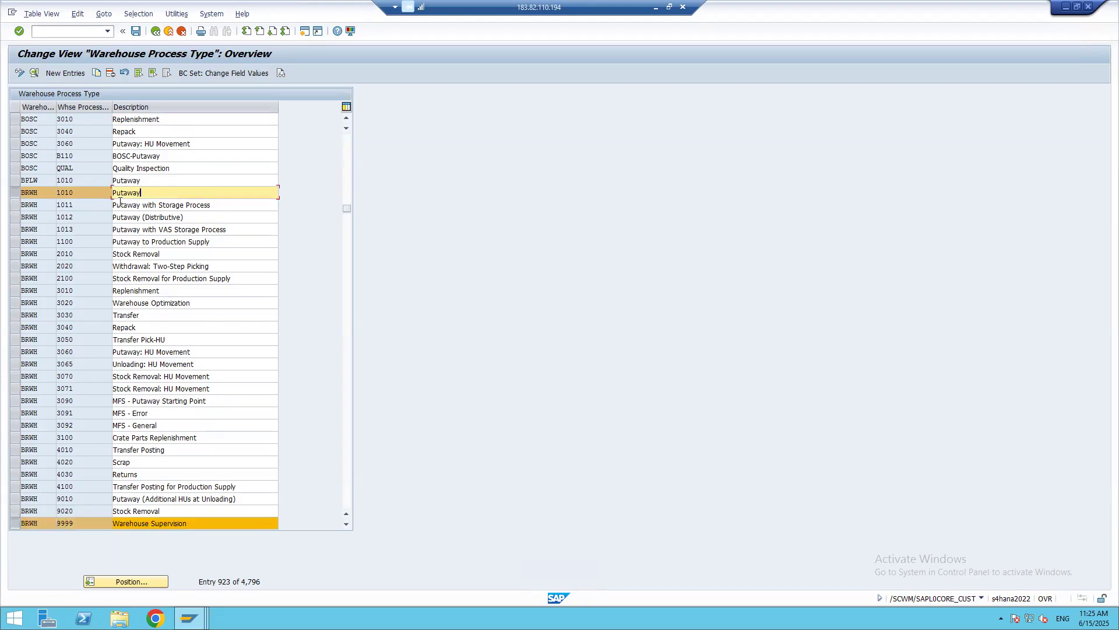
{"action": "mouse_move", "coordinate": [119, 202]}
{"action": "left_mouse_down"}
{"action": "mouse_move", "coordinate": [254, 202]}
{"action": "mouse_move", "coordinate": [99, 210]}
{"action": "left_mouse_up"}
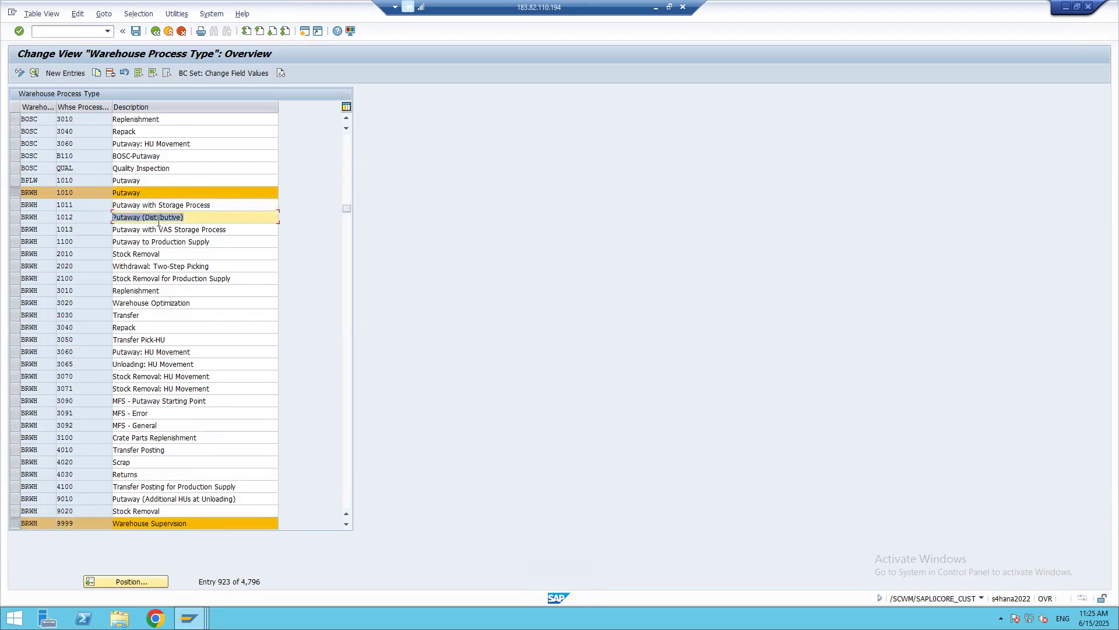
{"action": "left_click_drag", "start_coordinate": [163, 228], "coordinate": [239, 230]}
{"action": "left_click_drag", "start_coordinate": [135, 243], "coordinate": [228, 246]}
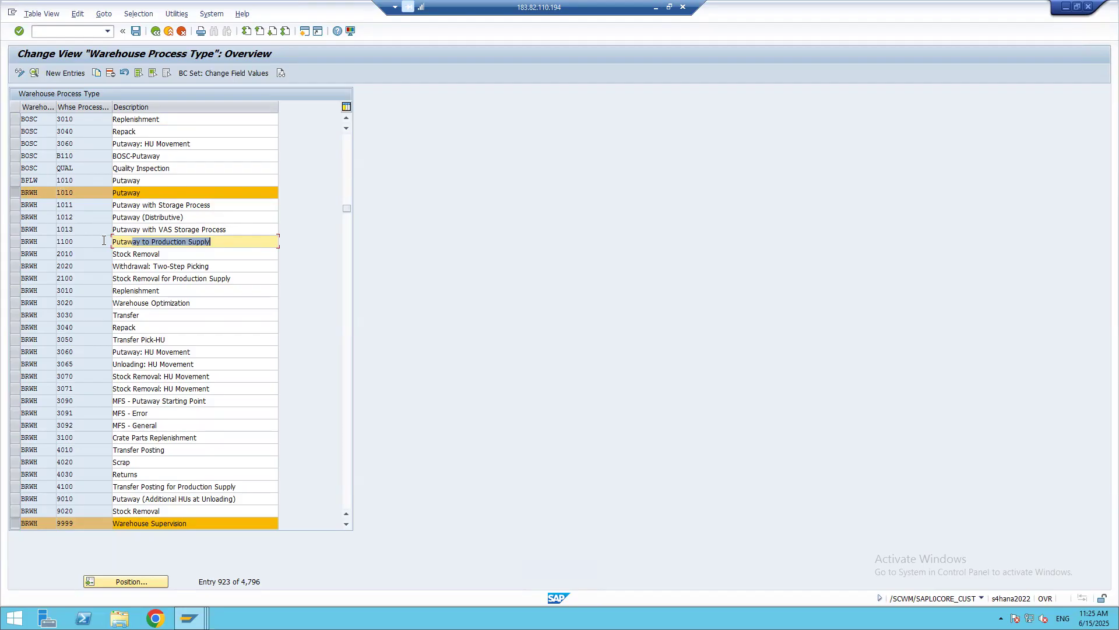
Mark BRWH's process type 1100 row as well and highlight the code and description of process type 1010.
{"action": "left_click", "coordinate": [12, 241]}
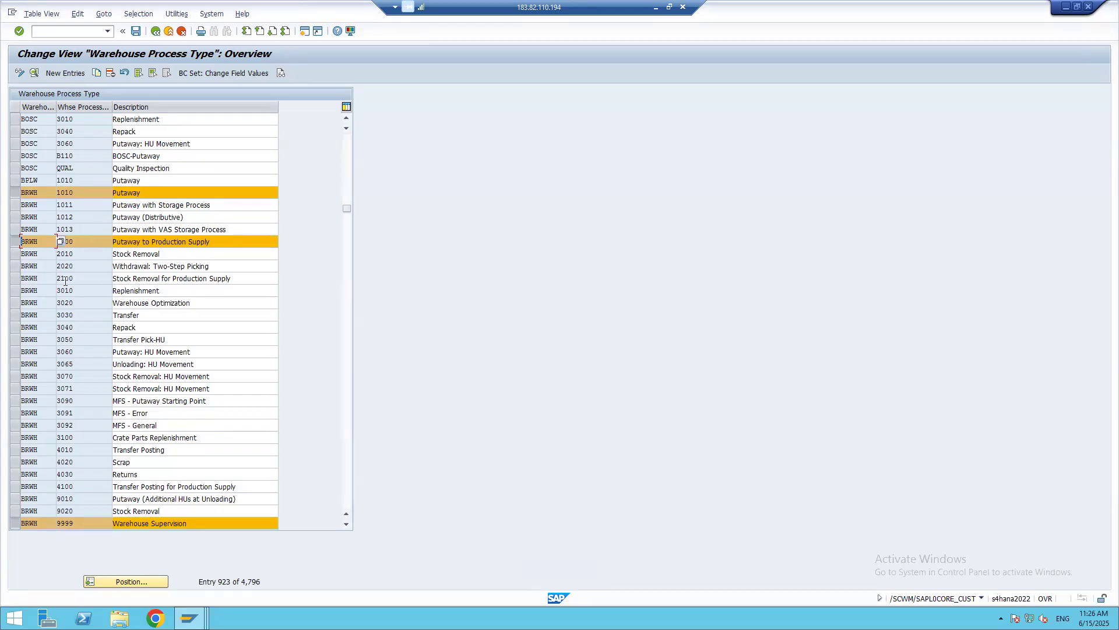
{"action": "left_click_drag", "start_coordinate": [78, 191], "coordinate": [48, 193]}
{"action": "left_click_drag", "start_coordinate": [148, 192], "coordinate": [111, 193]}
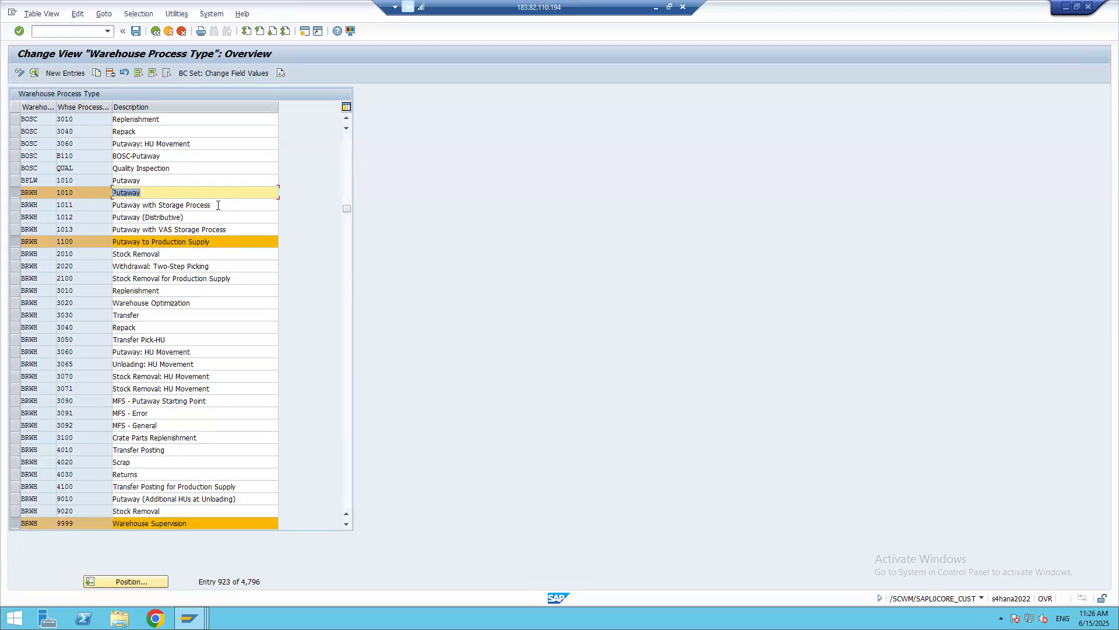
Examine BRWH's putaway process types 1012, 1013 and 1100, comparing their codes and descriptions.
{"action": "left_click_drag", "start_coordinate": [81, 215], "coordinate": [46, 215]}
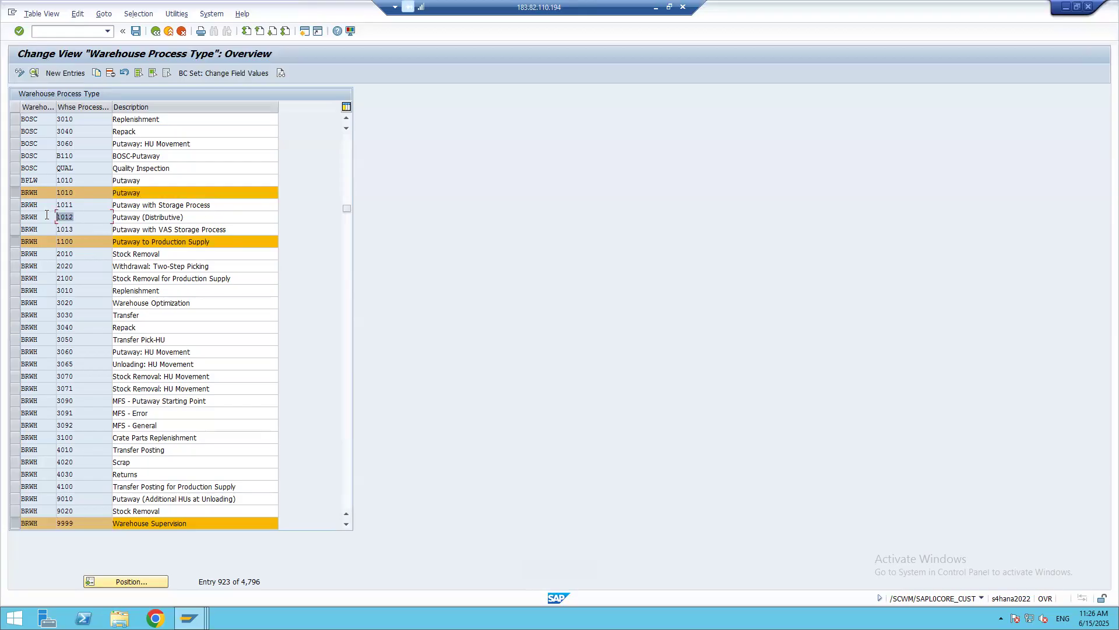
{"action": "left_click_drag", "start_coordinate": [79, 229], "coordinate": [39, 231]}
{"action": "left_click_drag", "start_coordinate": [136, 229], "coordinate": [249, 229]}
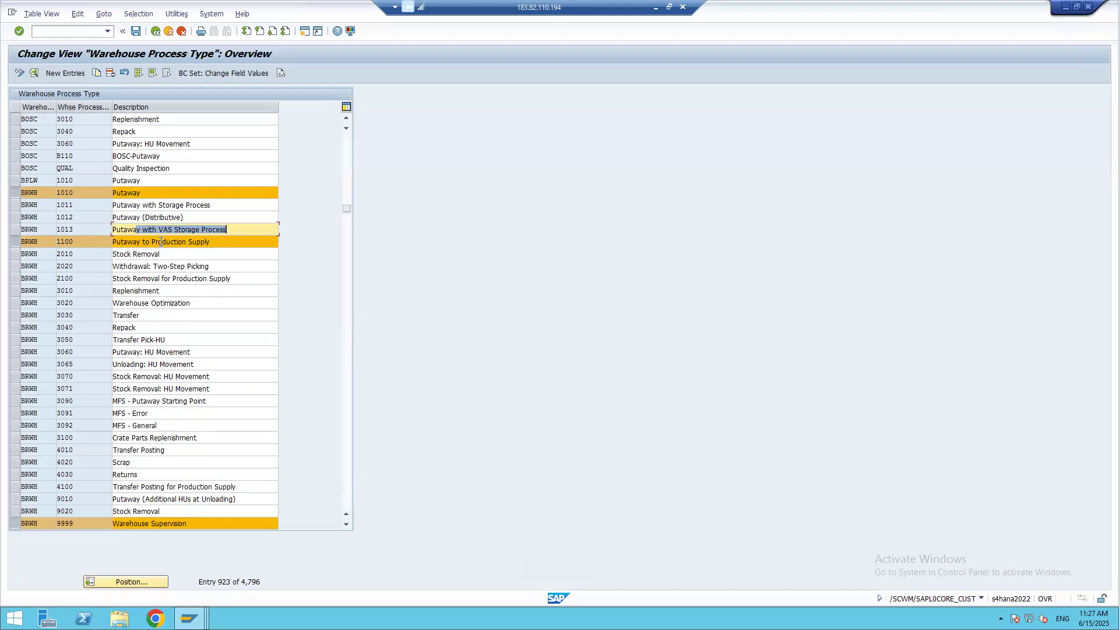
{"action": "left_click_drag", "start_coordinate": [162, 241], "coordinate": [243, 242]}
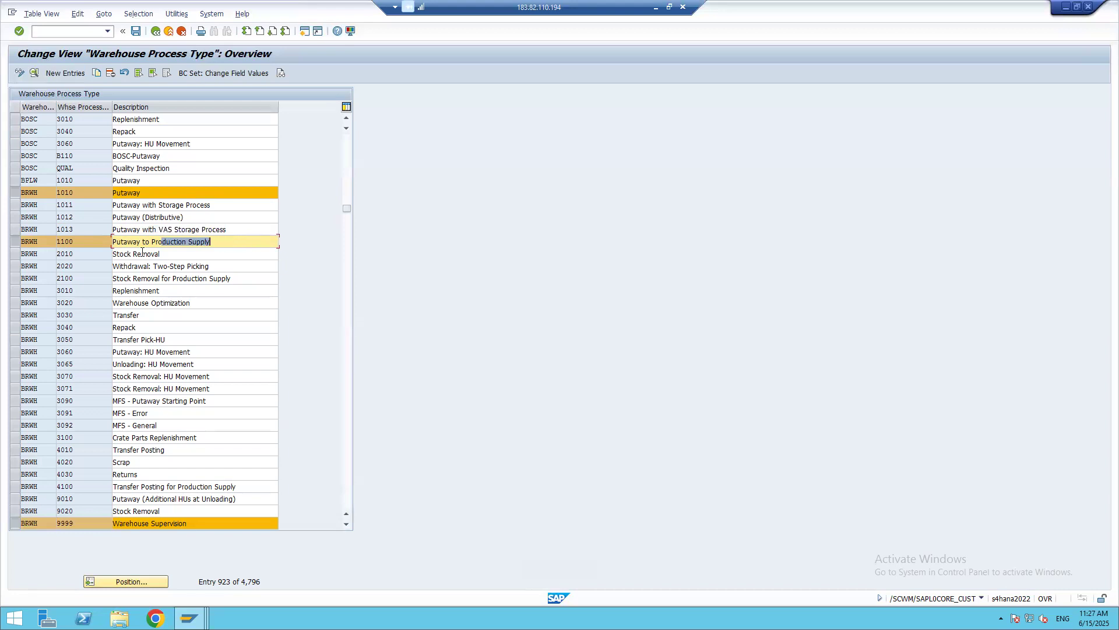
{"action": "left_click_drag", "start_coordinate": [77, 241], "coordinate": [28, 232]}
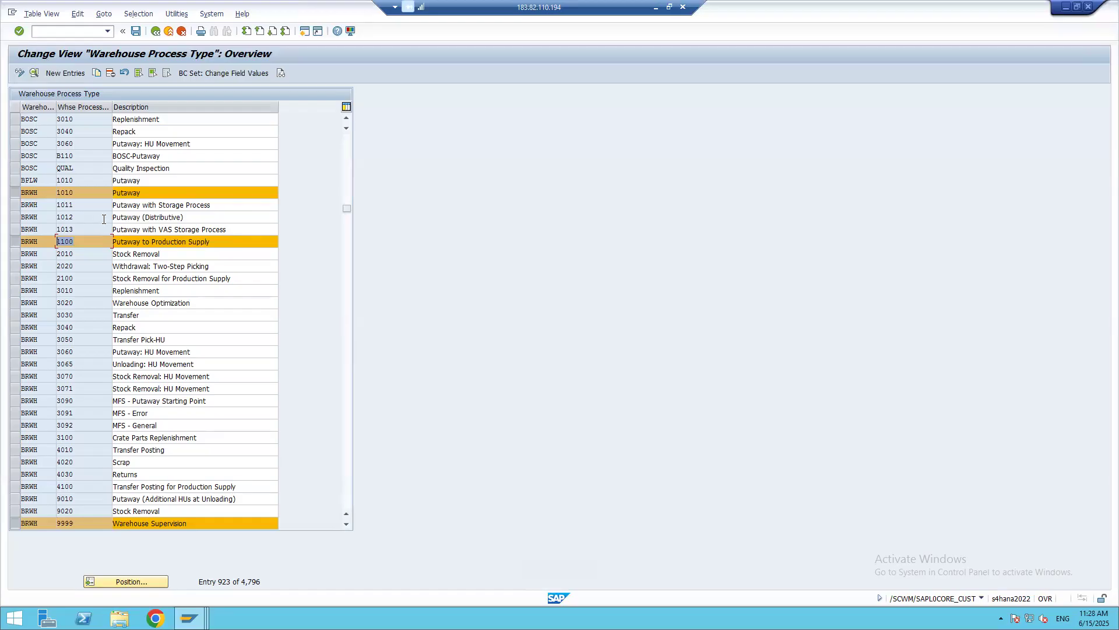
Unmark BRWH's rows for process types 1010 Putaway and 1100 Putaway to Production Supply.
{"action": "left_click", "coordinate": [74, 192]}
{"action": "left_click", "coordinate": [14, 192]}
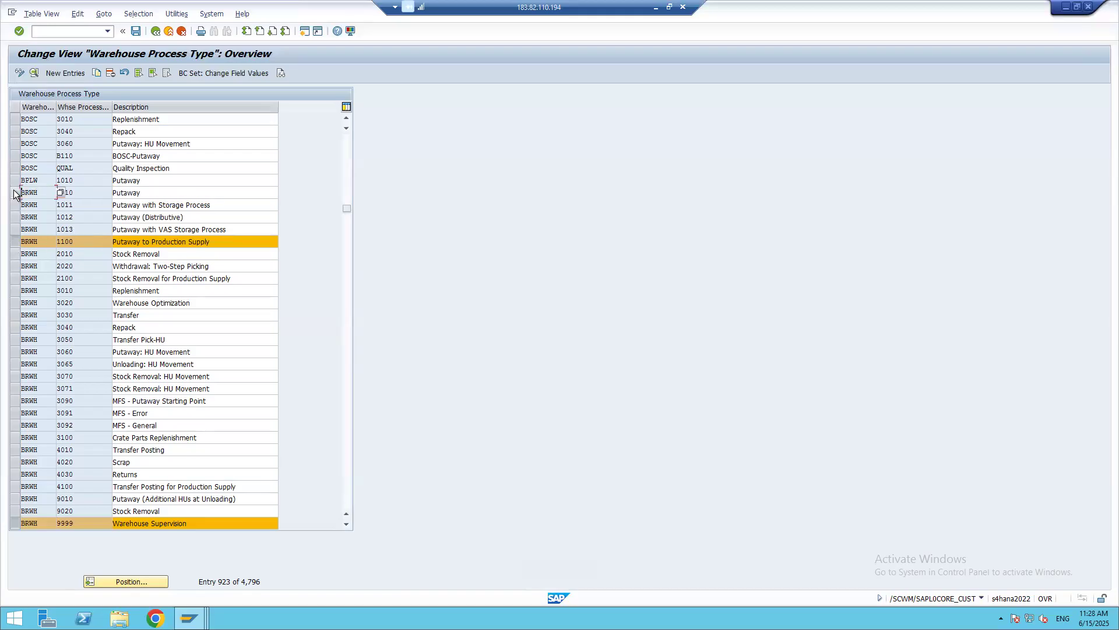
{"action": "left_click", "coordinate": [14, 242]}
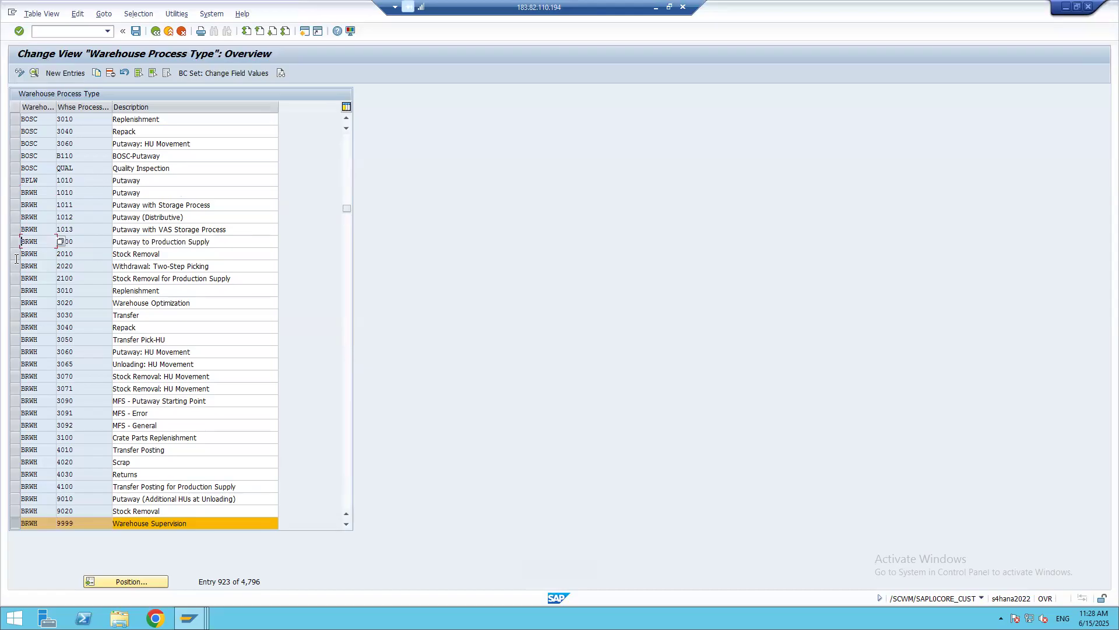
Mark BRWH's stock removal process type rows 2010, 2020 and 2100.
{"action": "left_click_drag", "start_coordinate": [178, 251], "coordinate": [111, 266]}
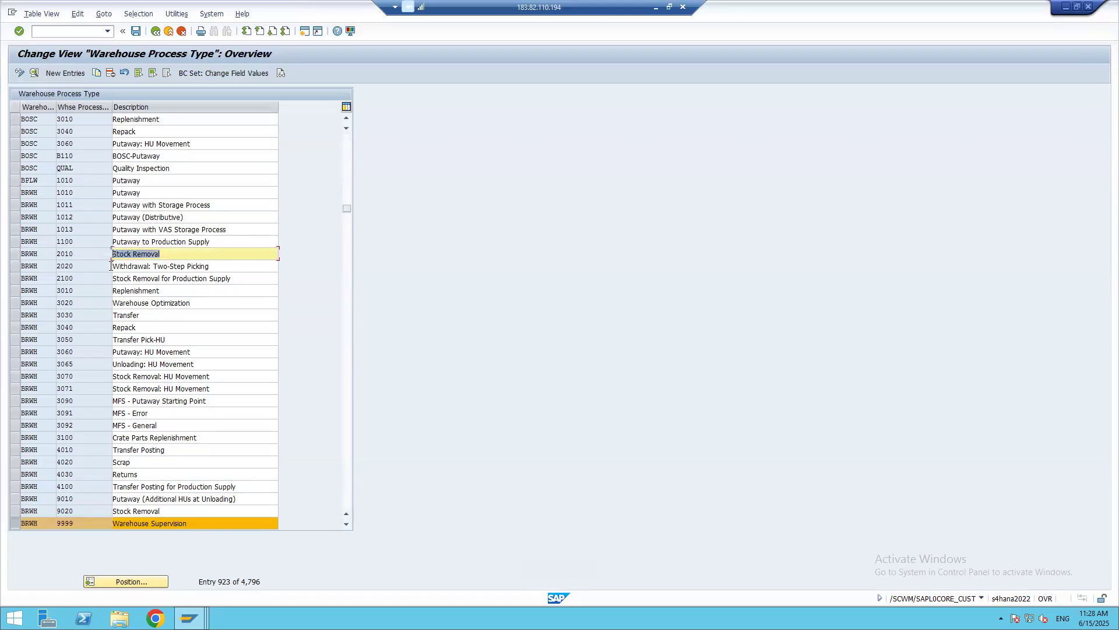
{"action": "left_click", "coordinate": [14, 257]}
{"action": "left_click", "coordinate": [15, 267]}
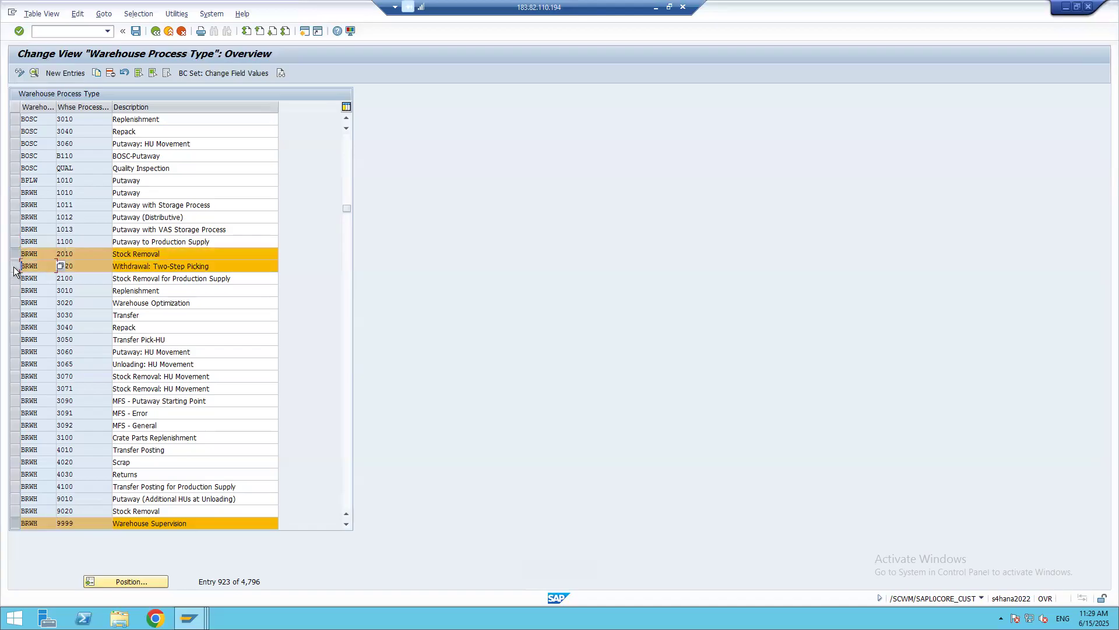
{"action": "left_click", "coordinate": [14, 278]}
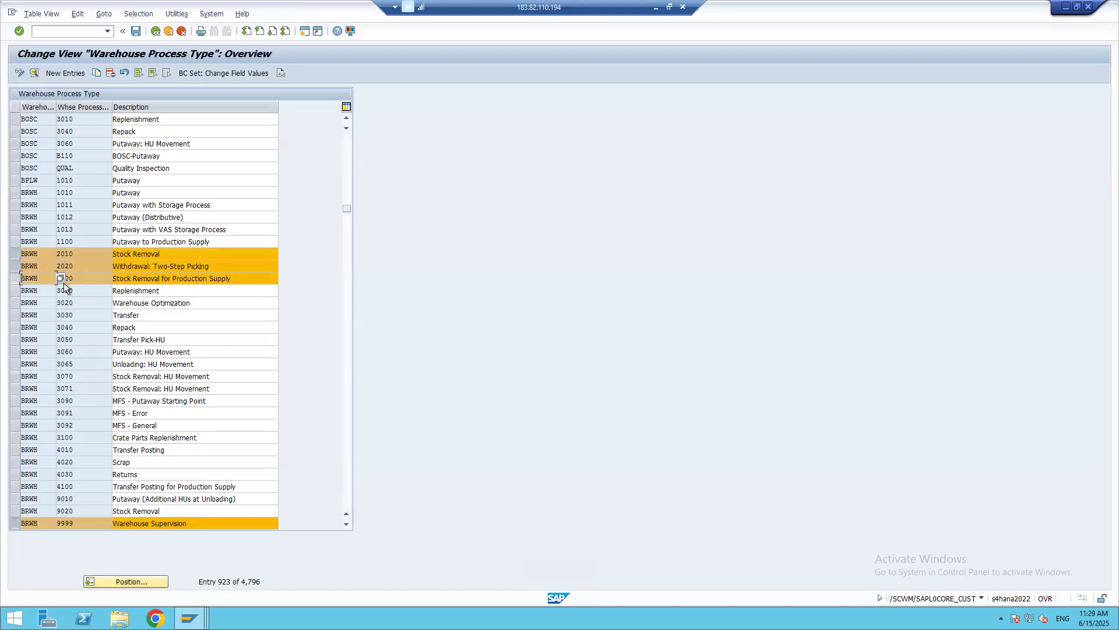
Examine the descriptions of BRWH's stock removal process types 2010, 2020 and 2100.
{"action": "left_click", "coordinate": [83, 269]}
{"action": "left_click", "coordinate": [82, 278]}
{"action": "left_click_drag", "start_coordinate": [125, 252], "coordinate": [244, 265]}
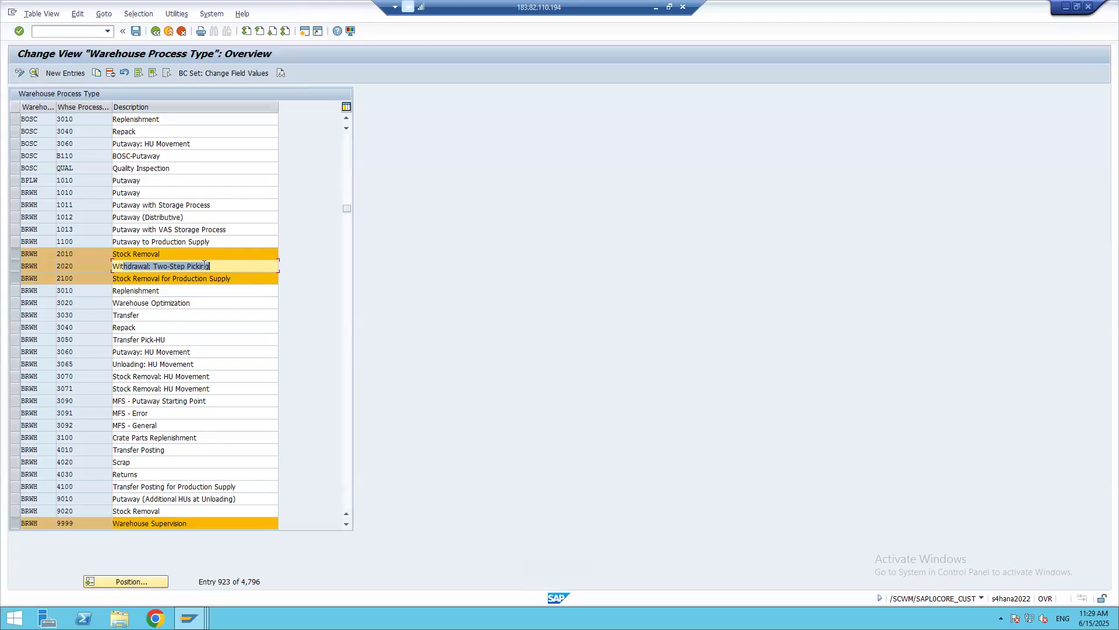
{"action": "left_click_drag", "start_coordinate": [126, 249], "coordinate": [176, 252]}
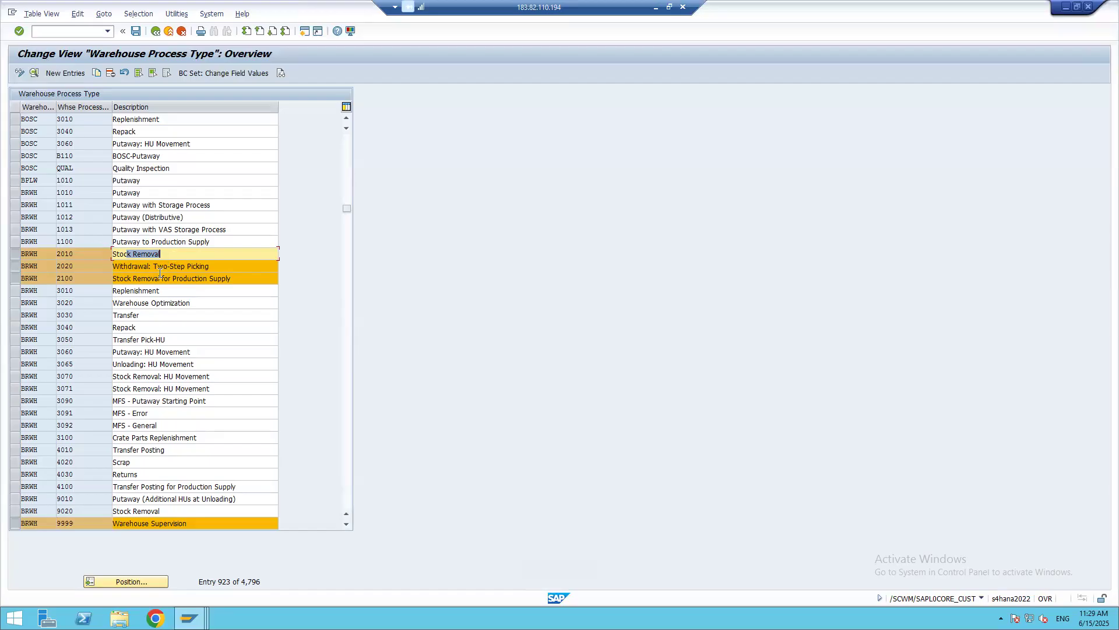
{"action": "left_click_drag", "start_coordinate": [134, 280], "coordinate": [261, 277]}
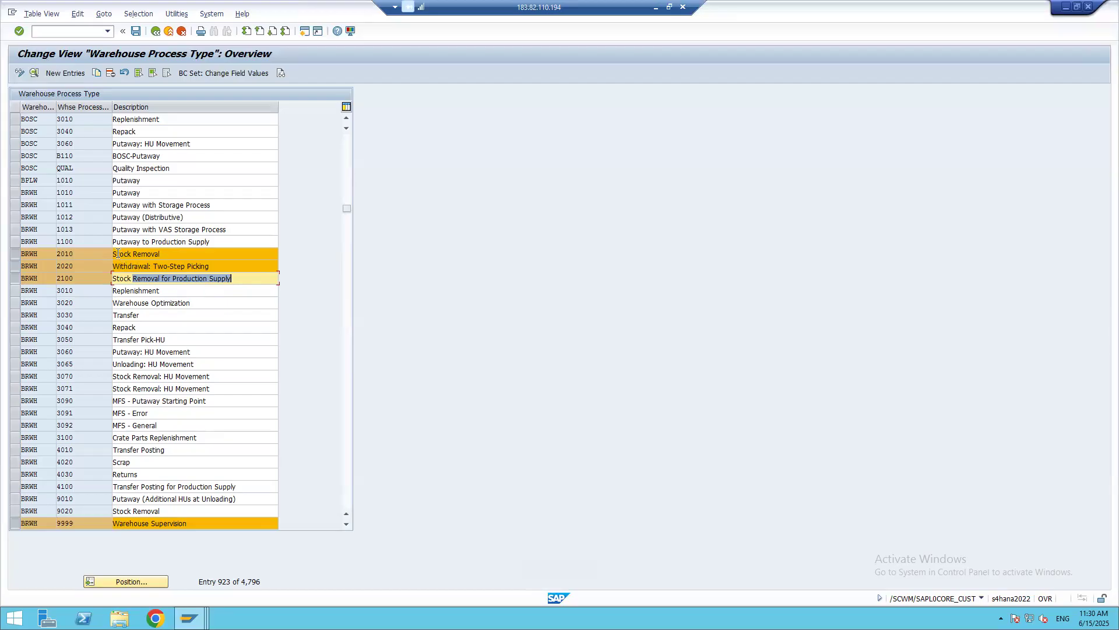
{"action": "left_click_drag", "start_coordinate": [117, 253], "coordinate": [169, 251]}
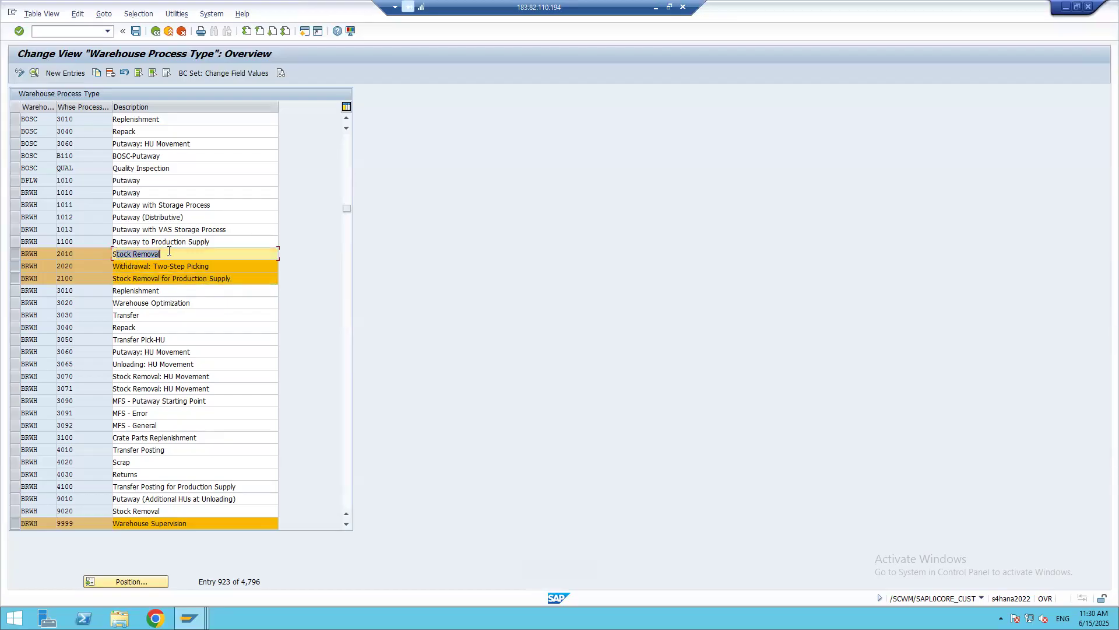
{"action": "left_click_drag", "start_coordinate": [125, 267], "coordinate": [211, 267]}
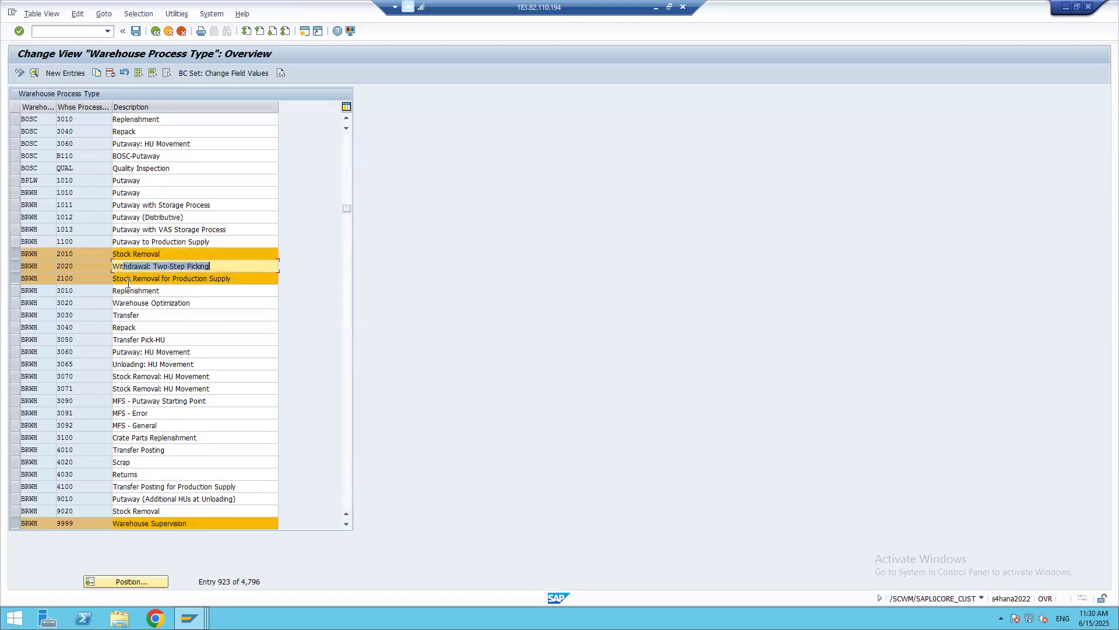
{"action": "left_click_drag", "start_coordinate": [129, 280], "coordinate": [246, 278]}
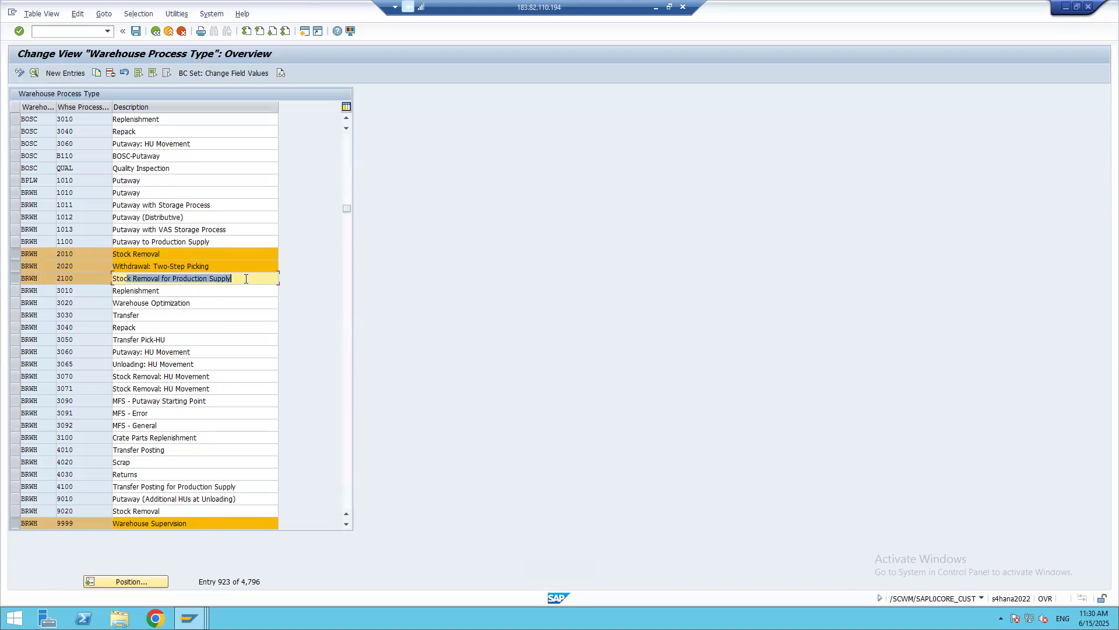
Clear the marks from BRWH's process type rows 2010, 2020 and 2100.
{"action": "left_click", "coordinate": [15, 254]}
{"action": "left_click", "coordinate": [14, 267]}
{"action": "left_click", "coordinate": [16, 278]}
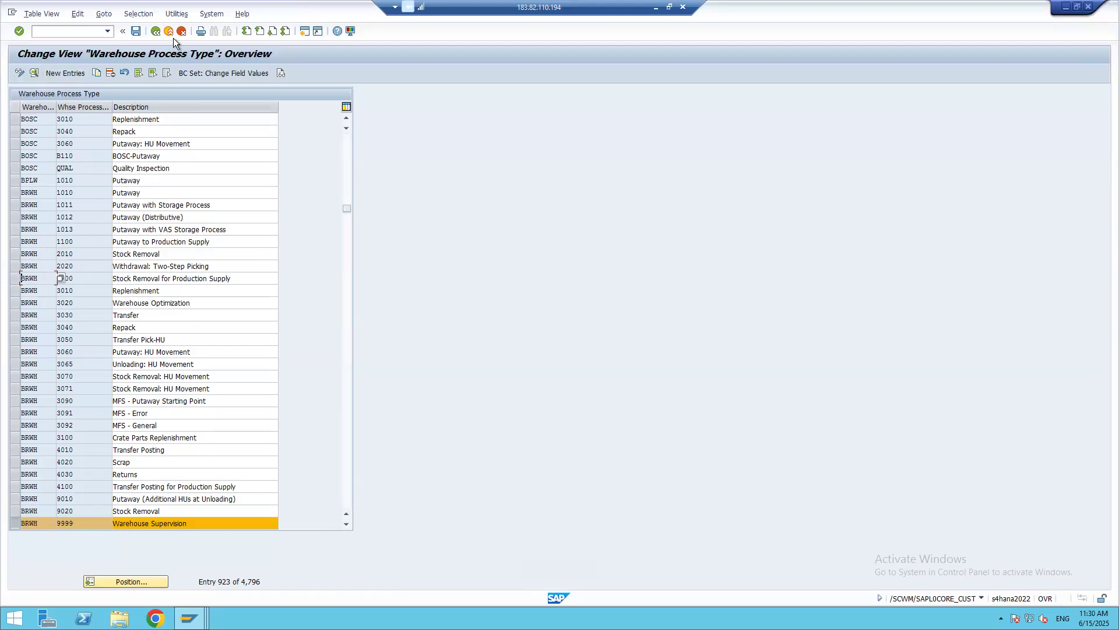
Reopen the Define Warehouse Process Type activity from the IMG and position the table at warehouse BMWH's entries.
{"action": "left_click", "coordinate": [155, 33]}
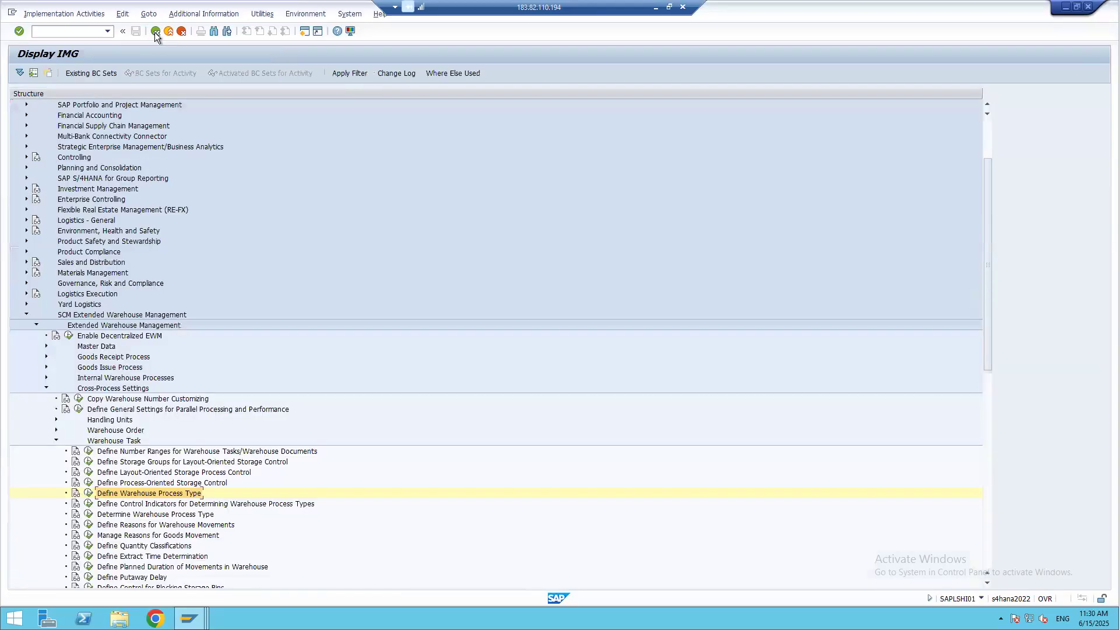
{"action": "left_click", "coordinate": [88, 492]}
{"action": "left_click", "coordinate": [118, 581]}
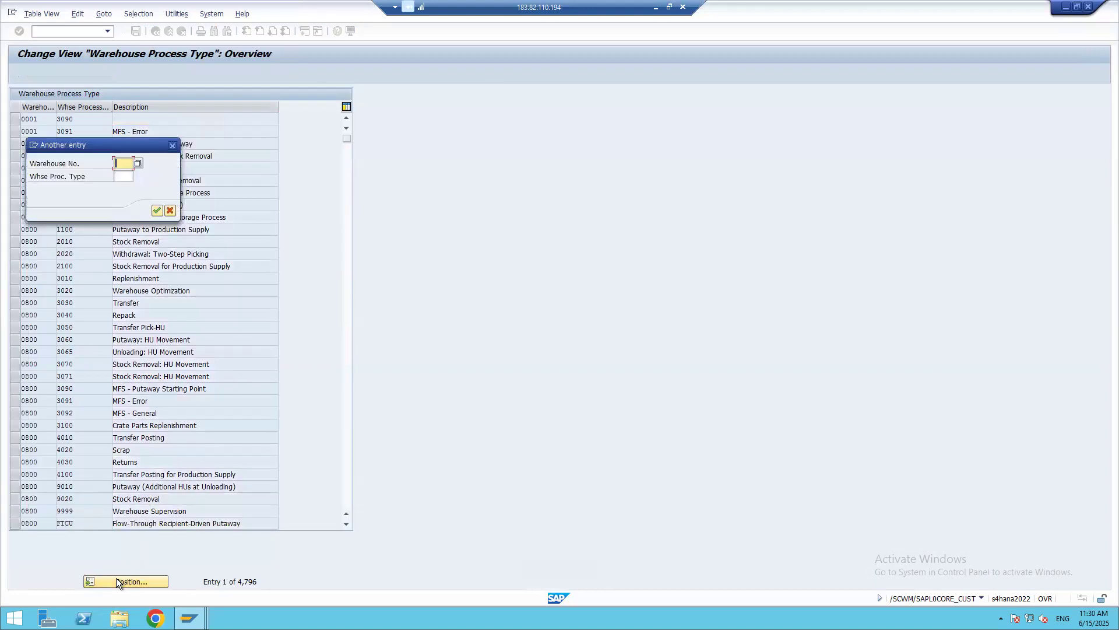
{"action": "type", "text": "BMW"}
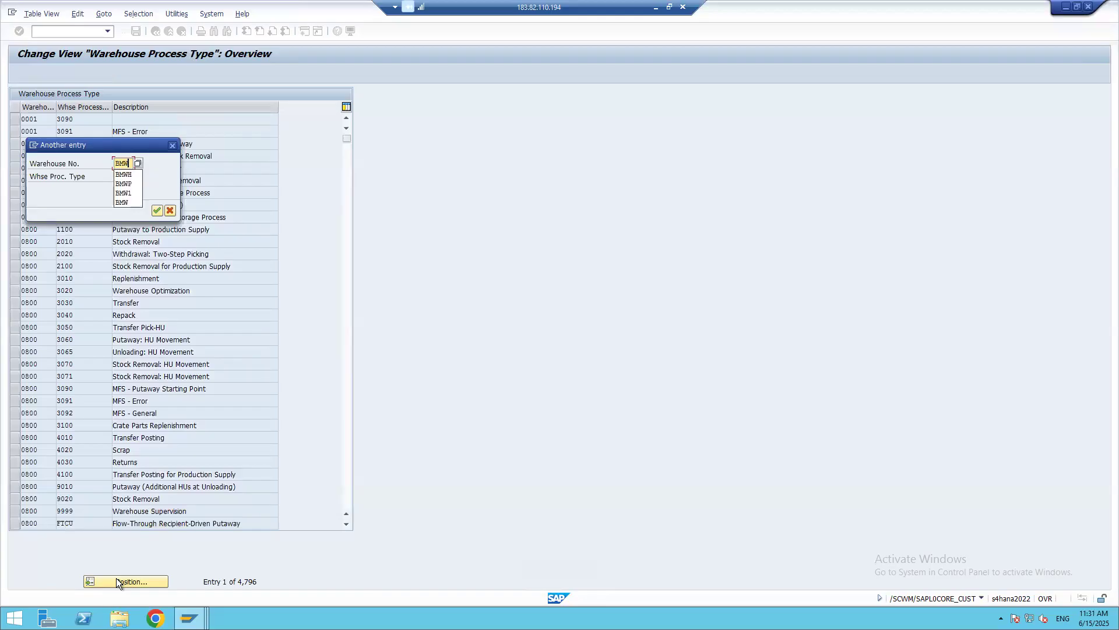
{"action": "key", "text": "Return"}
{"action": "key", "text": "Return"}
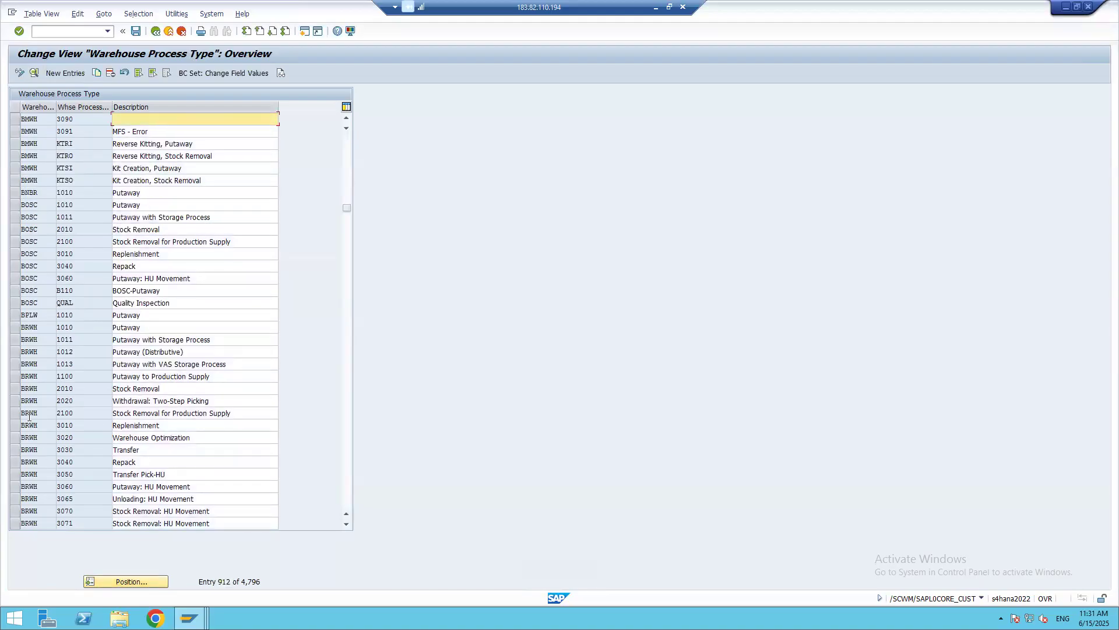
Mark all of warehouse BRWH's process type rows from 1010 Putaway through 3071 Stock Removal: HU Movement.
{"action": "left_click", "coordinate": [14, 318]}
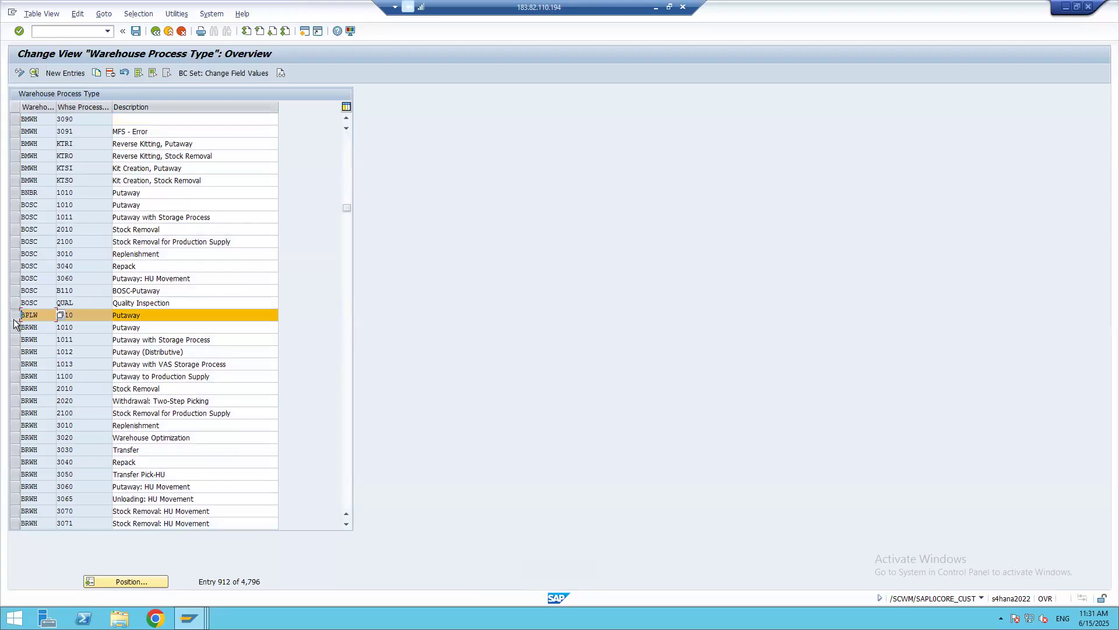
{"action": "left_click", "coordinate": [14, 319]}
{"action": "left_click", "coordinate": [14, 328]}
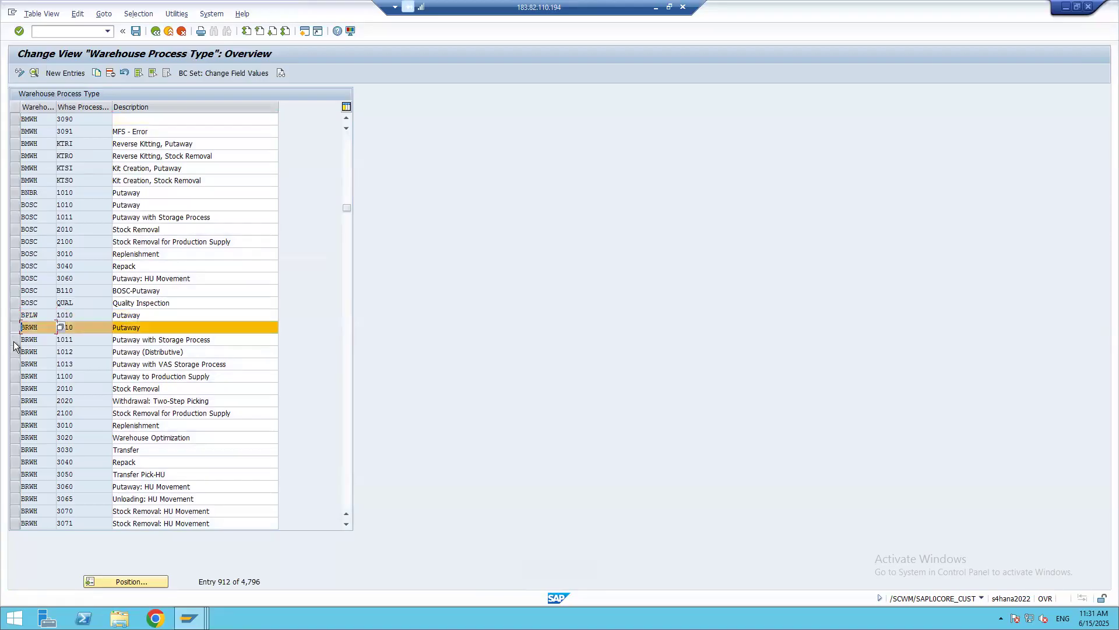
{"action": "left_click", "coordinate": [14, 339]}
{"action": "left_click", "coordinate": [14, 352]}
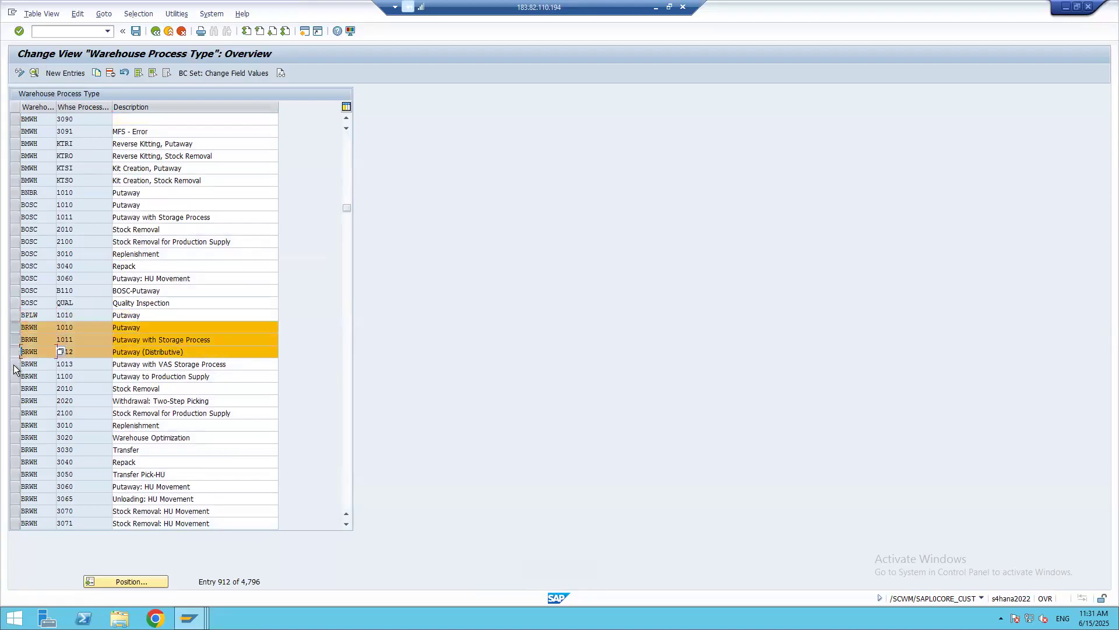
{"action": "left_click", "coordinate": [14, 365]}
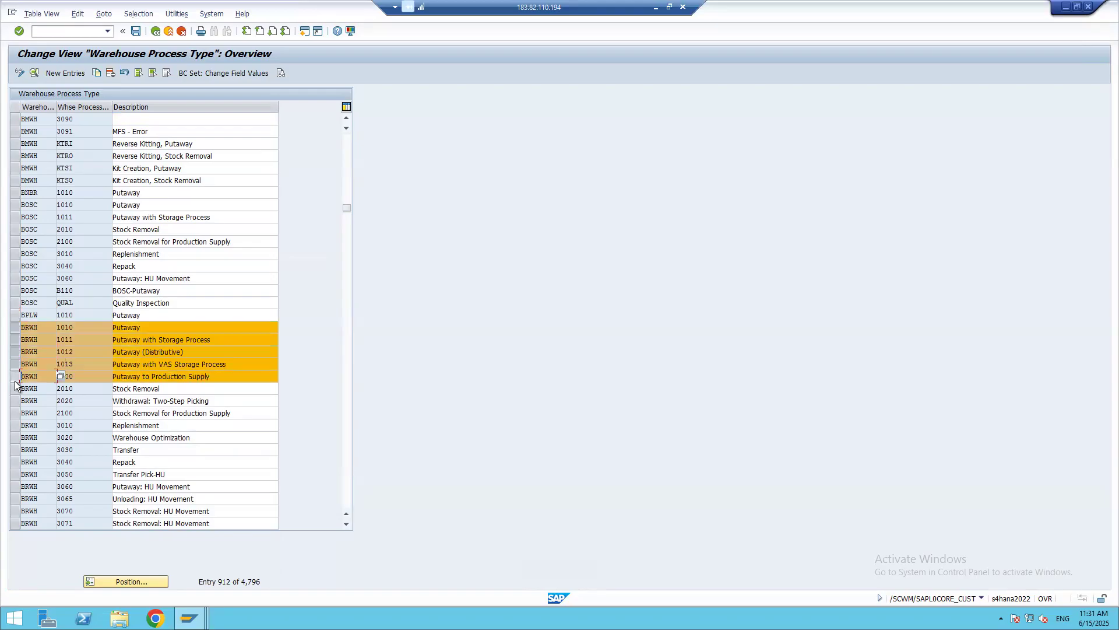
{"action": "left_click", "coordinate": [15, 388]}
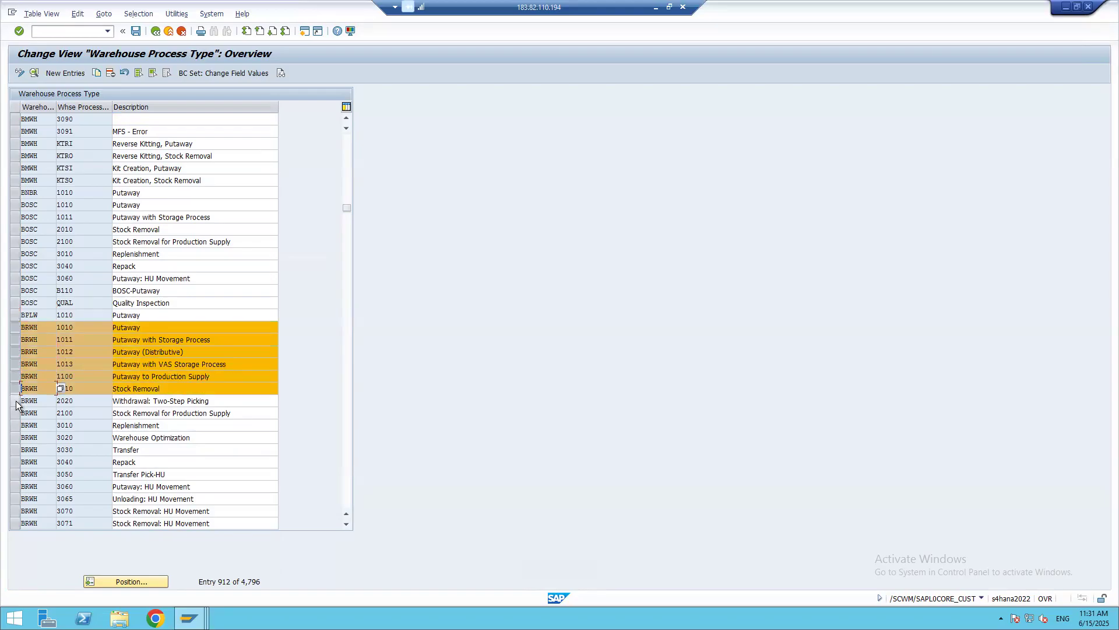
{"action": "left_click", "coordinate": [16, 401]}
{"action": "left_click", "coordinate": [16, 413]}
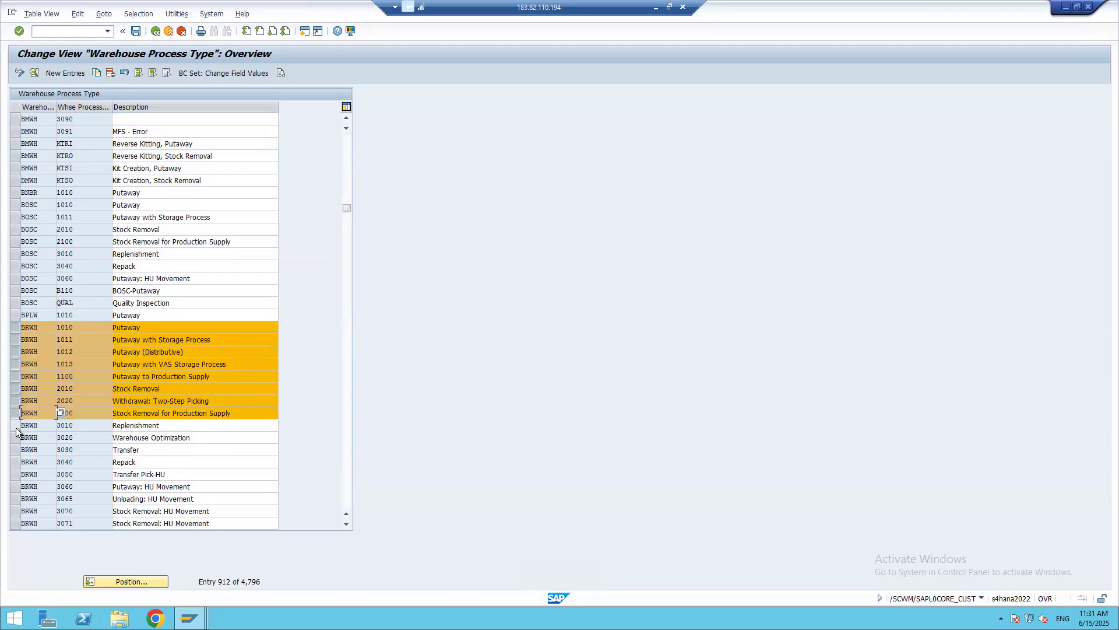
{"action": "left_click", "coordinate": [16, 425]}
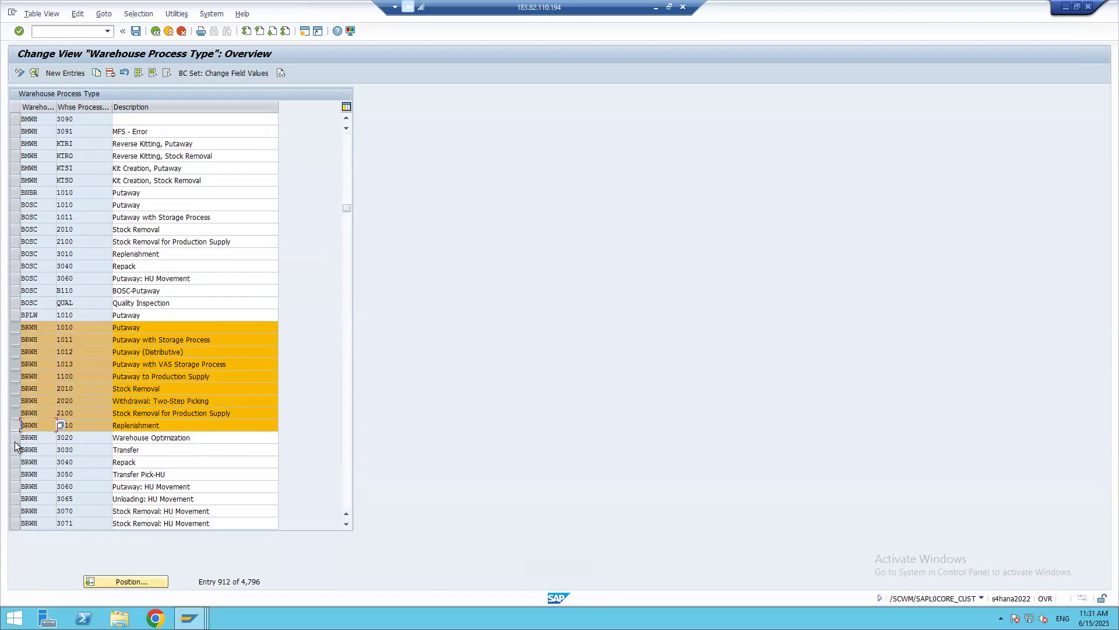
{"action": "left_click", "coordinate": [16, 438]}
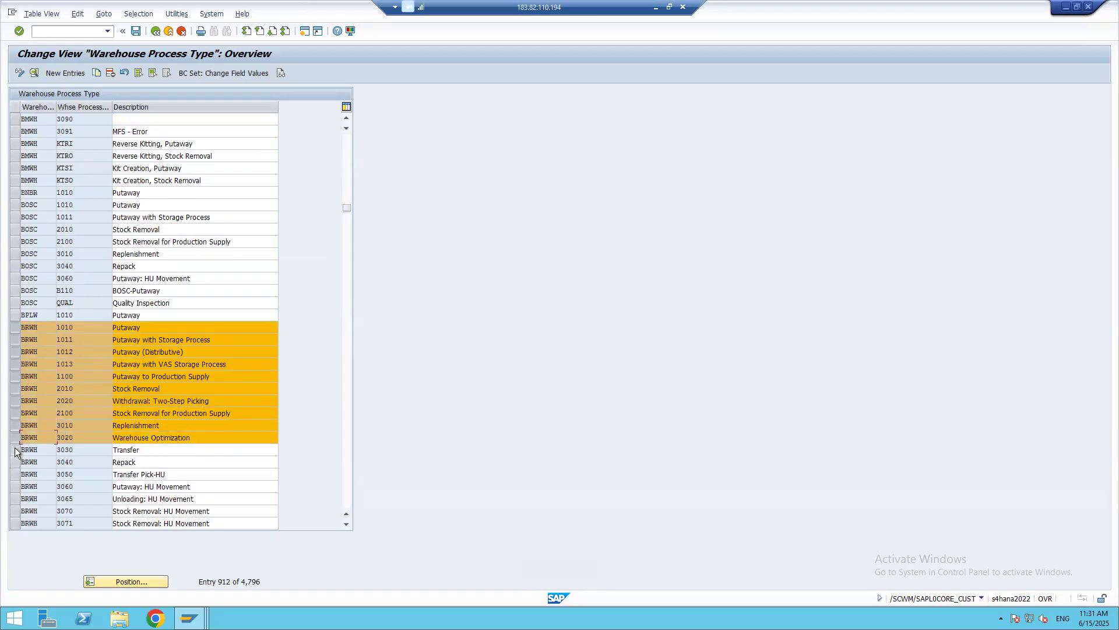
{"action": "left_click", "coordinate": [16, 449]}
{"action": "left_click", "coordinate": [16, 462]}
{"action": "left_click", "coordinate": [16, 474]}
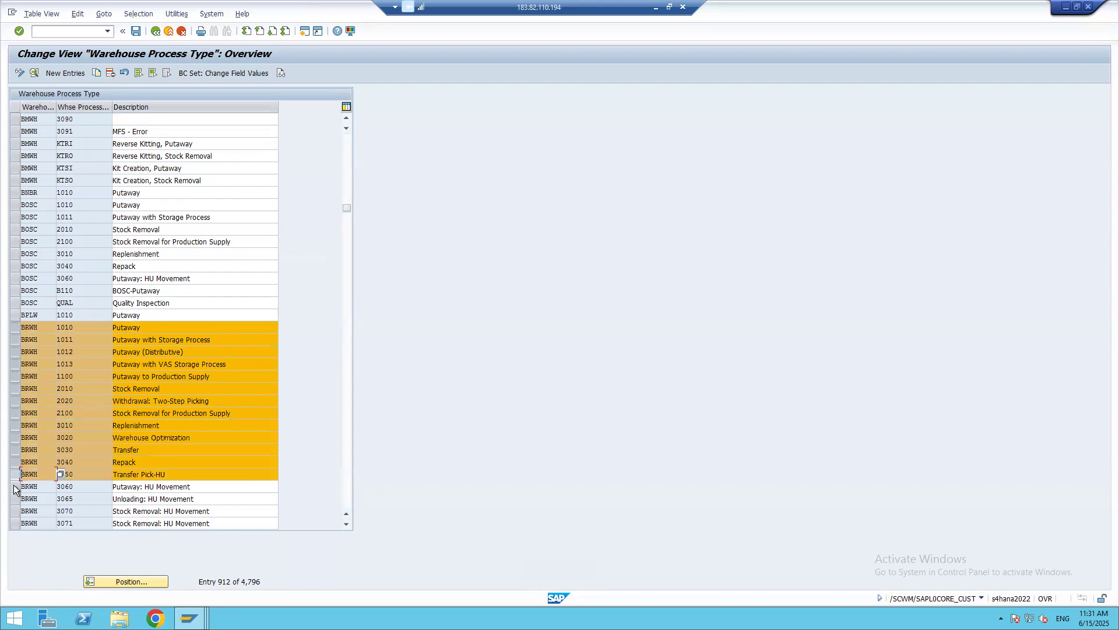
{"action": "left_click", "coordinate": [15, 486]}
{"action": "left_click", "coordinate": [15, 498]}
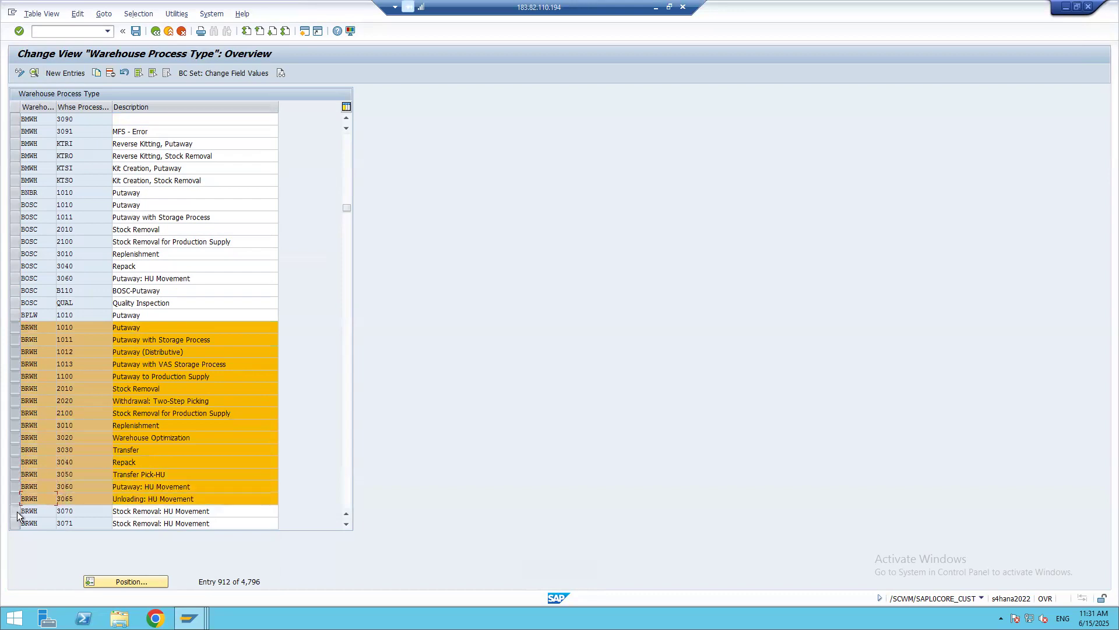
{"action": "left_click", "coordinate": [16, 511]}
{"action": "left_click", "coordinate": [16, 523]}
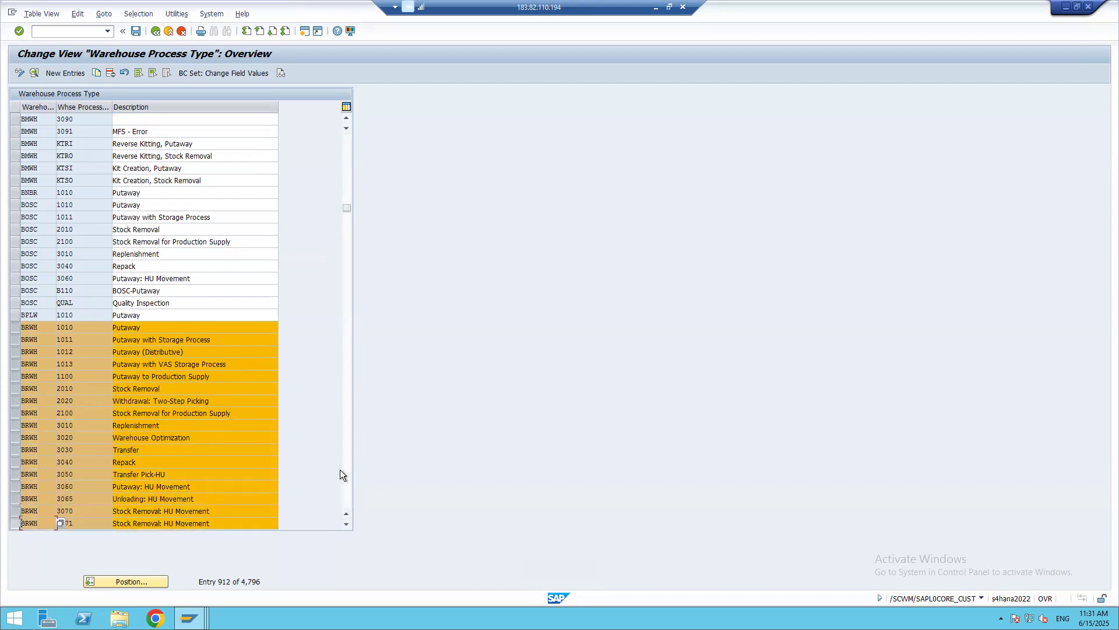
Extend the marked BRWH rows with process types 3090 MFS - Putaway Starting Point through 9999 Warehouse Supervision.
{"action": "left_click", "coordinate": [344, 522]}
{"action": "left_click", "coordinate": [344, 522]}
{"action": "left_click", "coordinate": [344, 522]}
{"action": "left_click", "coordinate": [344, 522]}
{"action": "left_click", "coordinate": [344, 522]}
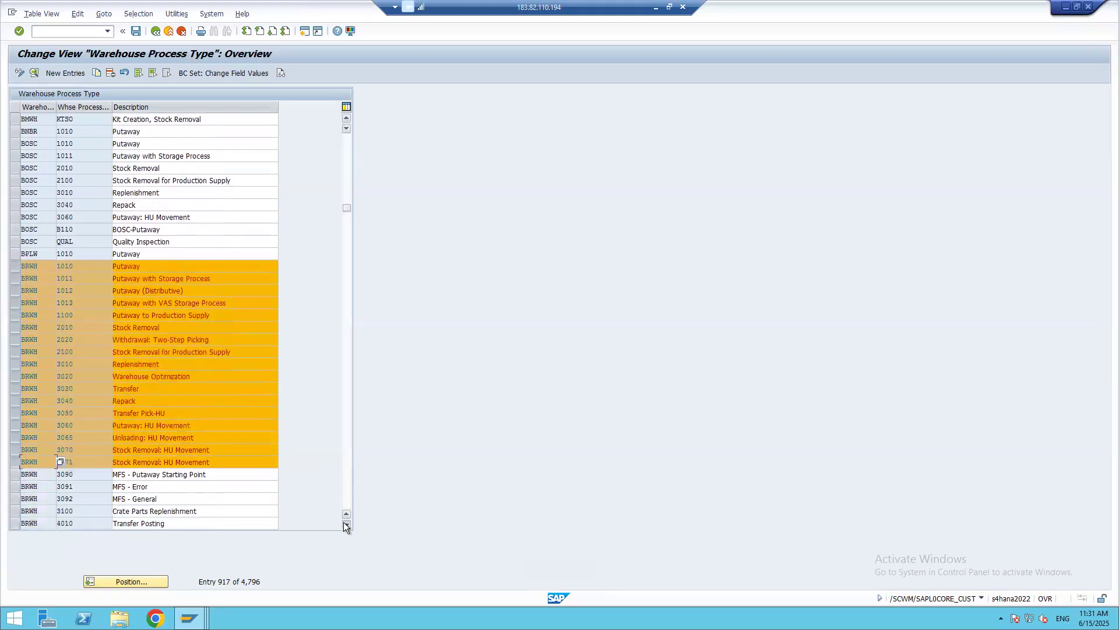
{"action": "left_click", "coordinate": [344, 522]}
{"action": "left_click", "coordinate": [344, 523]}
{"action": "left_click", "coordinate": [344, 523]}
{"action": "left_click", "coordinate": [344, 522]}
{"action": "left_click", "coordinate": [344, 522]}
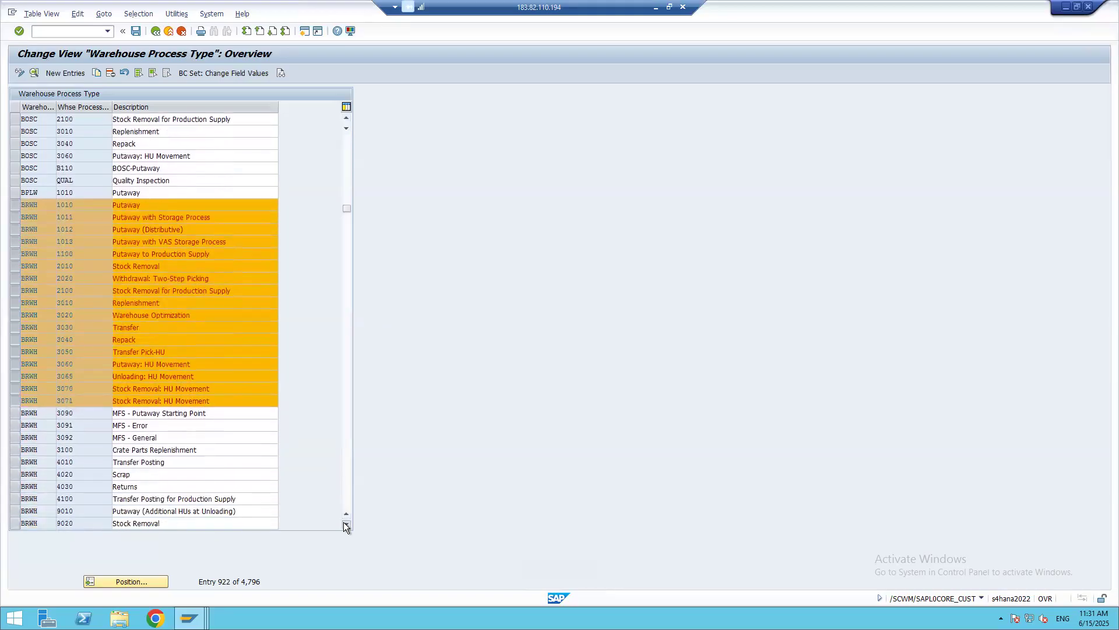
{"action": "left_click", "coordinate": [344, 522]}
{"action": "left_click", "coordinate": [344, 522]}
{"action": "left_click", "coordinate": [344, 523]}
{"action": "left_click", "coordinate": [343, 523]}
{"action": "left_click", "coordinate": [344, 522]}
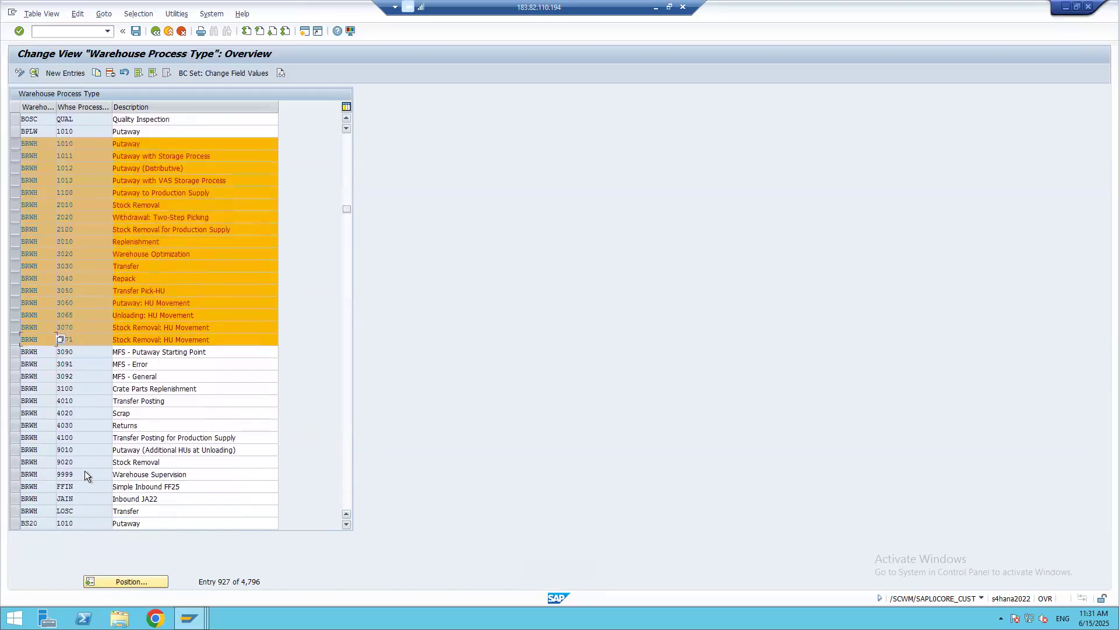
{"action": "left_click", "coordinate": [15, 461]}
{"action": "left_click", "coordinate": [14, 474]}
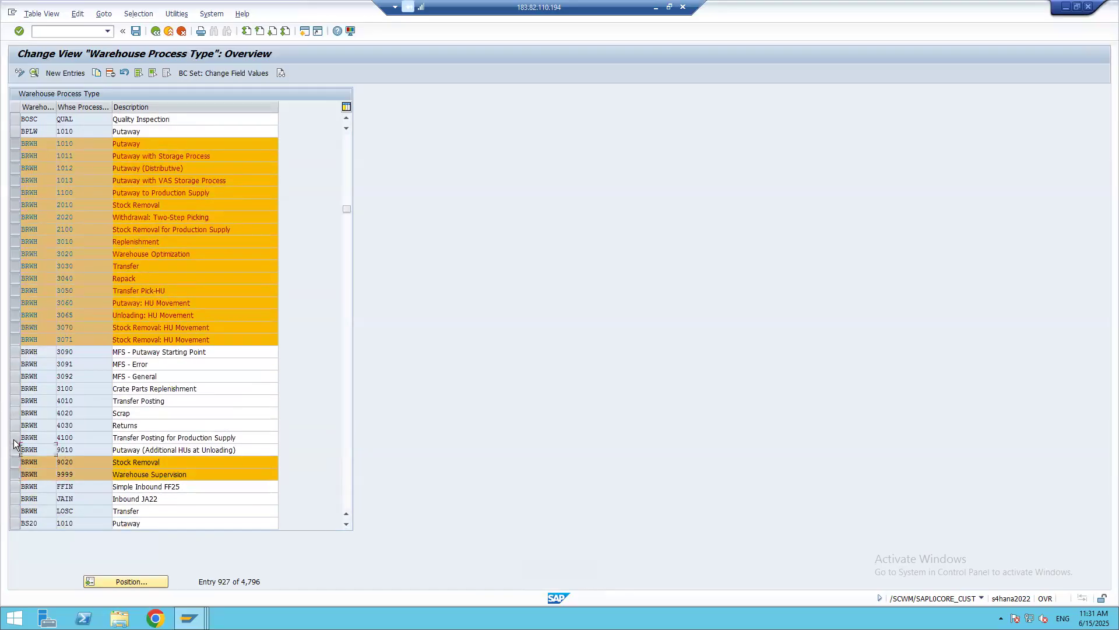
{"action": "left_click", "coordinate": [15, 449]}
{"action": "left_click", "coordinate": [14, 437]}
{"action": "left_click", "coordinate": [15, 425]}
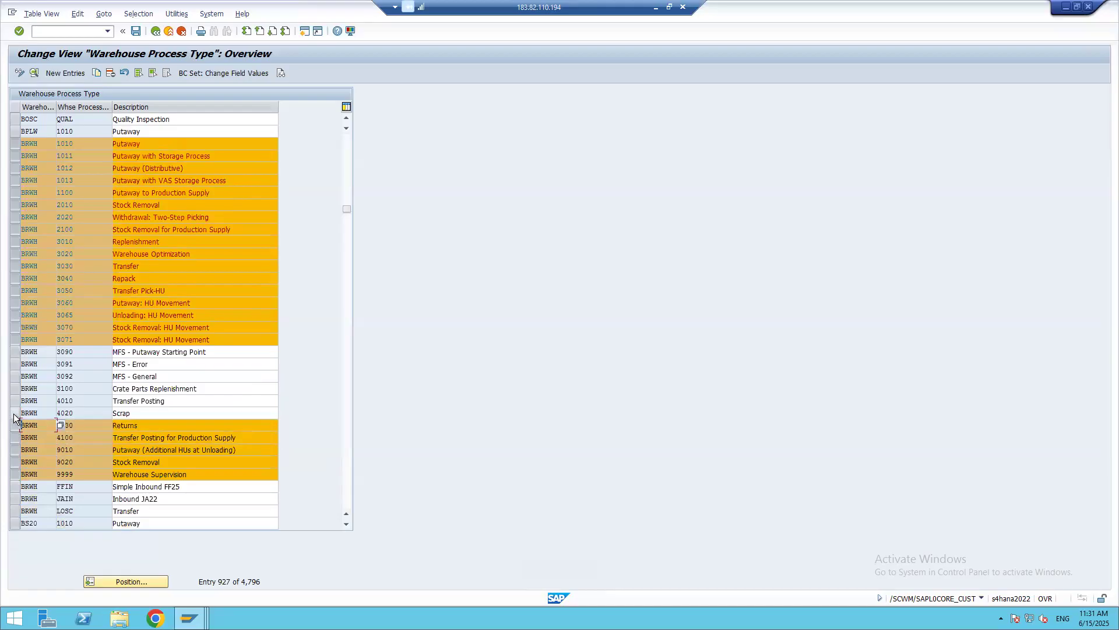
{"action": "left_click", "coordinate": [14, 413]}
{"action": "left_click", "coordinate": [14, 401]}
{"action": "left_click", "coordinate": [15, 376]}
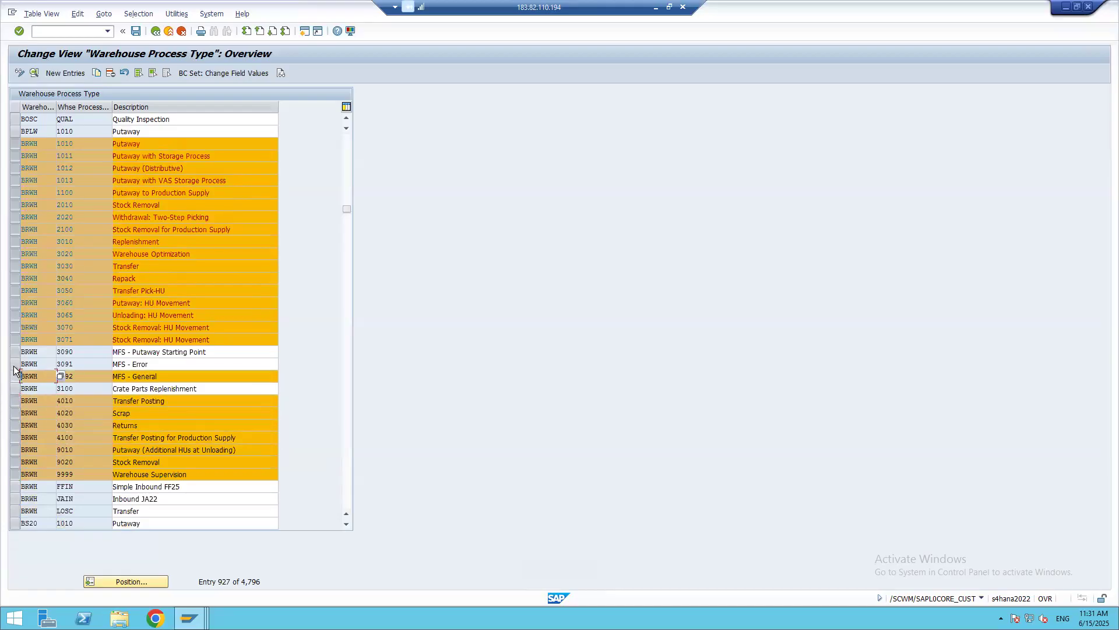
{"action": "left_click", "coordinate": [14, 363]}
{"action": "left_click", "coordinate": [15, 352]}
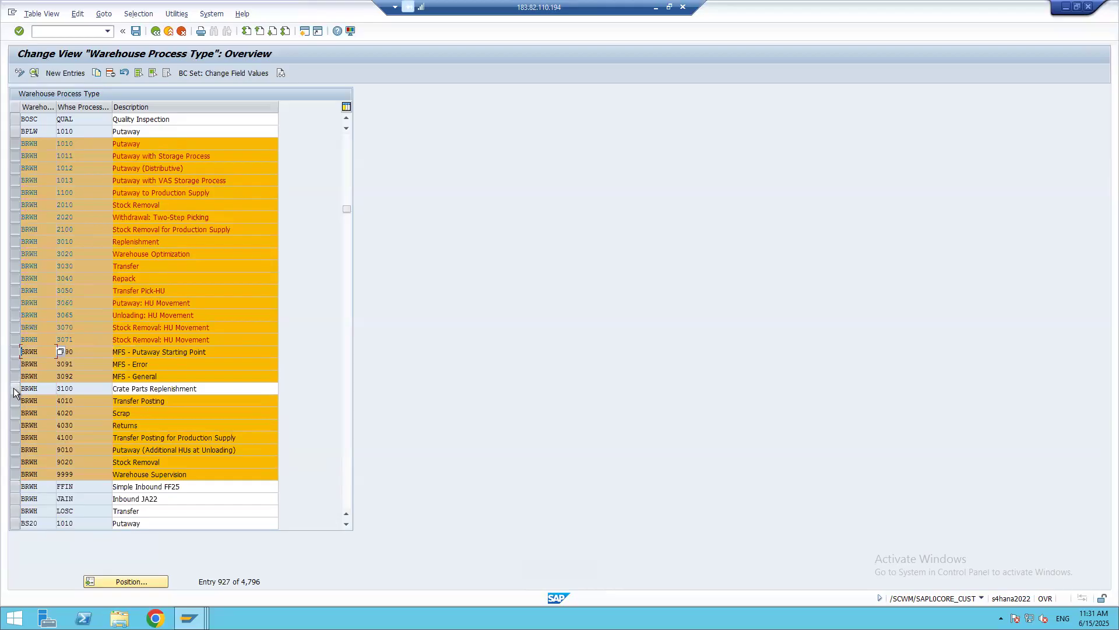
{"action": "left_click", "coordinate": [15, 388]}
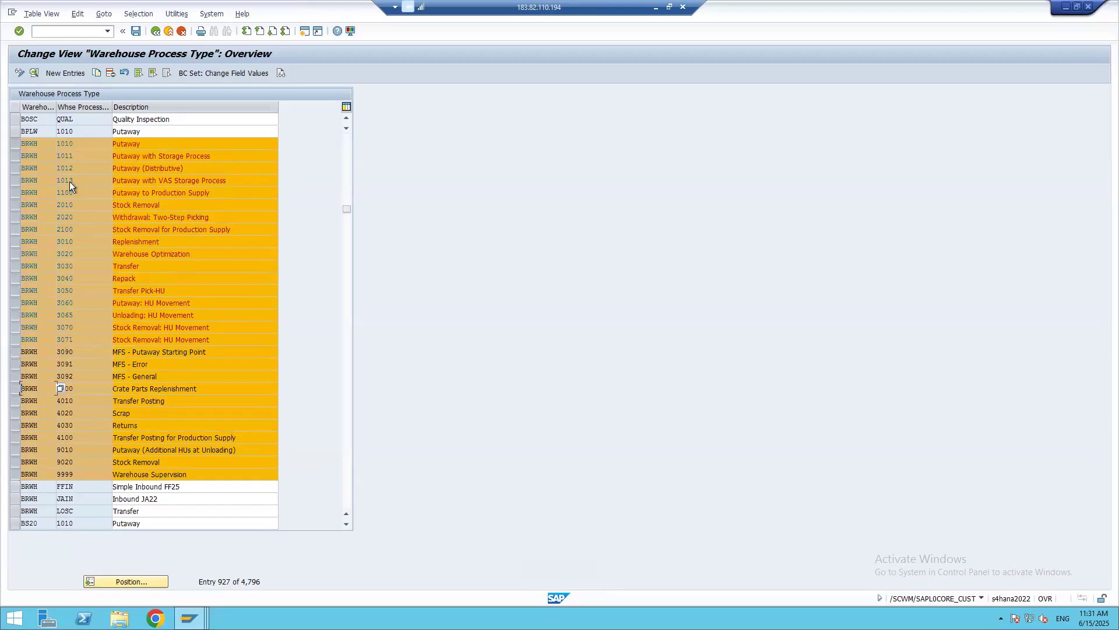
Start copying the marked BRWH process types and assign the copy of 1010 Putaway to warehouse BMWH.
{"action": "left_click", "coordinate": [96, 73]}
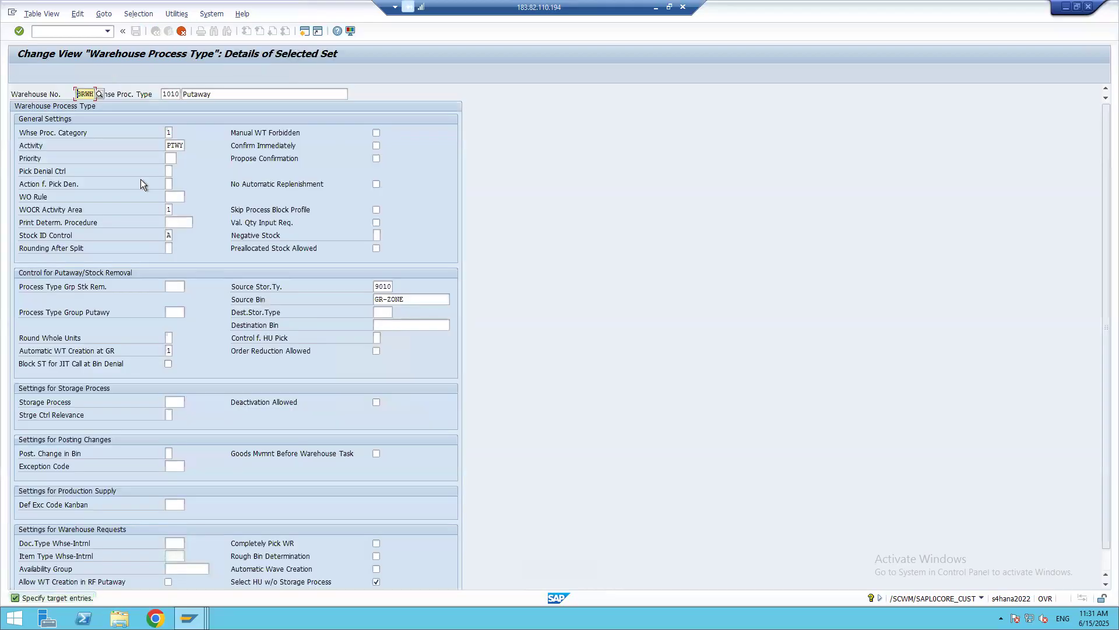
{"action": "key", "text": "Return"}
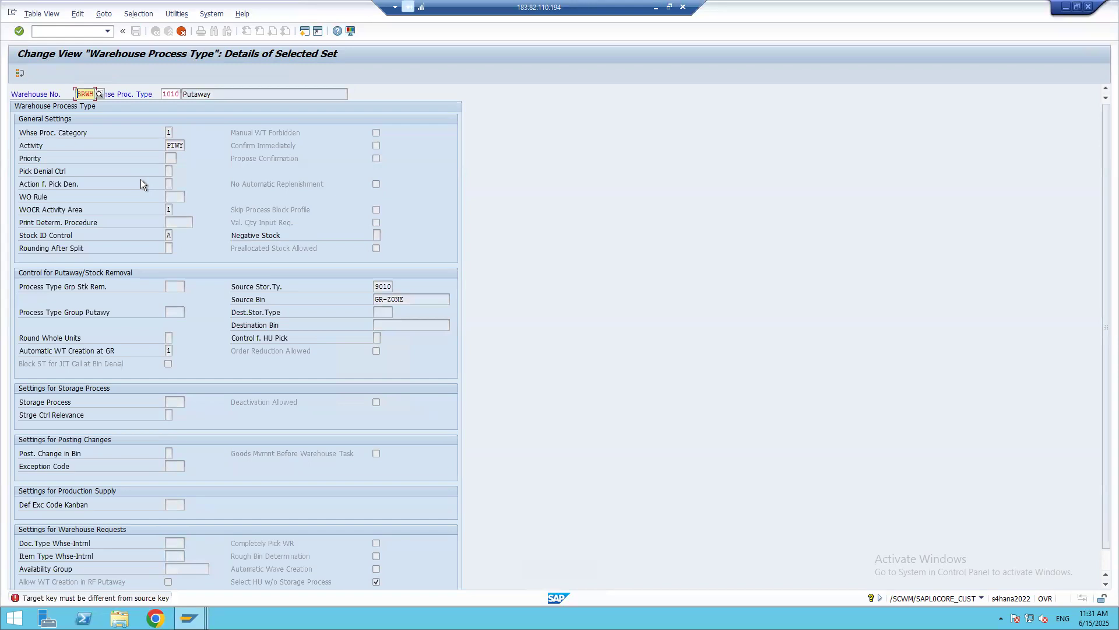
{"action": "key", "text": "Return"}
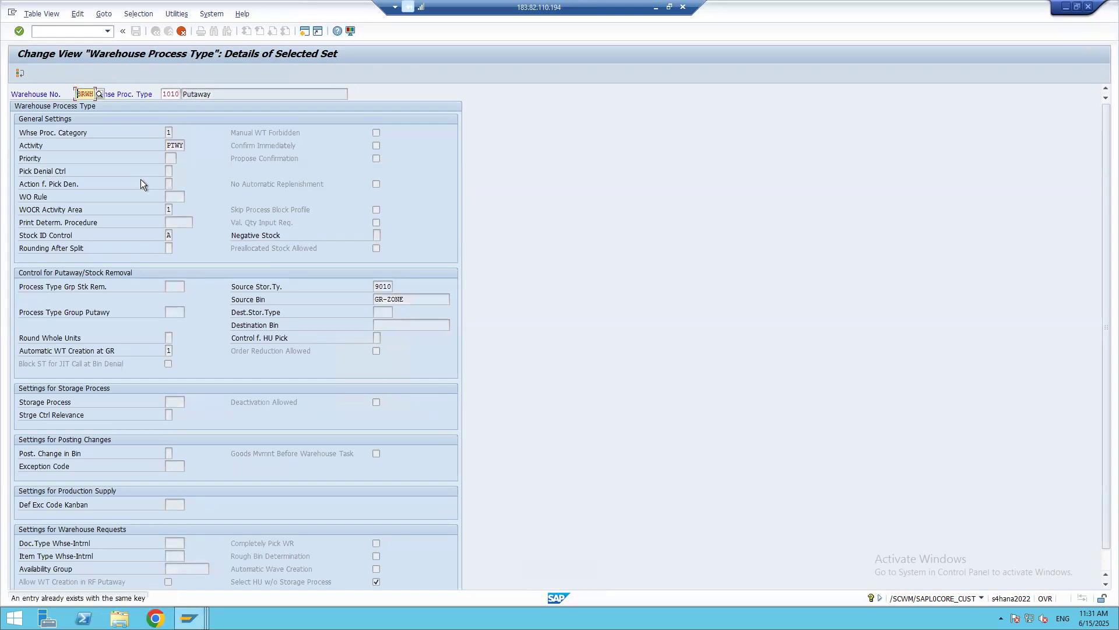
{"action": "key", "text": "BackSpace"}
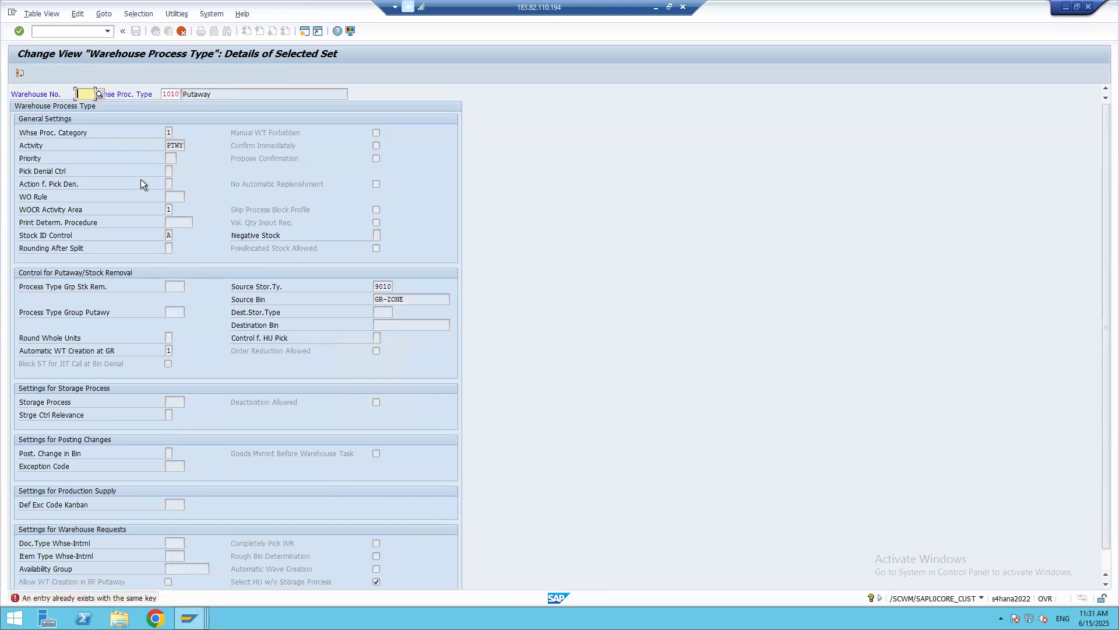
{"action": "type", "text": "BMWH"}
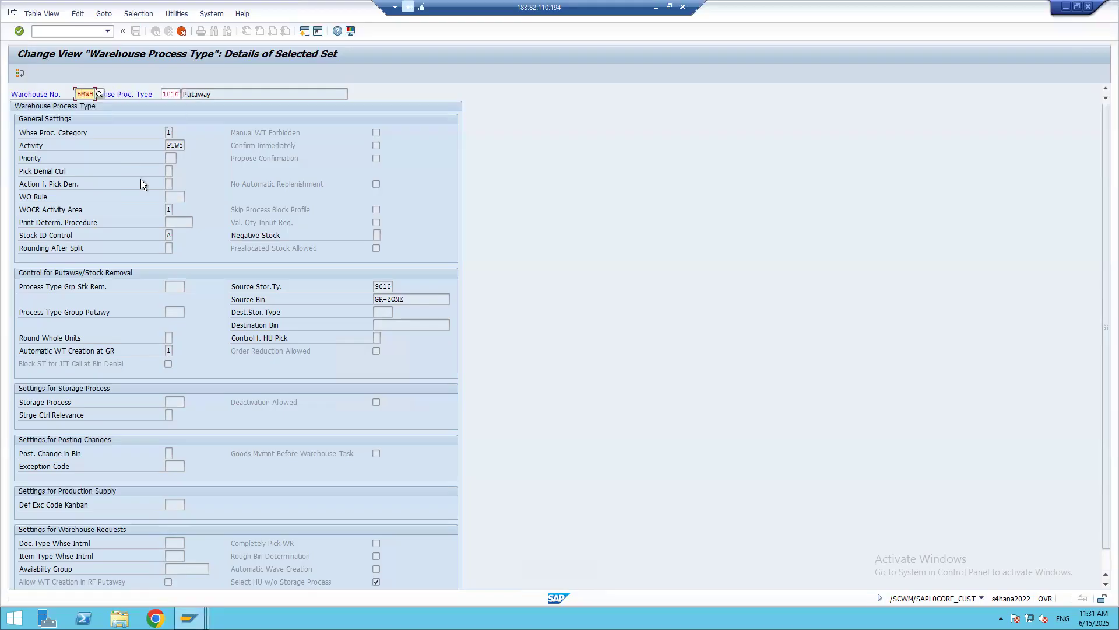
{"action": "type", "text": "BMWH"}
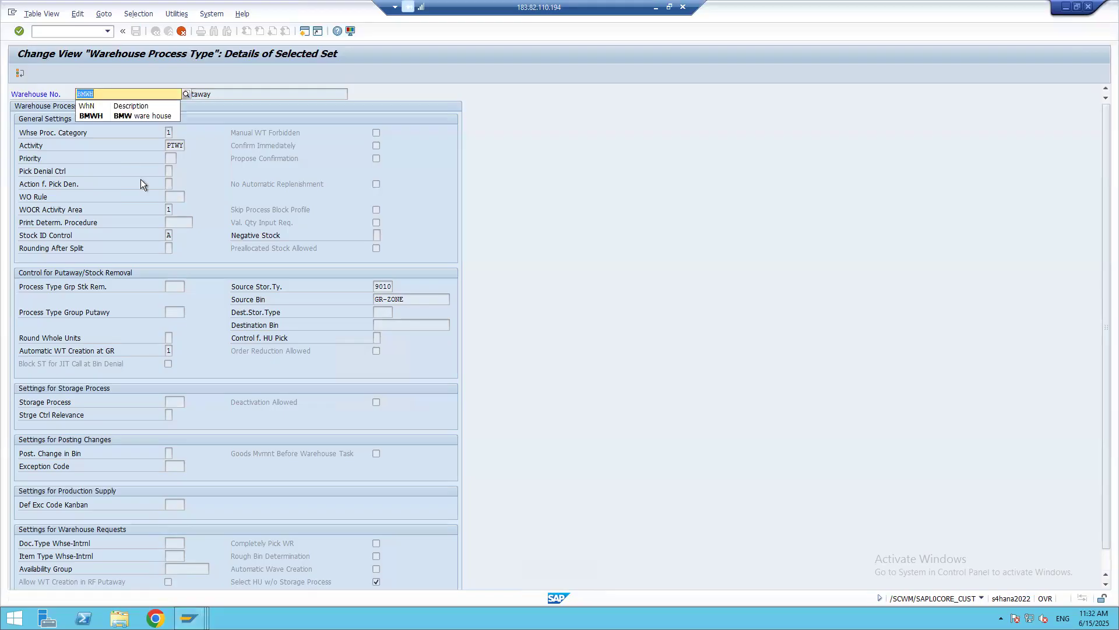
{"action": "key", "text": "Return"}
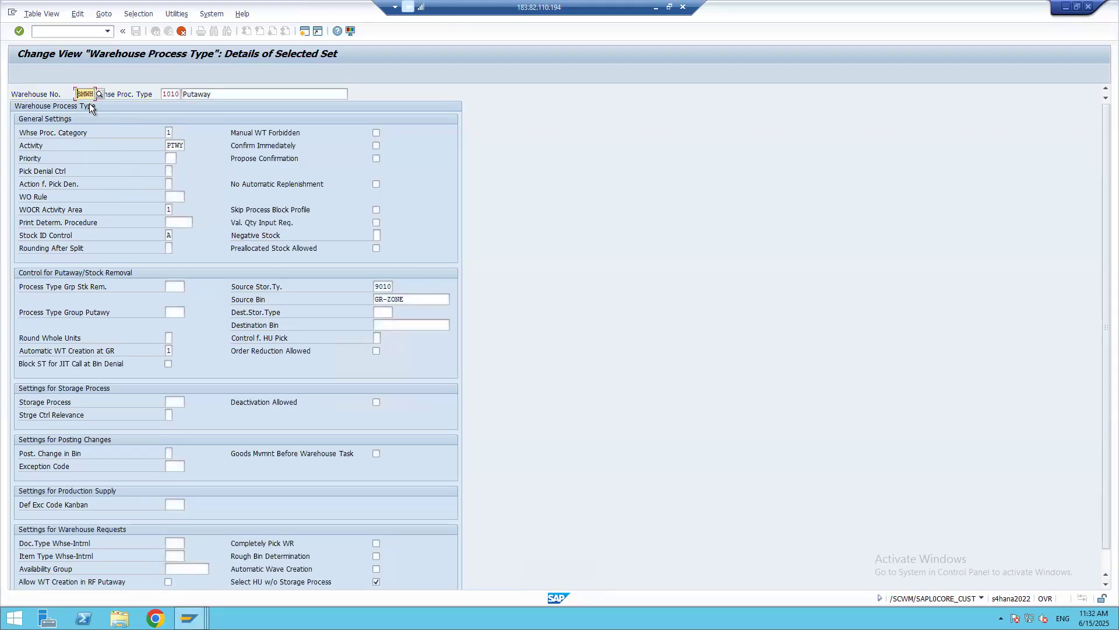
{"action": "key", "text": "Return"}
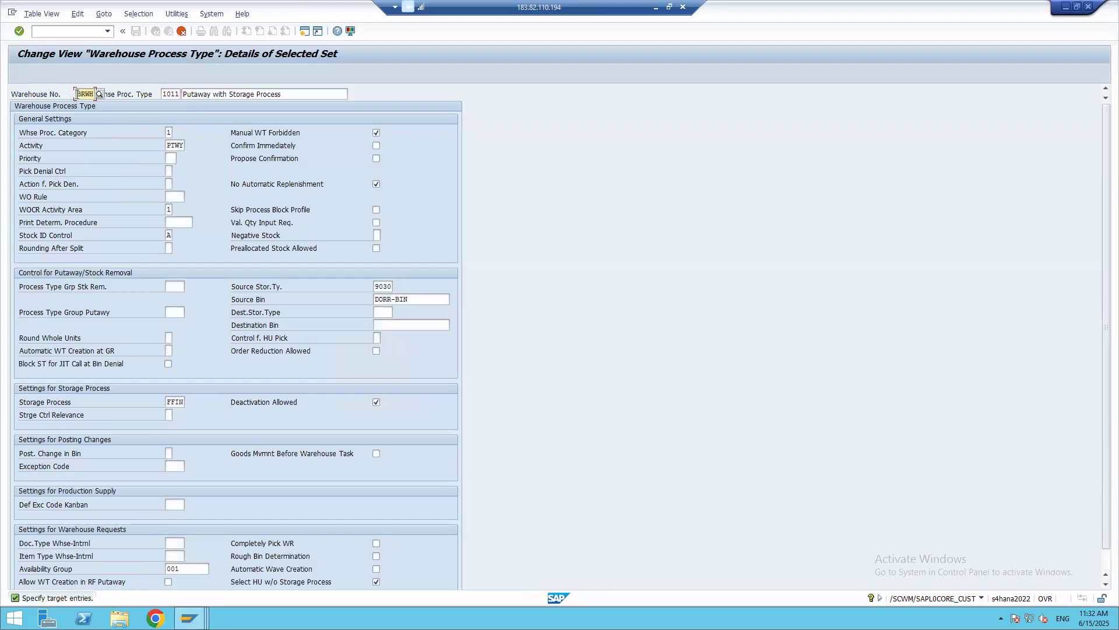
Copy process type 1011 Putaway with Storage Process to warehouse BMWH with its Storage Process field cleared.
{"action": "type", "text": "BMWH"}
{"action": "key", "text": "Return"}
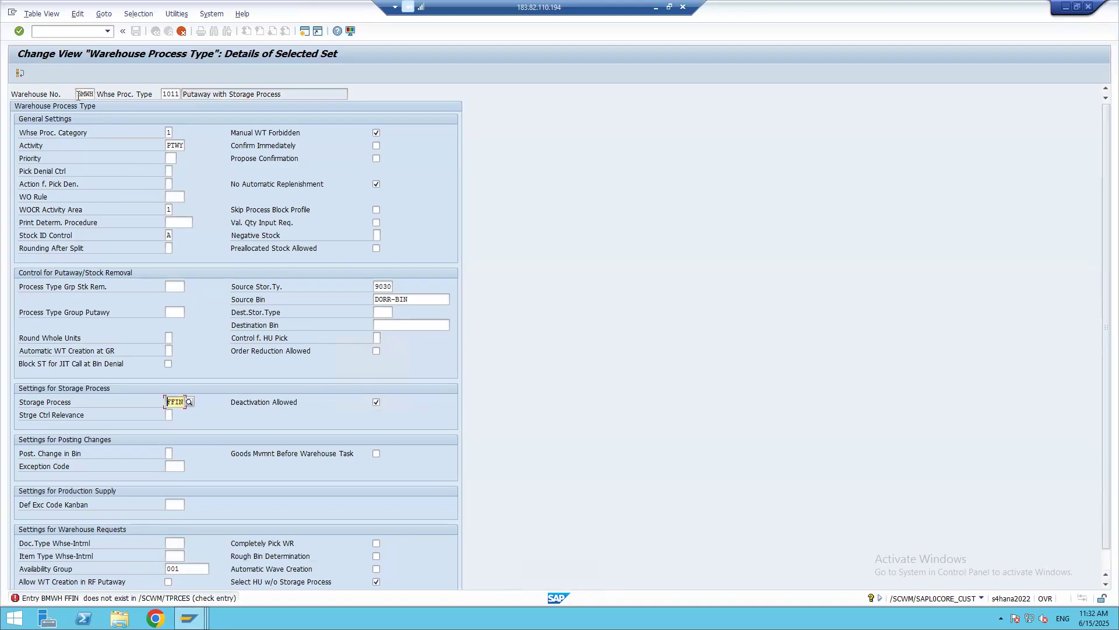
{"action": "double_click", "coordinate": [79, 94]}
{"action": "key", "text": "Return"}
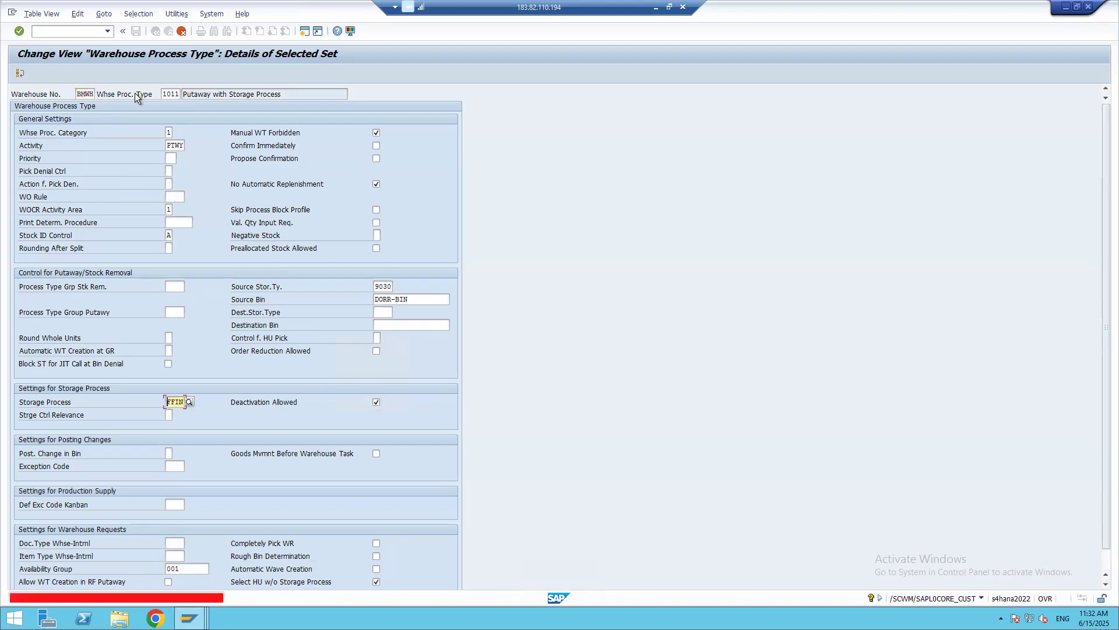
{"action": "key", "text": "Delete"}
{"action": "key", "text": "Delete"}
{"action": "key", "text": "Delete"}
{"action": "key", "text": "Delete"}
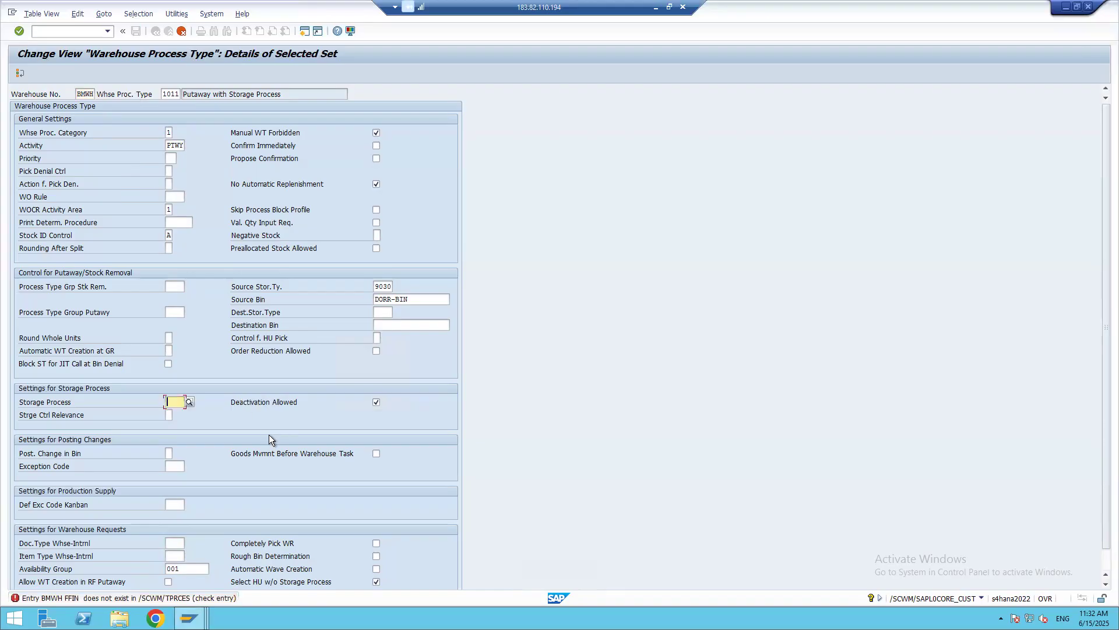
{"action": "key", "text": "Return"}
Copy process types 1012 Putaway (Distributive) through 2100 Stock Removal for Production Supply to warehouse BMWH.
{"action": "key", "text": "Return"}
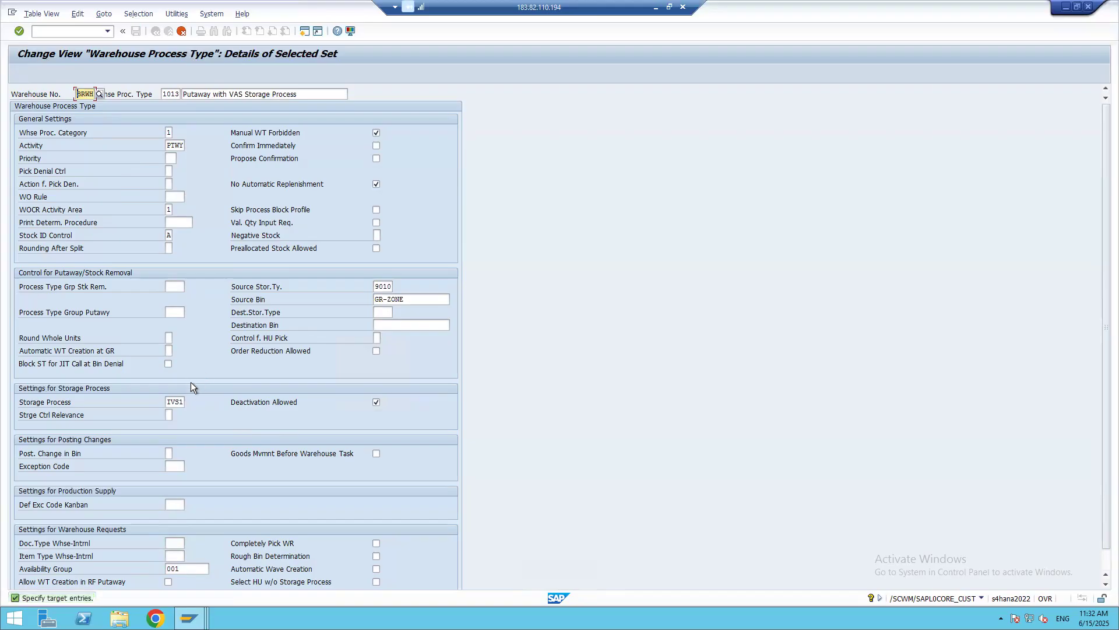
{"action": "key", "text": "Return"}
{"action": "key", "text": "Return"}
{"action": "key", "text": "Return"}
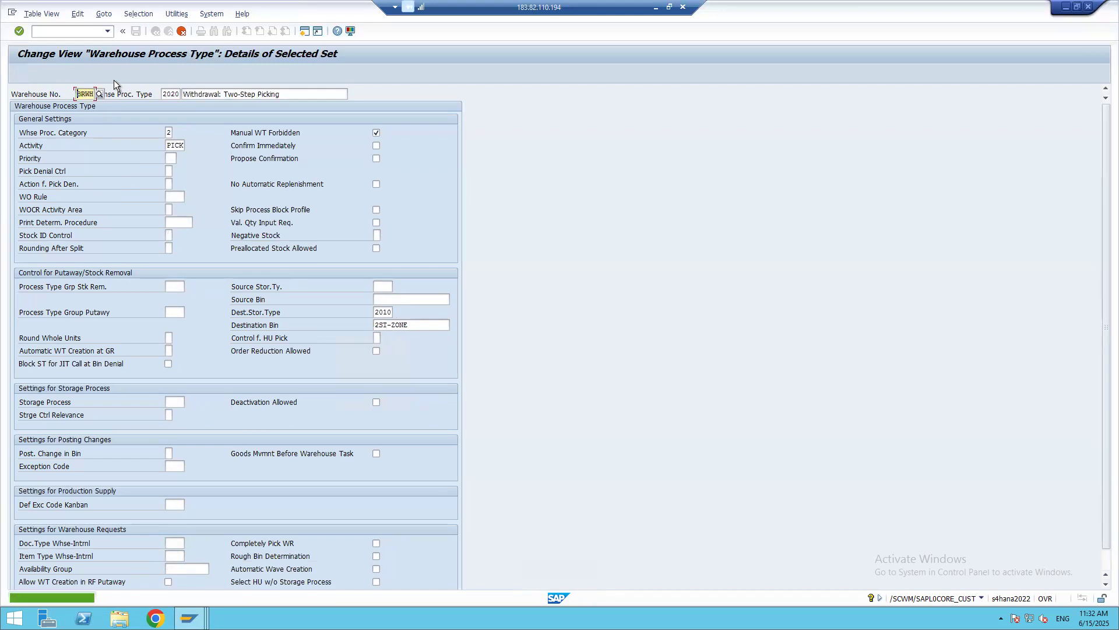
{"action": "key", "text": "Return"}
{"action": "key", "text": "Return"}
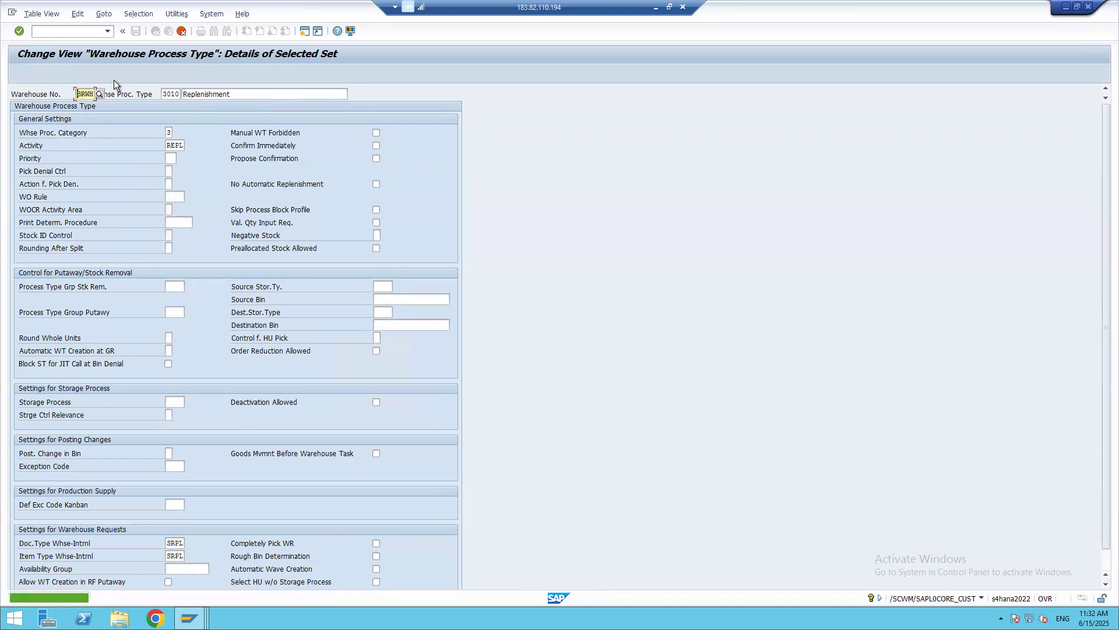
Copy process types 3010 Replenishment through 3071 Stock Removal: HU Movement to warehouse BMWH.
{"action": "key", "text": "Return"}
{"action": "key", "text": "Return"}
{"action": "key", "text": "Return"}
{"action": "key", "text": "Return"}
{"action": "key", "text": "Return"}
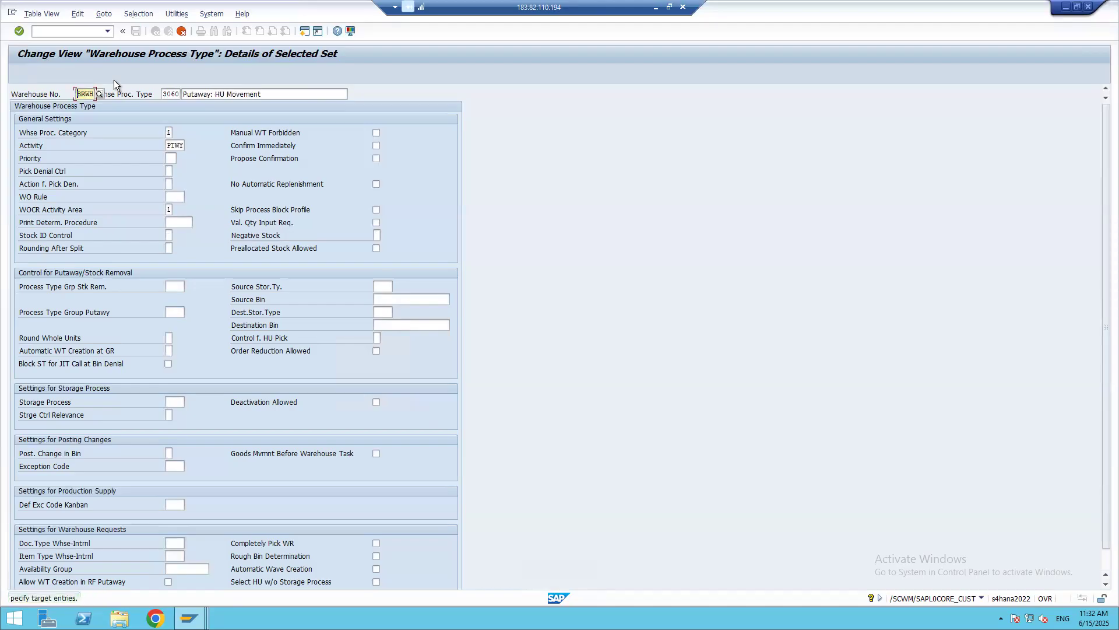
{"action": "key", "text": "Return"}
{"action": "key", "text": "Return"}
{"action": "key", "text": "Return"}
{"action": "key", "text": "Return"}
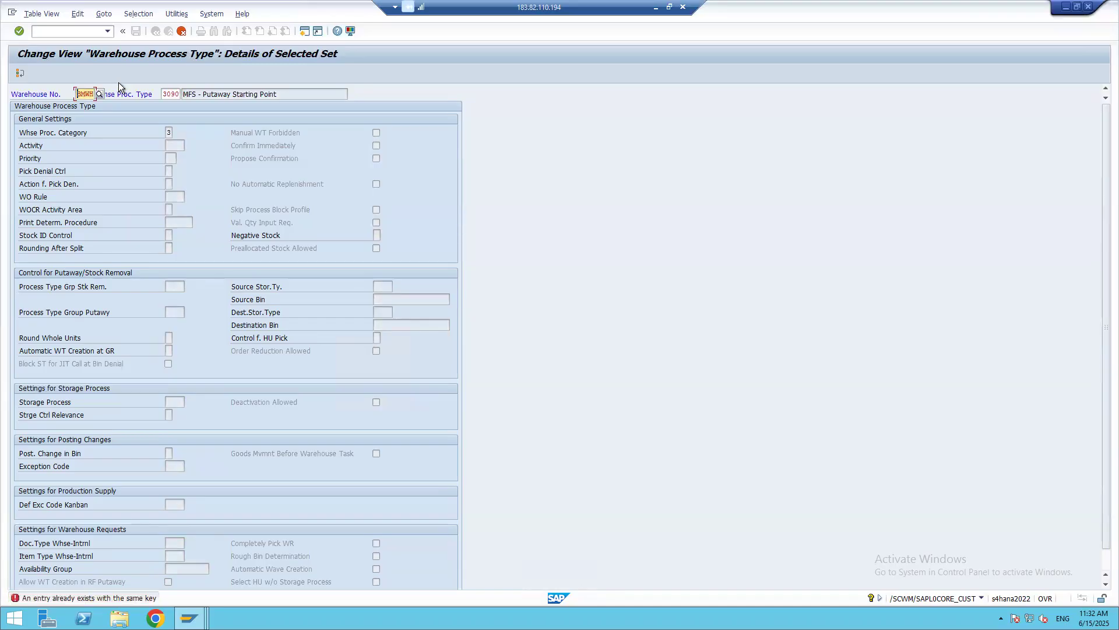
Copy process type 3090 MFS - Putaway Starting Point to warehouse BMWH under the new key ZZZZ.
{"action": "left_click_drag", "start_coordinate": [163, 93], "coordinate": [210, 96]}
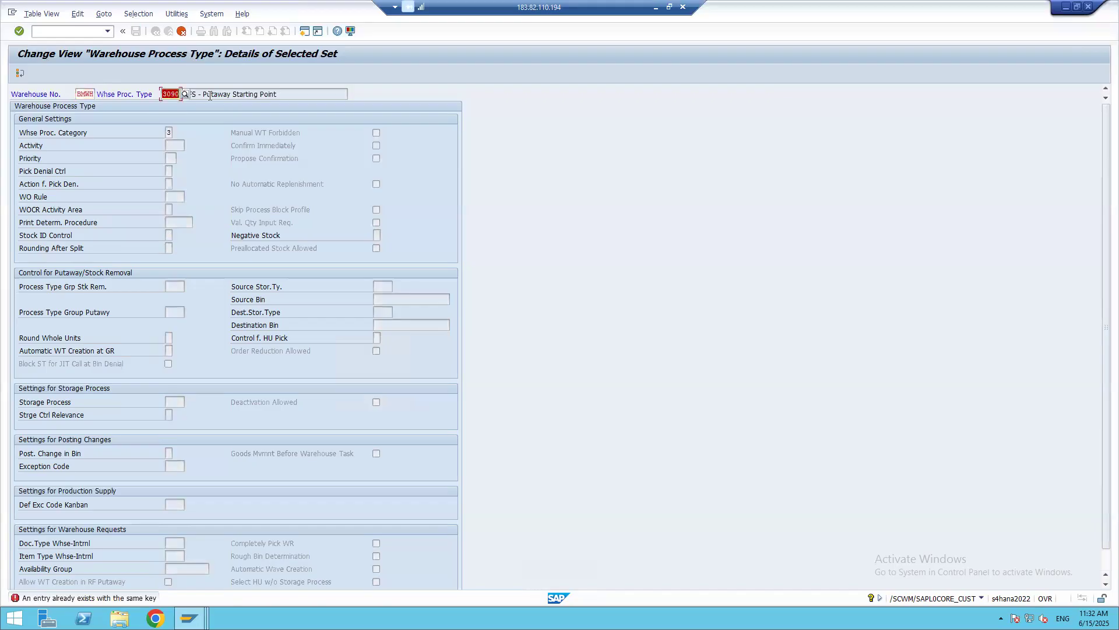
{"action": "type", "text": "ZZZZ"}
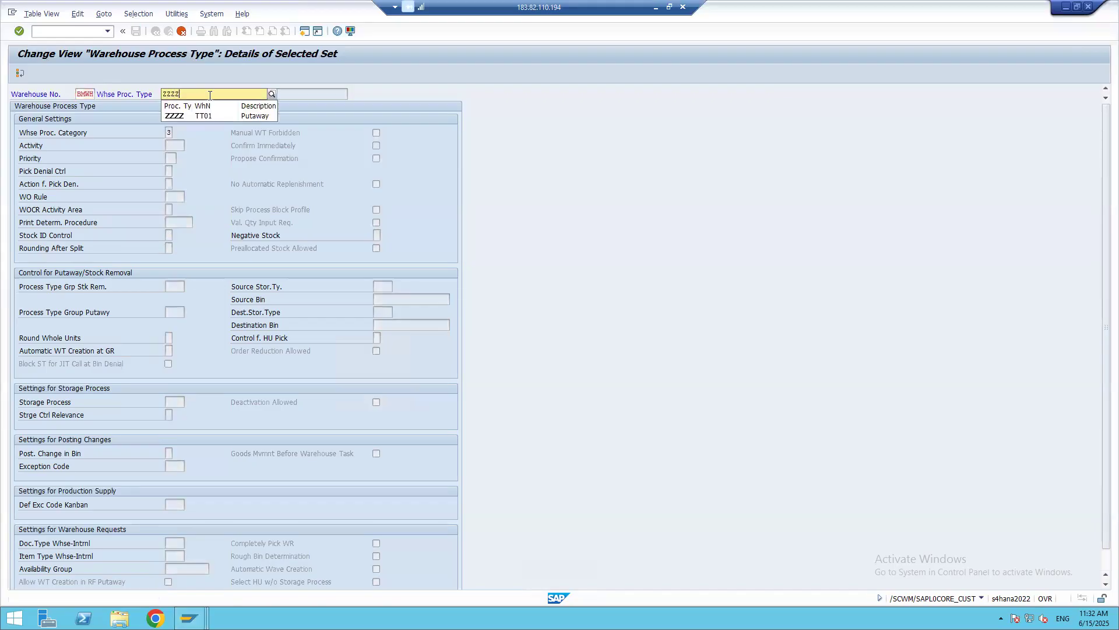
{"action": "key", "text": "Return"}
{"action": "key", "text": "Return"}
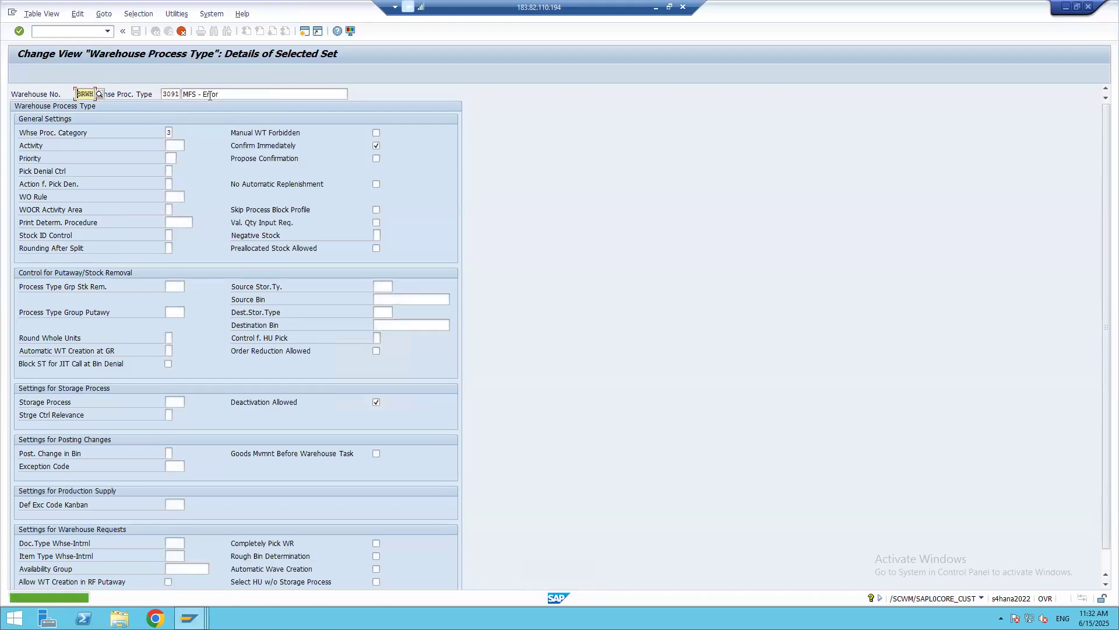
Copy process type 3091 MFS - Error to warehouse BMWH under the new key YYY.
{"action": "key", "text": "Return"}
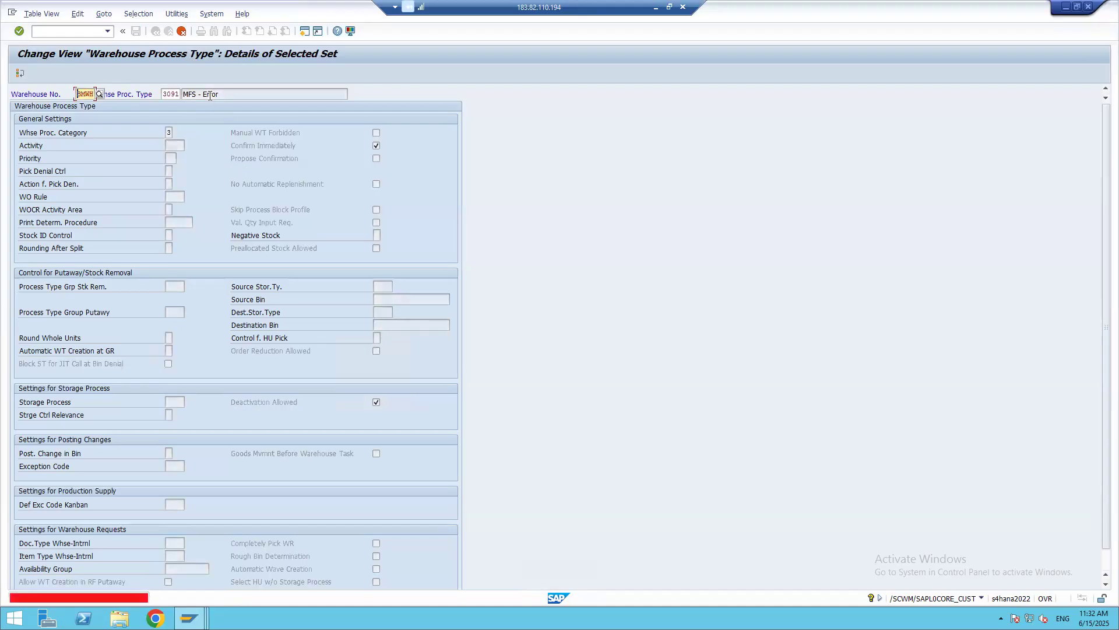
{"action": "left_click_drag", "start_coordinate": [164, 93], "coordinate": [195, 94]}
{"action": "type", "text": "YYY"}
{"action": "key", "text": "Return"}
{"action": "key", "text": "Return"}
Copy process type 3092 MFS - General to warehouse BMWH under the new key YYY1.
{"action": "key", "text": "Return"}
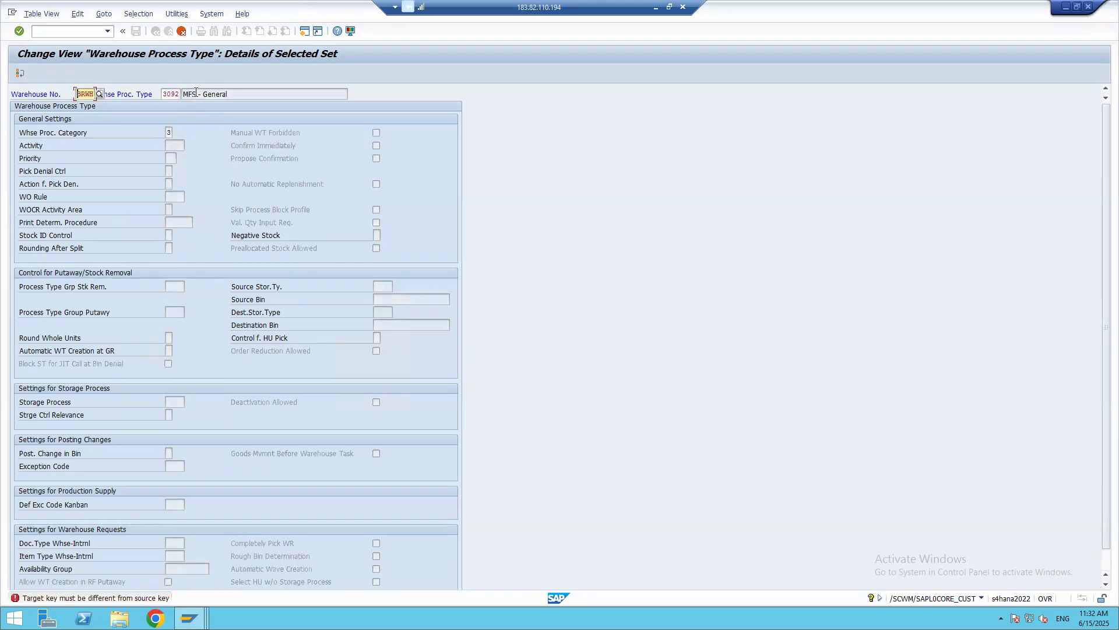
{"action": "left_click", "coordinate": [165, 94]}
{"action": "type", "text": "YYY1"}
{"action": "key", "text": "Return"}
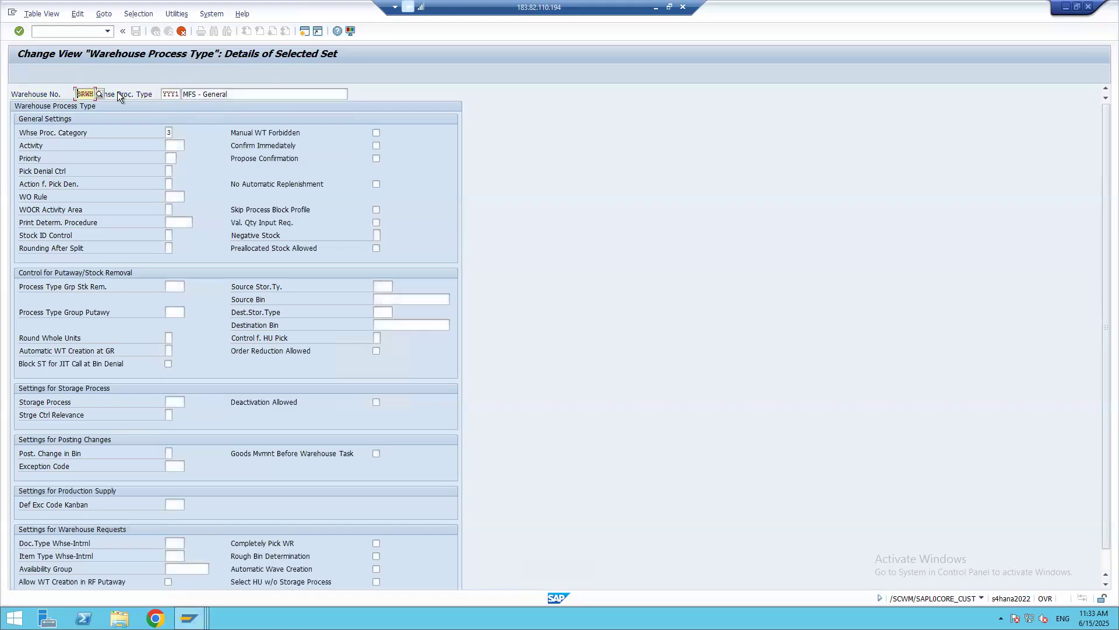
{"action": "key", "text": "Return"}
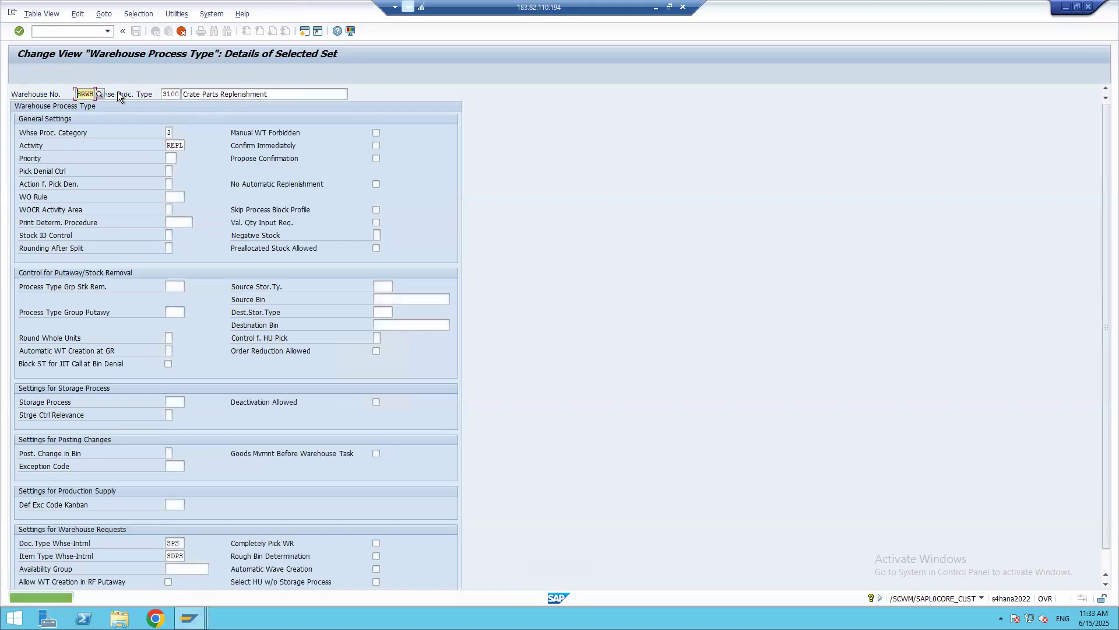
Copy process types 3100 Crate Parts Replenishment through 4030 Returns to warehouse BMWH.
{"action": "key", "text": "Return"}
{"action": "type", "text": "SMWH"}
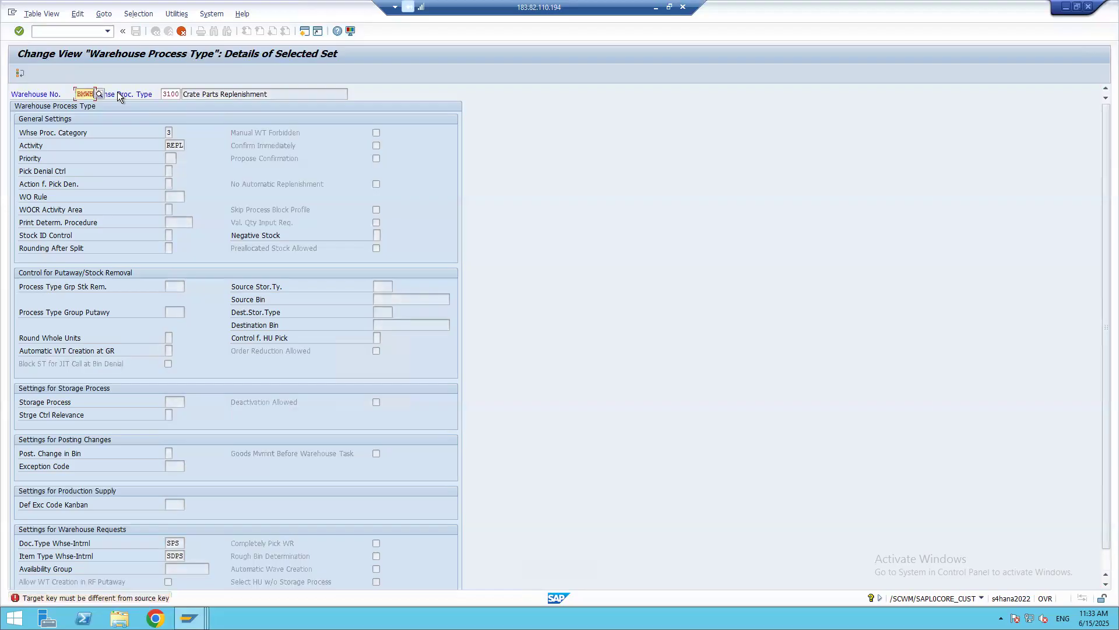
{"action": "key", "text": "Return"}
{"action": "key", "text": "Return"}
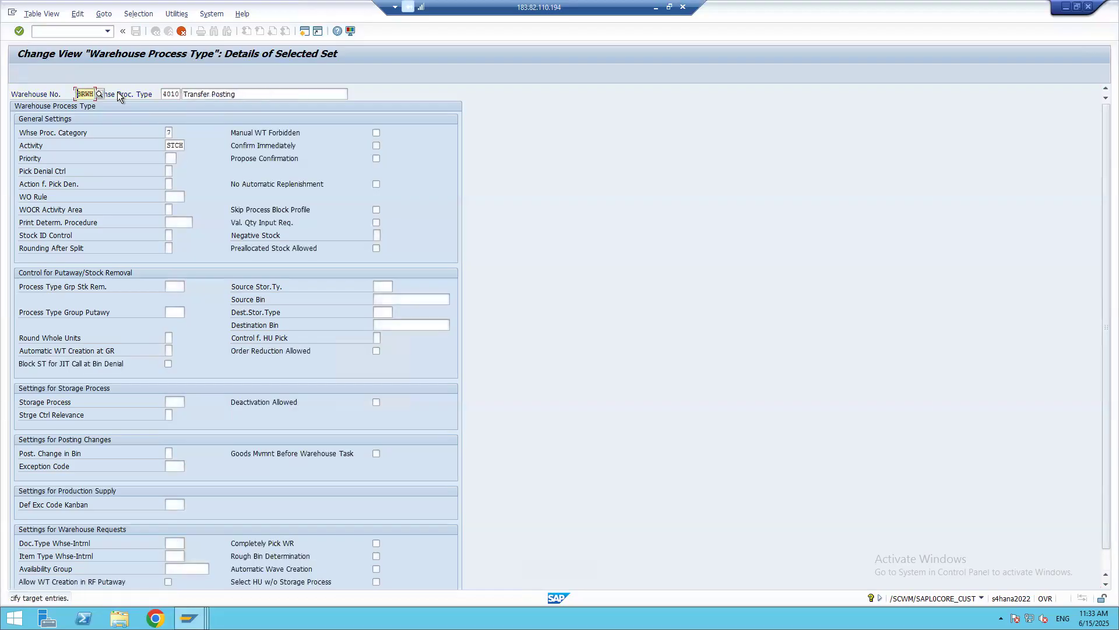
{"action": "key", "text": "Return"}
{"action": "key", "text": "Return"}
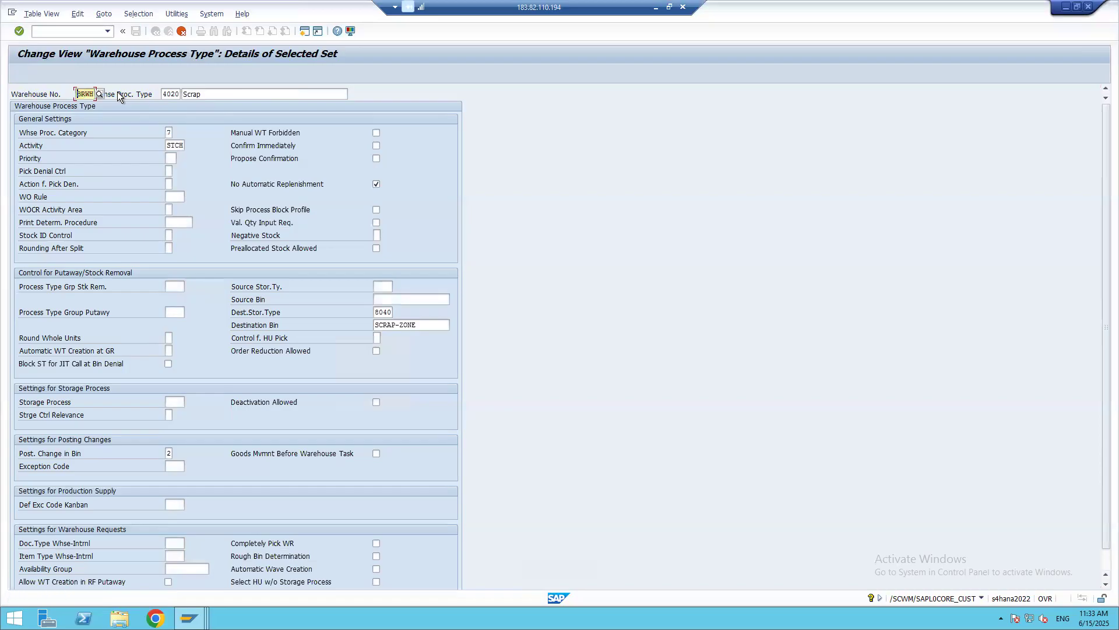
{"action": "key", "text": "Return"}
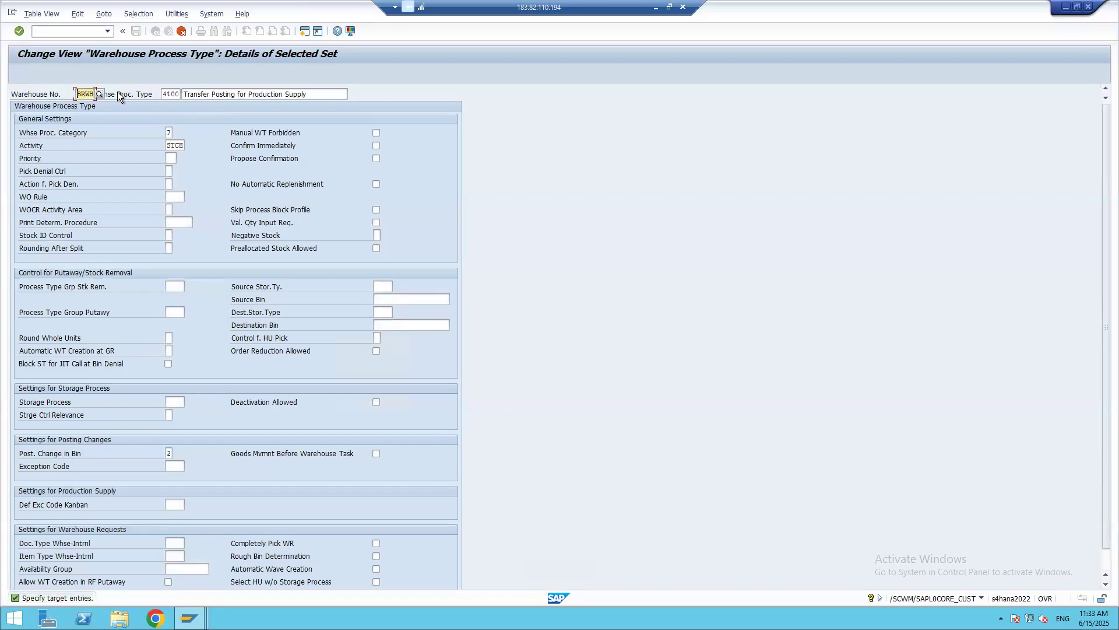
Copy the remaining process types, 4100 Transfer Posting for Production Supply through 9999 Warehouse Supervision, to warehouse BMWH.
{"action": "key", "text": "Return"}
{"action": "key", "text": "Return"}
{"action": "key", "text": "Return"}
{"action": "key", "text": "Return"}
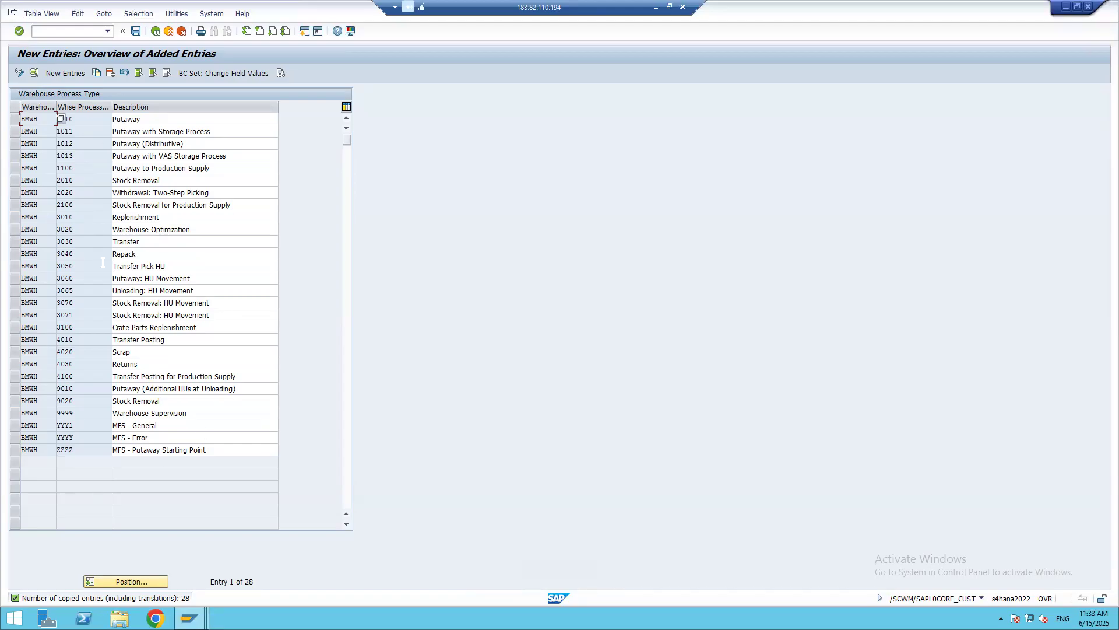
Save the copied BMWH warehouse process types to the BMW customizing request and return to the IMG structure.
{"action": "left_click", "coordinate": [134, 33]}
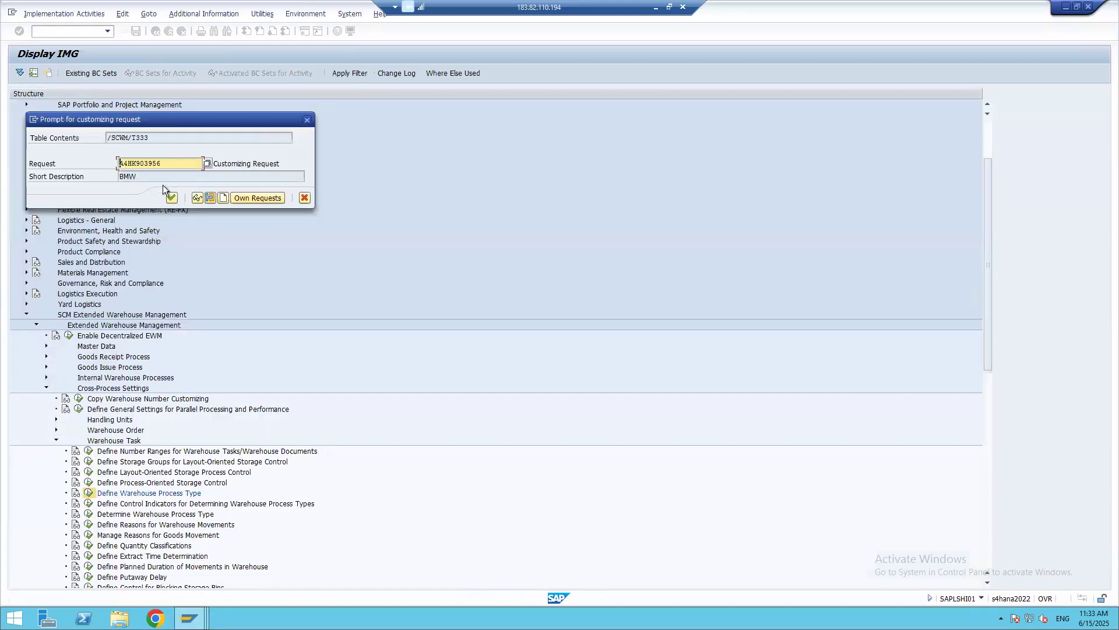
{"action": "left_click", "coordinate": [172, 198]}
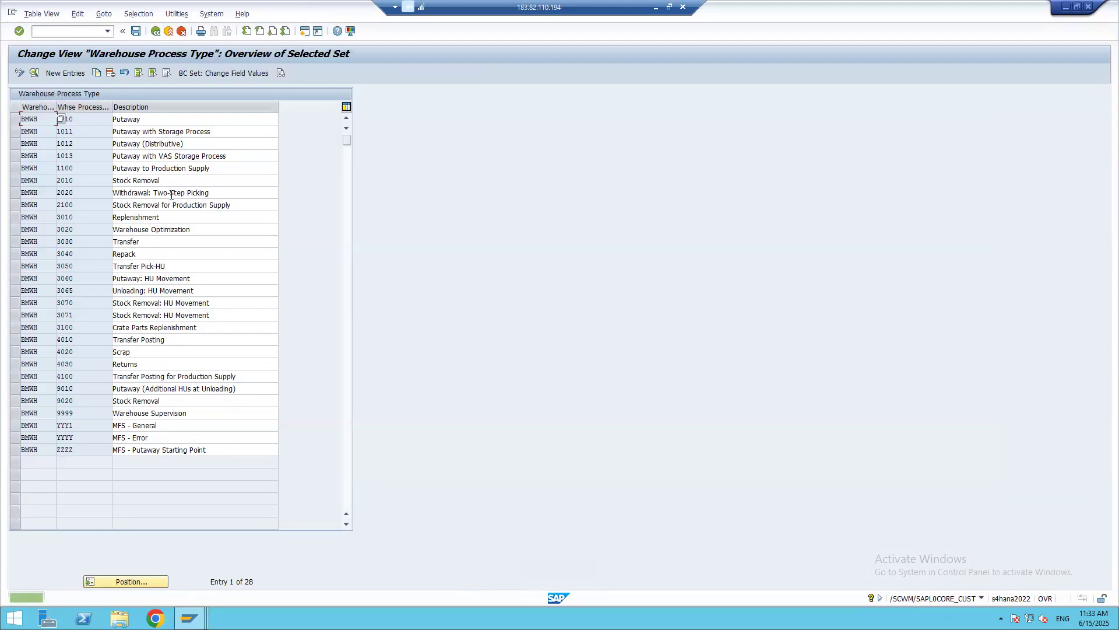
{"action": "left_click", "coordinate": [155, 31]}
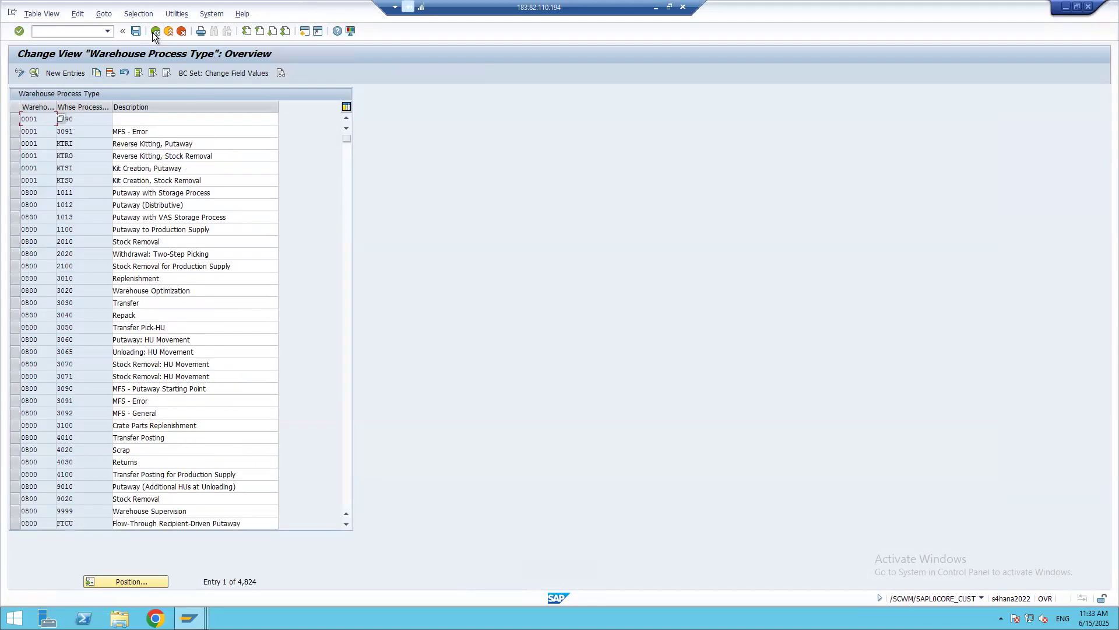
{"action": "left_click", "coordinate": [154, 33]}
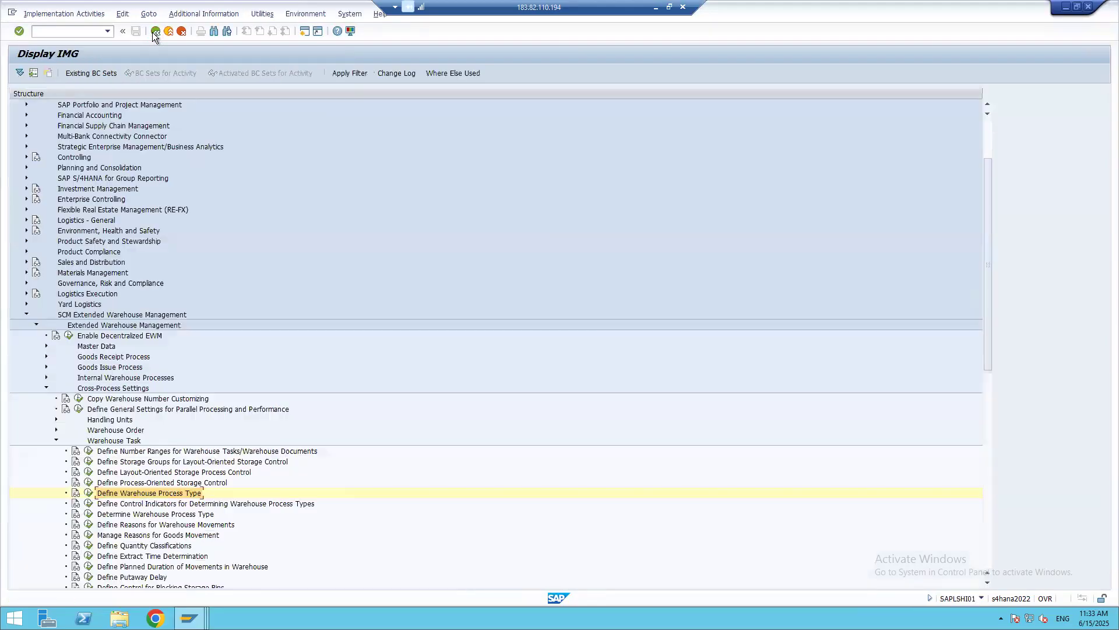
Open the Determine Warehouse Process Type customizing activity and position its entry list at warehouse BMWH.
{"action": "left_click", "coordinate": [88, 516]}
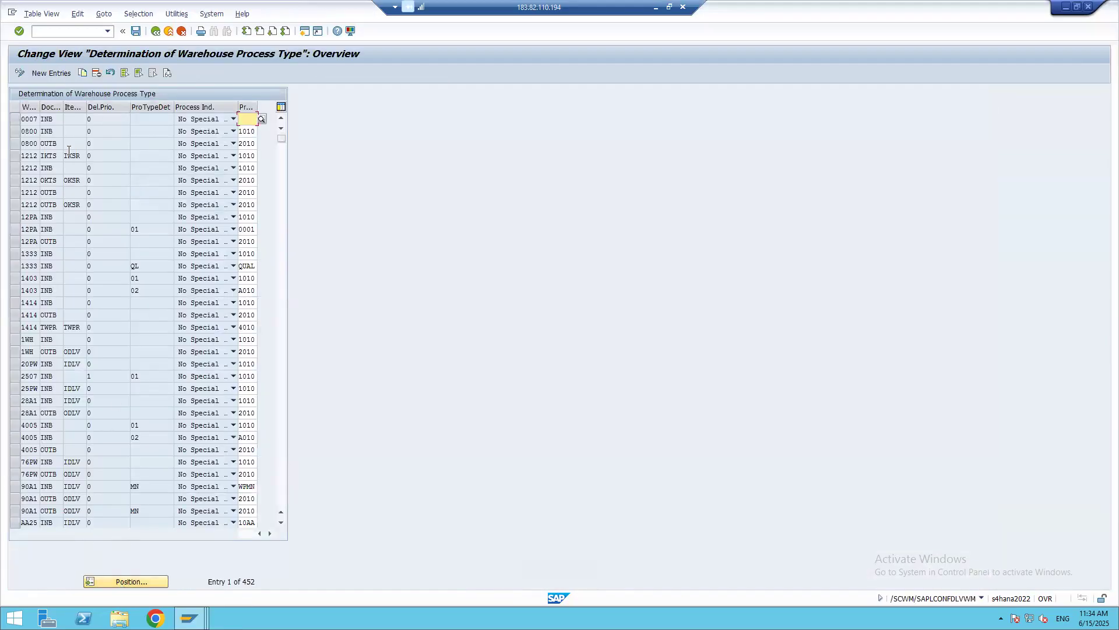
{"action": "left_click", "coordinate": [92, 582]}
{"action": "type", "text": "BMWH"}
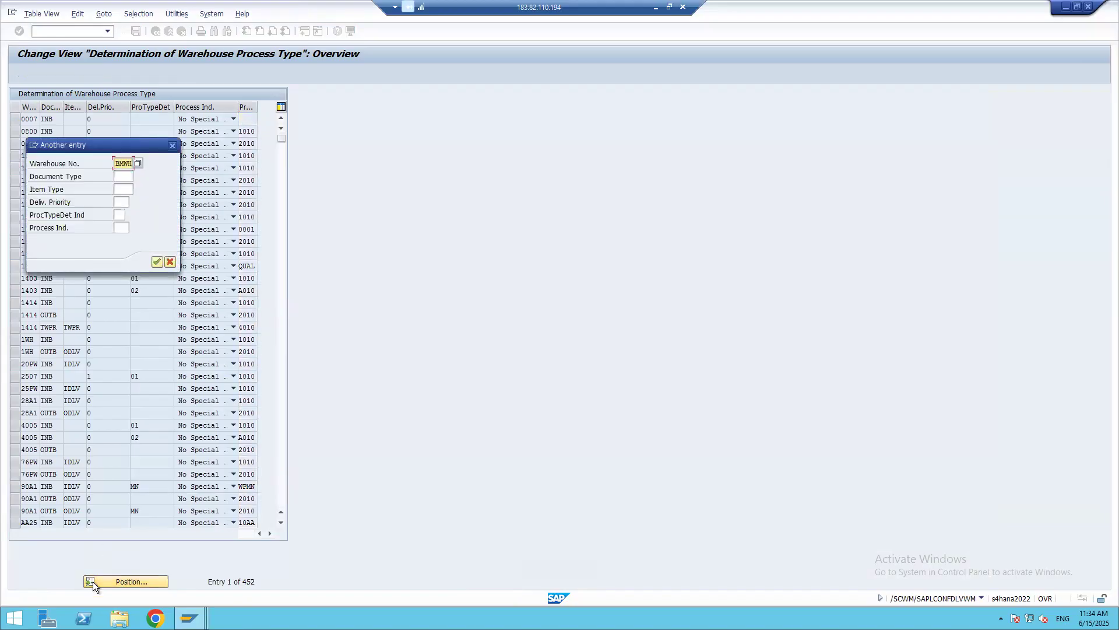
{"action": "key", "text": "Return"}
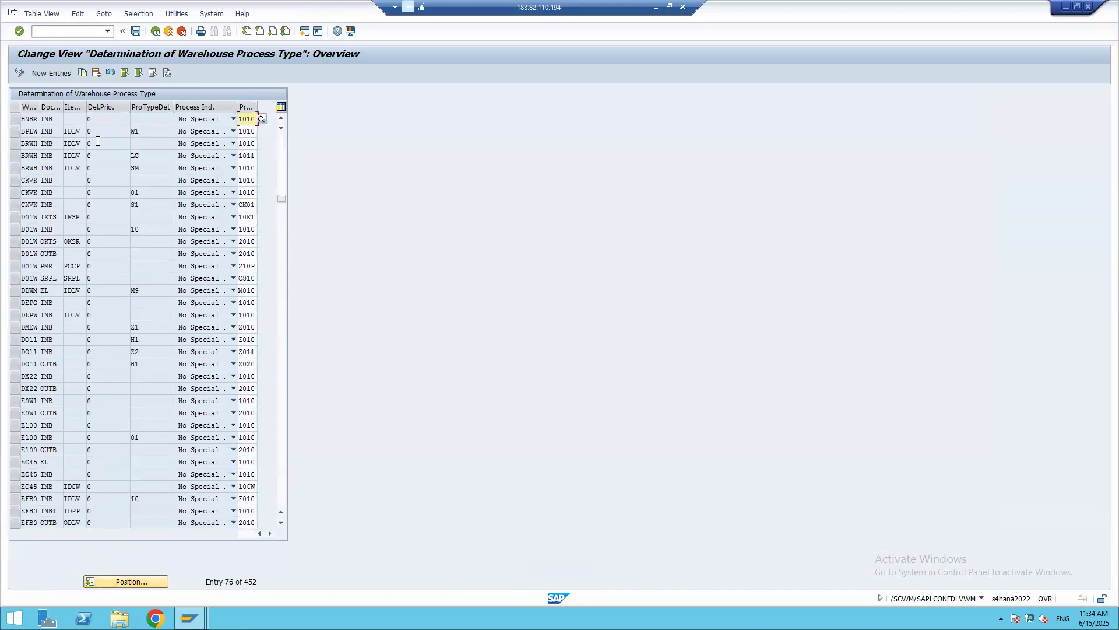
Start a new process type determination entry for warehouse BMWH with document type INB, category PDI.
{"action": "left_click", "coordinate": [46, 72]}
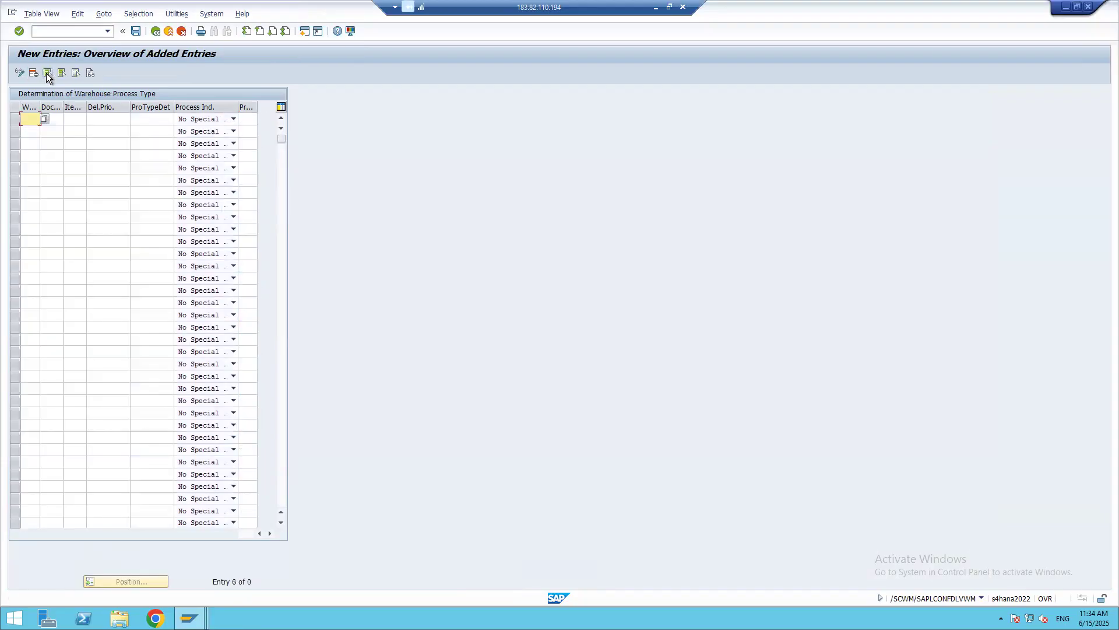
{"action": "type", "text": "BMWH"}
{"action": "key", "text": "Tab"}
{"action": "key", "text": "F4"}
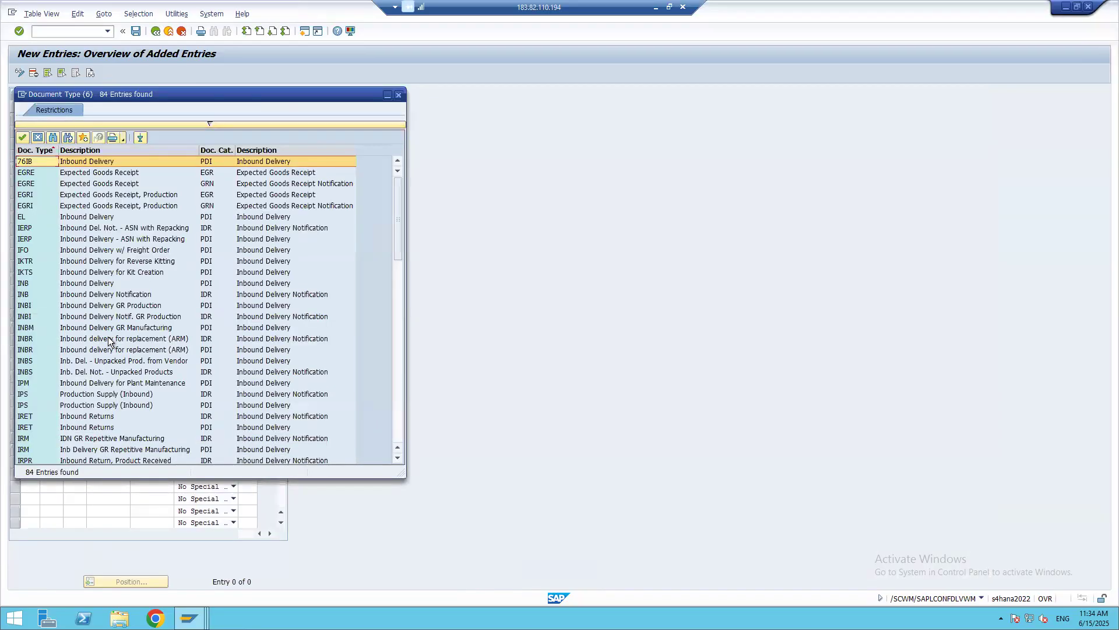
{"action": "left_click", "coordinate": [206, 285]}
{"action": "double_click", "coordinate": [206, 284]}
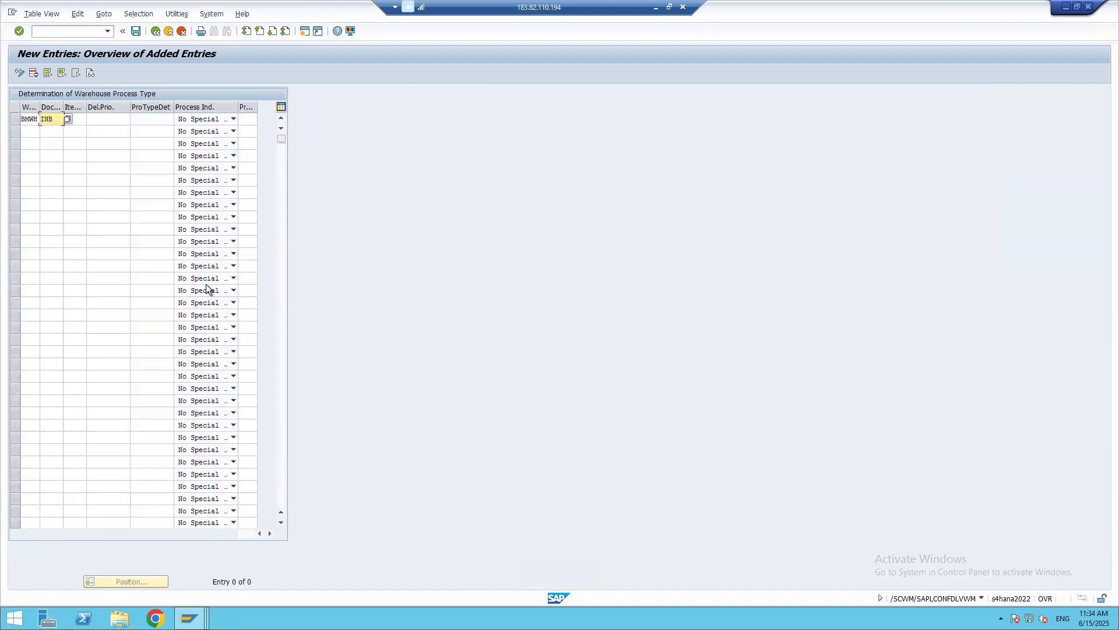
Assign process type 1010 Putaway to the new BMWH determination entry, leaving priority and determination indicator blank.
{"action": "left_click", "coordinate": [78, 119]}
{"action": "left_click", "coordinate": [118, 119]}
{"action": "left_click", "coordinate": [161, 119]}
{"action": "left_click", "coordinate": [249, 119]}
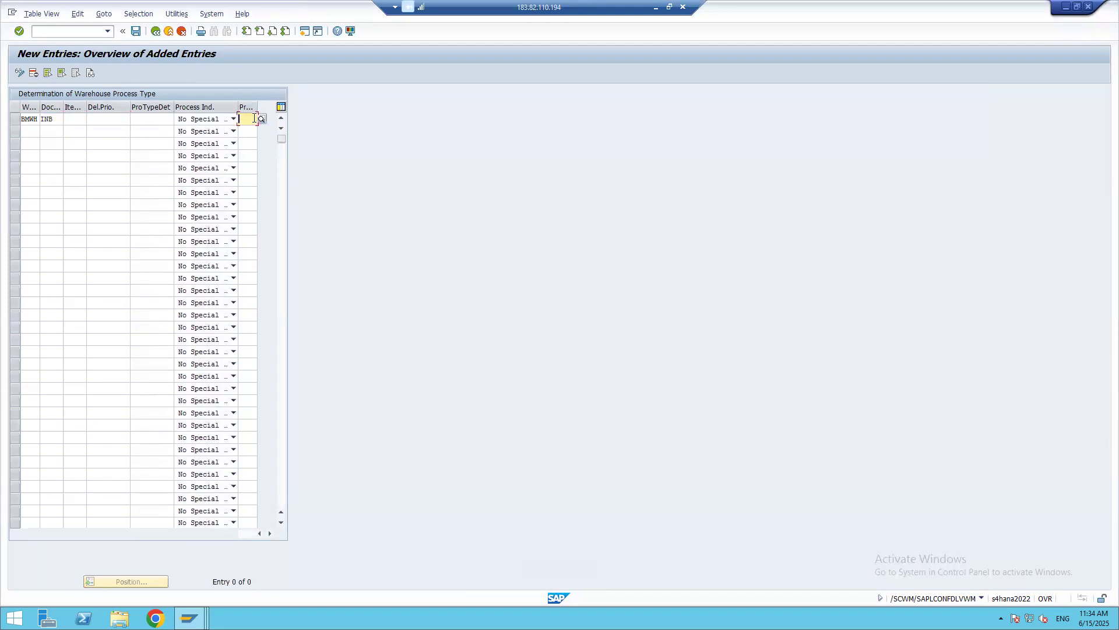
{"action": "left_click", "coordinate": [260, 119]}
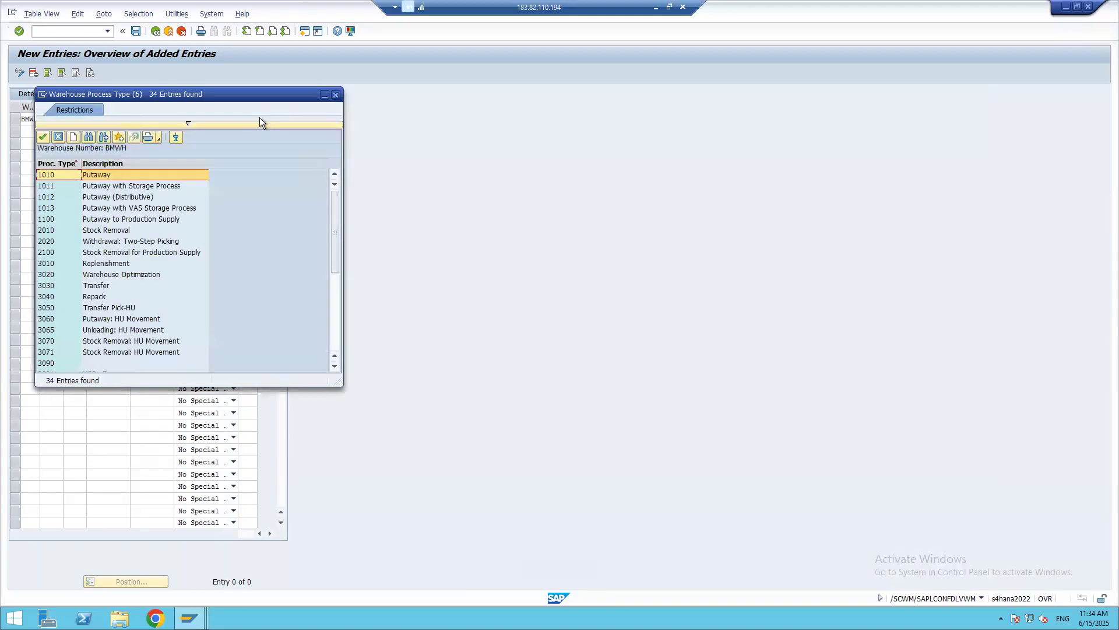
{"action": "left_click_drag", "start_coordinate": [230, 94], "coordinate": [492, 76]}
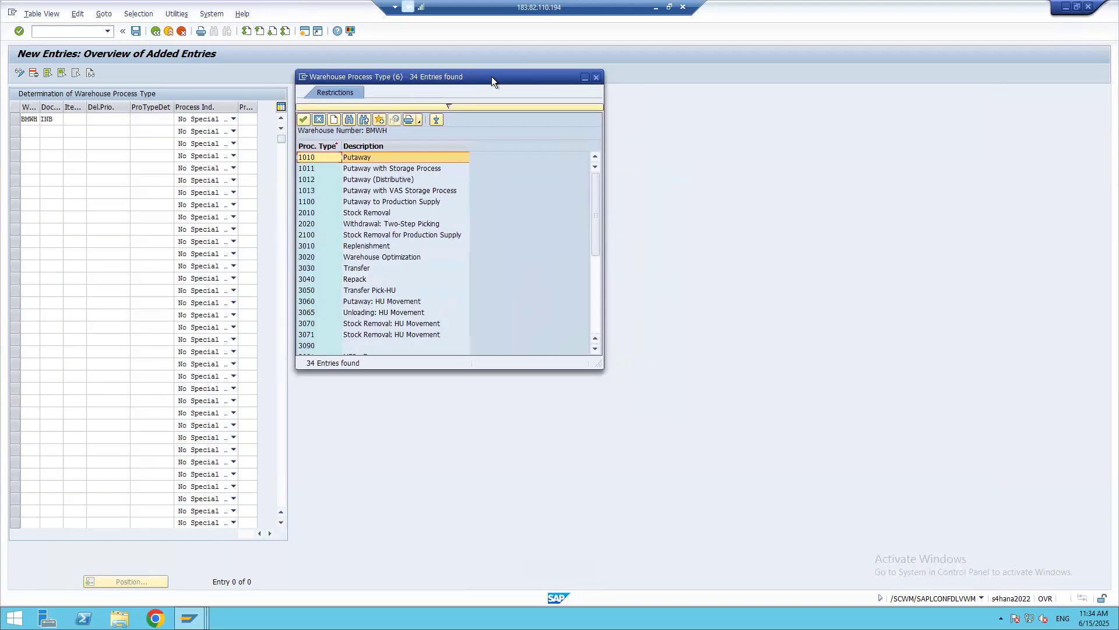
{"action": "double_click", "coordinate": [325, 160]}
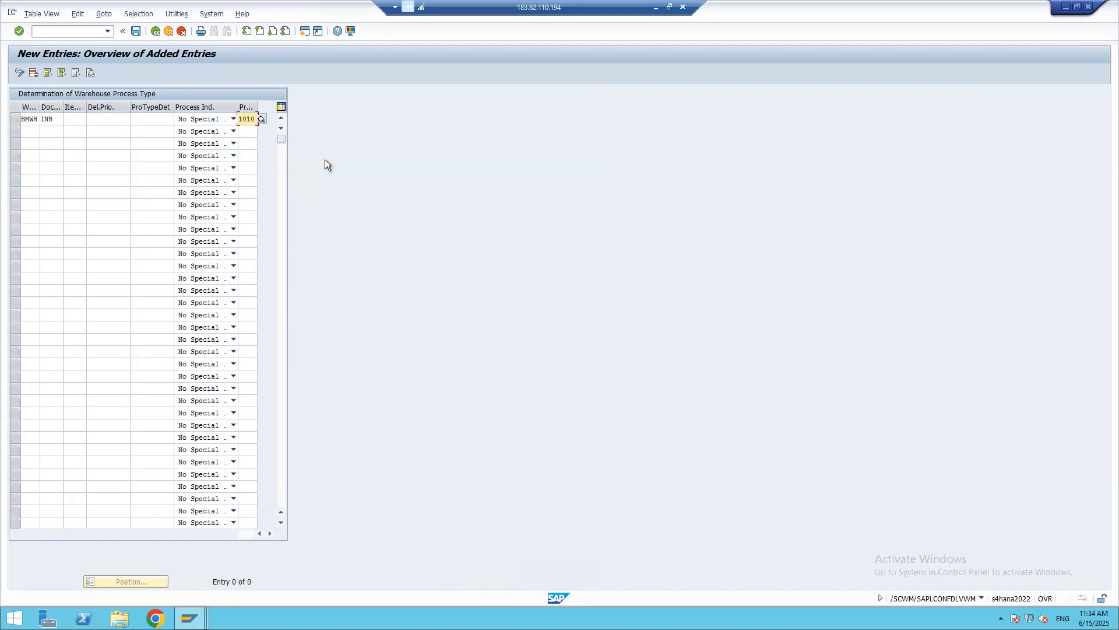
Set the entry's item type to IDLV, Standard Item - Inbound Delivery, and save it to the BMW customizing request.
{"action": "left_click", "coordinate": [72, 117]}
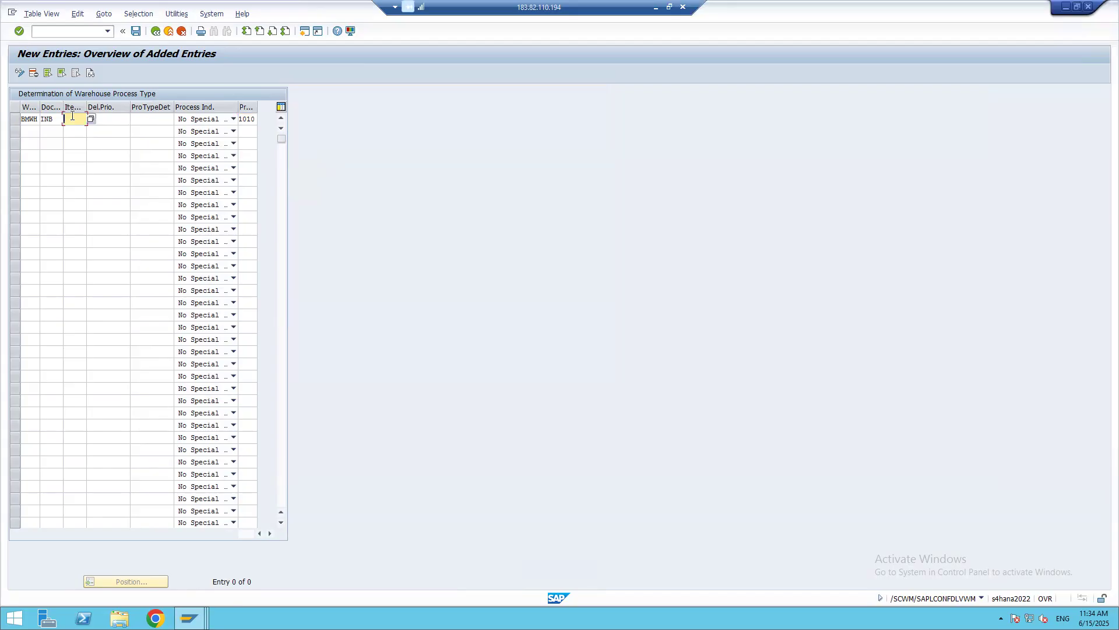
{"action": "left_click", "coordinate": [92, 118]}
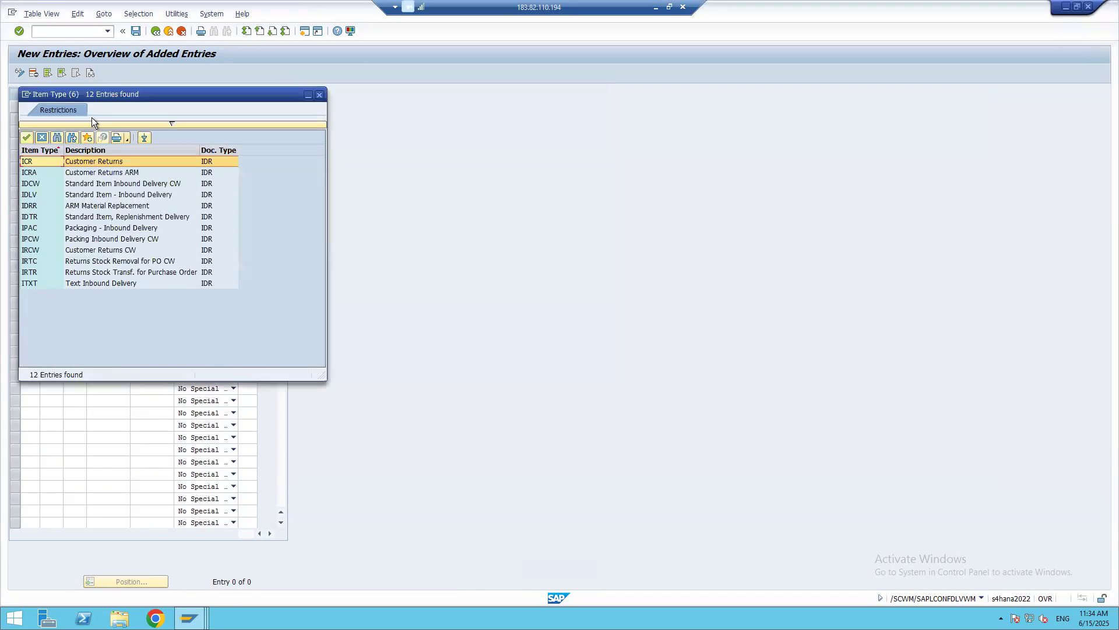
{"action": "left_click", "coordinate": [33, 196]}
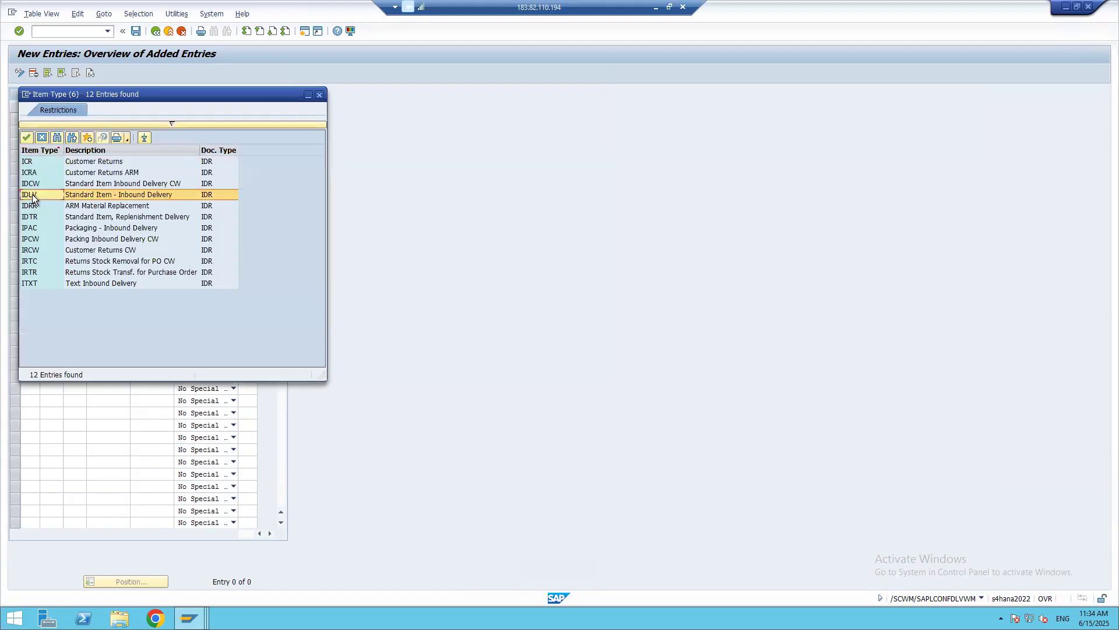
{"action": "double_click", "coordinate": [33, 196]}
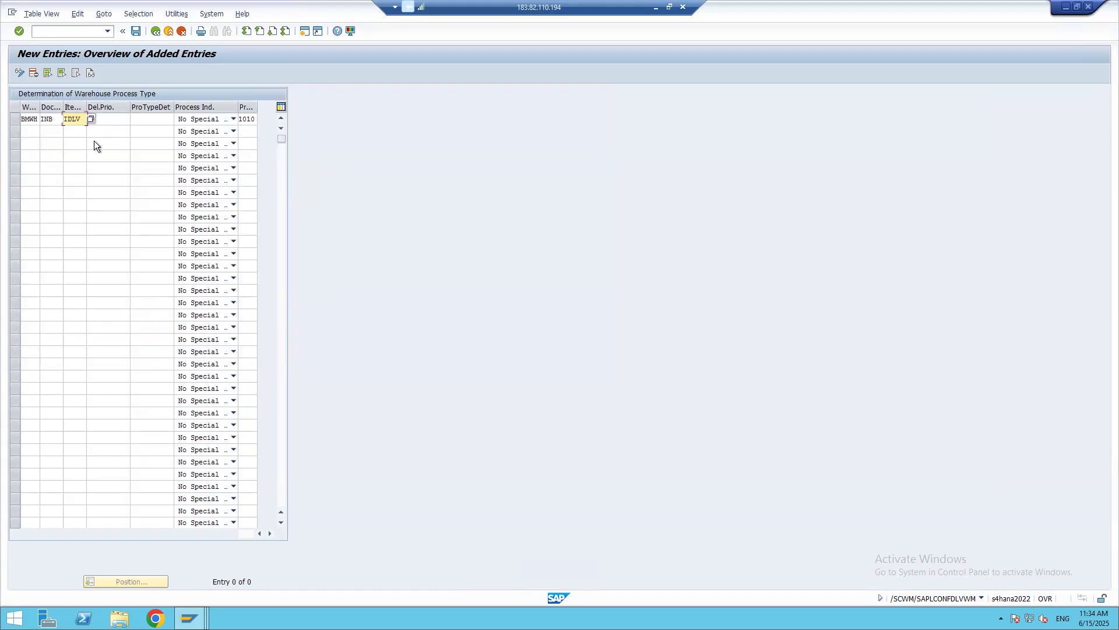
{"action": "key", "text": "Return"}
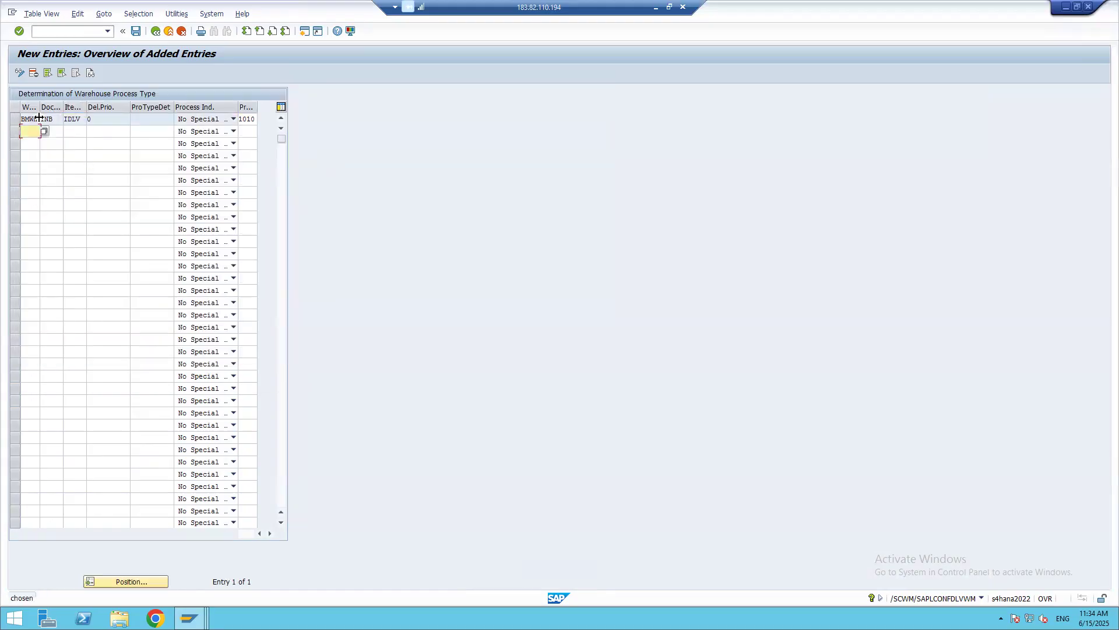
{"action": "left_click", "coordinate": [136, 32]}
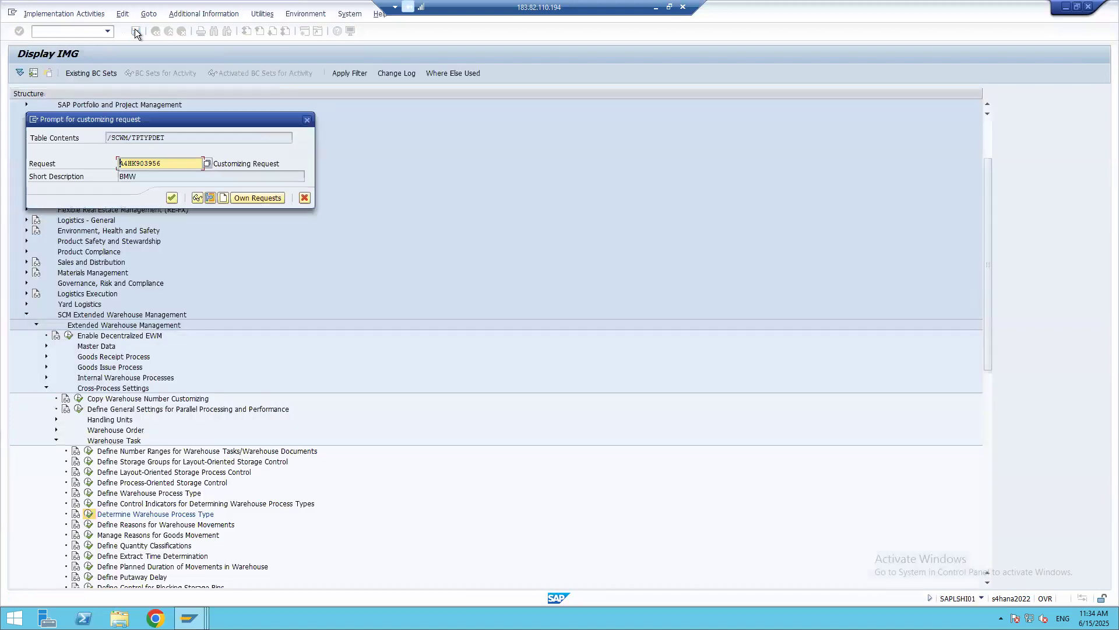
{"action": "left_click", "coordinate": [172, 198]}
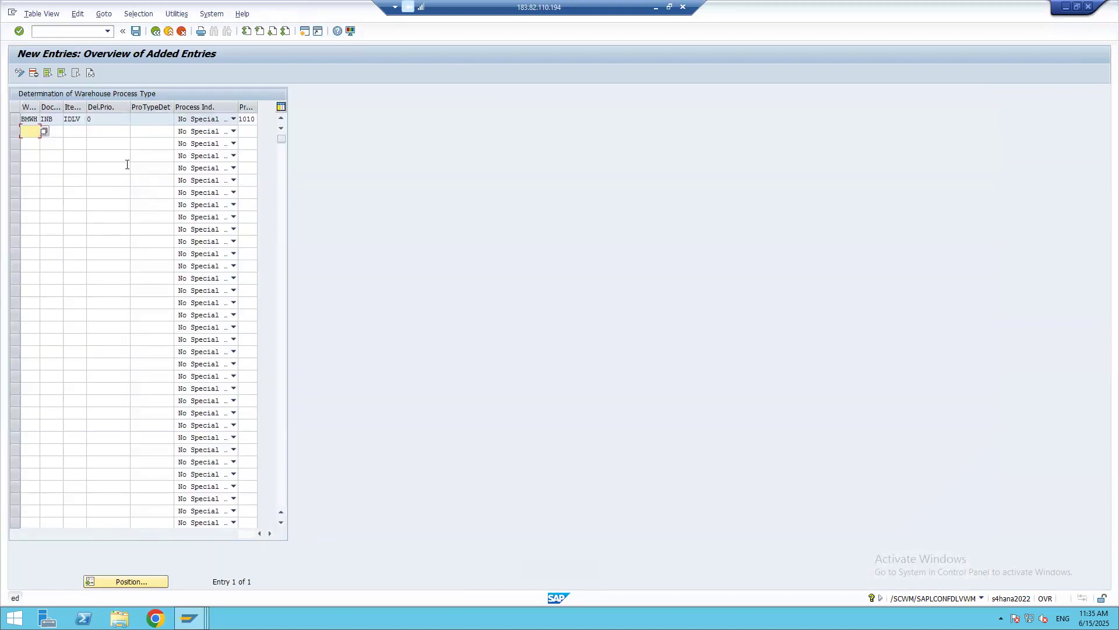
Examine the saved BMWH entry's document type against the INB Inbound Delivery entry in the list of document types.
{"action": "mouse_move", "coordinate": [22, 120]}
{"action": "left_mouse_down"}
{"action": "mouse_move", "coordinate": [50, 120]}
{"action": "mouse_move", "coordinate": [40, 121]}
{"action": "left_mouse_up"}
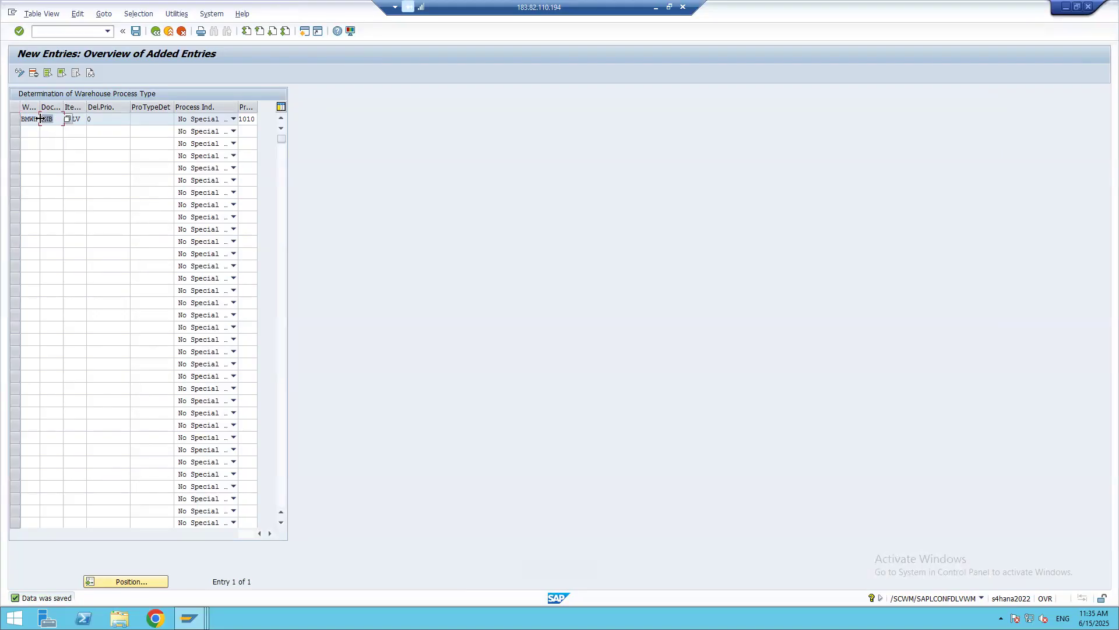
{"action": "left_click", "coordinate": [77, 119]}
{"action": "left_click", "coordinate": [53, 119]}
{"action": "left_click", "coordinate": [64, 117]}
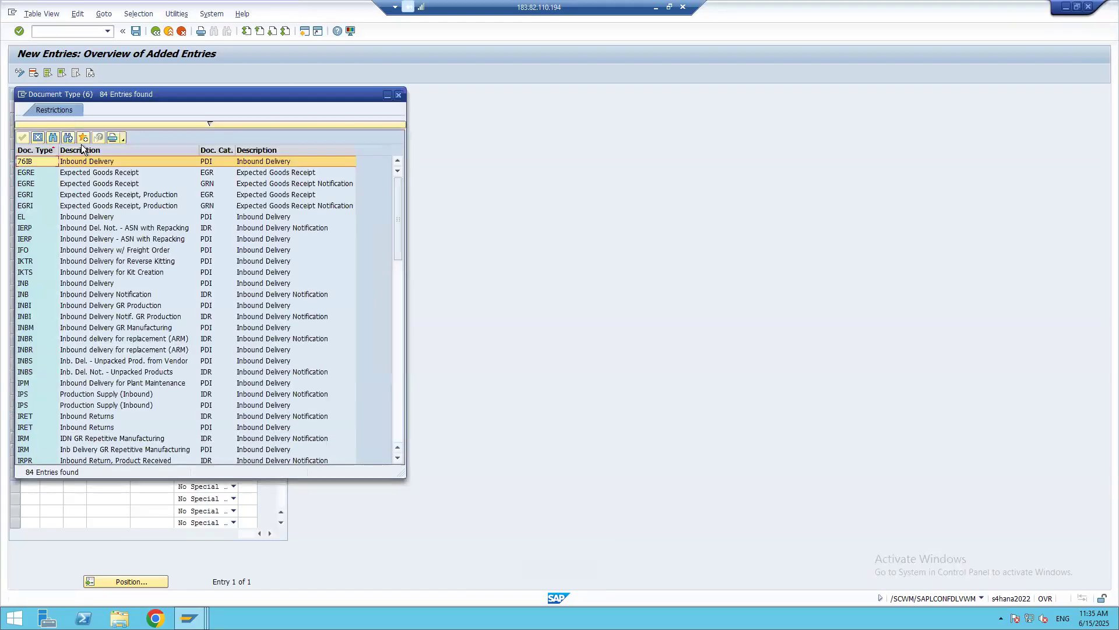
{"action": "left_click", "coordinate": [210, 284]}
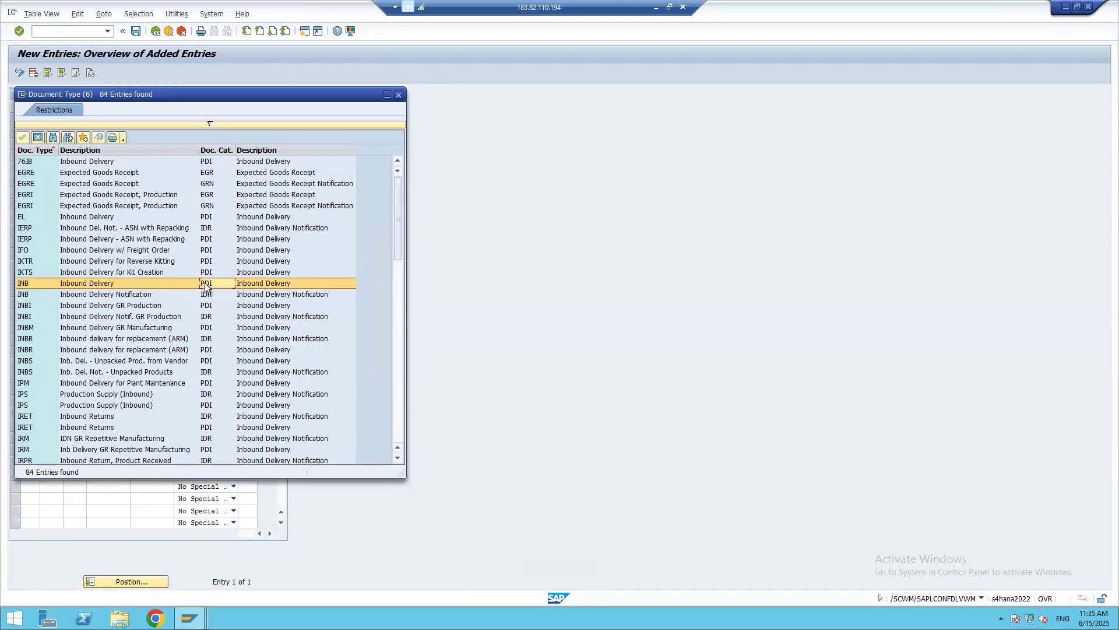
{"action": "left_click", "coordinate": [398, 93]}
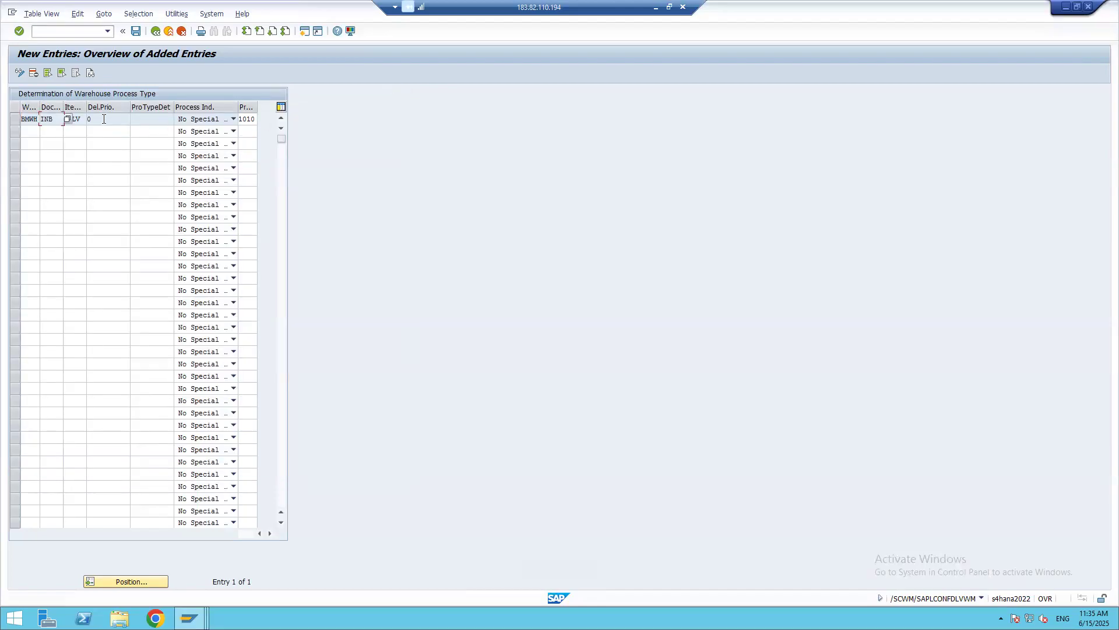
{"action": "left_click", "coordinate": [80, 119]}
Switch to the displayed ERP inbound delivery and get the reference purchase order number from item 10's predecessor data.
{"action": "key", "text": "alt+Tab"}
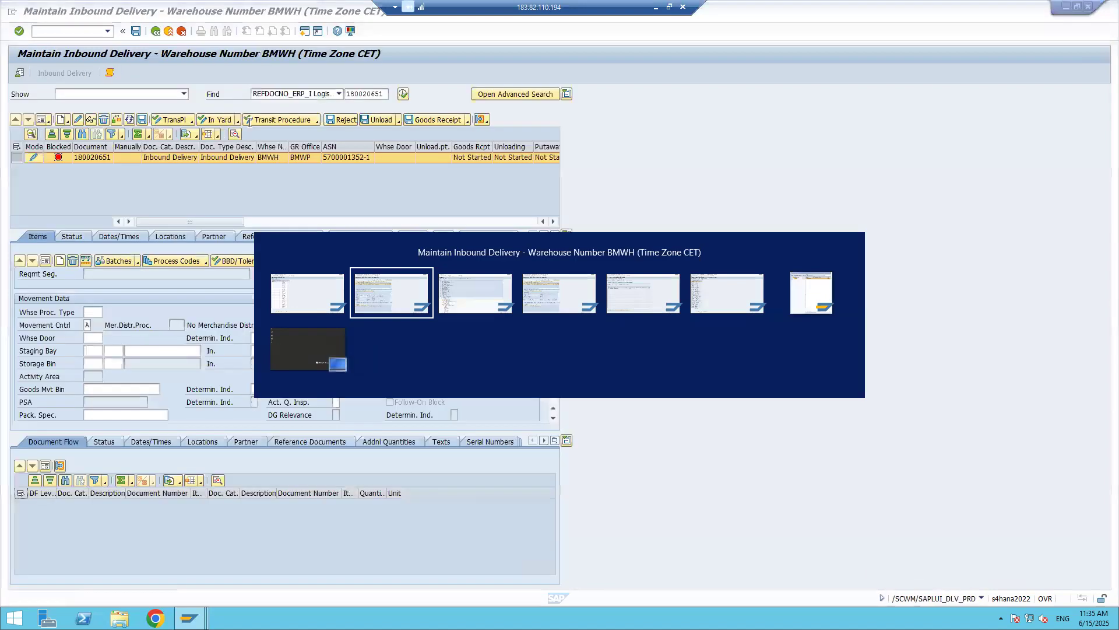
{"action": "key", "text": "Tab"}
{"action": "key", "text": "Tab"}
{"action": "key", "text": "Tab"}
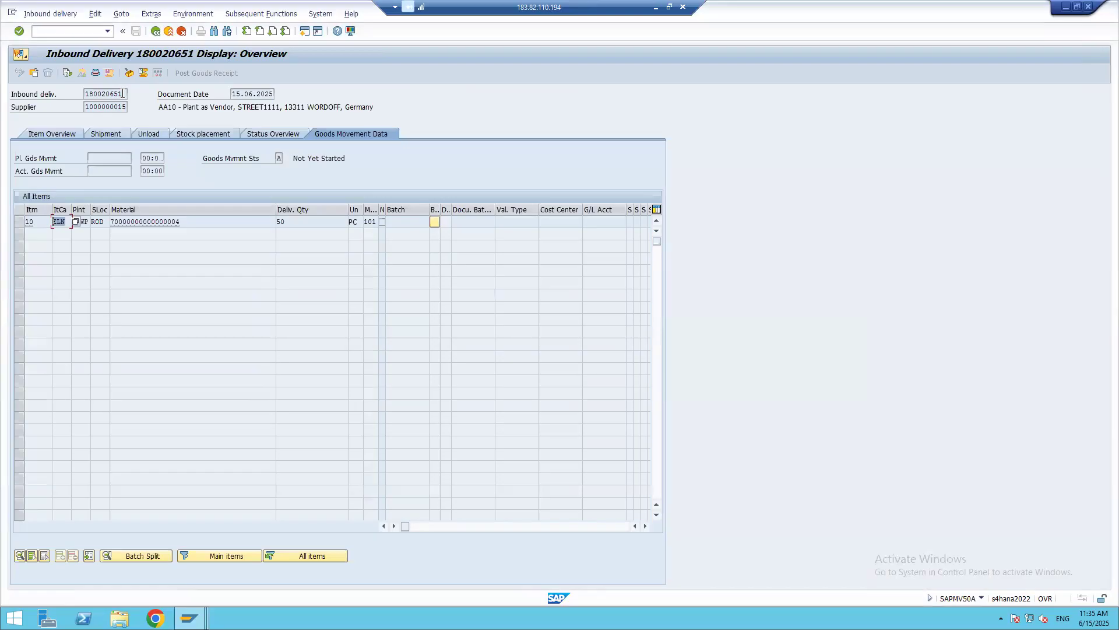
{"action": "double_click", "coordinate": [197, 222]}
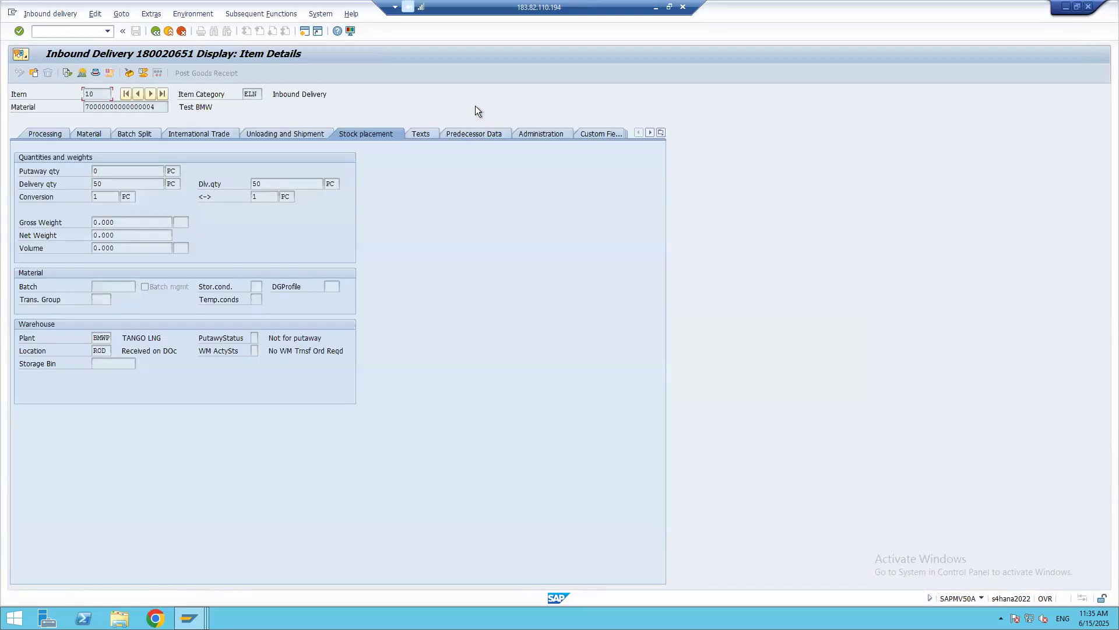
{"action": "left_click", "coordinate": [553, 135]}
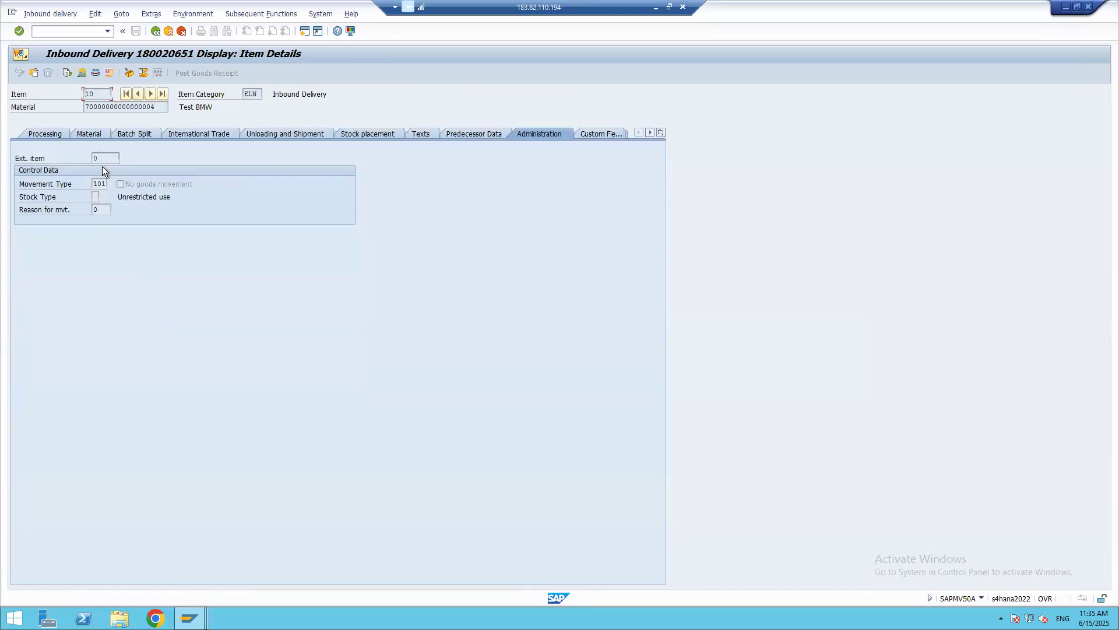
{"action": "left_click", "coordinate": [479, 135]}
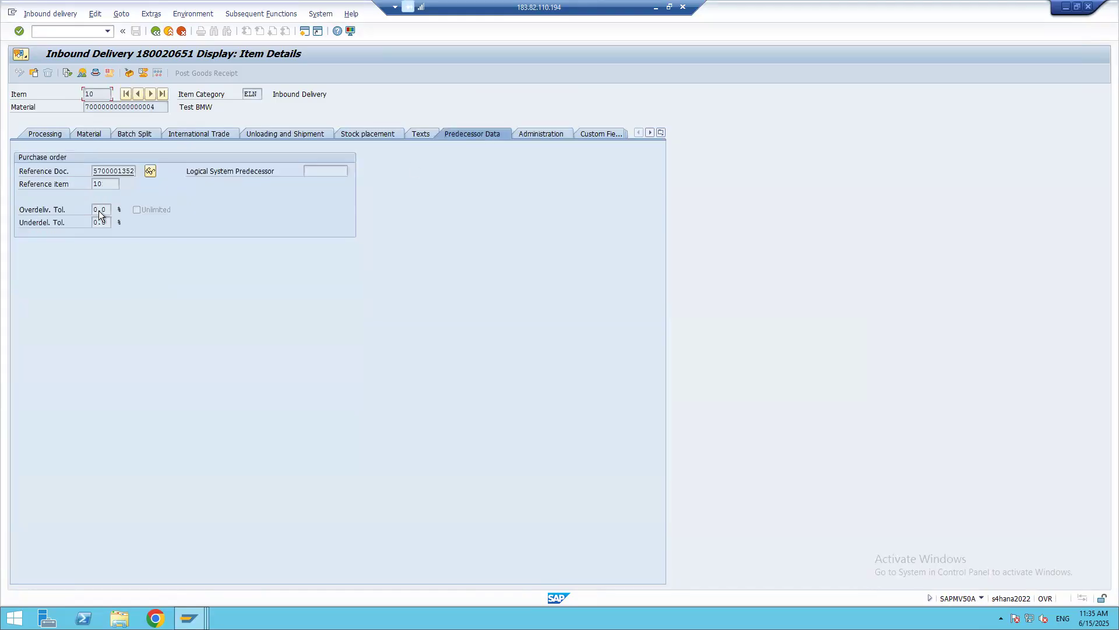
{"action": "left_click", "coordinate": [95, 171]}
Start a new inbound delivery with transaction VL31N, entering the purchase order number followed by "-2" as the external ID.
{"action": "left_click", "coordinate": [49, 31]}
{"action": "type", "text": "/nvl31n"}
{"action": "key", "text": "Return"}
{"action": "key", "text": "Tab"}
{"action": "key", "text": "Tab"}
{"action": "key", "text": "Tab"}
{"action": "key", "text": "Tab"}
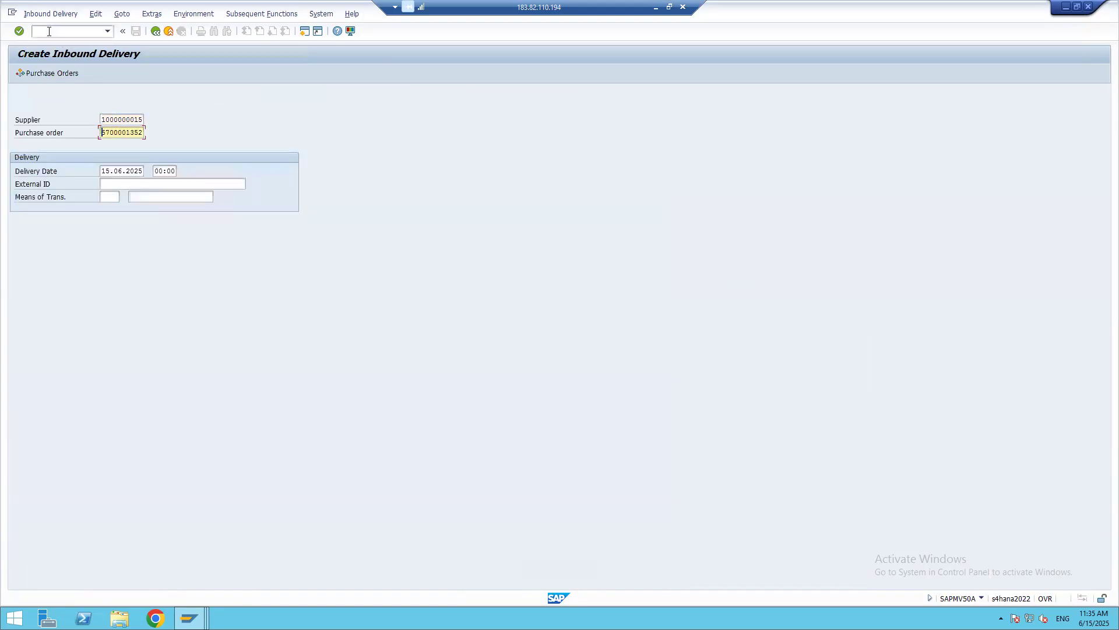
{"action": "key", "text": "ctrl+v"}
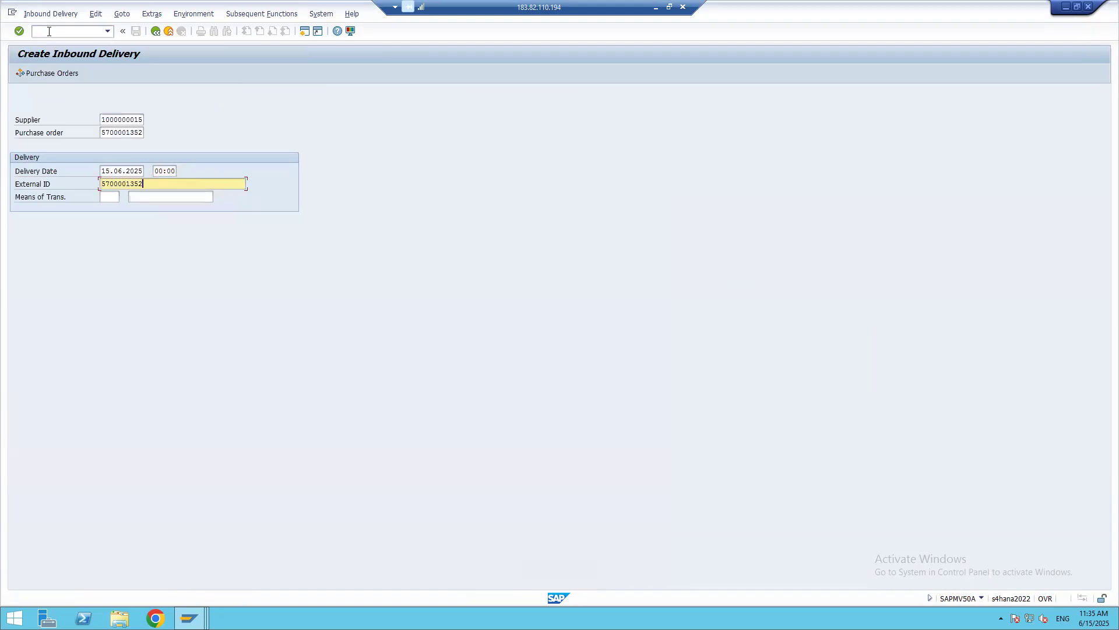
{"action": "type", "text": "-2"}
{"action": "key", "text": "Return"}
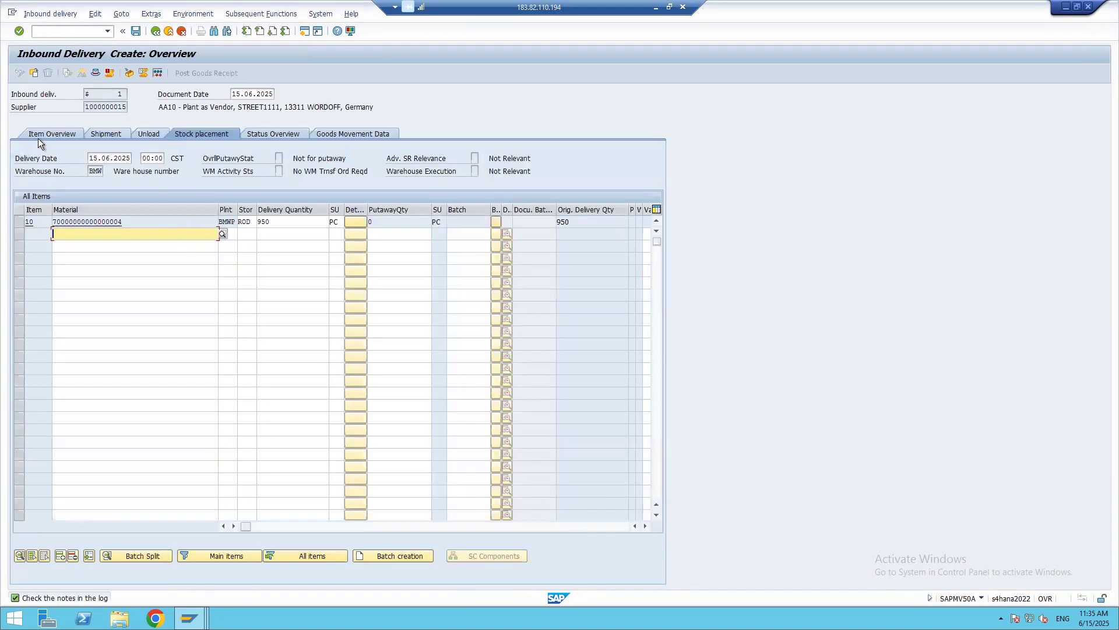
Set the delivery quantity of item 10 to 50 PC in the item overview.
{"action": "left_click", "coordinate": [51, 134]}
{"action": "left_click_drag", "start_coordinate": [233, 222], "coordinate": [188, 223]}
{"action": "type", "text": "50"}
{"action": "key", "text": "Return"}
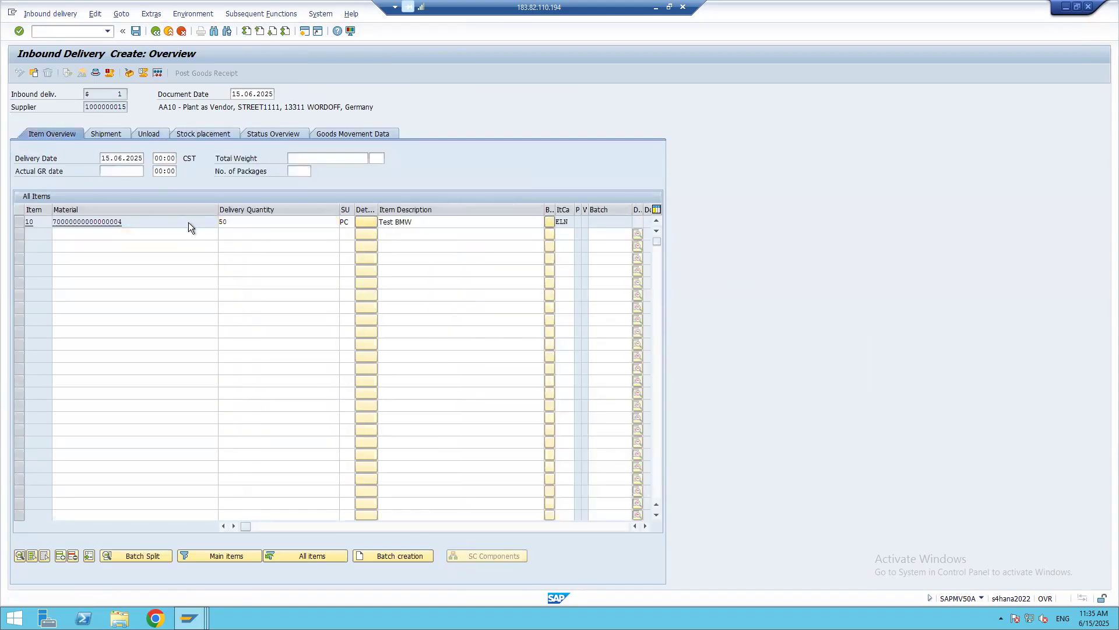
Save the inbound delivery and find it by its ERP delivery number in transaction /n/scwm/prdi.
{"action": "left_click", "coordinate": [136, 31]}
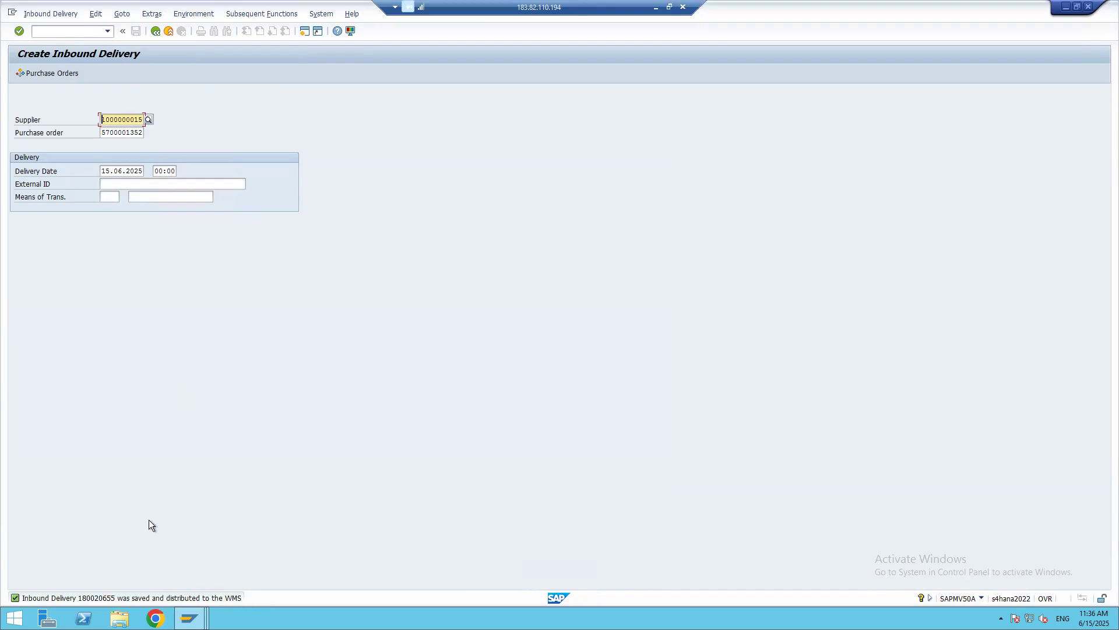
{"action": "left_click", "coordinate": [108, 33]}
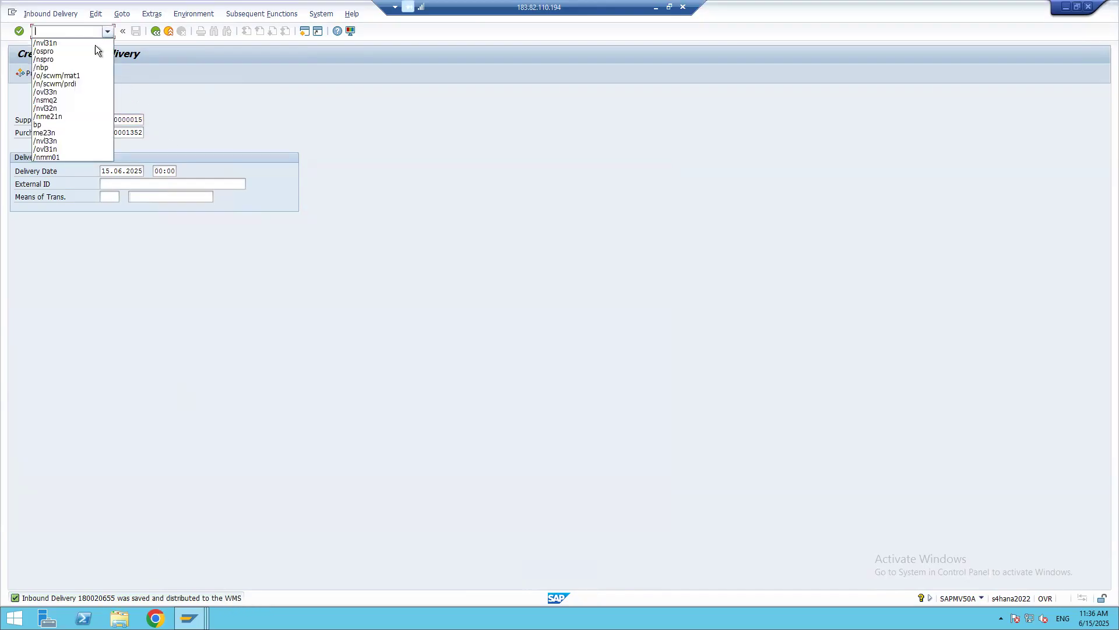
{"action": "left_click", "coordinate": [50, 84]}
{"action": "key", "text": "Return"}
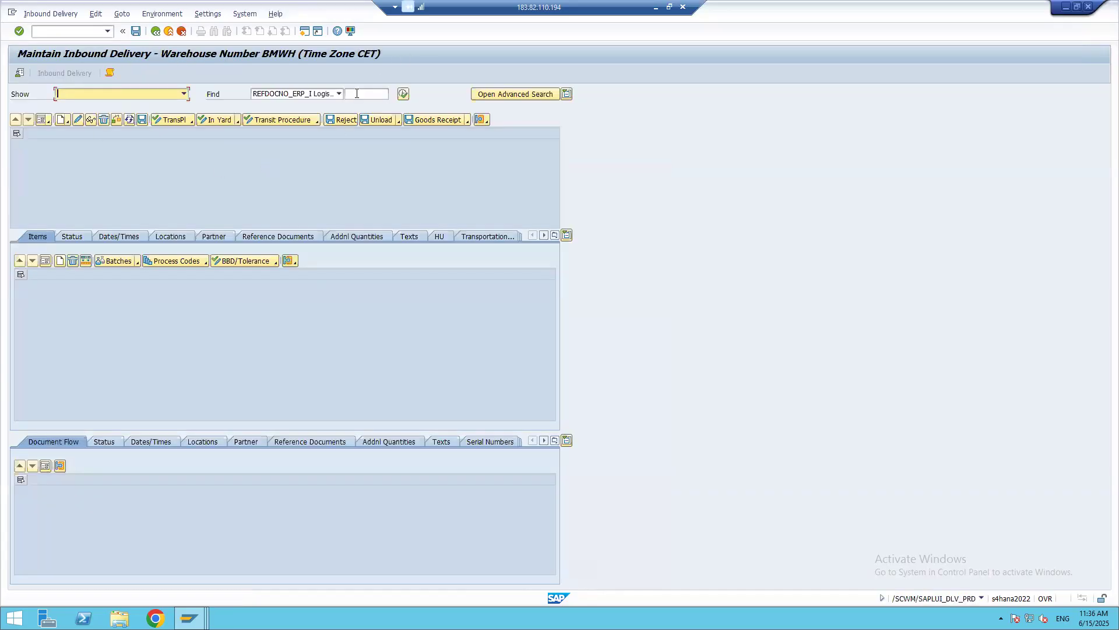
{"action": "left_click", "coordinate": [357, 93]}
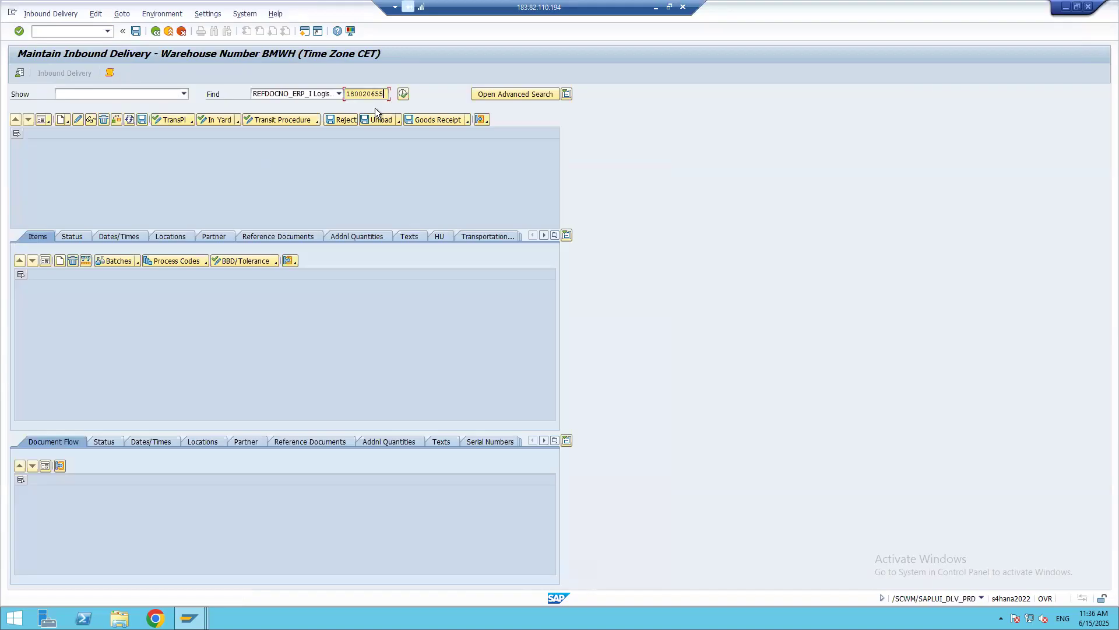
{"action": "left_click", "coordinate": [404, 94]}
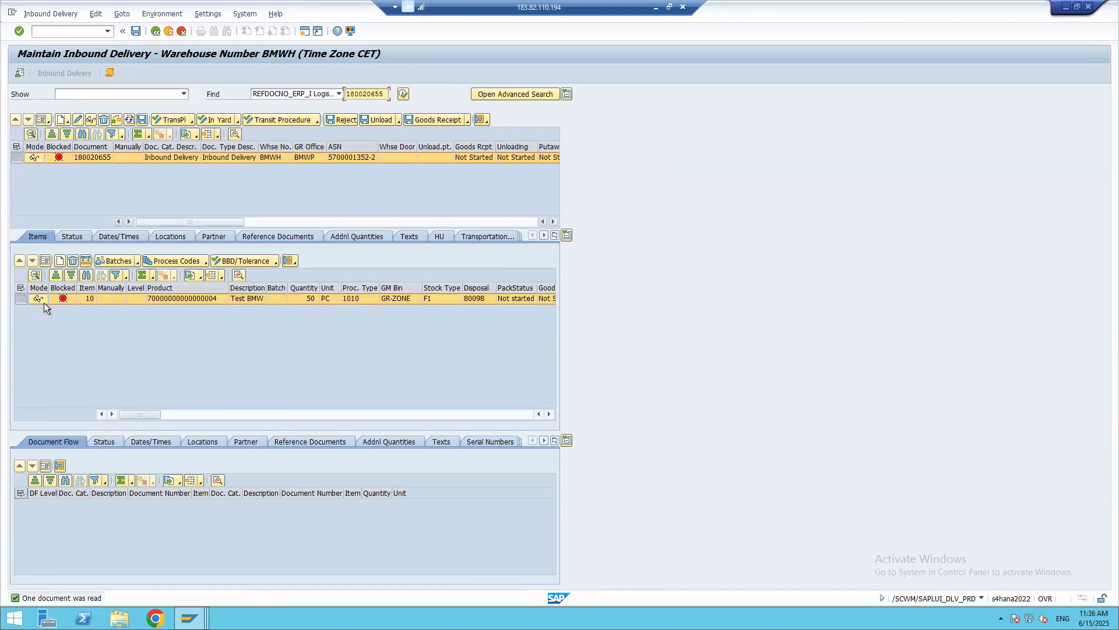
Display the form view of item 10 and read the warehouse process type in its movement data.
{"action": "left_click", "coordinate": [22, 299]}
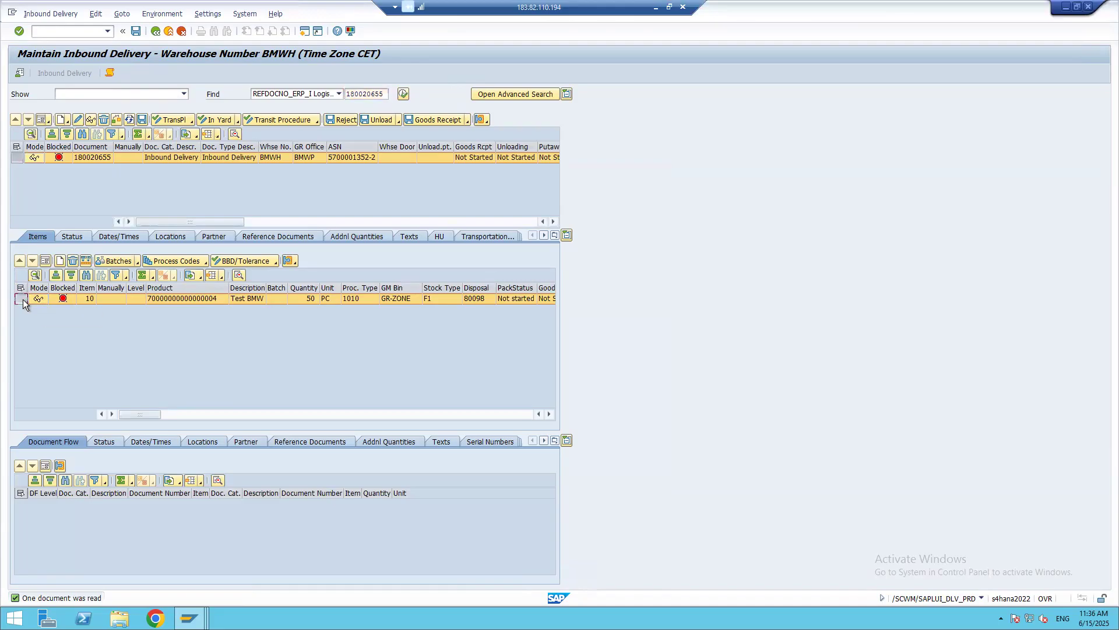
{"action": "left_click", "coordinate": [44, 261]}
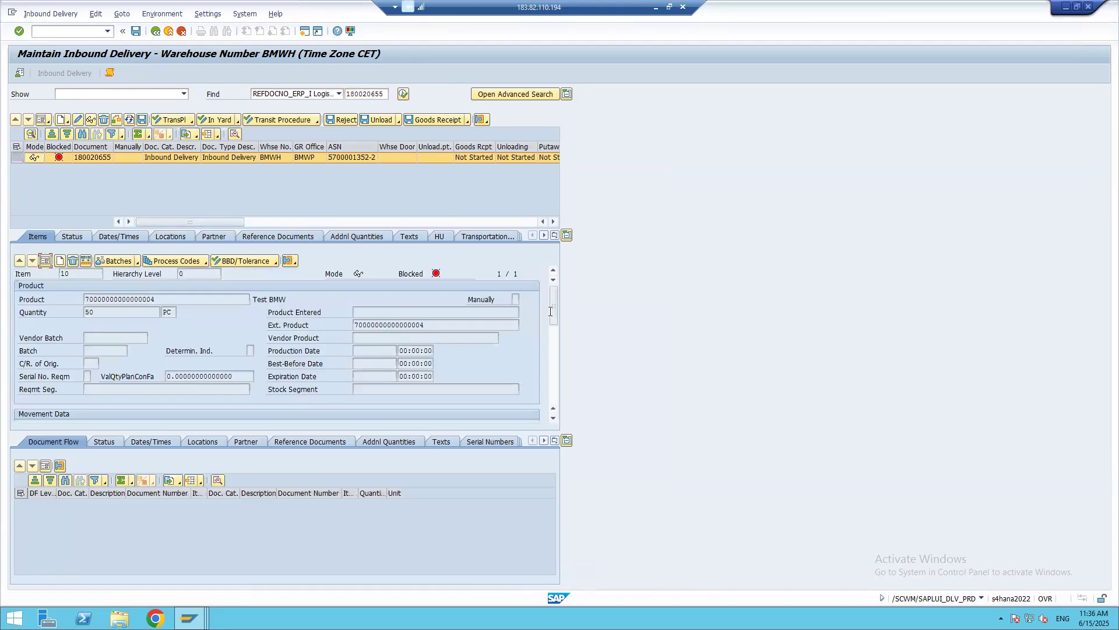
{"action": "left_click_drag", "start_coordinate": [551, 307], "coordinate": [553, 346]}
{"action": "left_click", "coordinate": [97, 314]}
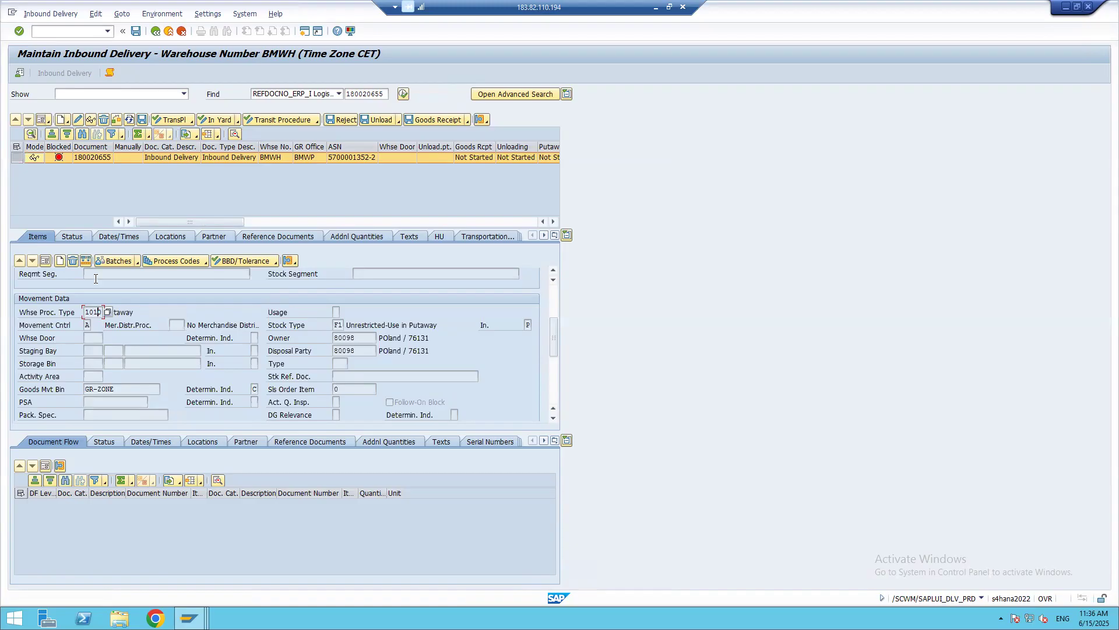
Check the inbound delivery, read the log about the goods movement bin, and close it to review the item's warehouse process type.
{"action": "left_click", "coordinate": [116, 121]}
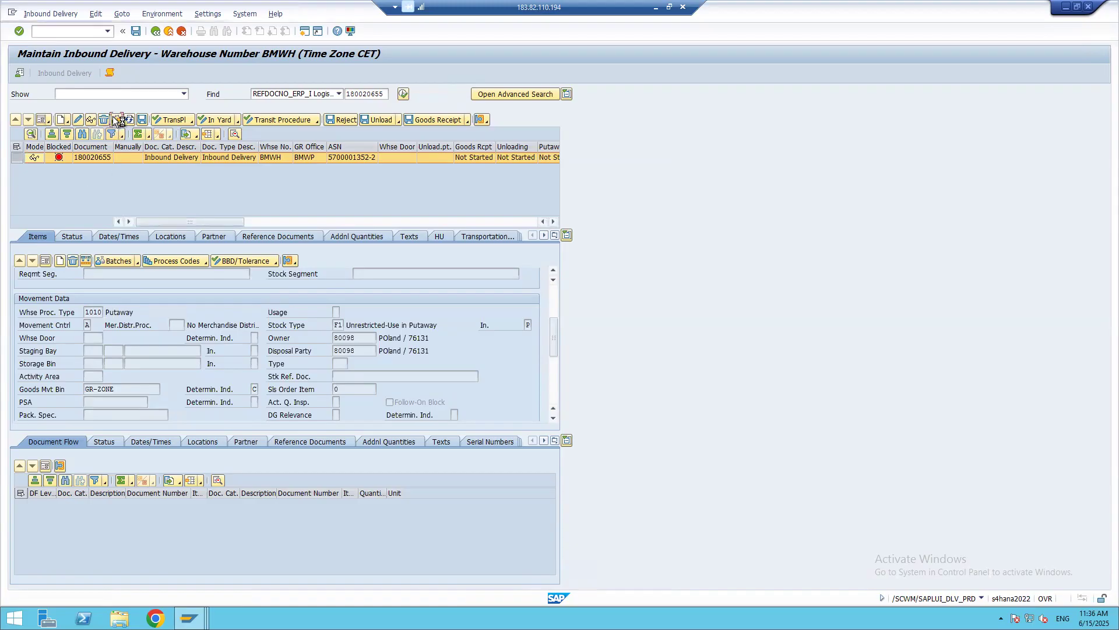
{"action": "left_click", "coordinate": [82, 202]}
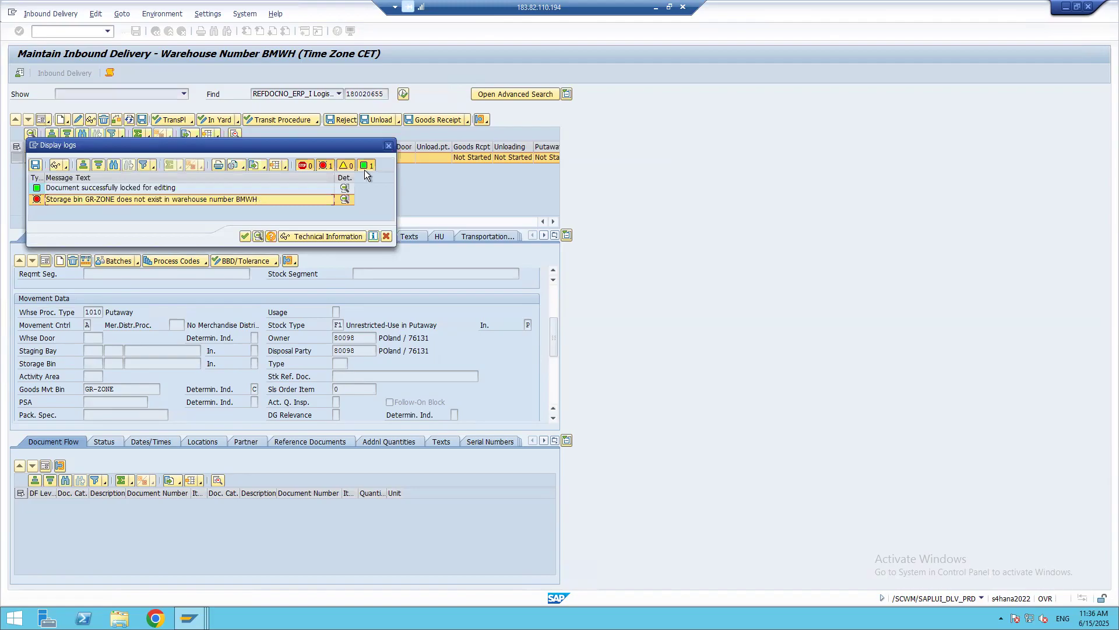
{"action": "left_click", "coordinate": [389, 147]}
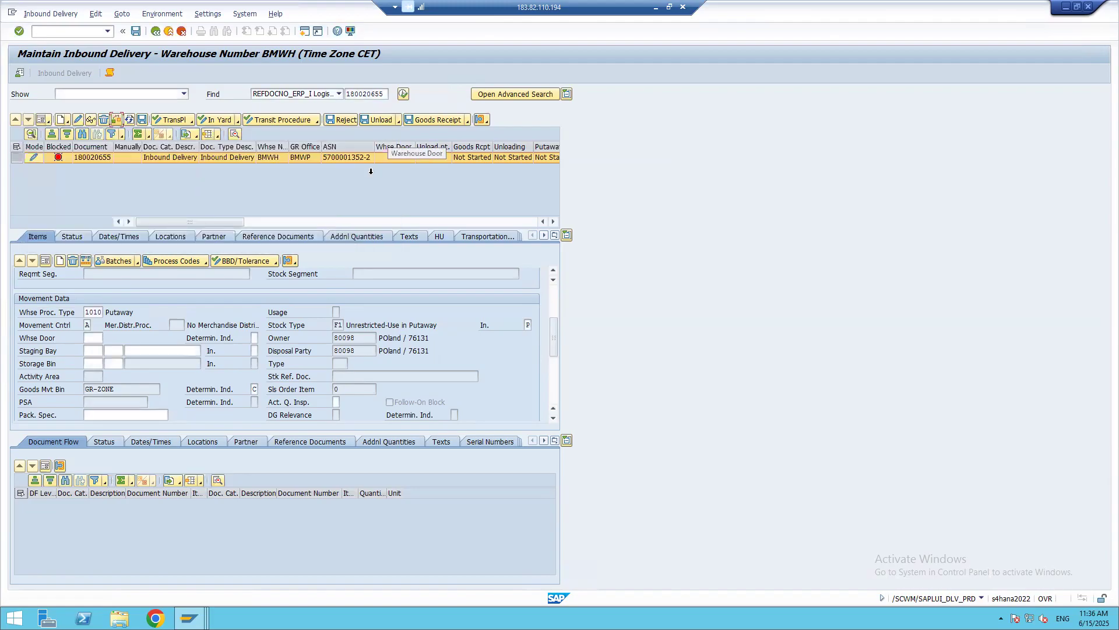
{"action": "double_click", "coordinate": [86, 312]}
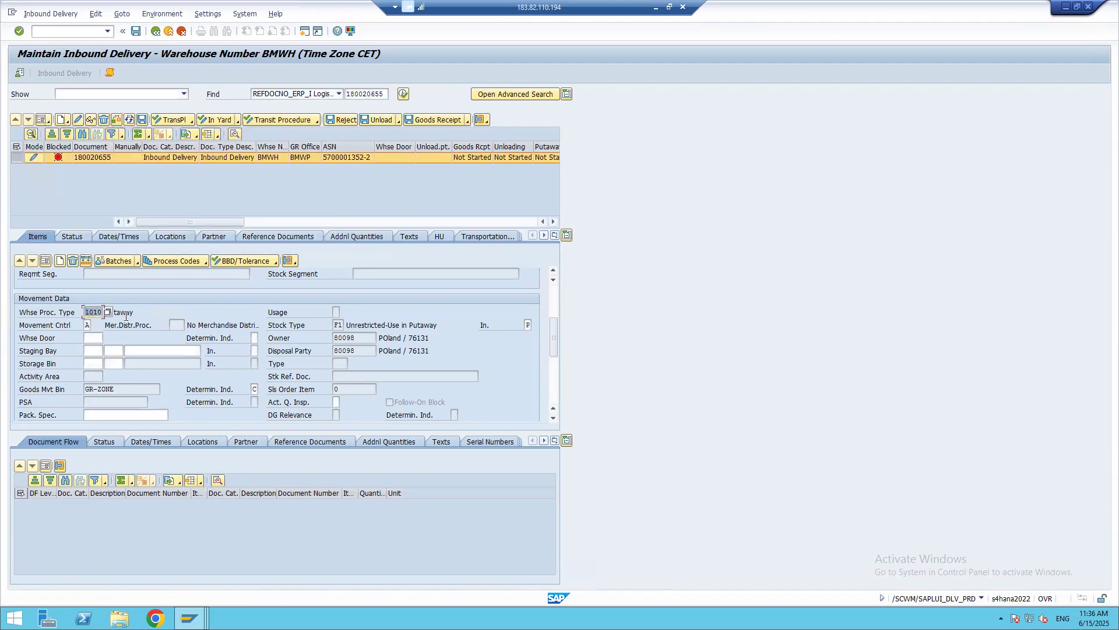
Switch to the customizing session and display the details of BMWH process type 1010 Putaway under Define Warehouse Process Type.
{"action": "key", "text": "alt+Tab"}
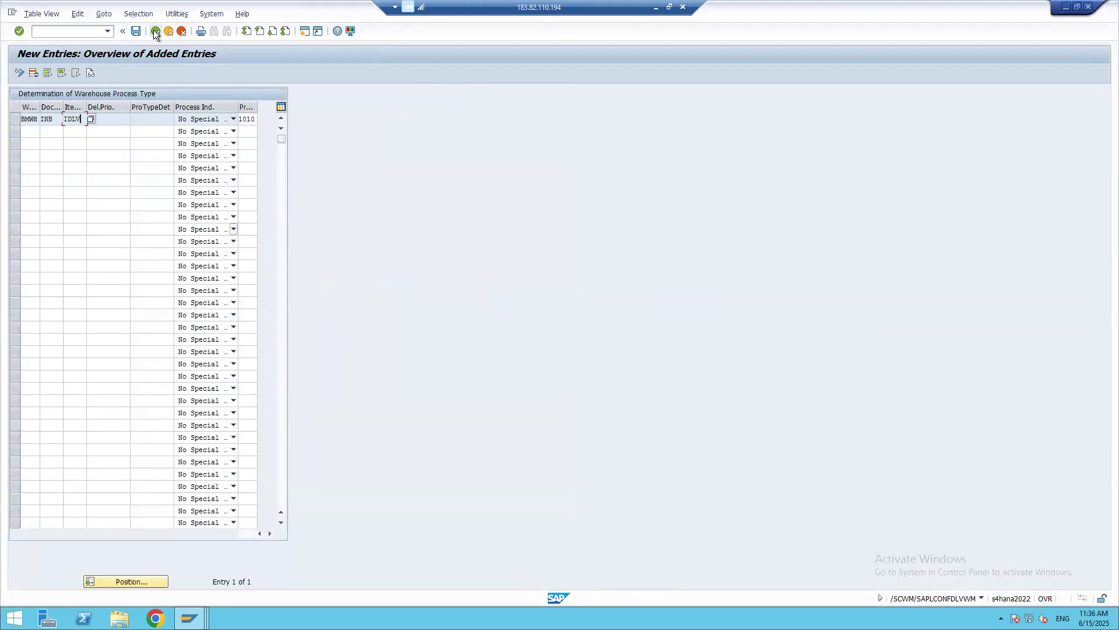
{"action": "left_click", "coordinate": [154, 30]}
{"action": "left_click", "coordinate": [154, 31]}
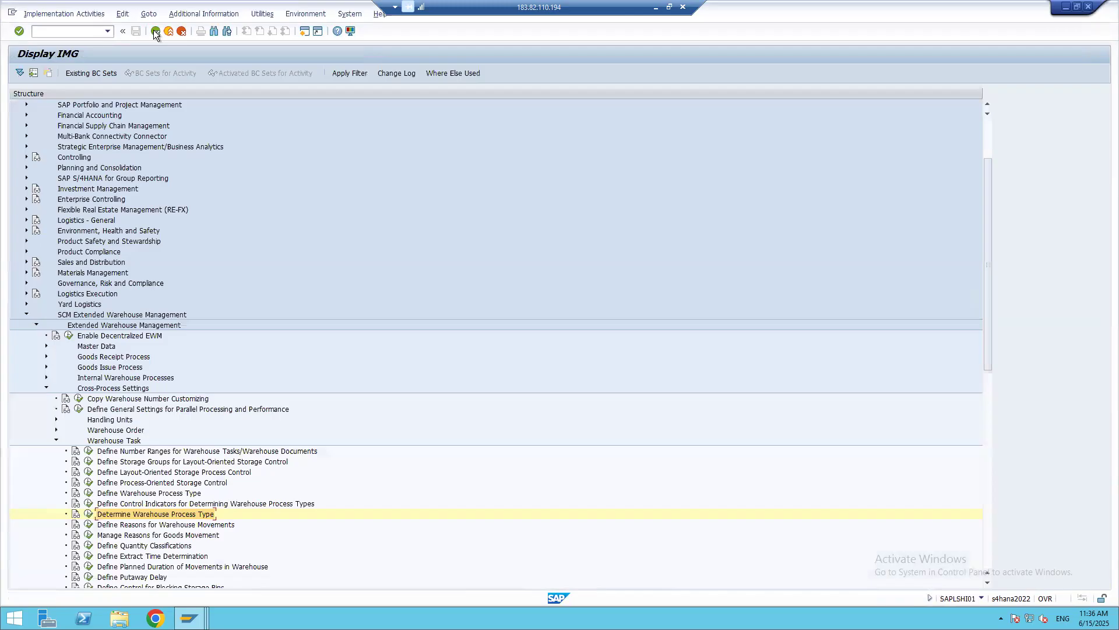
{"action": "left_click", "coordinate": [89, 494]}
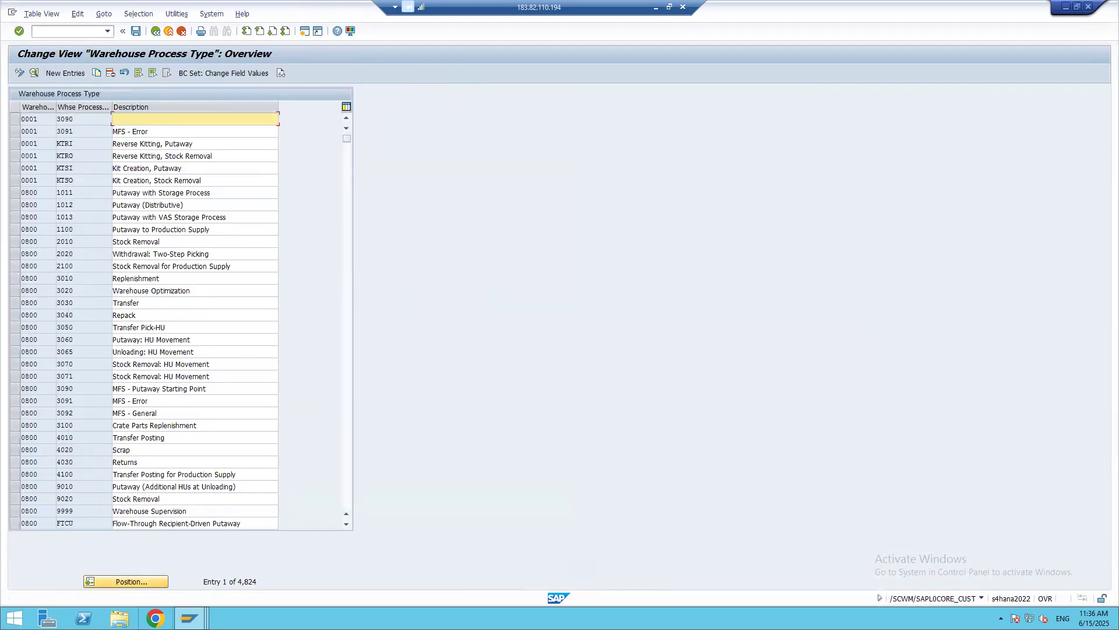
{"action": "left_click", "coordinate": [106, 580]}
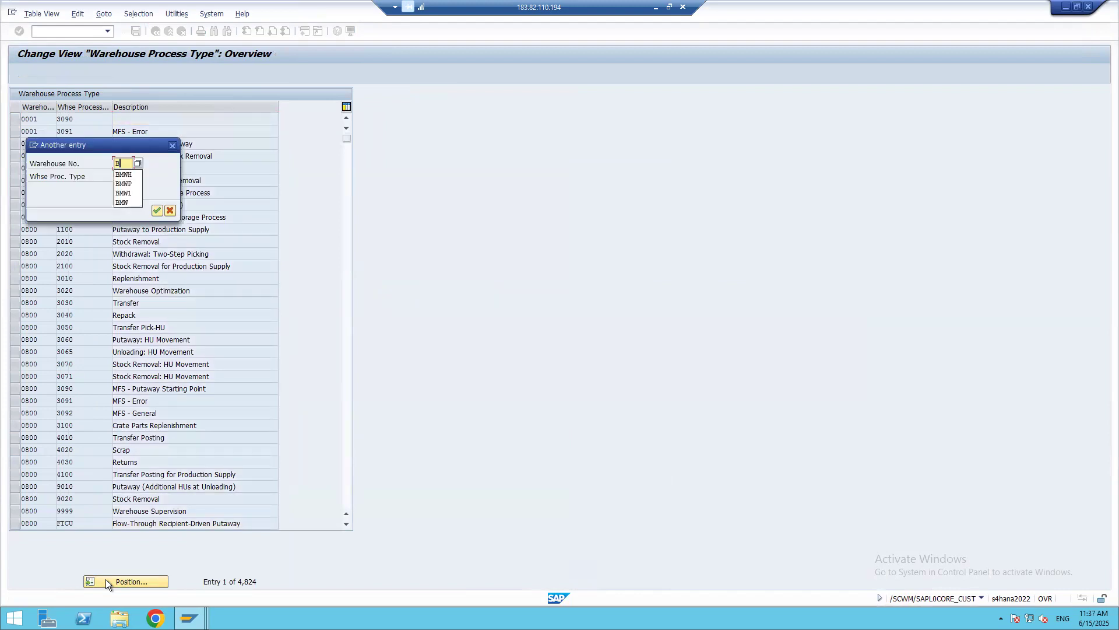
{"action": "type", "text": "B<M"}
{"action": "key", "text": "BackSpace"}
{"action": "key", "text": "BackSpace"}
{"action": "type", "text": "MWH"}
{"action": "key", "text": "Return"}
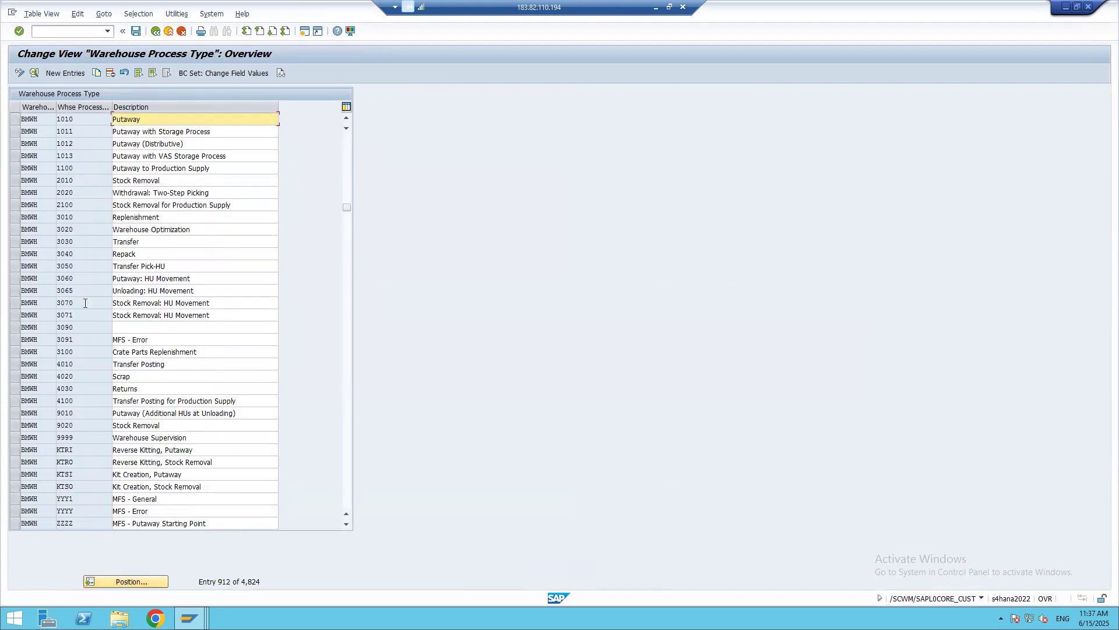
{"action": "double_click", "coordinate": [42, 119]}
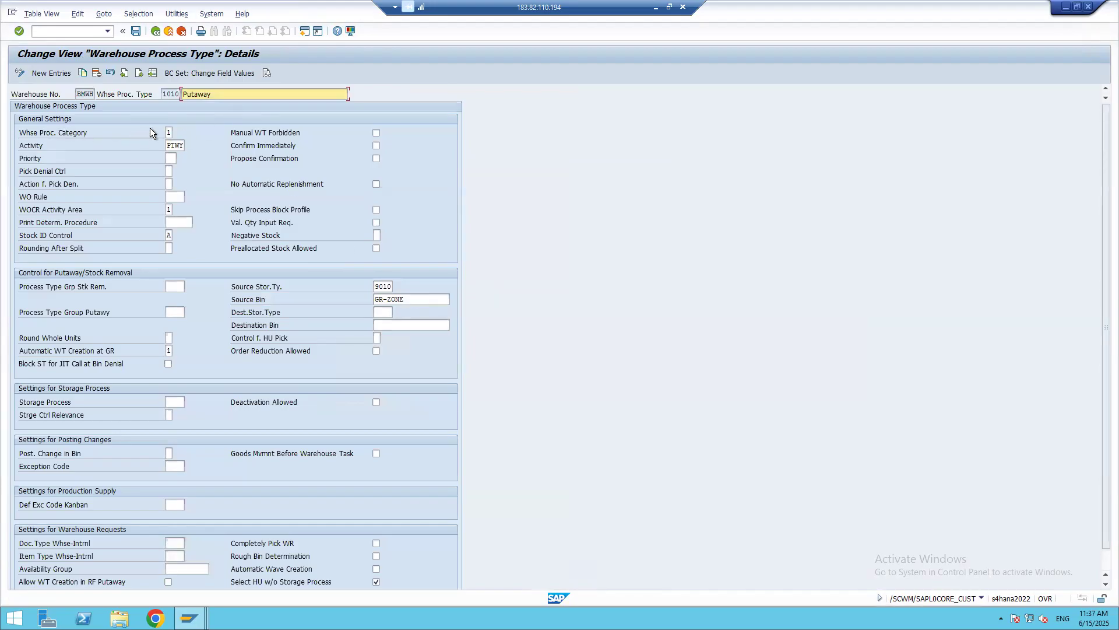
Examine the warehouse process categories available for type 1010: Putaway, Stock Removal, Internal Warehouse Movement and Posting Change.
{"action": "left_click", "coordinate": [168, 133]}
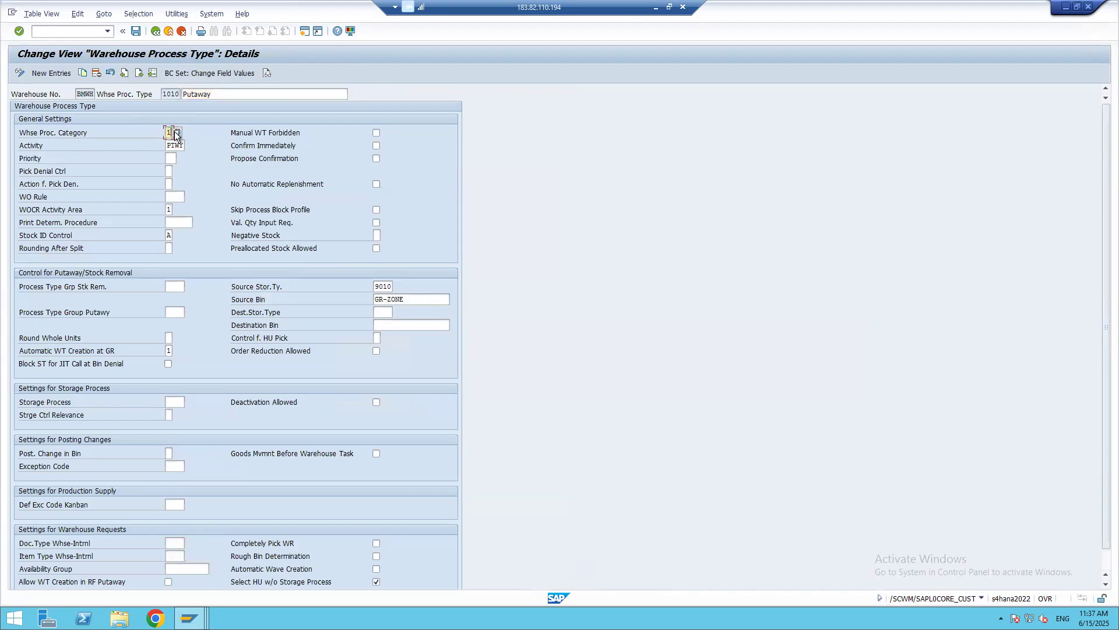
{"action": "left_click", "coordinate": [176, 133]}
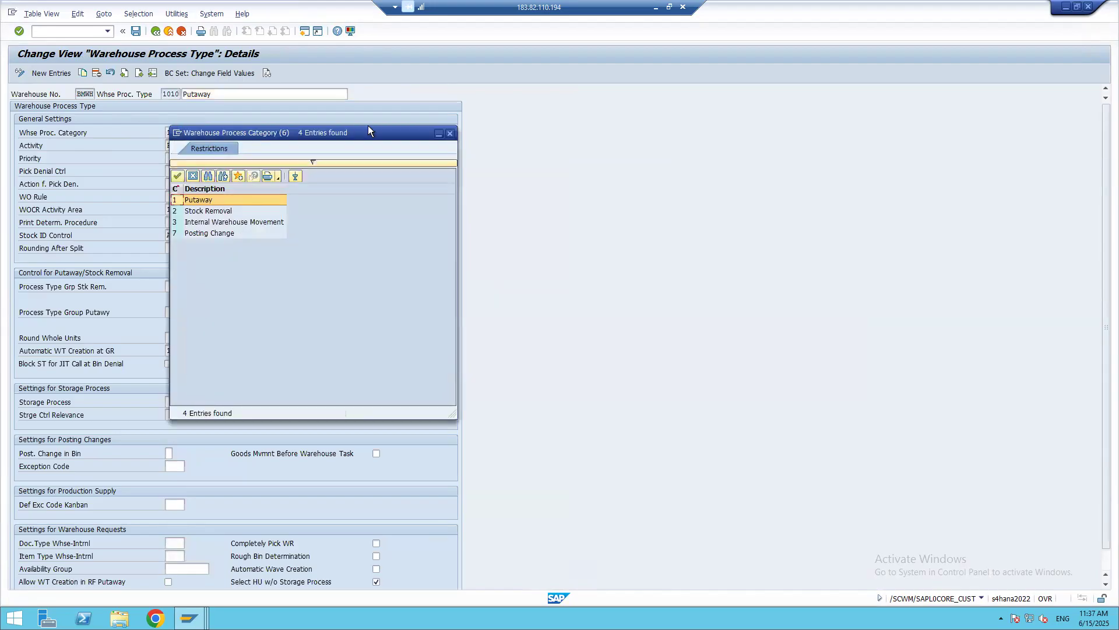
{"action": "left_click_drag", "start_coordinate": [362, 135], "coordinate": [684, 103]}
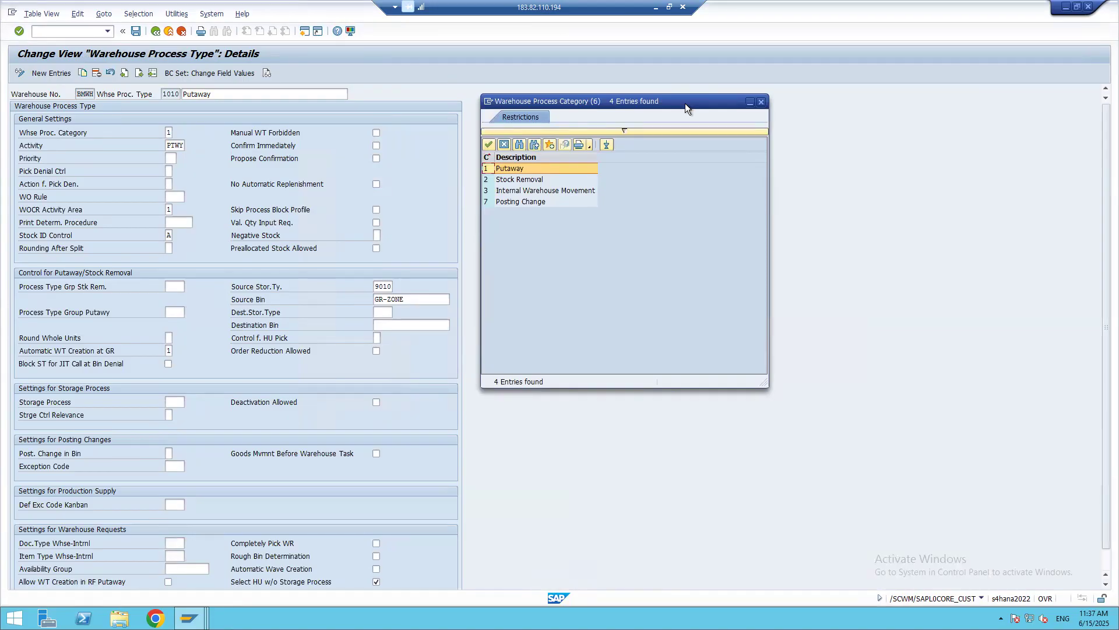
{"action": "left_click", "coordinate": [513, 169]}
{"action": "left_click", "coordinate": [529, 181]}
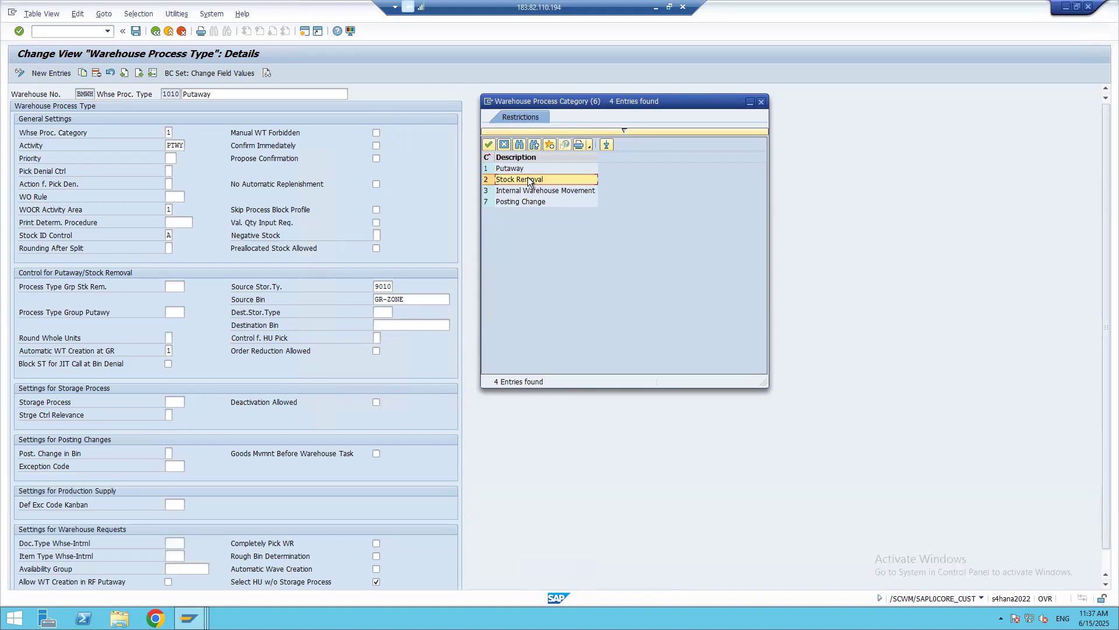
{"action": "left_click", "coordinate": [561, 191]}
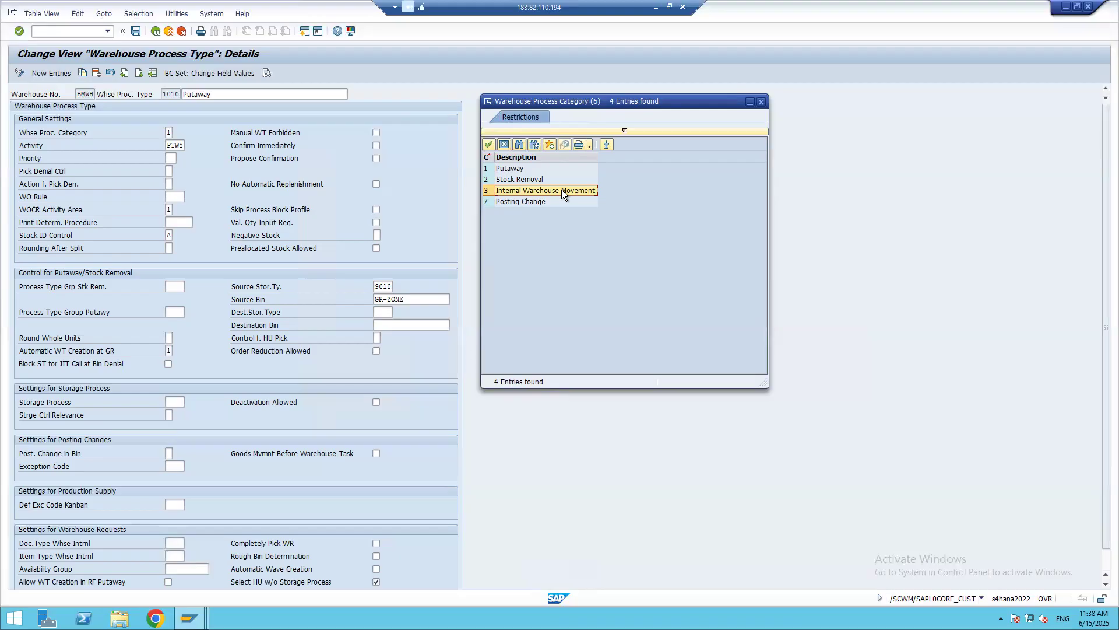
{"action": "left_click", "coordinate": [533, 202]}
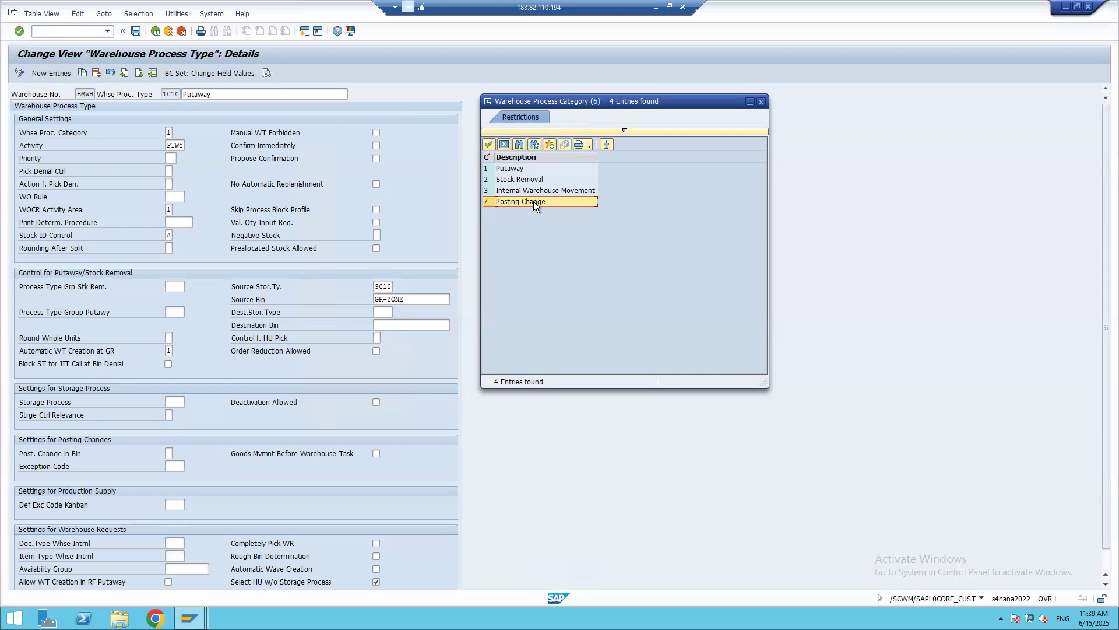
{"action": "left_click", "coordinate": [760, 103]}
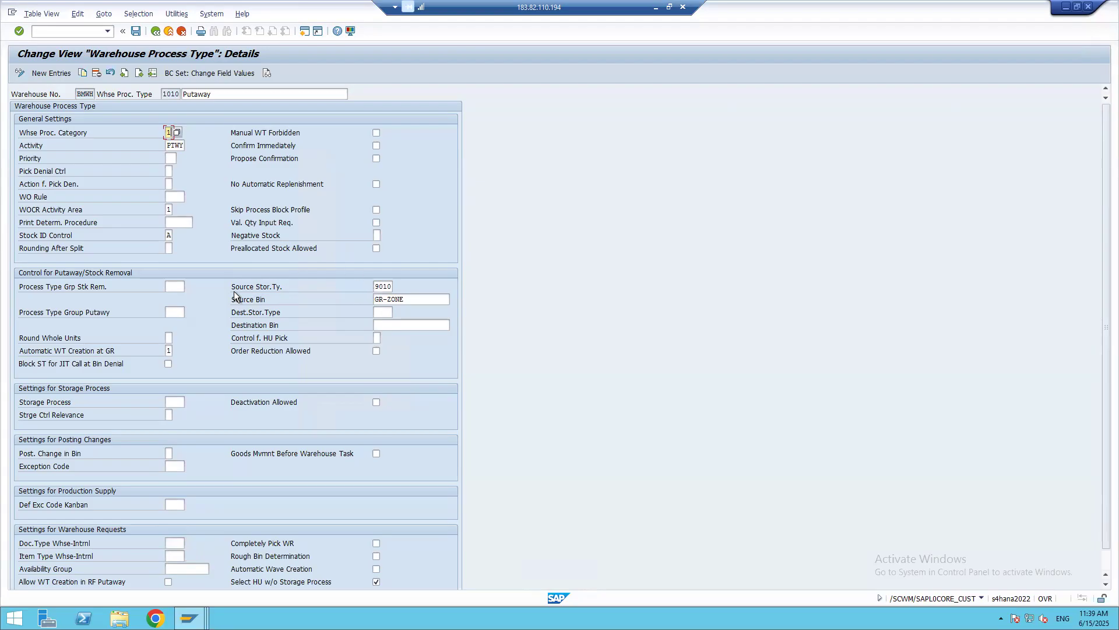
Read the source storage type and source bin of process type 1010, leave the customizing view and return to the inbound delivery.
{"action": "left_click_drag", "start_coordinate": [376, 286], "coordinate": [398, 285]}
{"action": "key", "text": "Tab"}
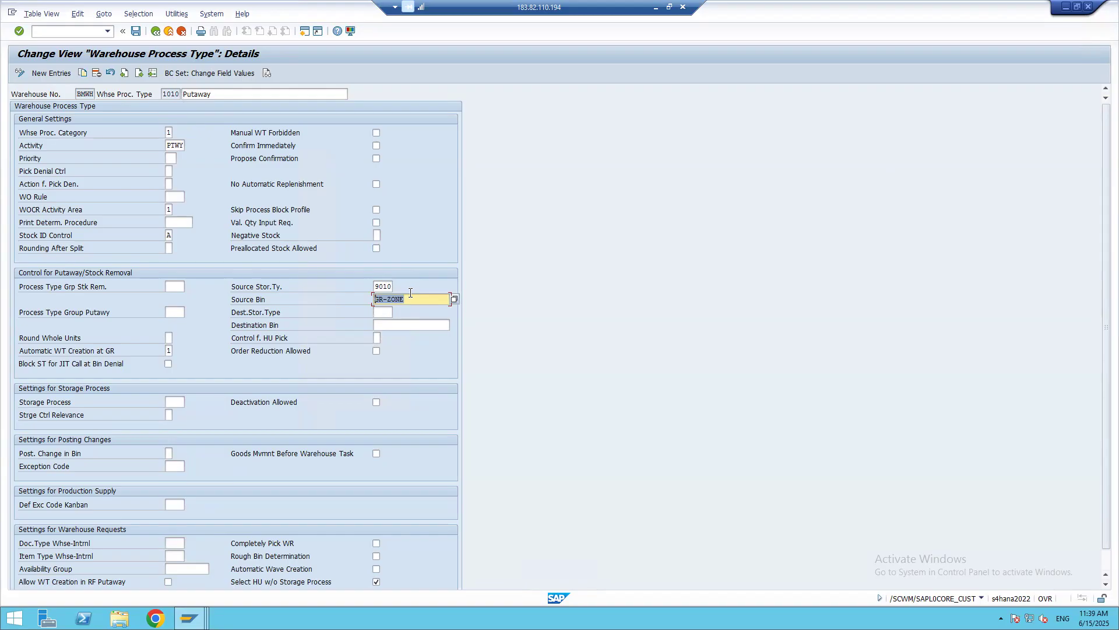
{"action": "left_click", "coordinate": [334, 299]}
{"action": "left_click", "coordinate": [138, 32]}
{"action": "left_click", "coordinate": [156, 32]}
{"action": "left_click", "coordinate": [155, 32]}
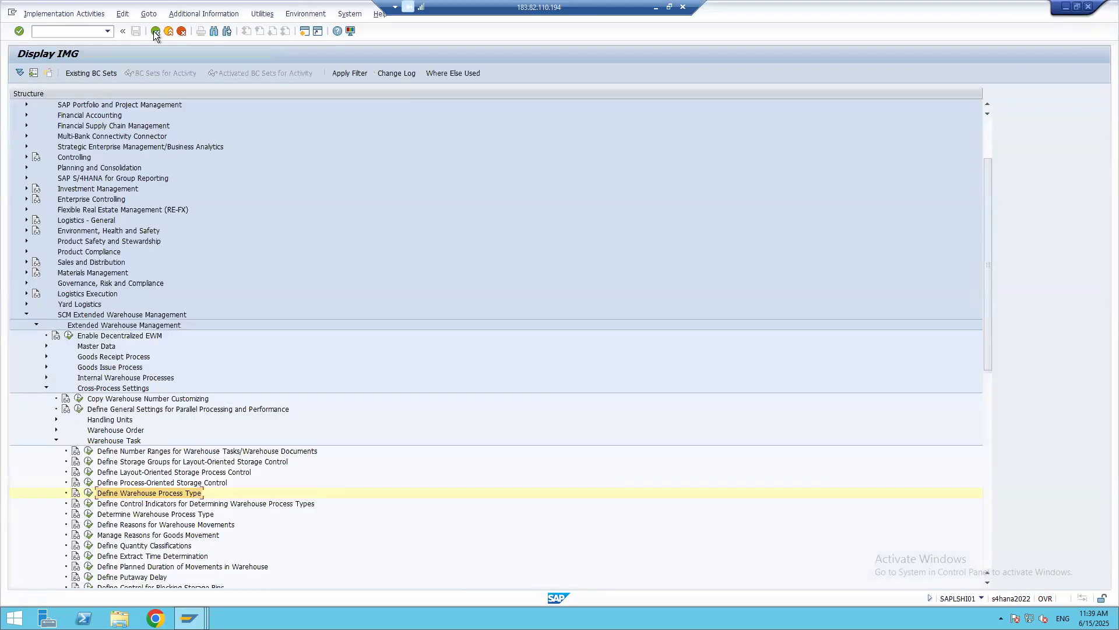
{"action": "left_click", "coordinate": [156, 31]}
{"action": "key", "text": "alt+Tab"}
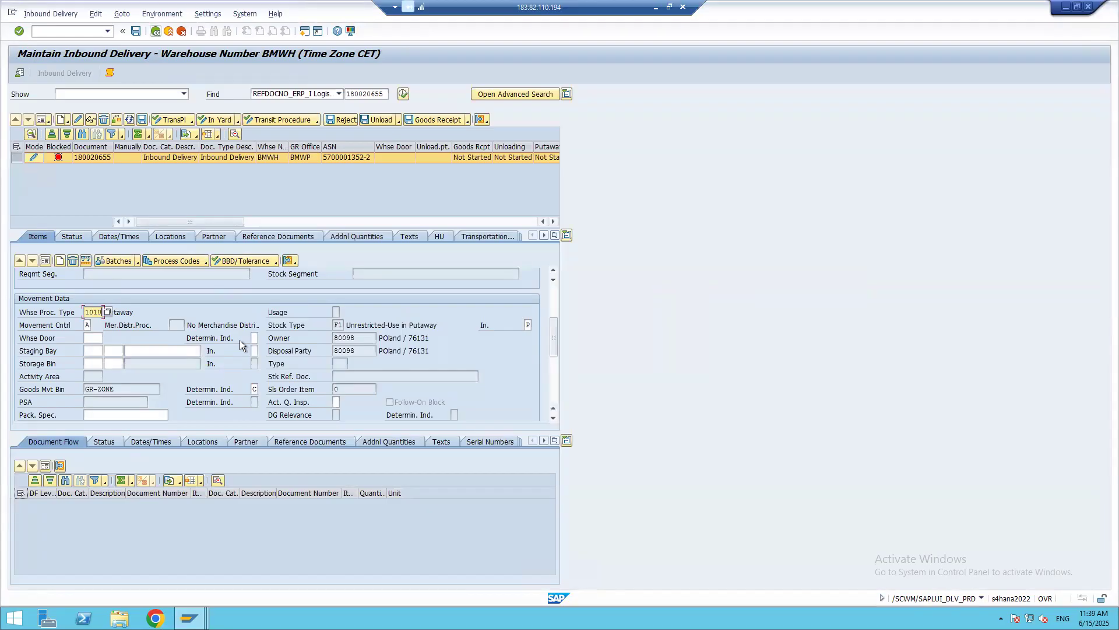
Start creating storage bin GR-ZONE in warehouse BMWH with transaction /n/scwm/ls01.
{"action": "key", "text": "alt+Tab"}
{"action": "left_click", "coordinate": [49, 33]}
{"action": "type", "text": "/n/scwm/ls01"}
{"action": "key", "text": "Return"}
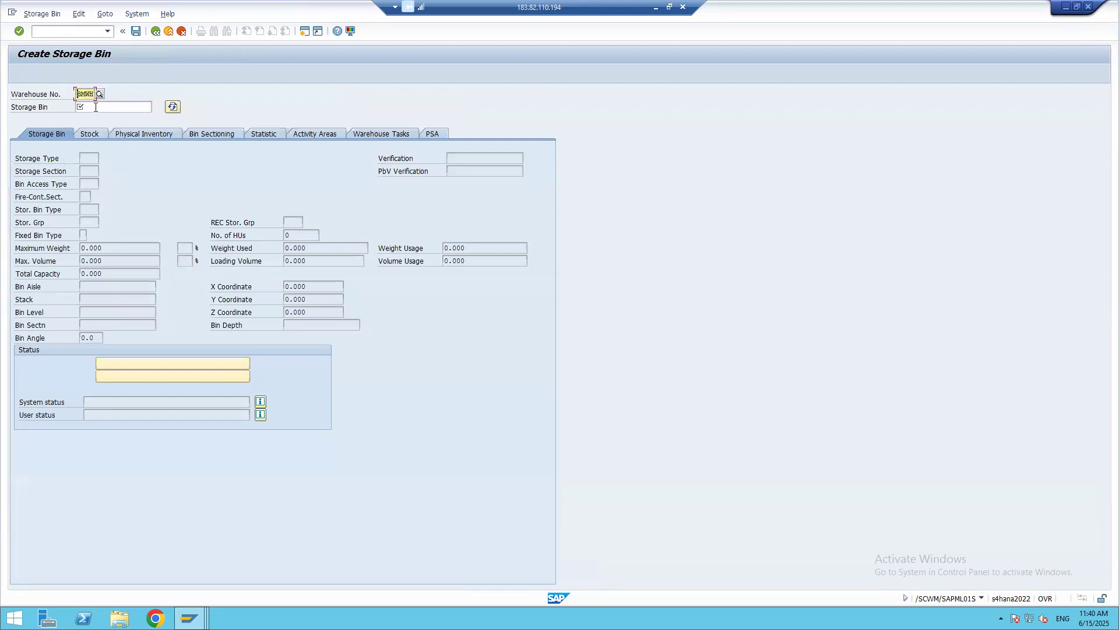
{"action": "left_click", "coordinate": [96, 107]}
{"action": "type", "text": "GR-ZONE"}
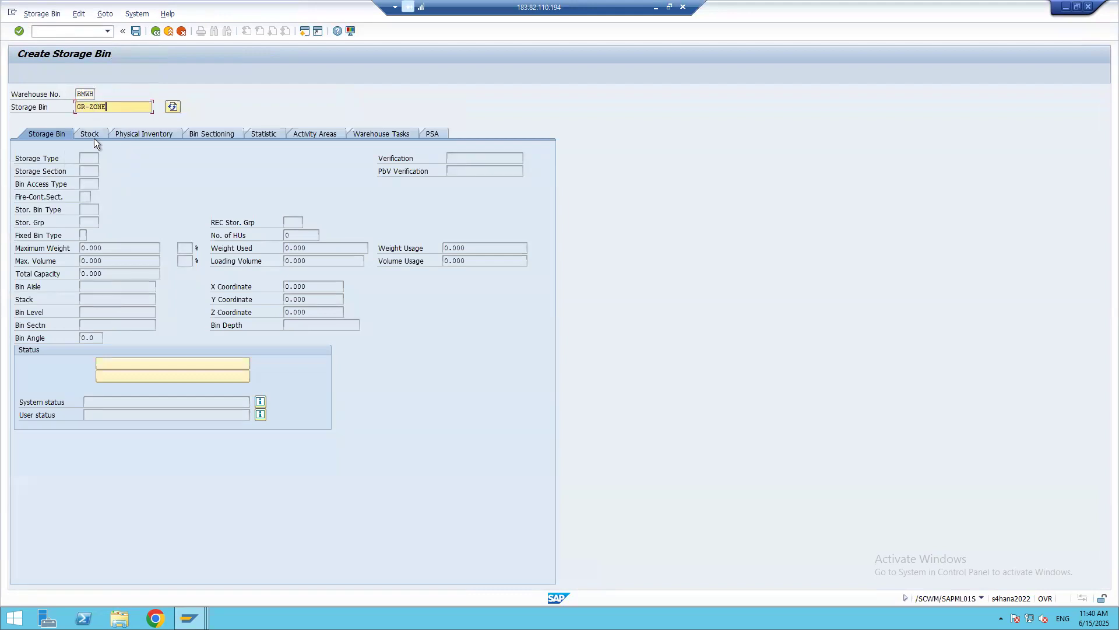
{"action": "key", "text": "Return"}
Assign storage type 9010 to the GR-ZONE bin and save it.
{"action": "left_click", "coordinate": [92, 158]}
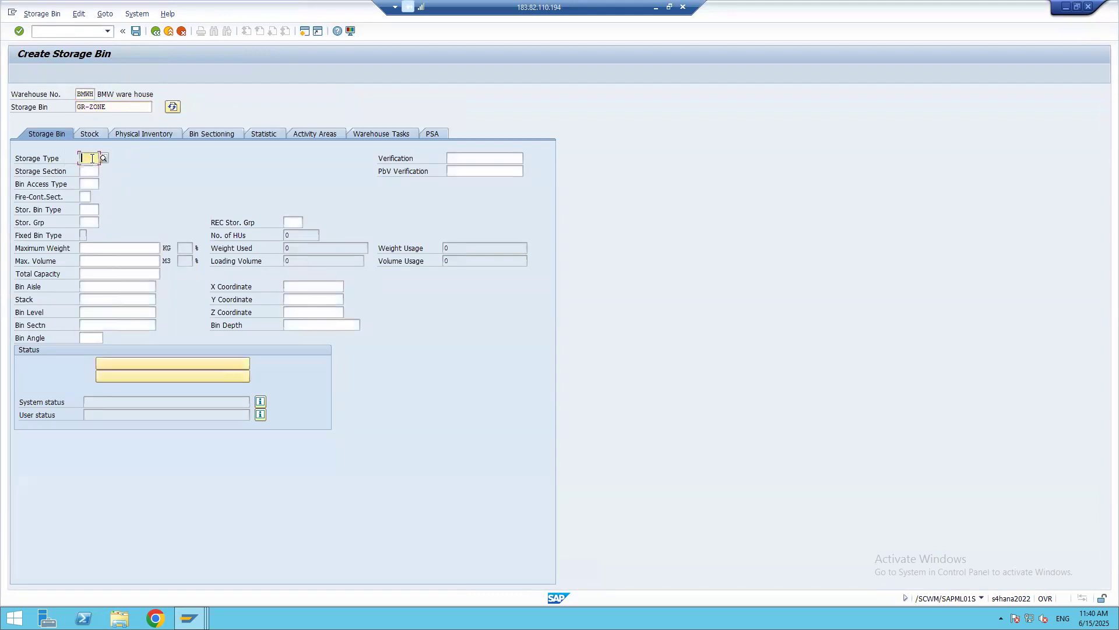
{"action": "type", "text": "9010"}
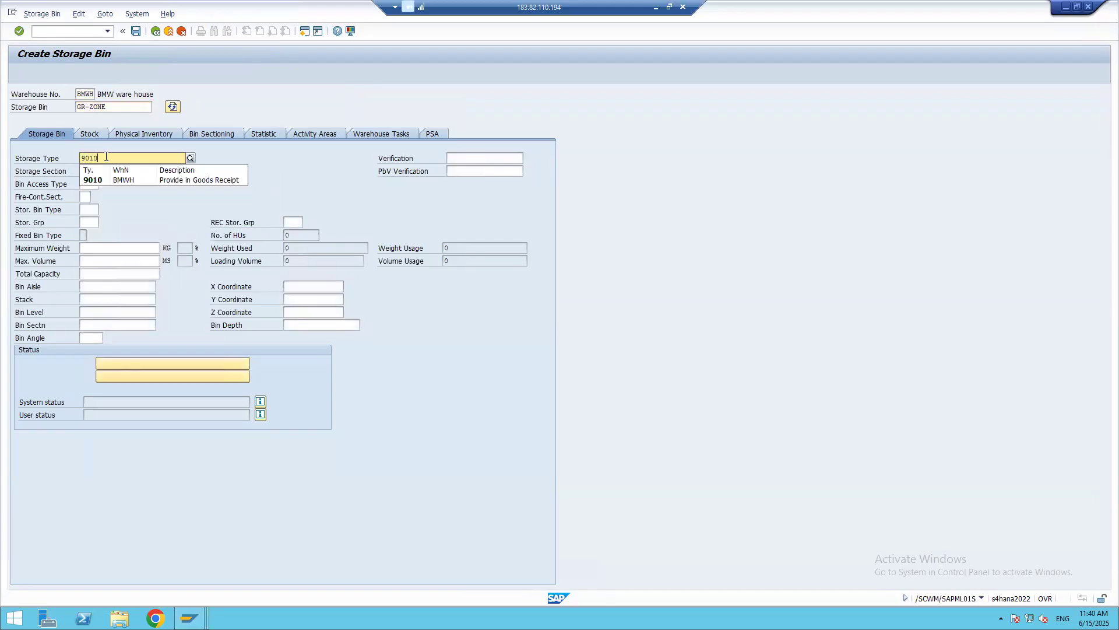
{"action": "left_click", "coordinate": [94, 180]}
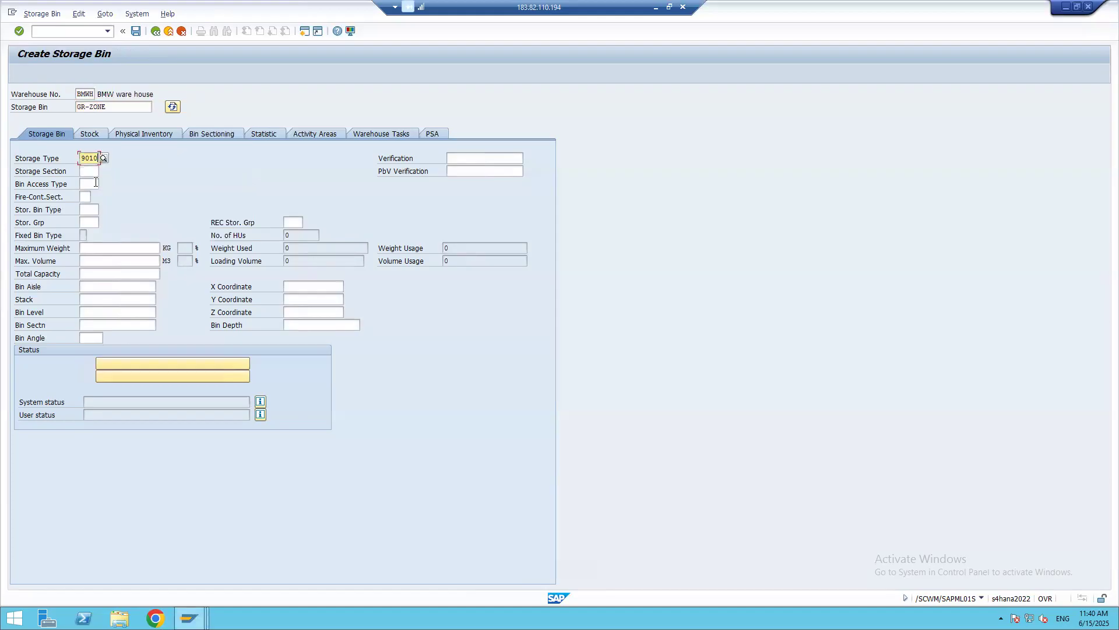
{"action": "left_click", "coordinate": [134, 33]}
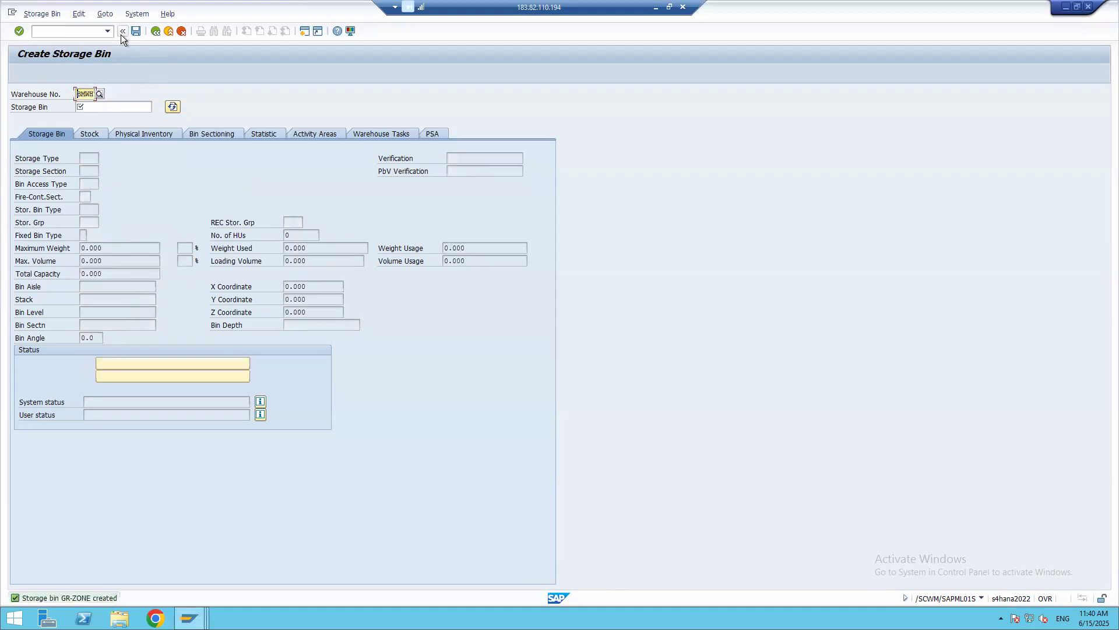
Switch back to inbound delivery 180020655, reload it without saving the changes and check it again.
{"action": "key", "text": "alt+Tab"}
{"action": "left_click", "coordinate": [382, 120]}
{"action": "left_click", "coordinate": [211, 228]}
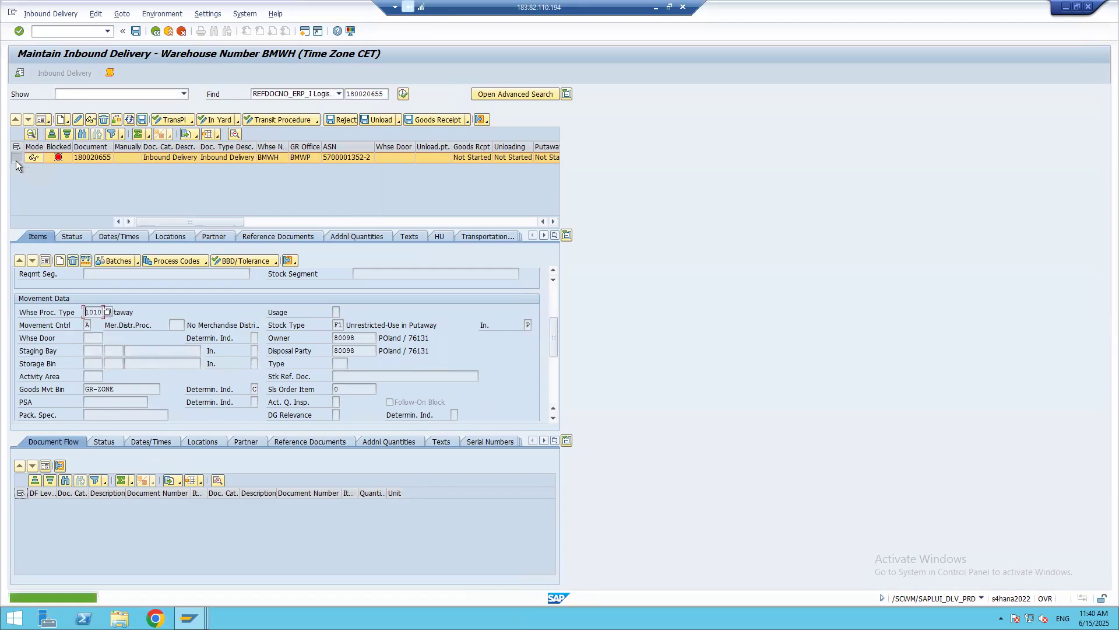
{"action": "left_click", "coordinate": [116, 119]}
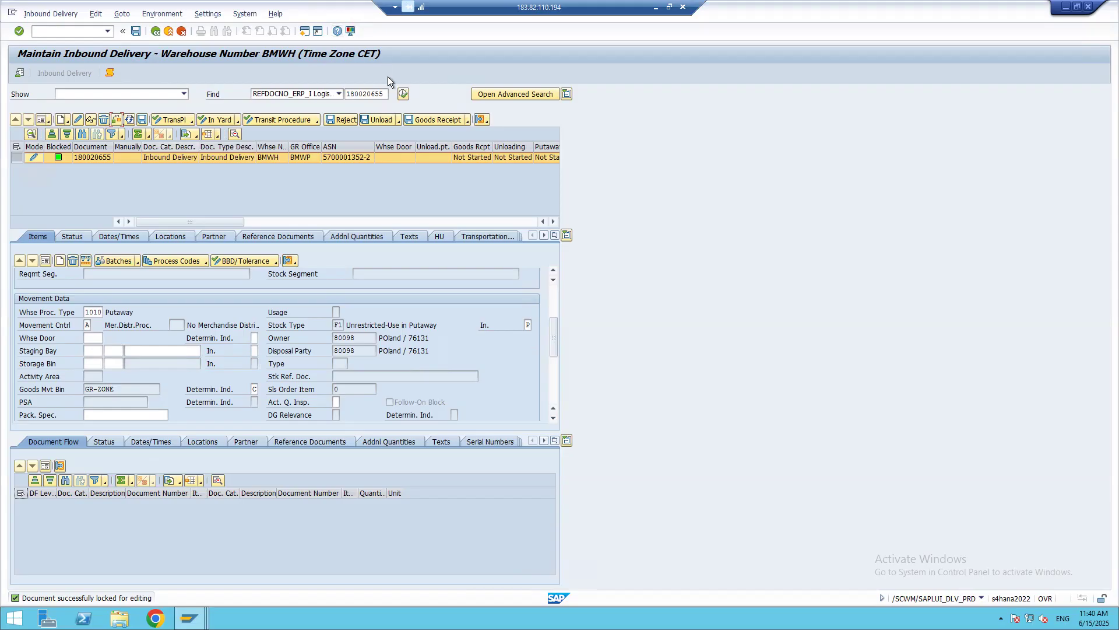
Load inbound delivery 180020651 by its ERP reference number, discarding the unsaved changes to the open delivery.
{"action": "left_click", "coordinate": [384, 94]}
{"action": "key", "text": "BackSpace"}
{"action": "type", "text": "1"}
{"action": "left_click", "coordinate": [402, 94]}
{"action": "left_click", "coordinate": [215, 230]}
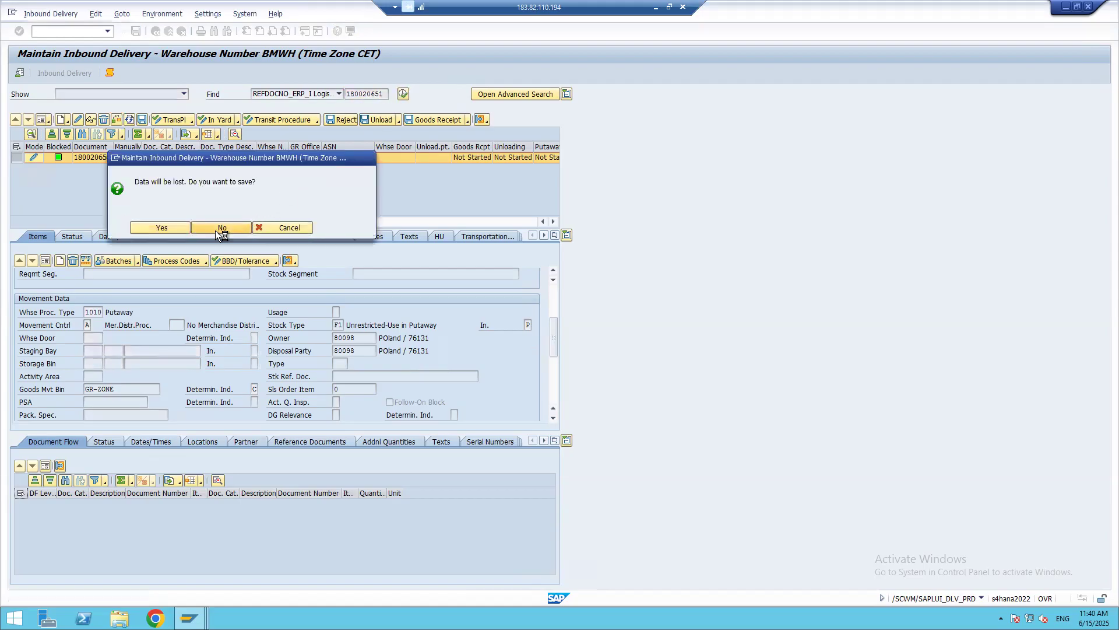
{"action": "left_click", "coordinate": [16, 160]}
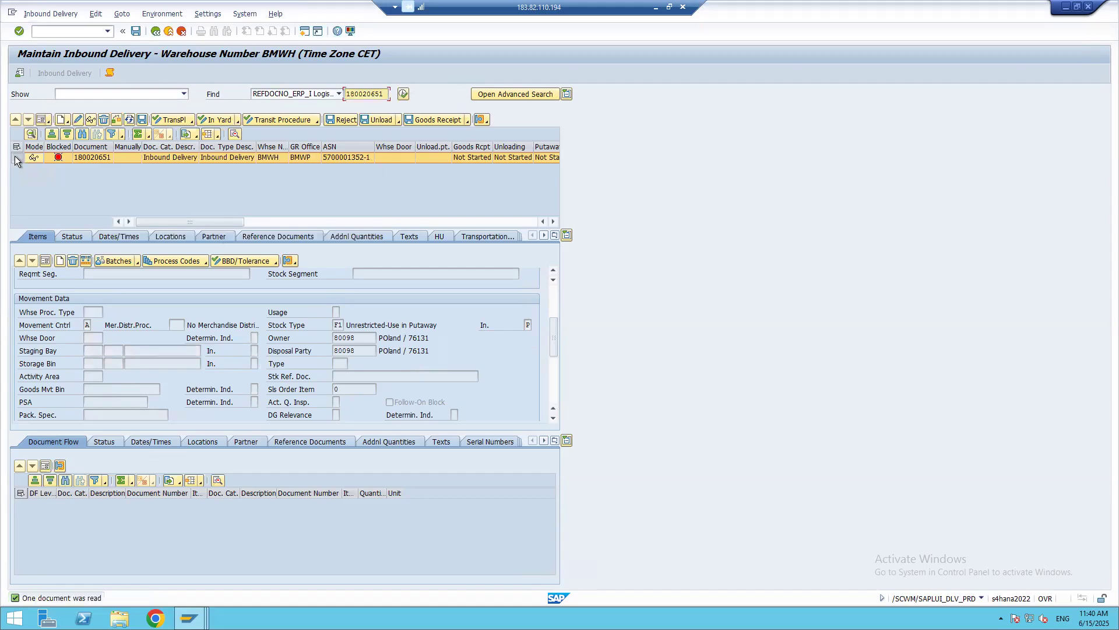
Try to open delivery 180020651 for editing, first here and again in the other session that displays it.
{"action": "left_click", "coordinate": [78, 121]}
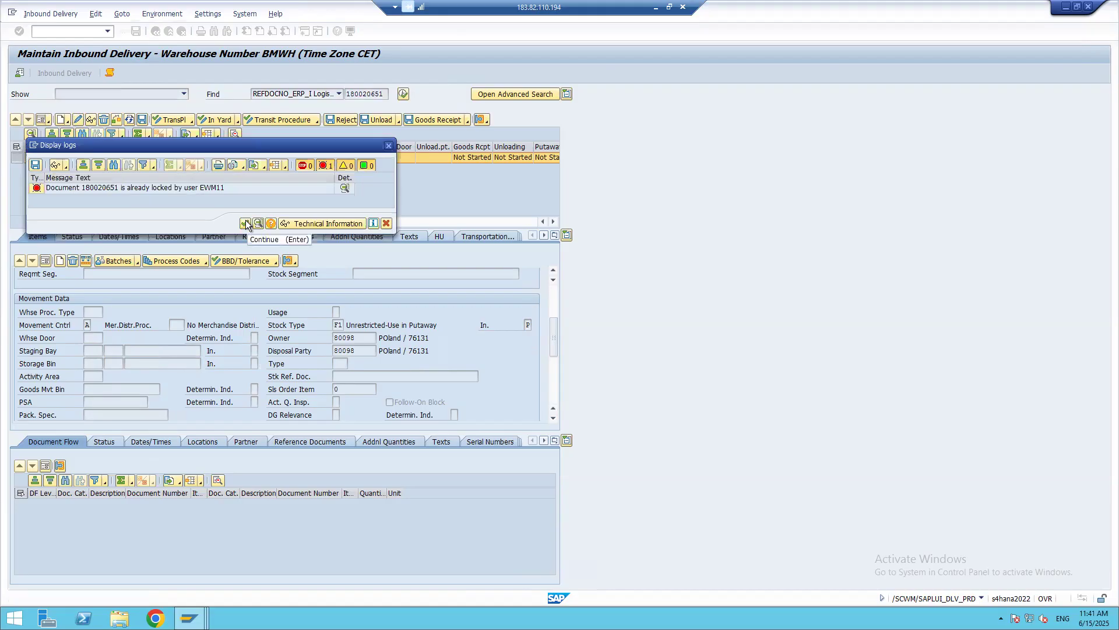
{"action": "left_click", "coordinate": [246, 223]}
{"action": "key", "text": "alt+Tab"}
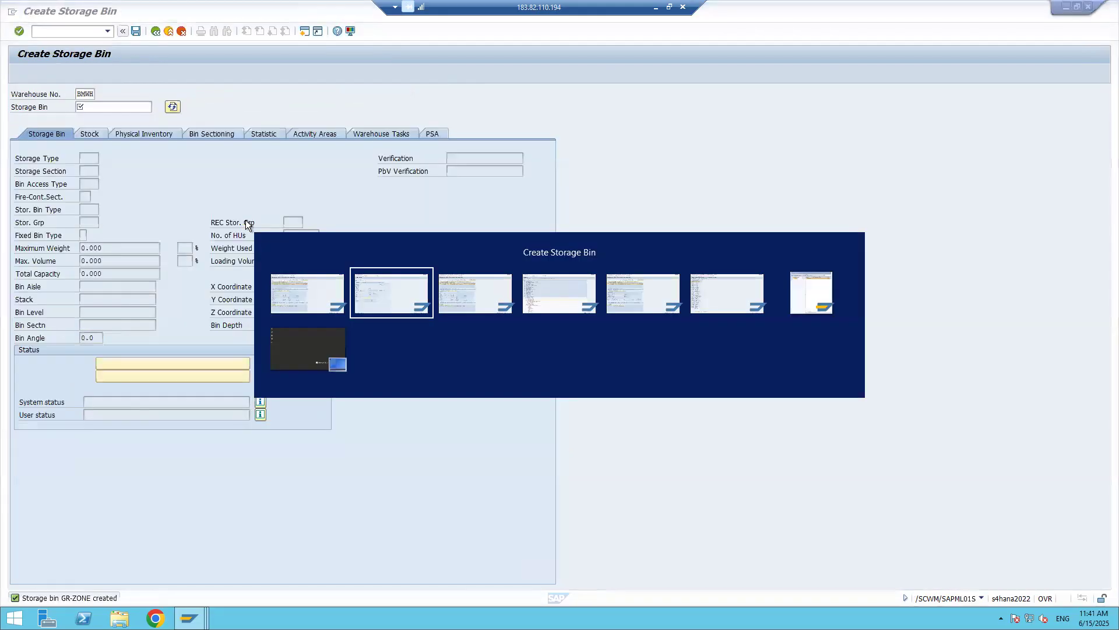
{"action": "key", "text": "alt+Tab"}
{"action": "key", "text": "alt+Tab"}
{"action": "key", "text": "alt+Tab"}
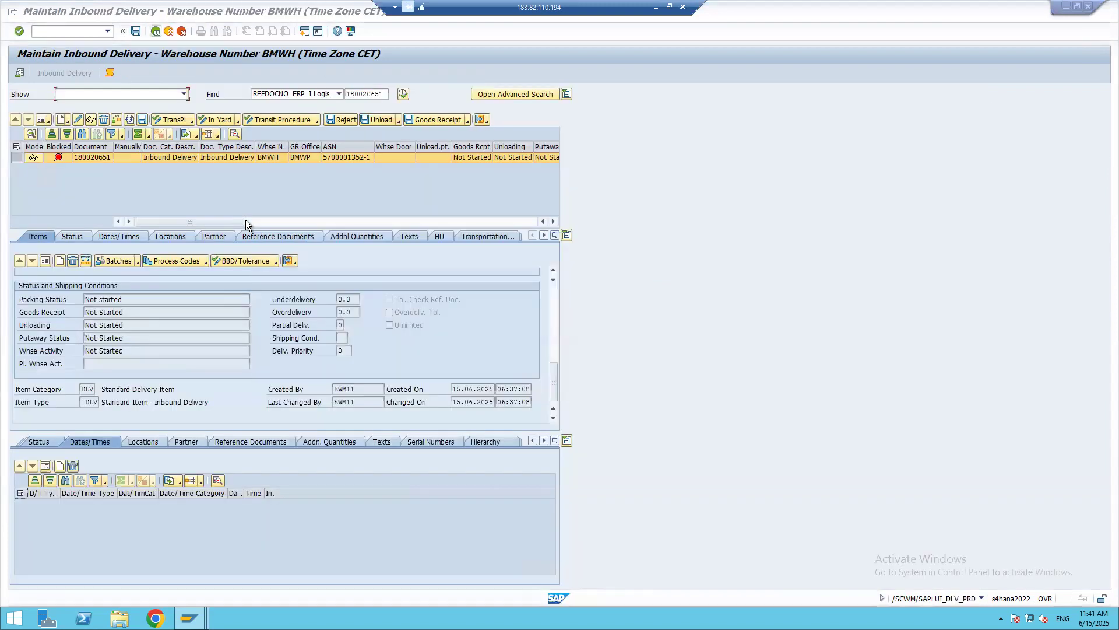
{"action": "left_click", "coordinate": [76, 121]}
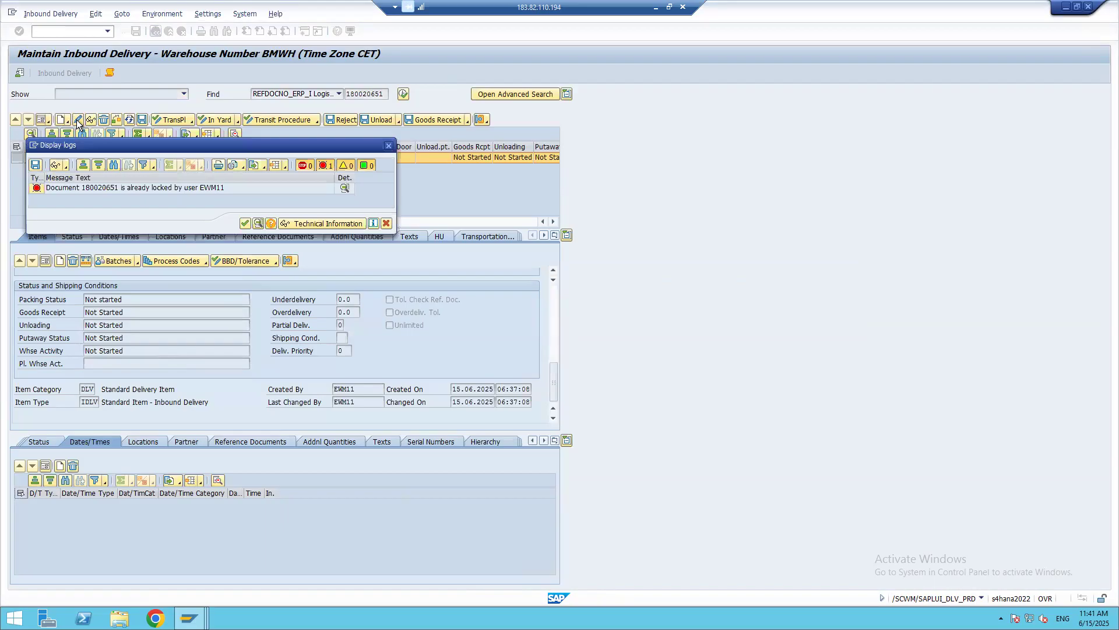
{"action": "left_click", "coordinate": [389, 147]}
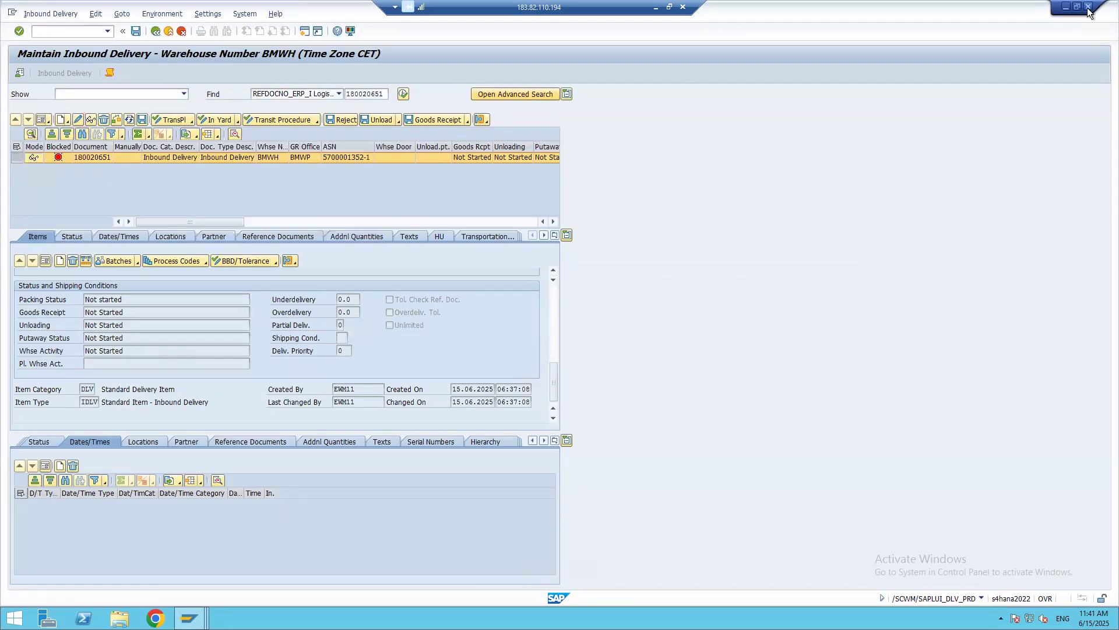
Reload delivery 180020651 and retry editing it, copy its number from the search field and close this session.
{"action": "left_click", "coordinate": [402, 95]}
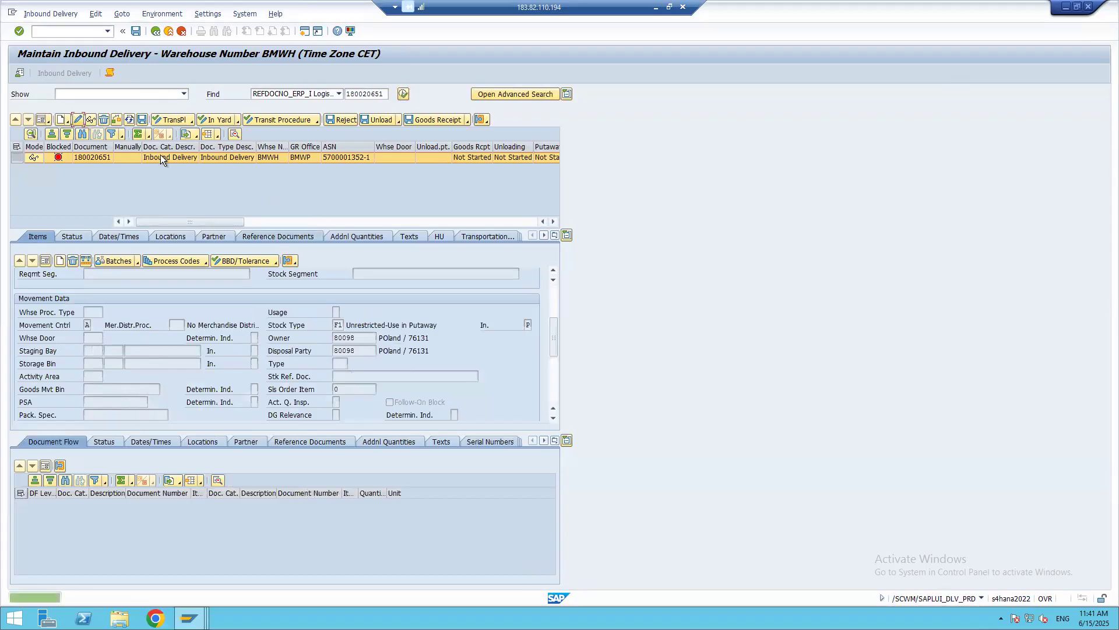
{"action": "left_click", "coordinate": [78, 120]}
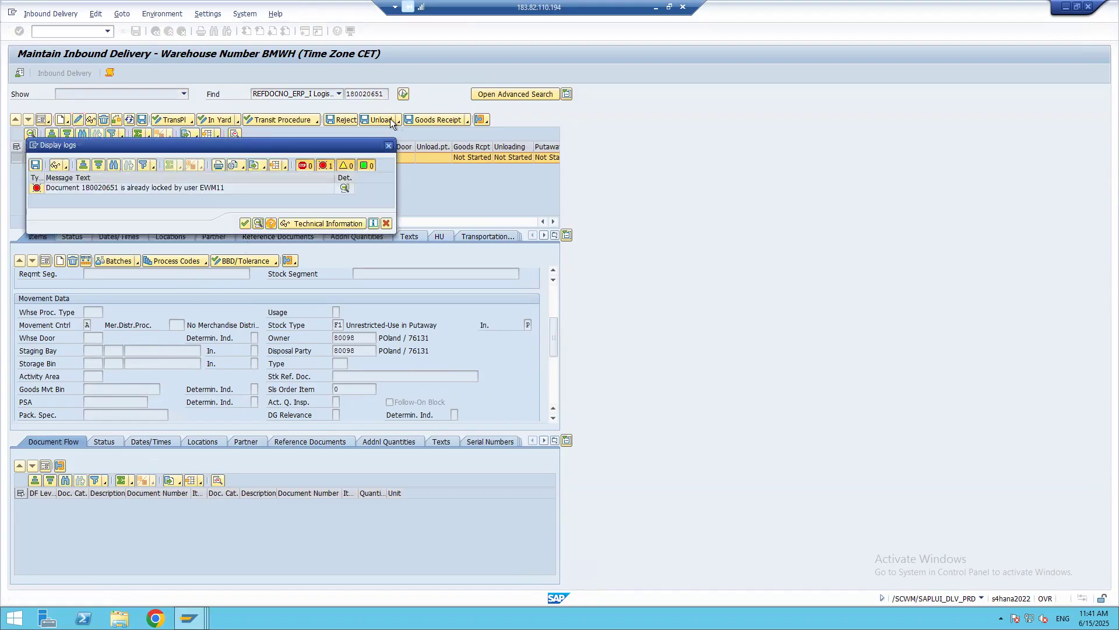
{"action": "left_click", "coordinate": [389, 145]}
{"action": "double_click", "coordinate": [378, 93]}
{"action": "key", "text": "ctrl+c"}
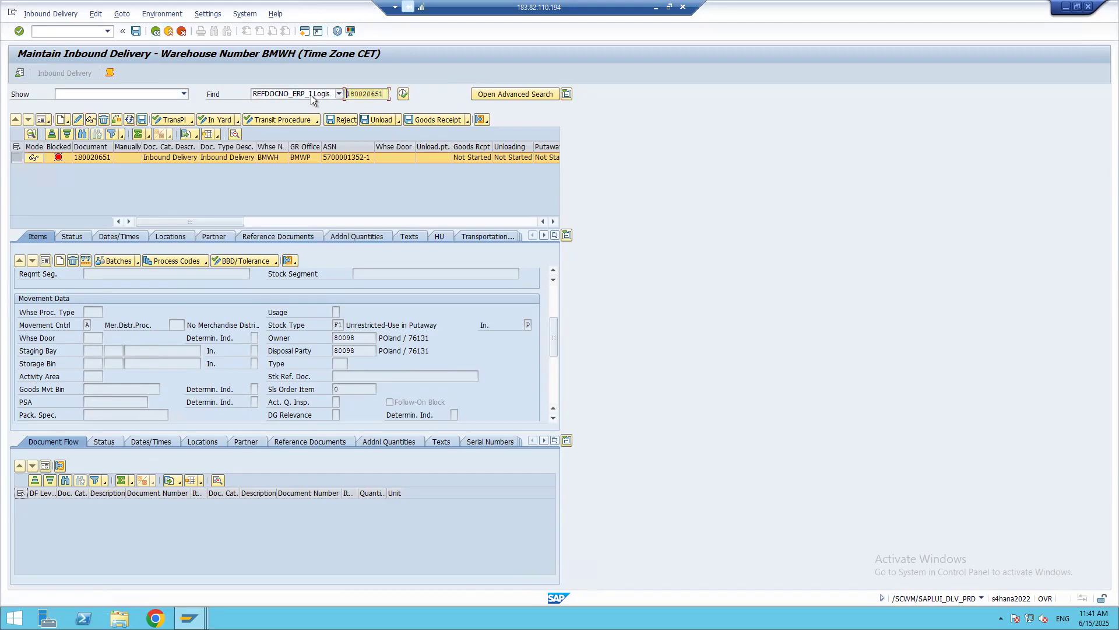
{"action": "left_click", "coordinate": [1089, 8]}
In the session with the storage location assignment view, run /n/scwm/prdi and find inbound delivery 180020651.
{"action": "key", "text": "alt+Tab"}
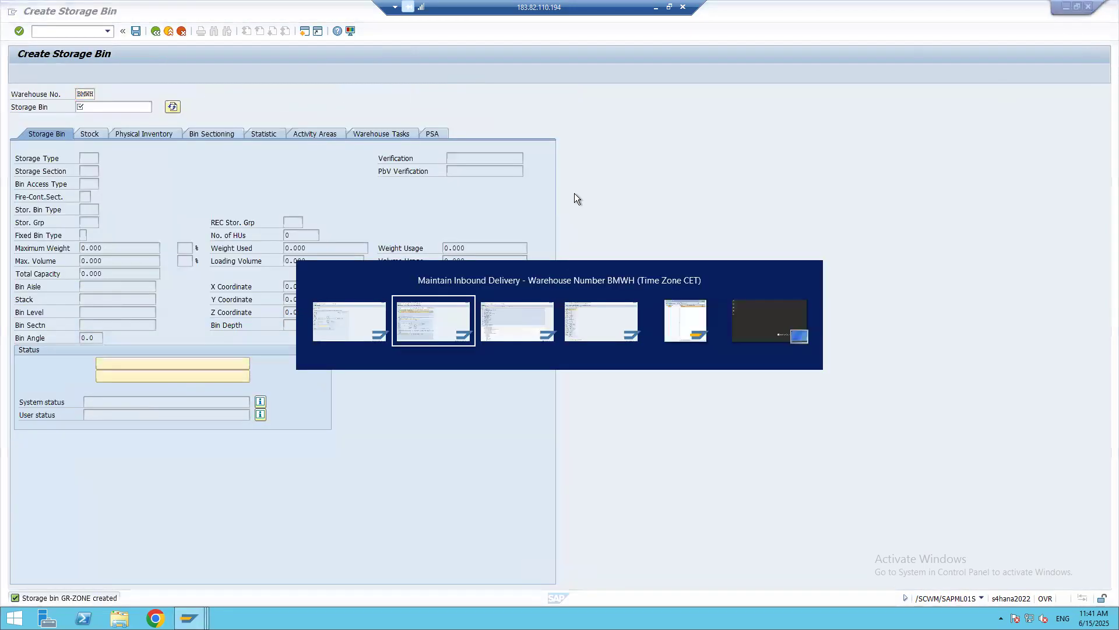
{"action": "key", "text": "alt+Tab"}
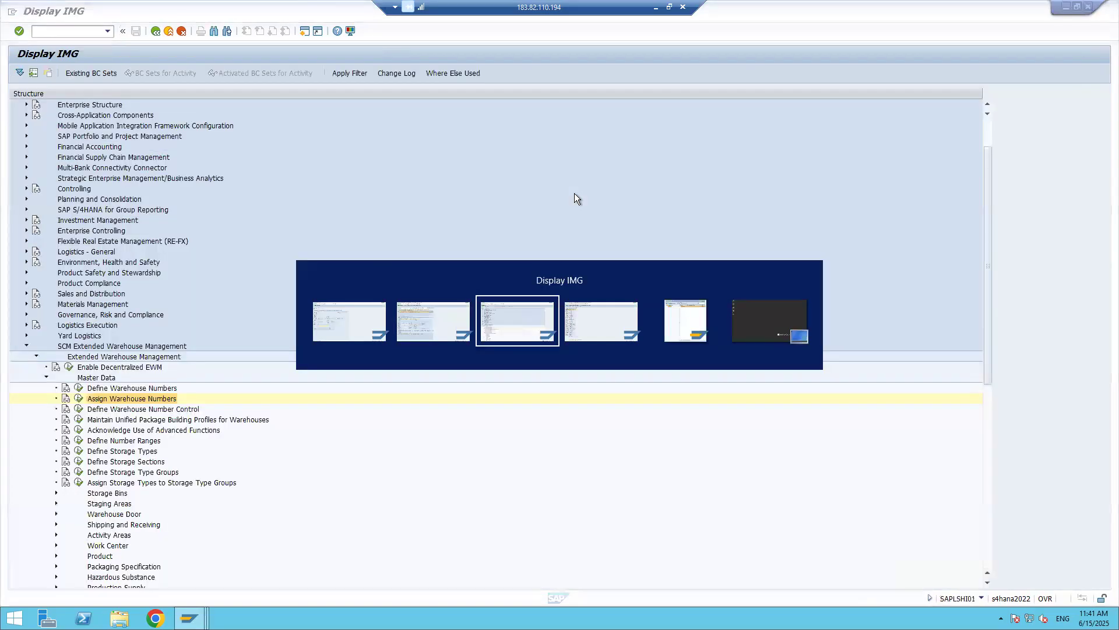
{"action": "key", "text": "alt+Tab"}
{"action": "left_click", "coordinate": [109, 31]}
{"action": "left_click", "coordinate": [109, 31]}
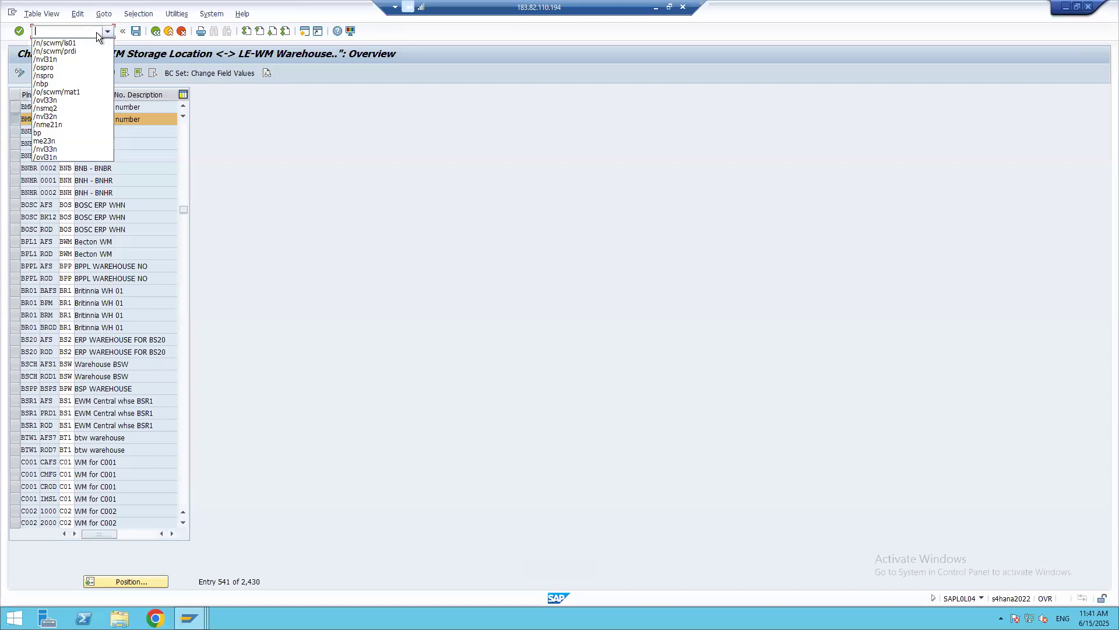
{"action": "left_click", "coordinate": [48, 54]}
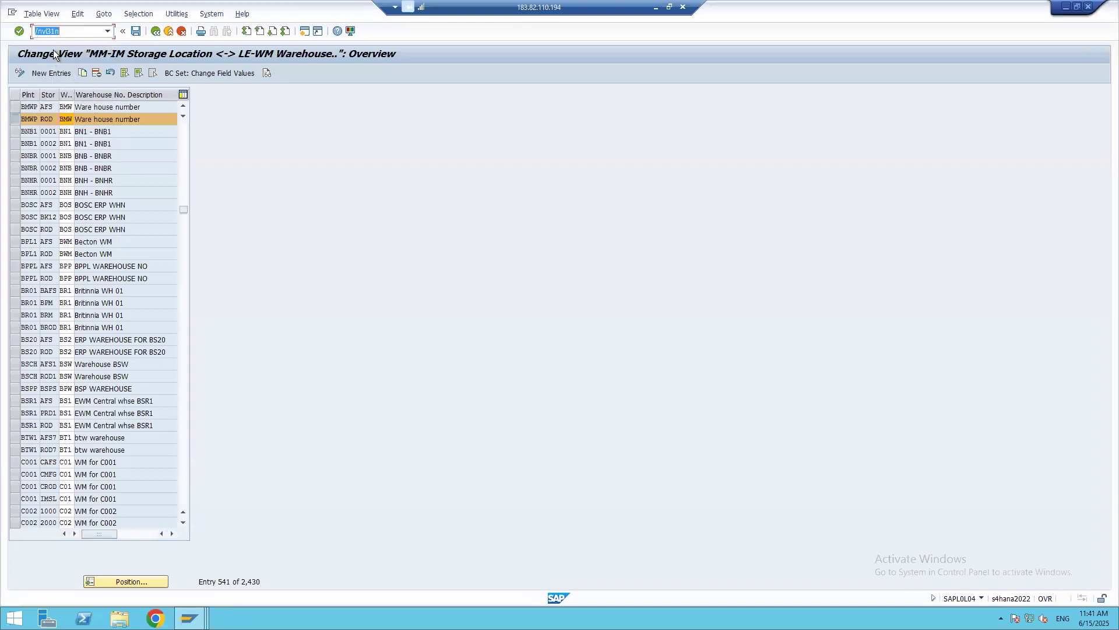
{"action": "key", "text": "Return"}
{"action": "left_click", "coordinate": [358, 93]}
{"action": "key", "text": "ctrl+v"}
{"action": "left_click", "coordinate": [402, 93]}
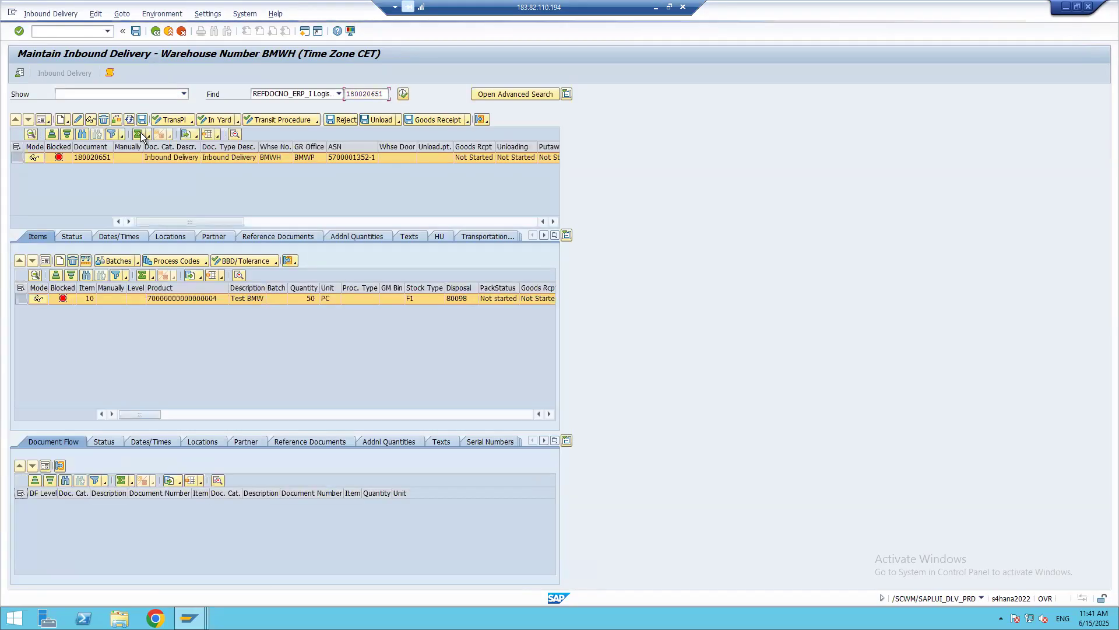
Try once more to edit the delivery and switch its item to the form view.
{"action": "left_click", "coordinate": [77, 120]}
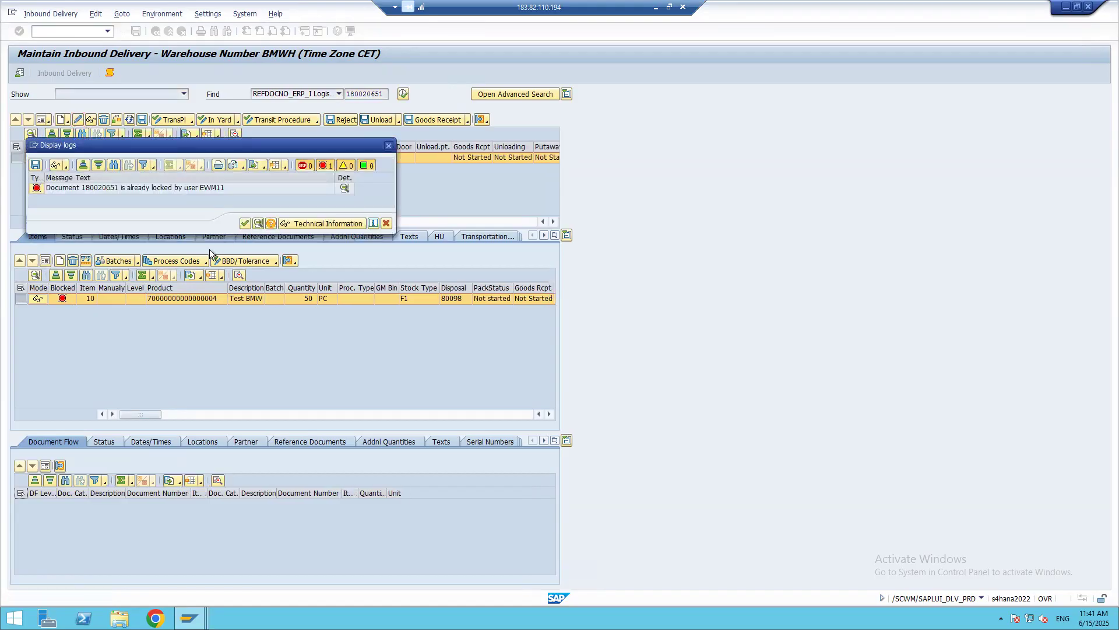
{"action": "left_click", "coordinate": [245, 223]}
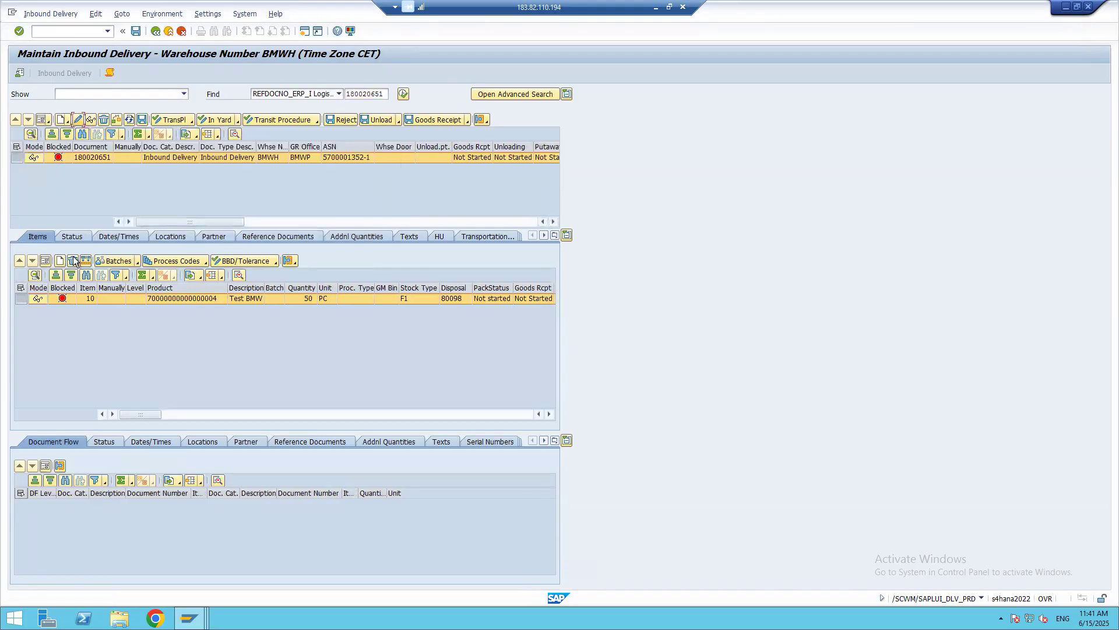
{"action": "left_click", "coordinate": [45, 261]}
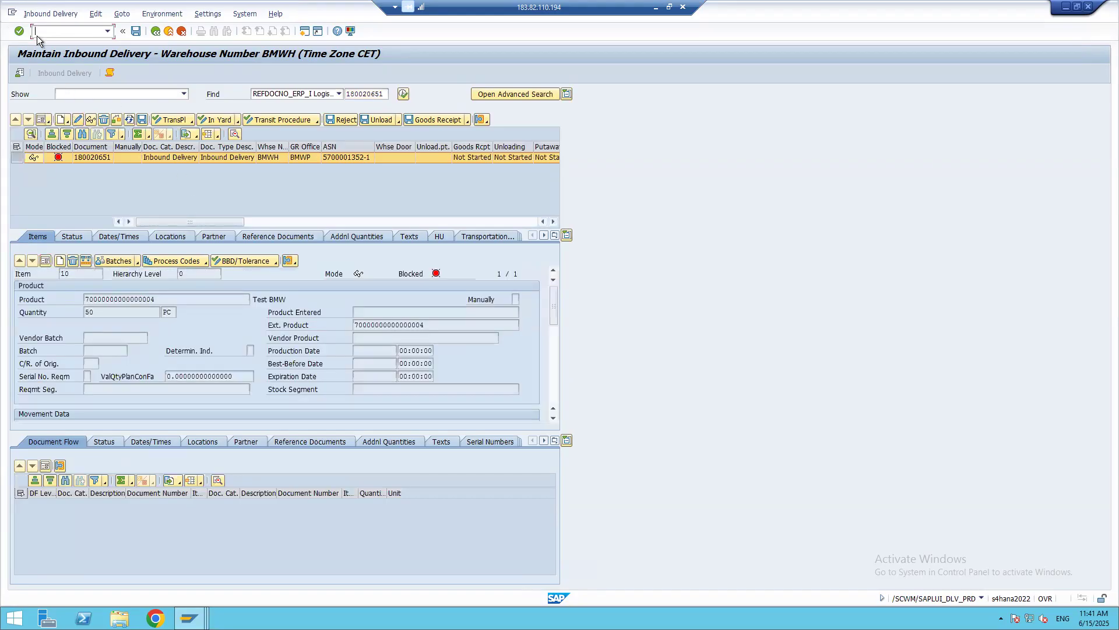
Open the lock administration with /nsm12, list the current user's locks and delete the /SCDL/DL_LOCK_WITH_ID_STR entry.
{"action": "type", "text": "/nsm1"}
{"action": "key", "text": "Return"}
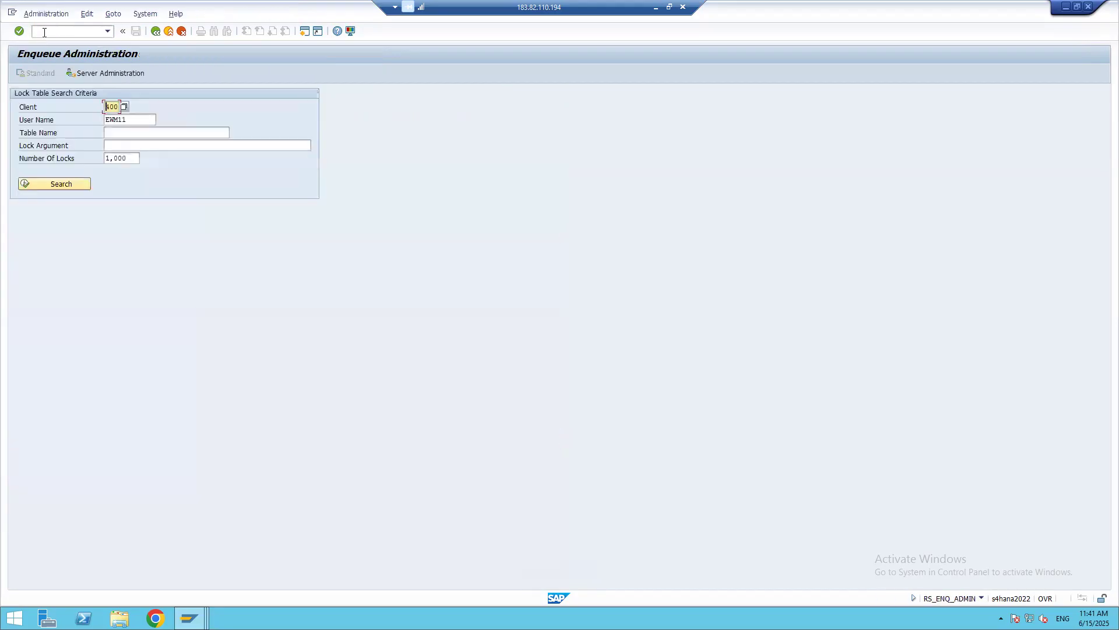
{"action": "left_click", "coordinate": [33, 184]}
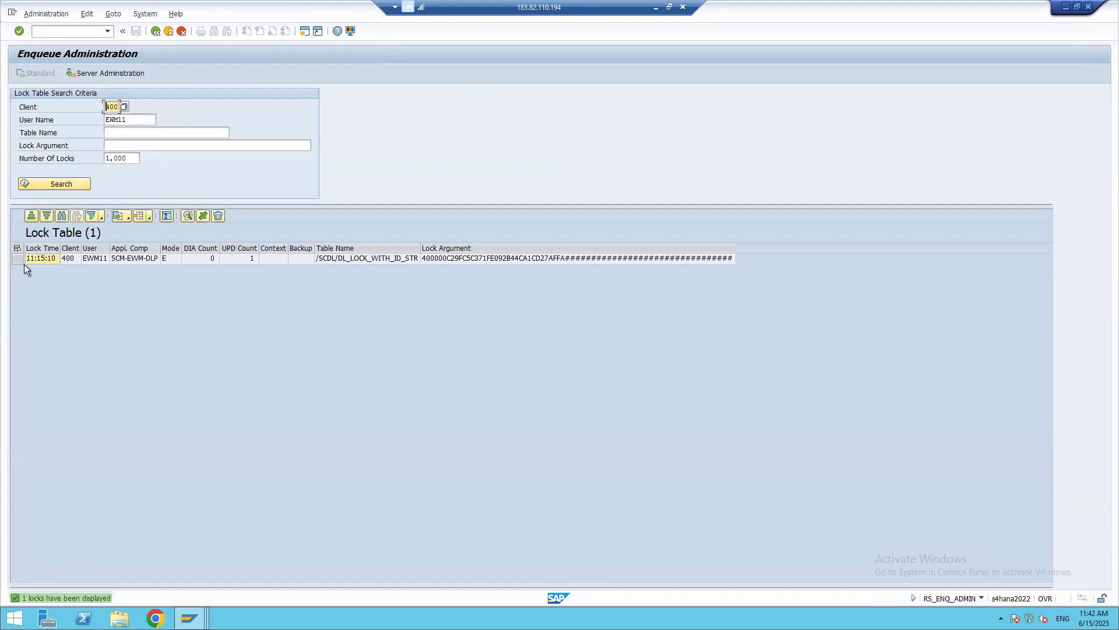
{"action": "left_click", "coordinate": [18, 258]}
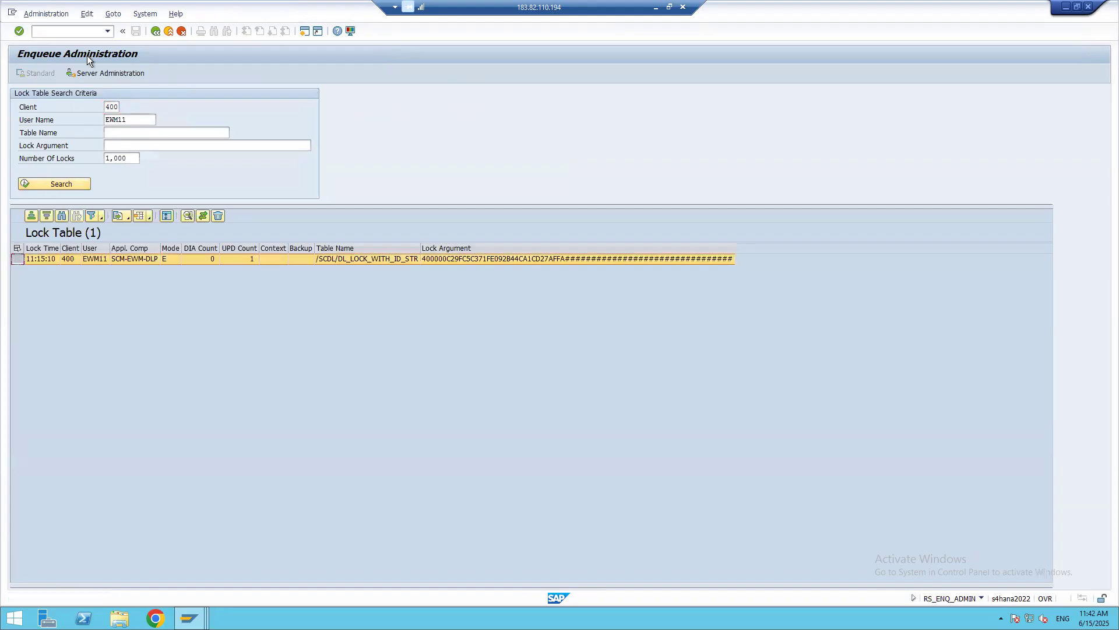
{"action": "left_click", "coordinate": [222, 215]}
{"action": "left_click", "coordinate": [152, 254]}
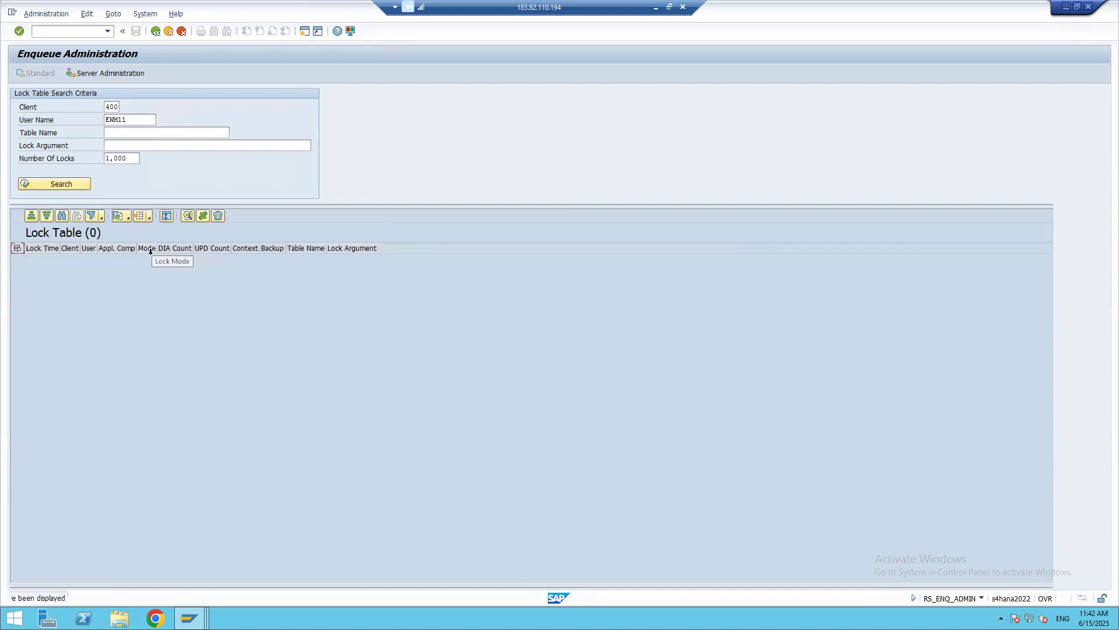
Return to inbound delivery maintenance with /n/scwm/prdi, find delivery 180020651 and open it for editing.
{"action": "left_click", "coordinate": [108, 31]}
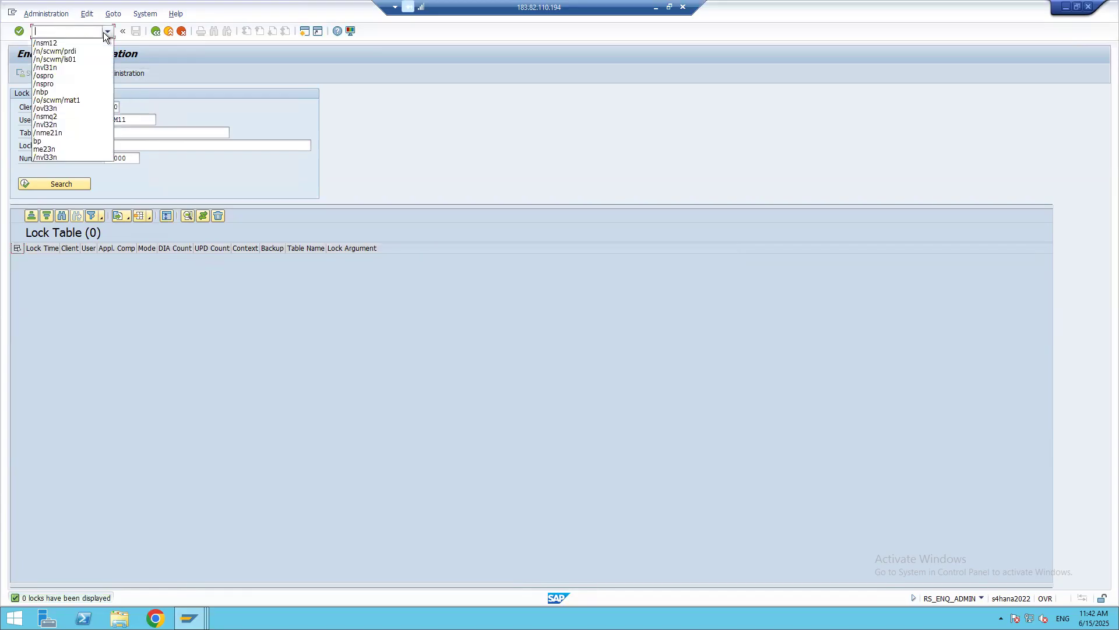
{"action": "left_click", "coordinate": [58, 50]}
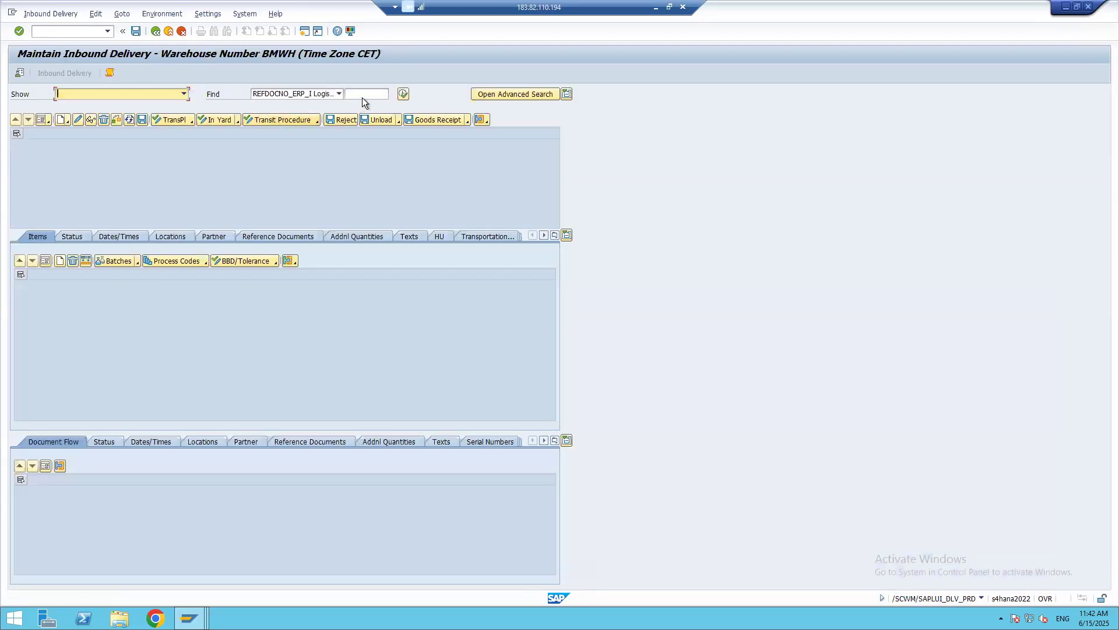
{"action": "left_click", "coordinate": [362, 95]}
{"action": "key", "text": "ctrl+v"}
{"action": "left_click", "coordinate": [403, 95]}
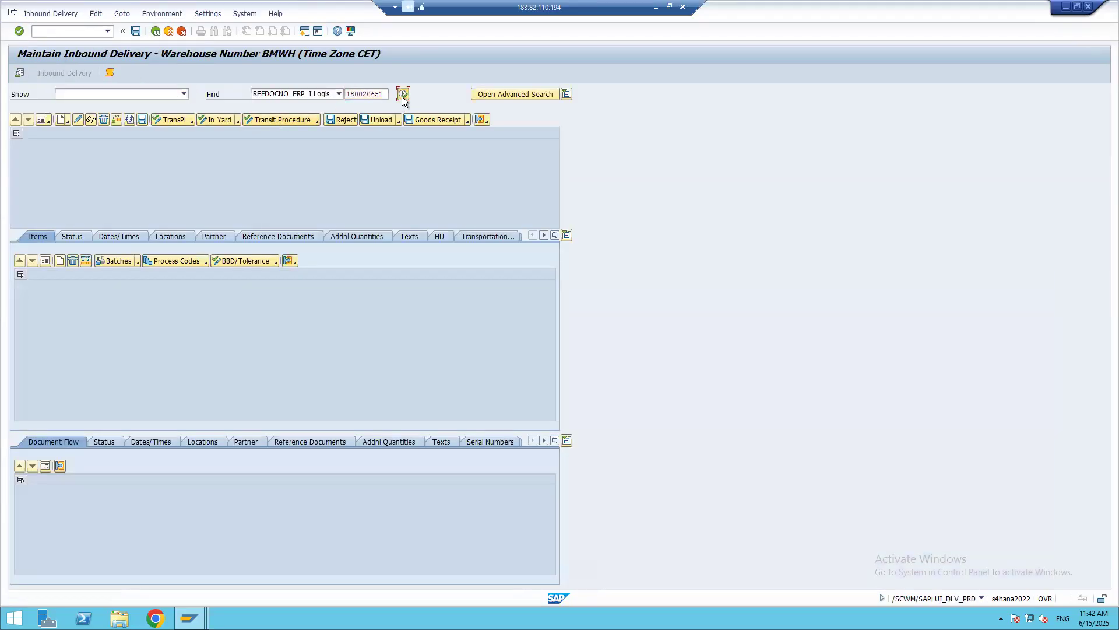
{"action": "left_click", "coordinate": [16, 158]}
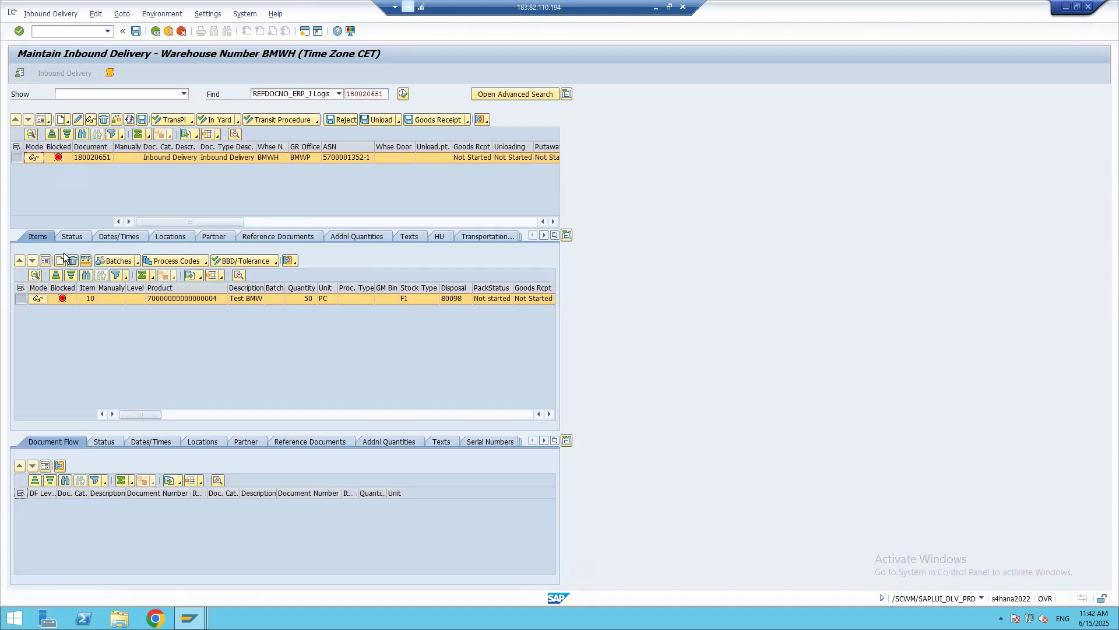
{"action": "left_click", "coordinate": [77, 119]}
Set the warehouse process type of item 10 to 1010 Putaway and have the goods movement bin determined.
{"action": "left_click", "coordinate": [45, 260]}
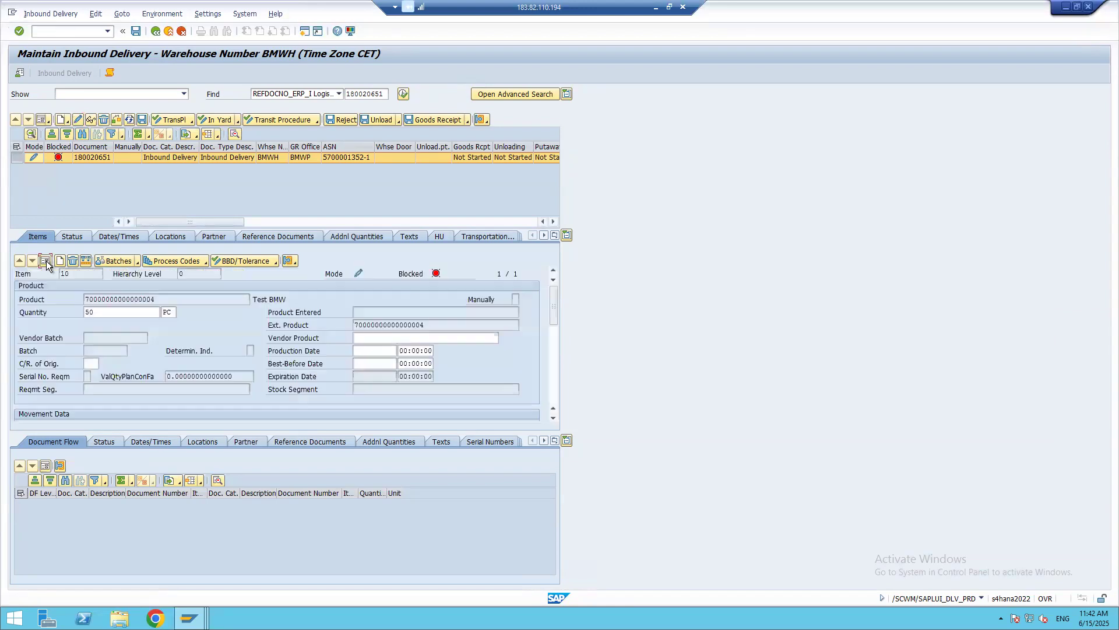
{"action": "left_click_drag", "start_coordinate": [551, 298], "coordinate": [550, 324]}
{"action": "left_click", "coordinate": [95, 338]}
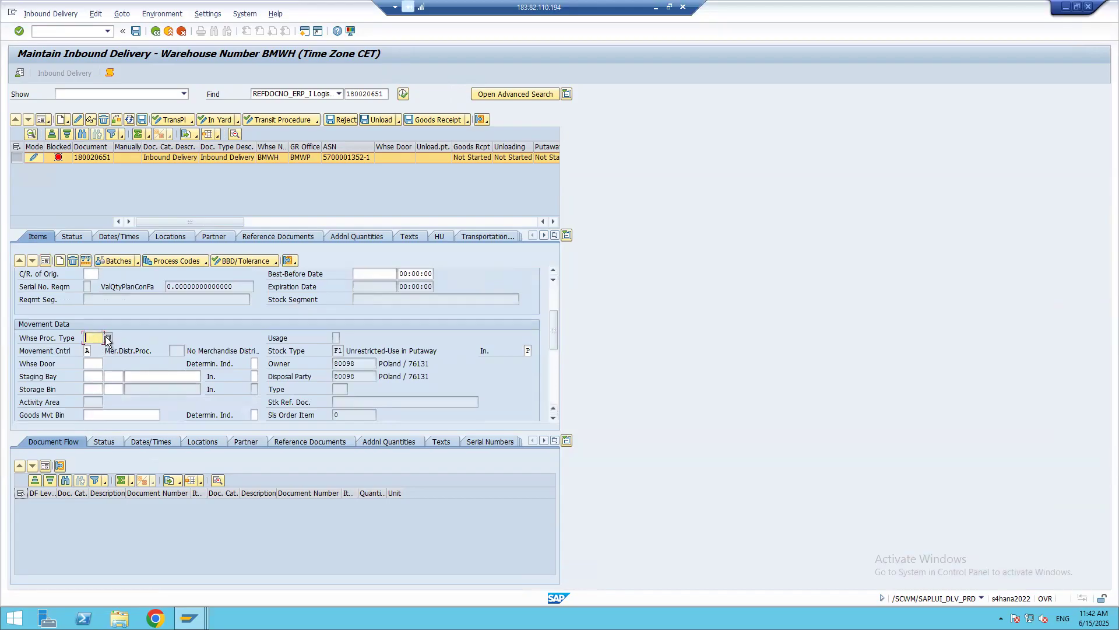
{"action": "left_click", "coordinate": [107, 338]}
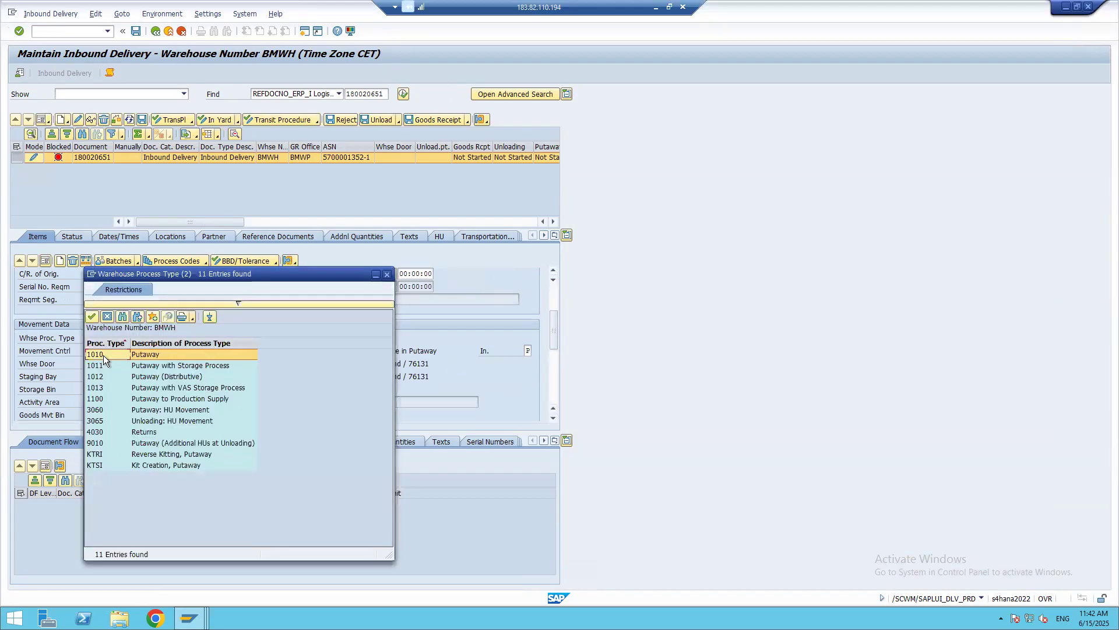
{"action": "double_click", "coordinate": [103, 355]}
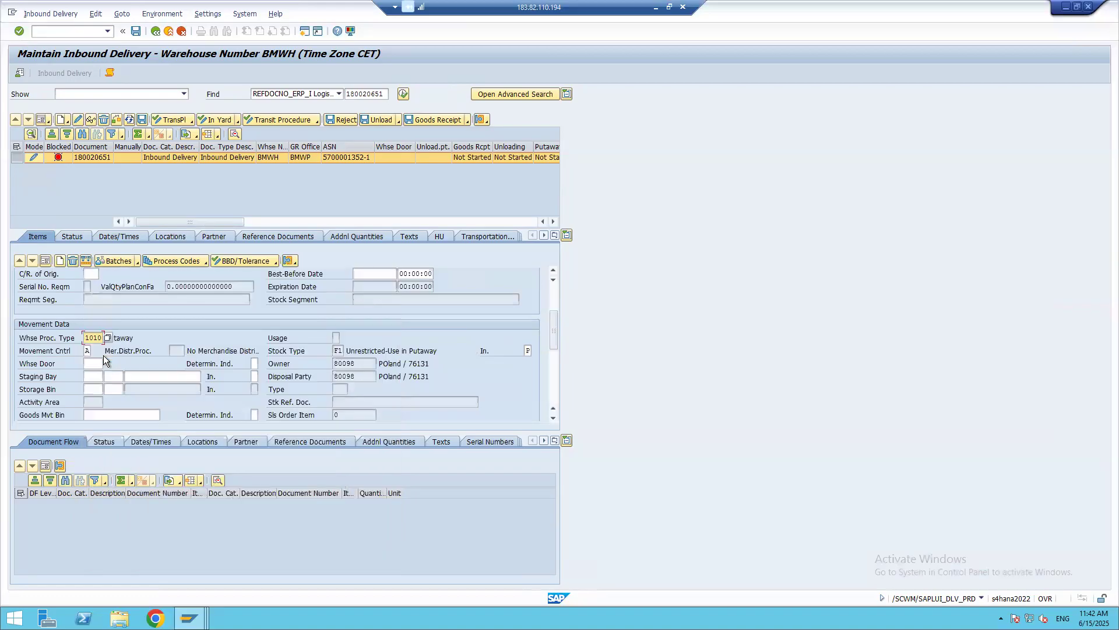
{"action": "left_click", "coordinate": [98, 414]}
{"action": "key", "text": "Return"}
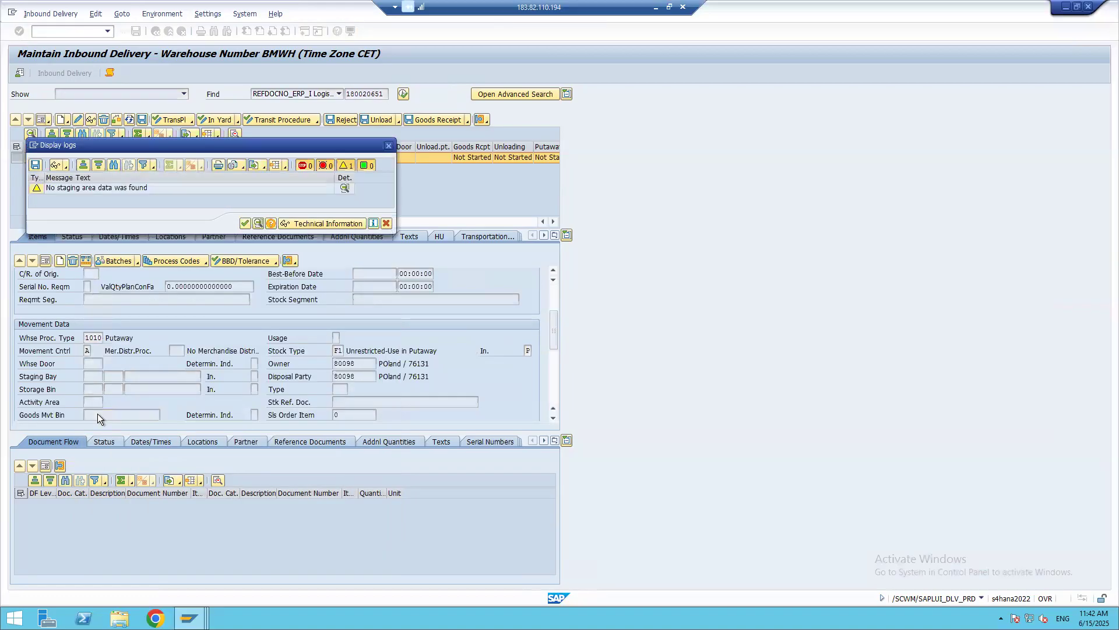
{"action": "left_click", "coordinate": [246, 224]}
Check the item's goods movement bin, save the inbound delivery and dismiss the log.
{"action": "left_click_drag", "start_coordinate": [122, 414], "coordinate": [52, 411]}
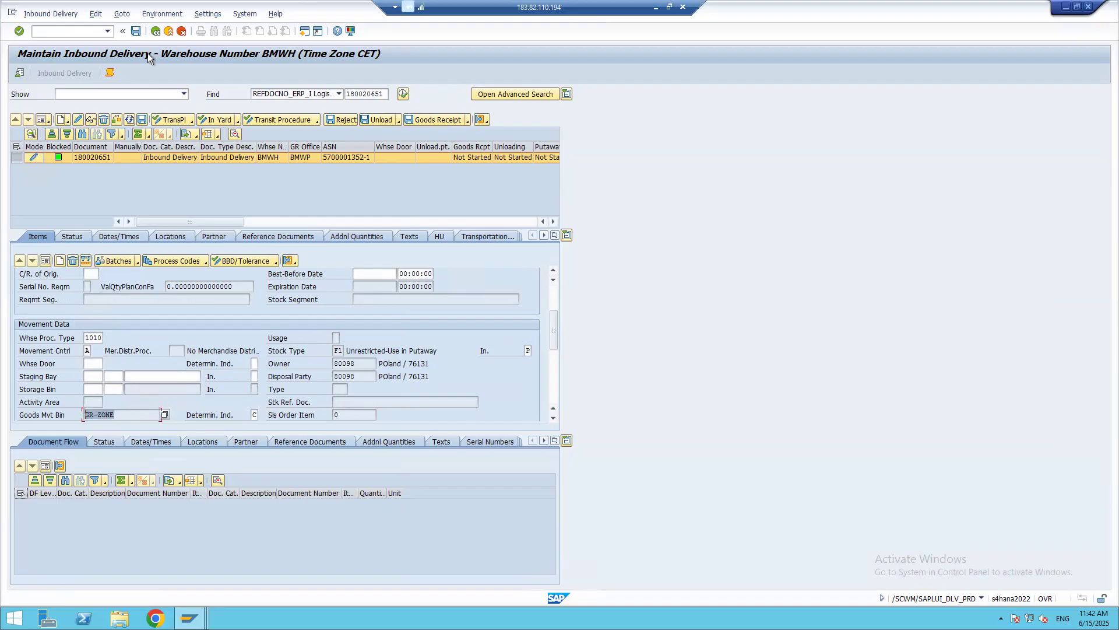
{"action": "left_click", "coordinate": [136, 32]}
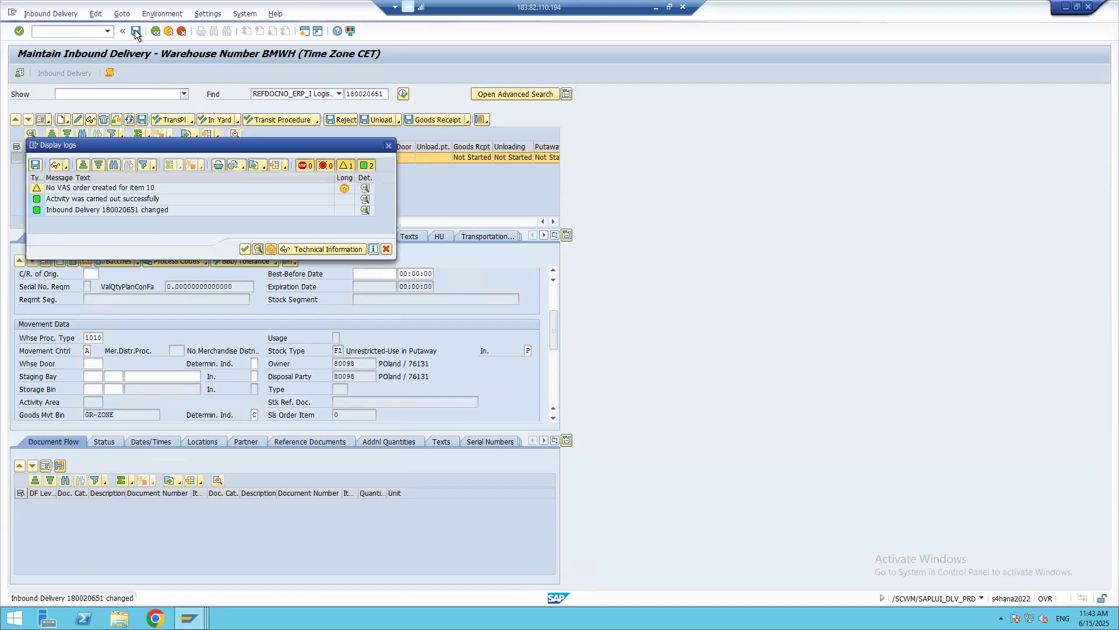
{"action": "left_click", "coordinate": [243, 249]}
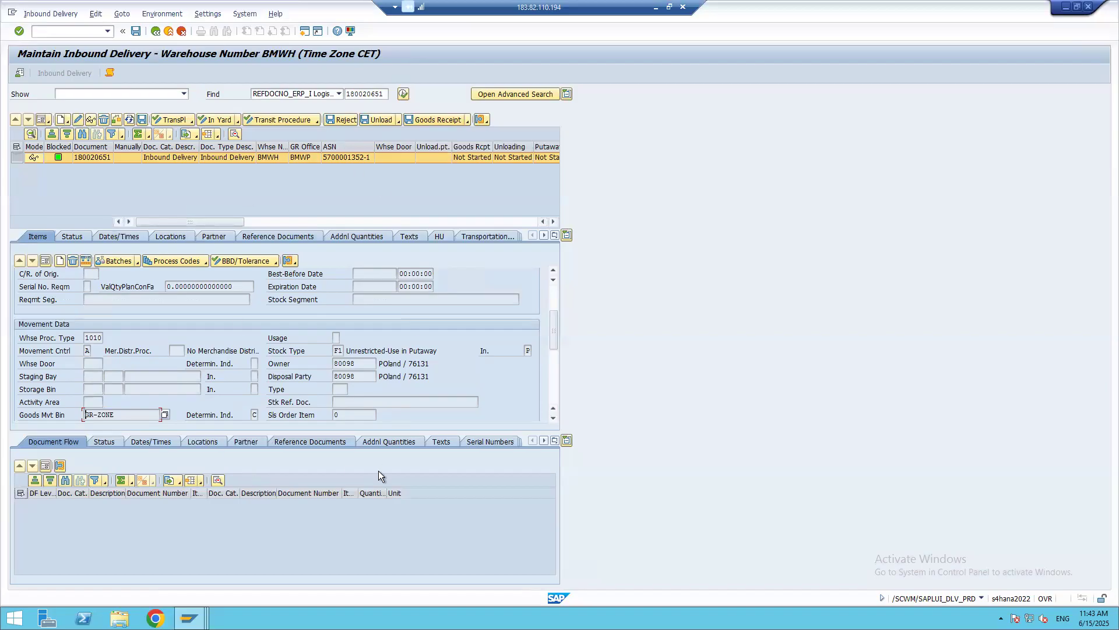
Show the item as a list, widen the goods movement bin column and try to post the goods receipt.
{"action": "left_click", "coordinate": [44, 262]}
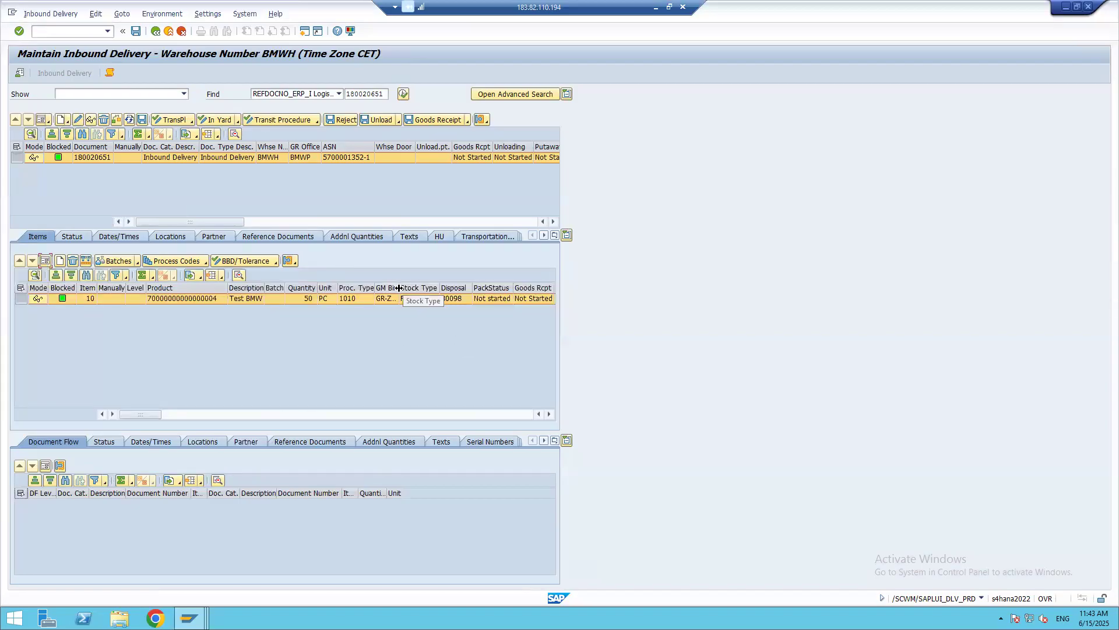
{"action": "left_click_drag", "start_coordinate": [399, 287], "coordinate": [441, 289]}
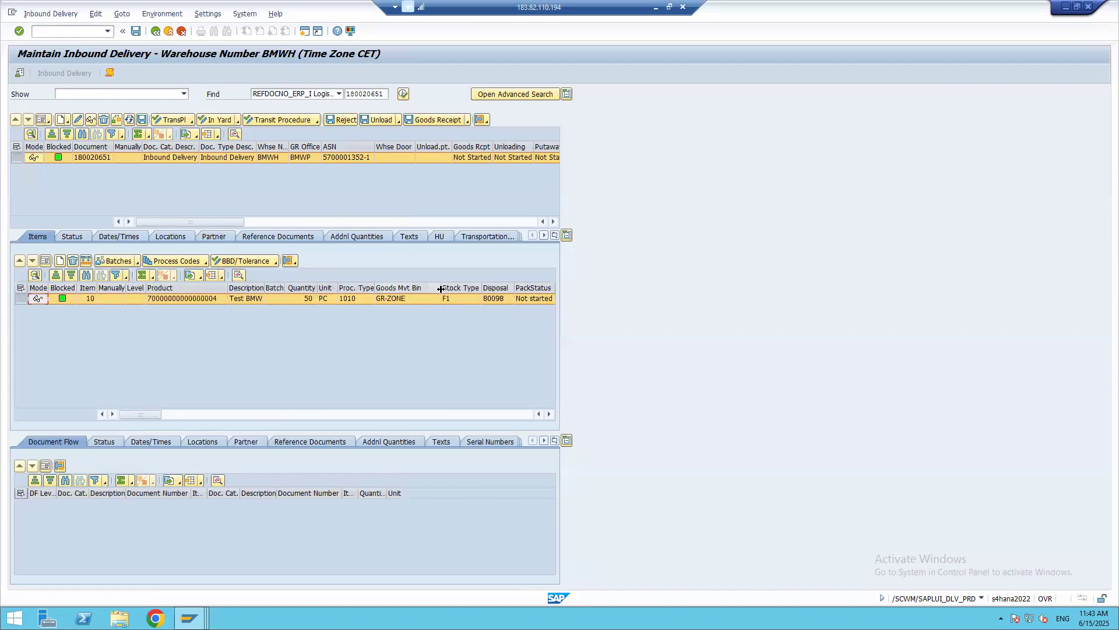
{"action": "left_click", "coordinate": [423, 120]}
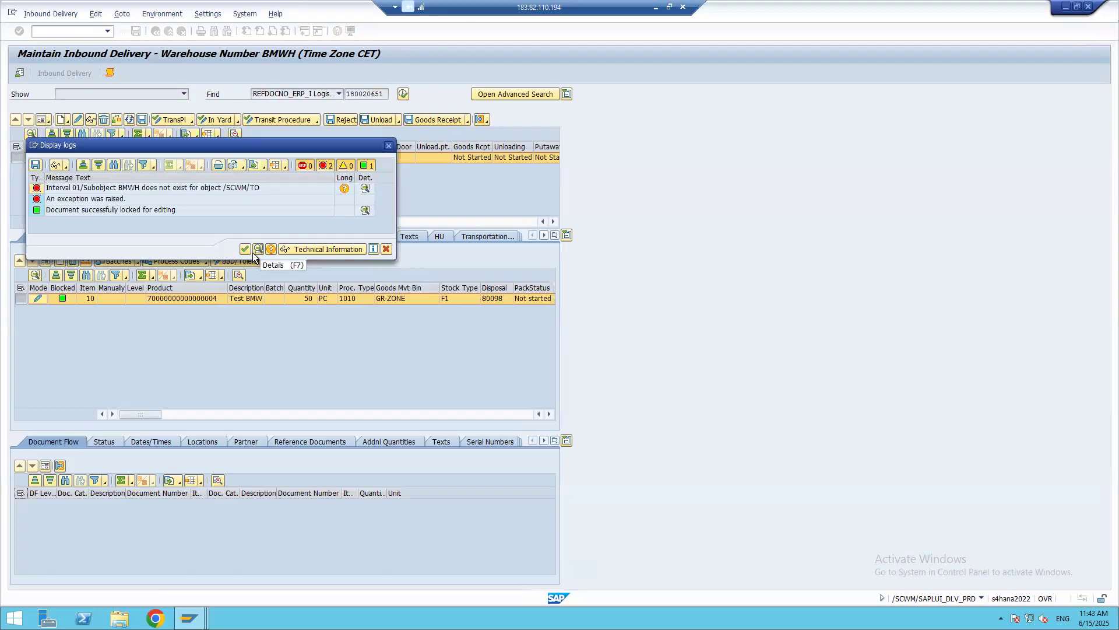
Close the message log and use transaction /nspro to locate Define Number Ranges under Extended Warehouse Management > Master Data in the Customizing guide.
{"action": "left_click", "coordinate": [389, 146]}
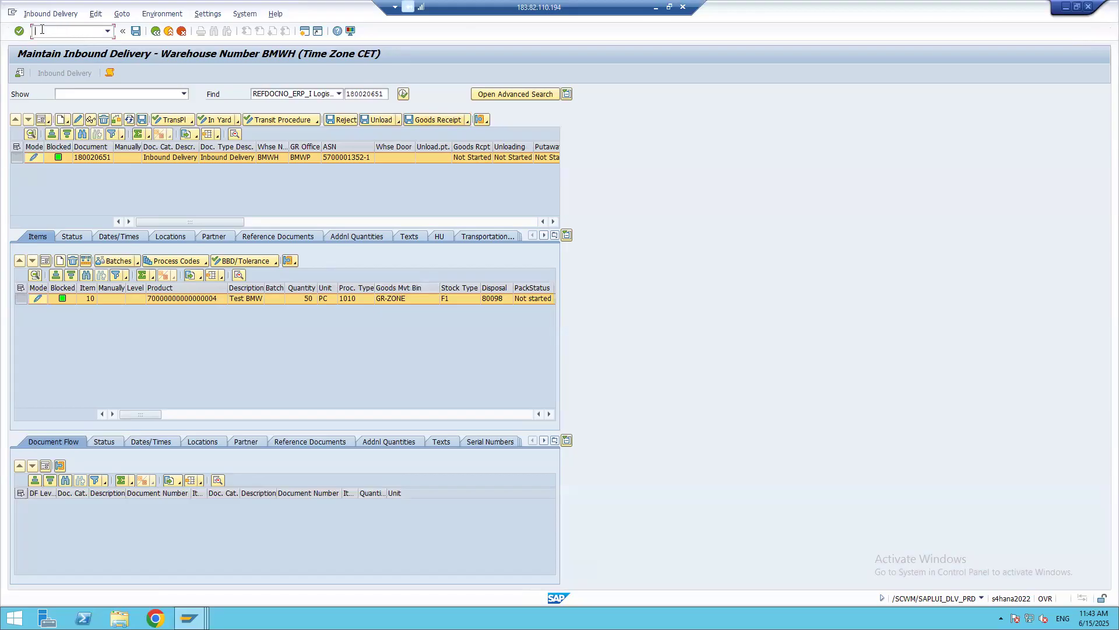
{"action": "type", "text": "/nspro"}
{"action": "key", "text": "Return"}
{"action": "left_click", "coordinate": [51, 74]}
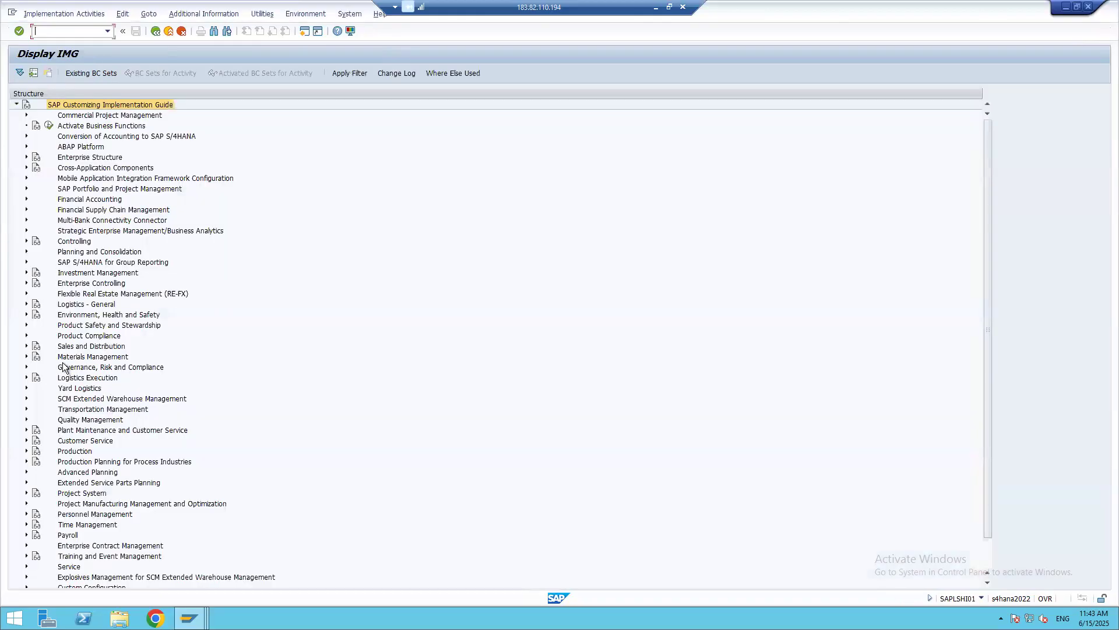
{"action": "left_click", "coordinate": [27, 399]}
{"action": "left_click", "coordinate": [36, 409]}
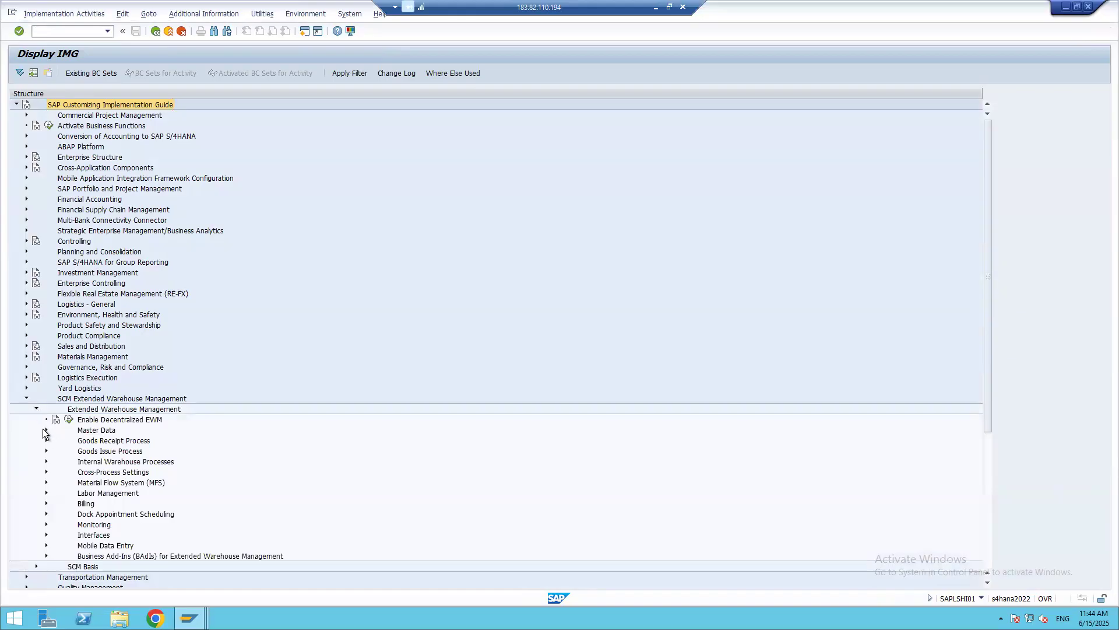
{"action": "left_click", "coordinate": [46, 430]}
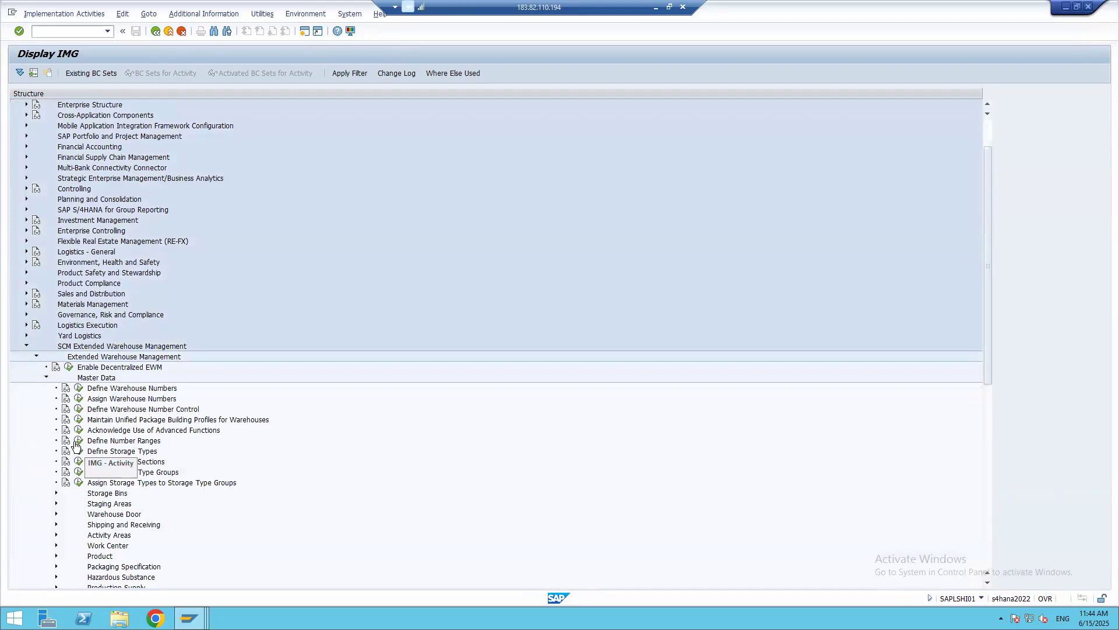
{"action": "left_click", "coordinate": [109, 442]}
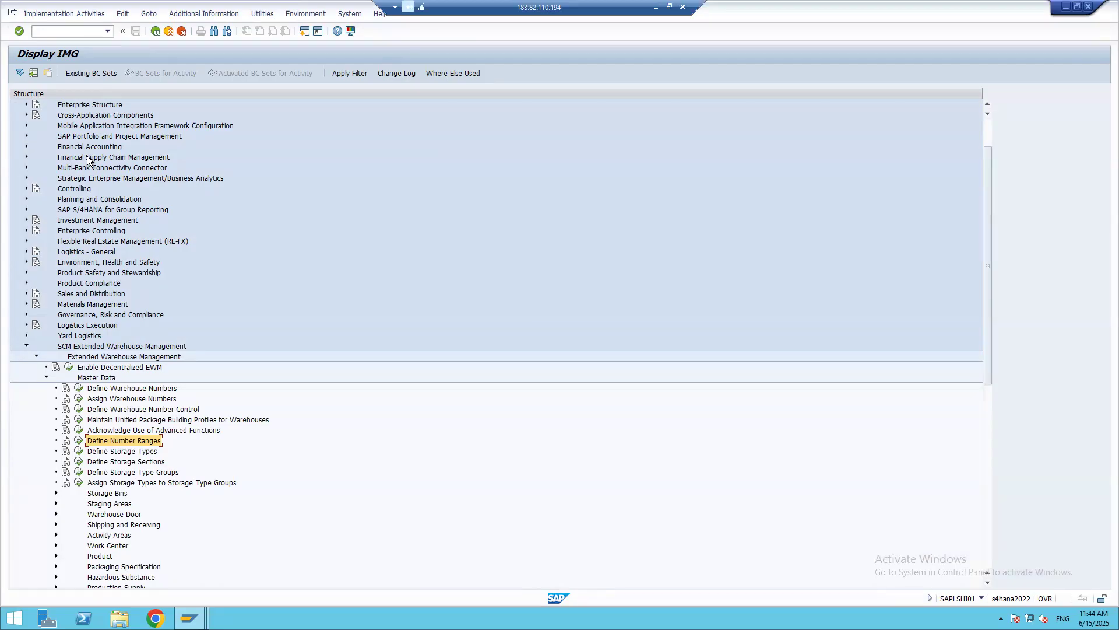
Switch to the Create Storage Bin session and start number range object maintenance with transaction /nsnro.
{"action": "key", "text": "alt+Tab"}
{"action": "key", "text": "alt+Tab"}
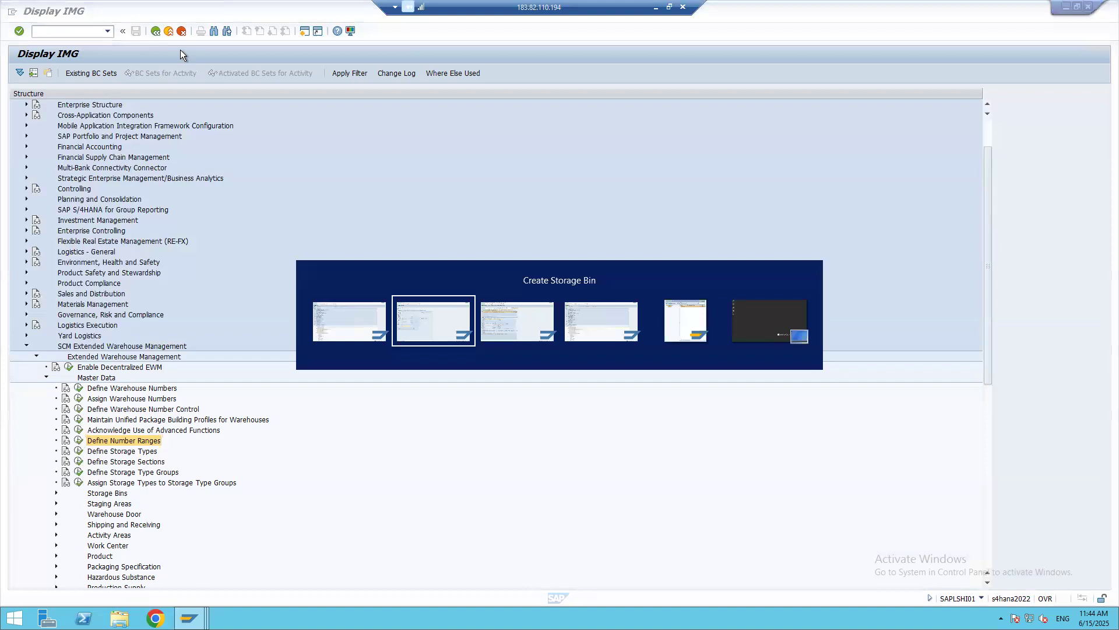
{"action": "left_click", "coordinate": [47, 30]}
{"action": "type", "text": "/nsnro"}
{"action": "key", "text": "Return"}
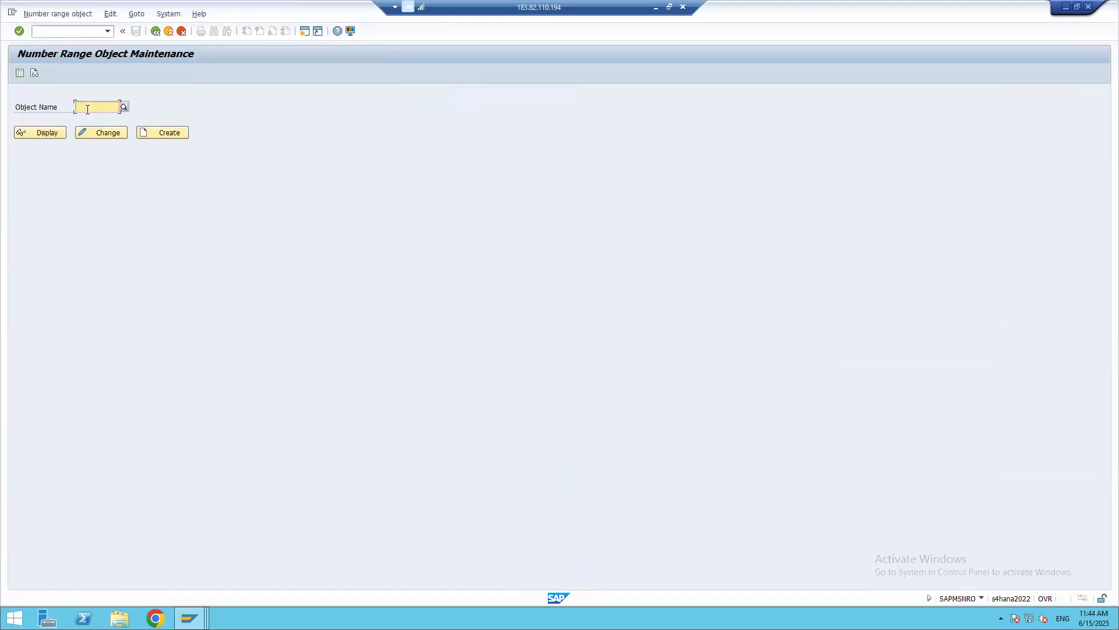
Switch to the other Customizing session and open inbound delivery maintenance with transaction /n/scwm/prdi.
{"action": "key", "text": "alt+Tab"}
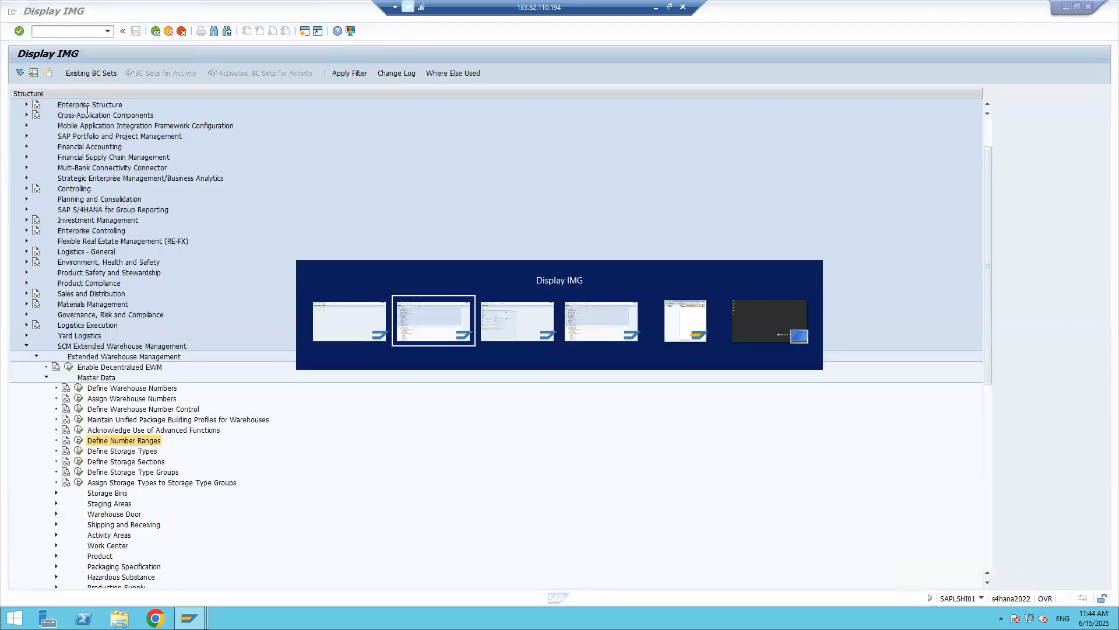
{"action": "key", "text": "alt+Tab"}
{"action": "key", "text": "alt+Tab"}
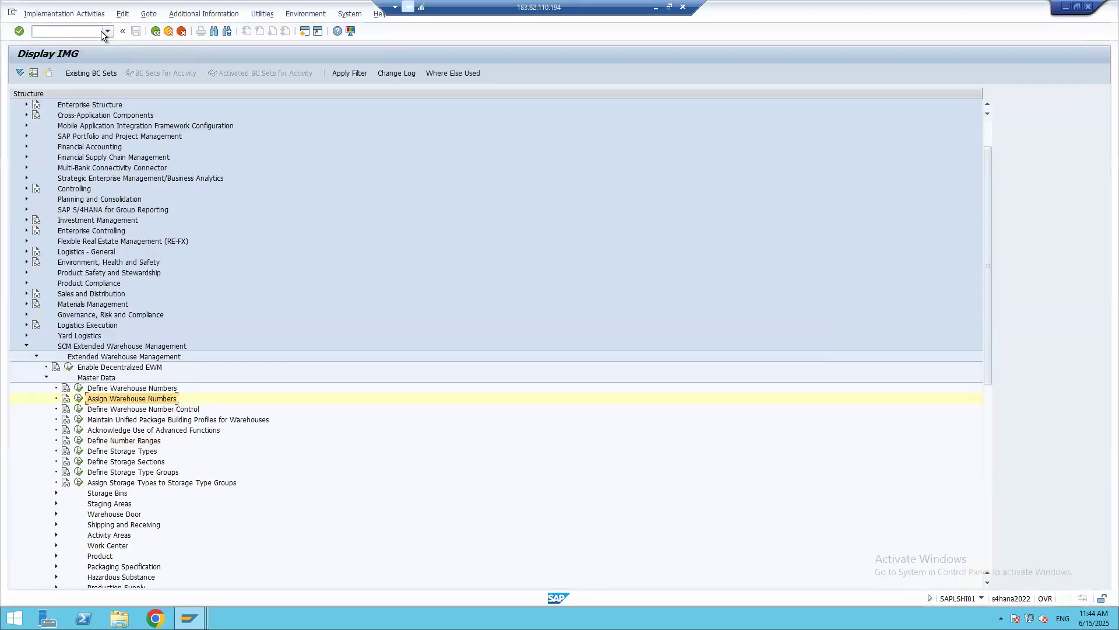
{"action": "left_click", "coordinate": [106, 32]}
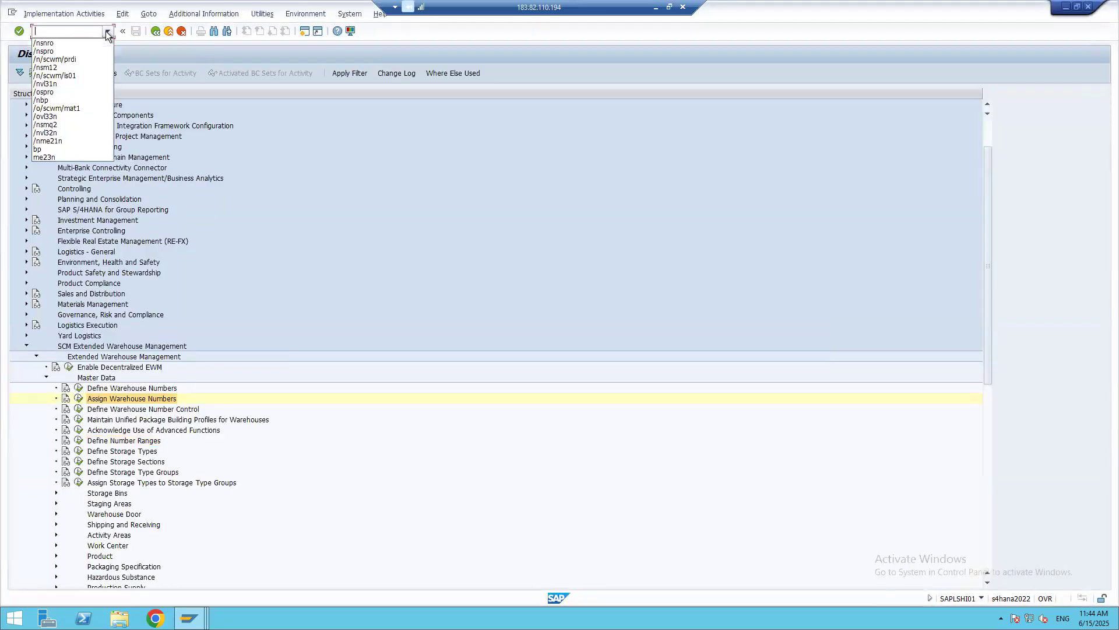
{"action": "left_click", "coordinate": [66, 58]}
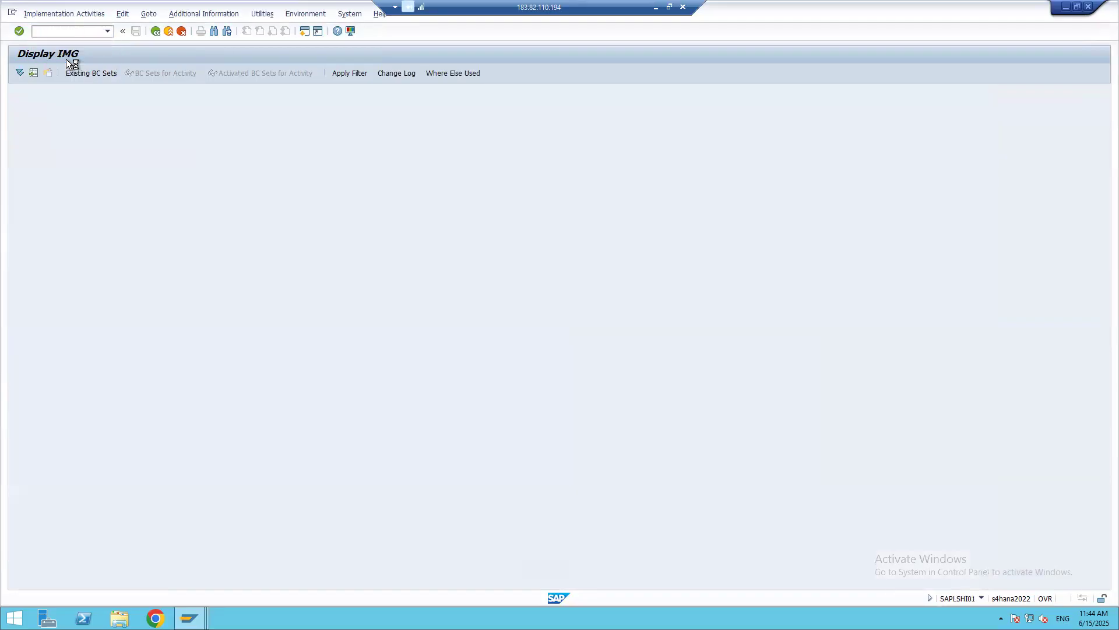
Find inbound delivery 180020651 by its ERP reference document number and try to post its goods receipt.
{"action": "left_click", "coordinate": [365, 95]}
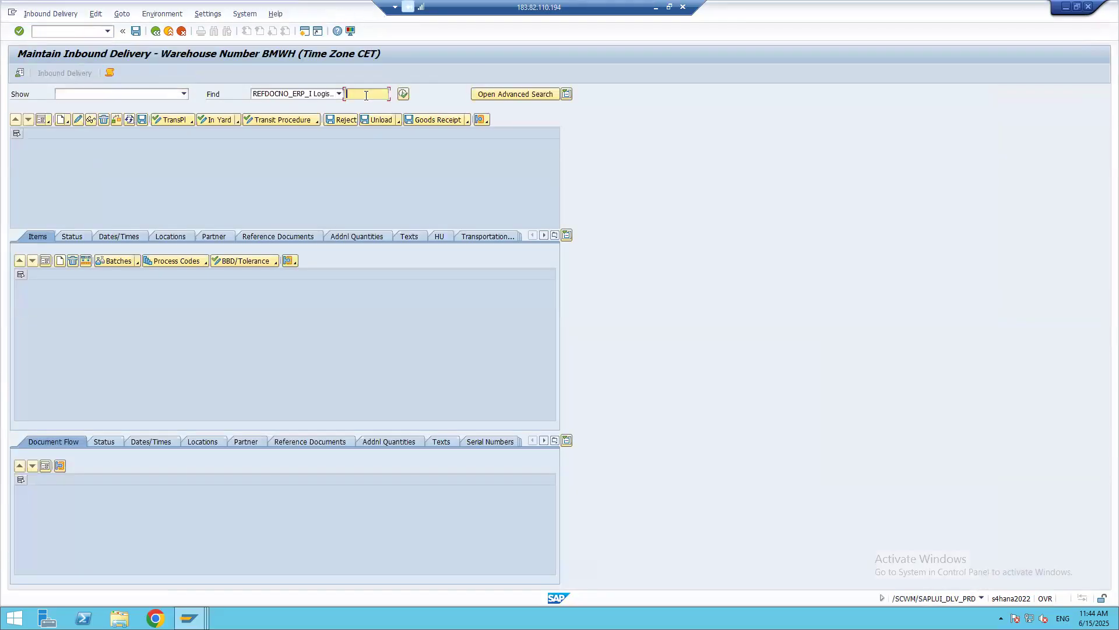
{"action": "key", "text": "Down"}
{"action": "key", "text": "Return"}
{"action": "left_click", "coordinate": [402, 93]}
{"action": "left_click", "coordinate": [18, 156]}
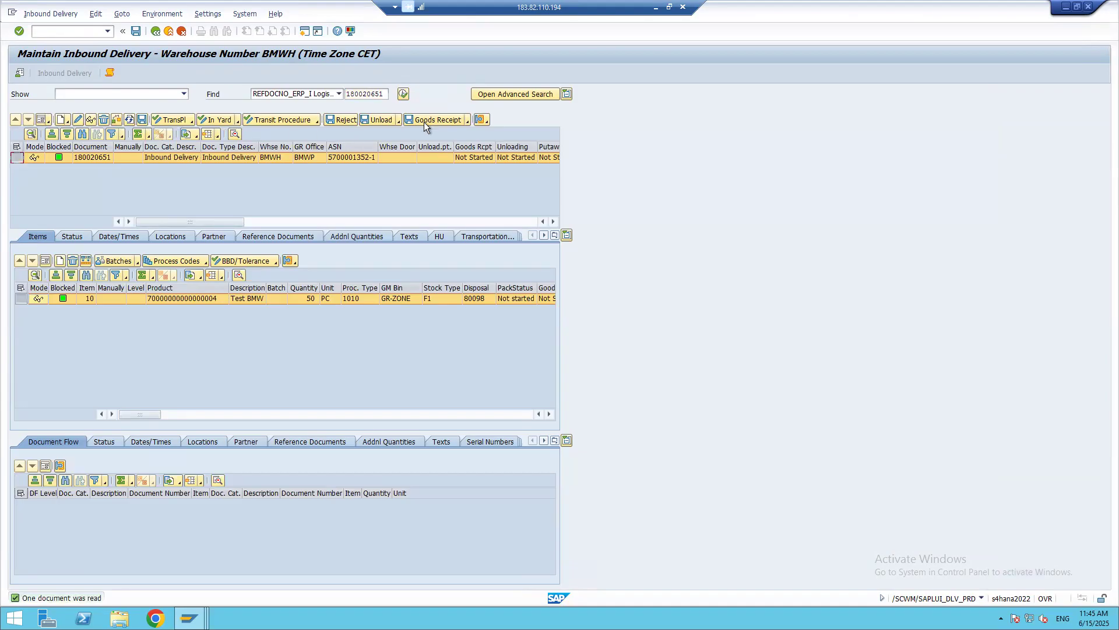
{"action": "left_click", "coordinate": [438, 119]}
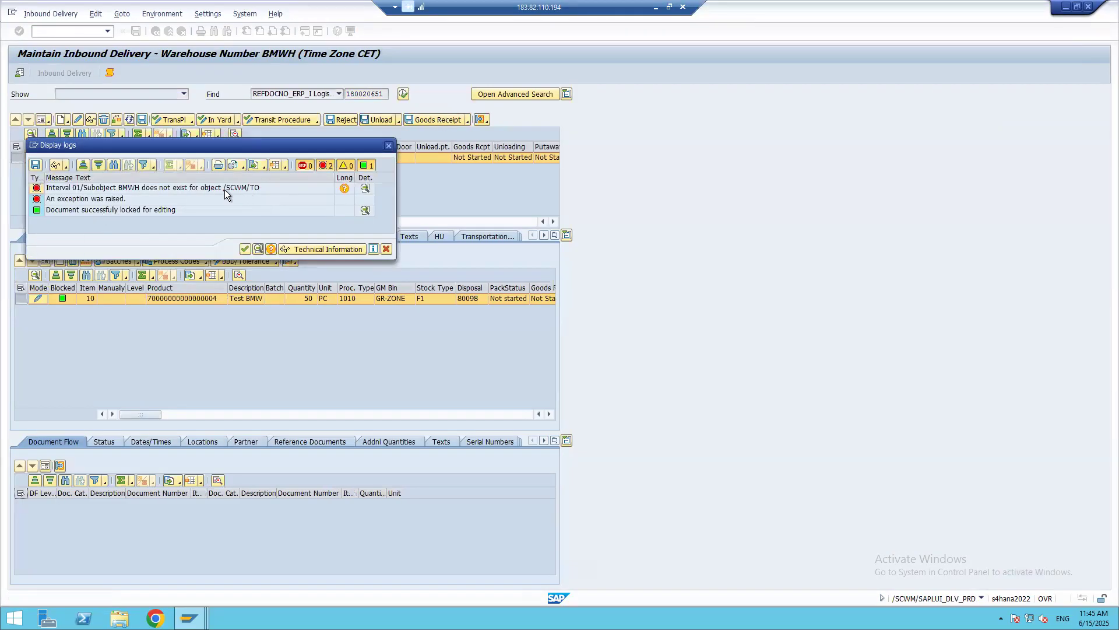
In the number range maintenance session, open the intervals of object /SCWM/TO for editing for warehouse number BMWH.
{"action": "key", "text": "alt+Tab"}
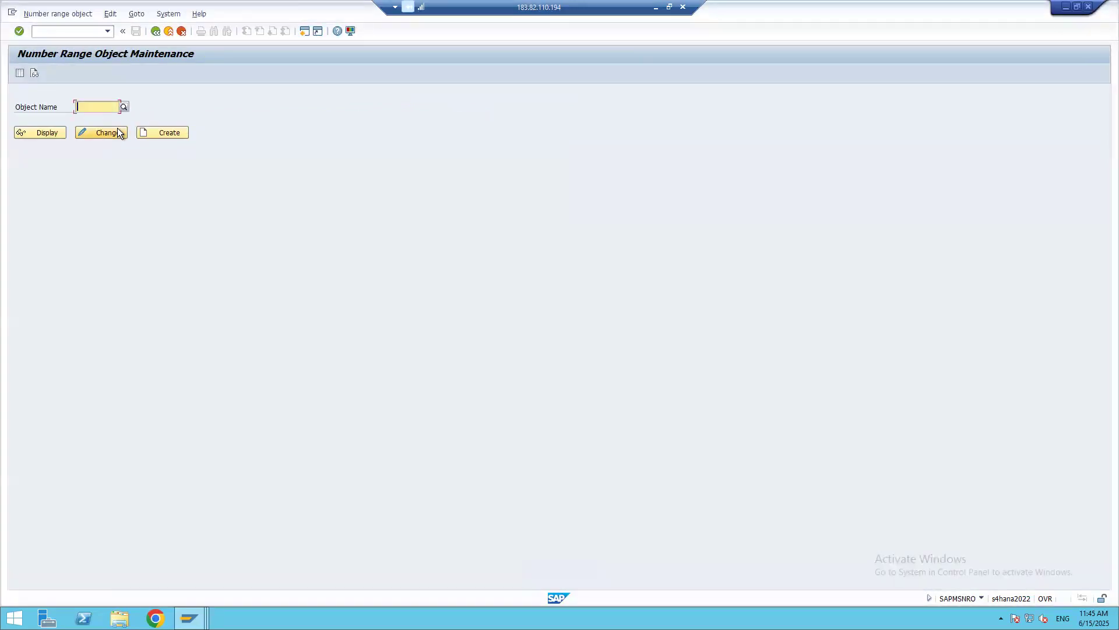
{"action": "type", "text": "/scwm/to"}
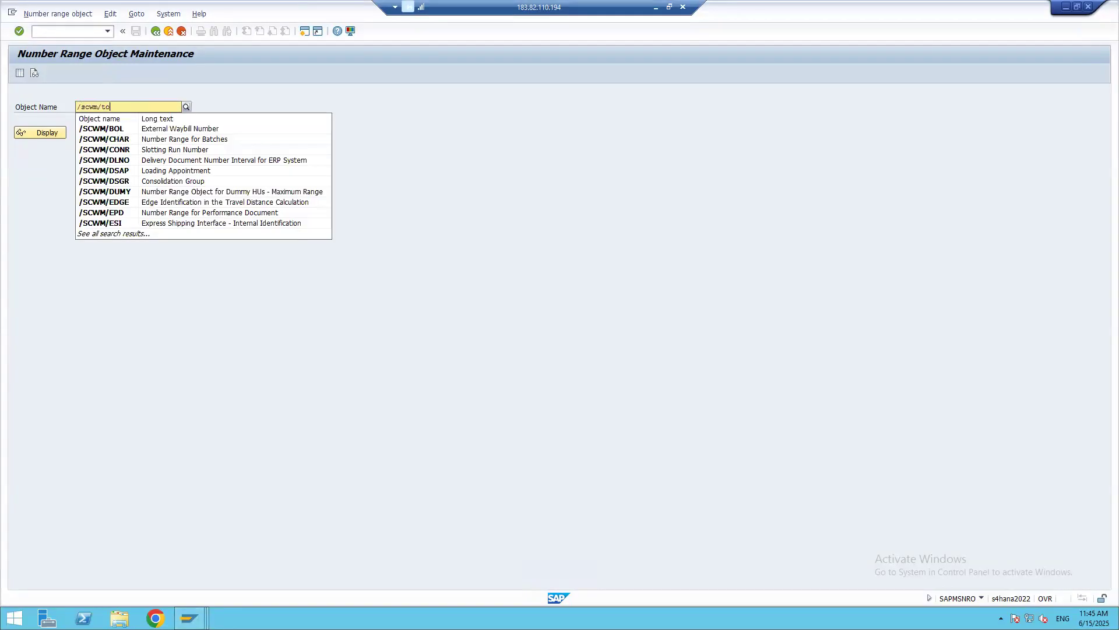
{"action": "key", "text": "Return"}
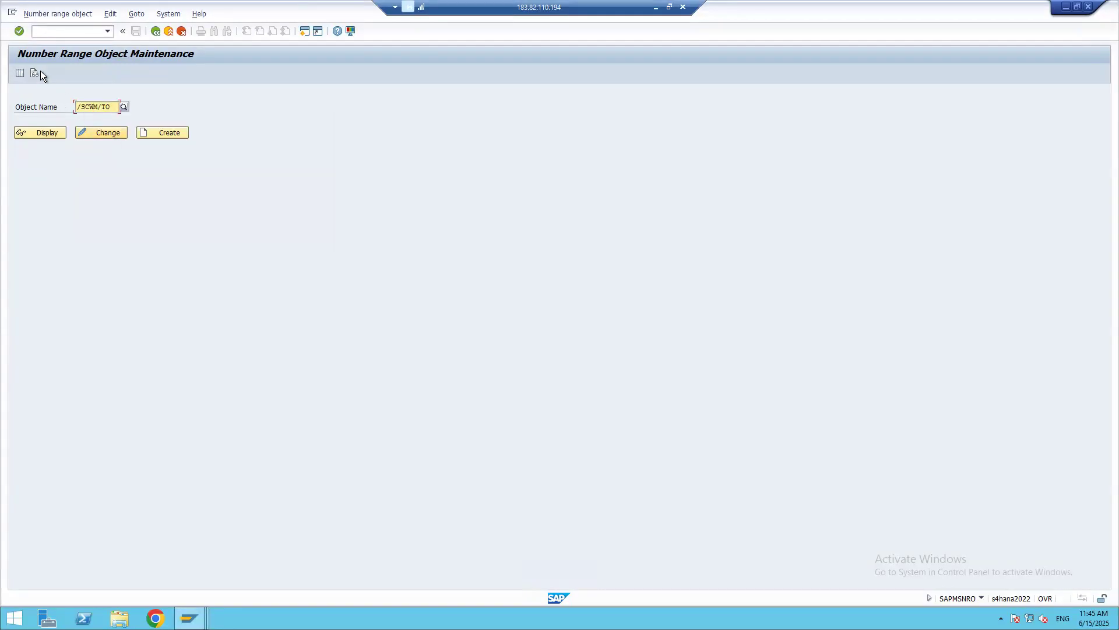
{"action": "left_click", "coordinate": [20, 73]}
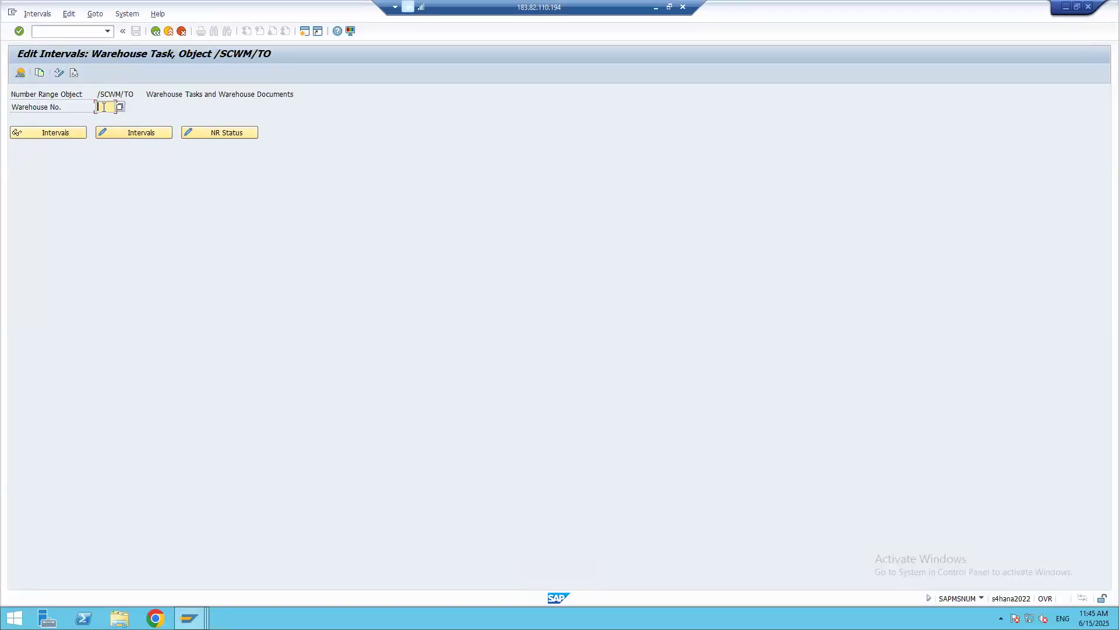
{"action": "type", "text": "B1"}
{"action": "type", "text": "WH"}
{"action": "left_click", "coordinate": [133, 133]}
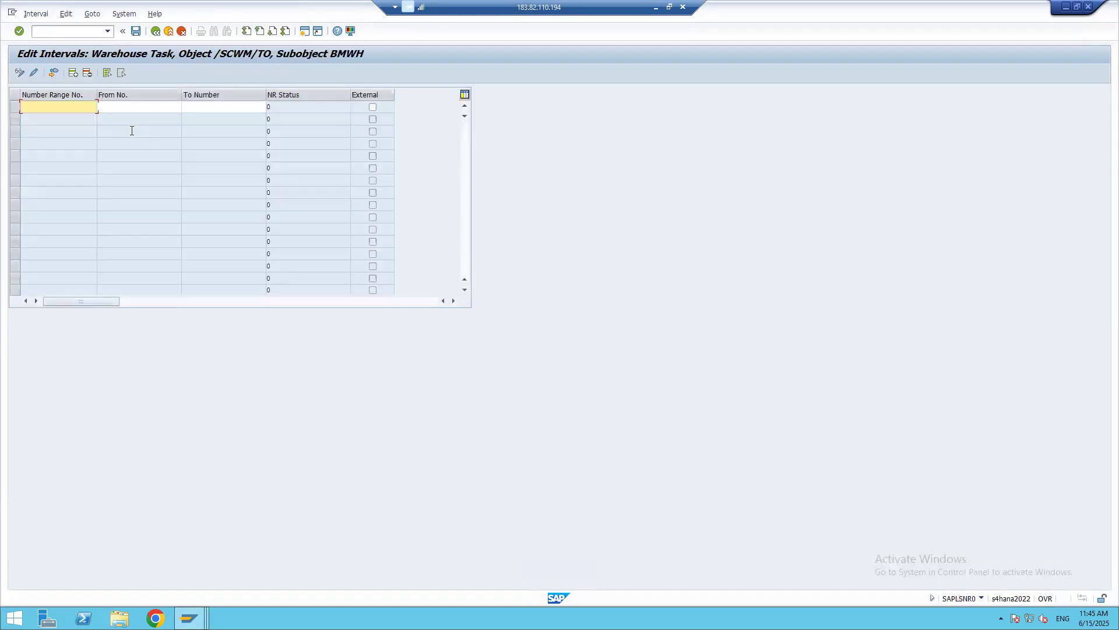
Create number range interval 01 from 1000 to 9999 for warehouse BMWH and save it.
{"action": "type", "text": "01"}
{"action": "key", "text": "alt+Tab"}
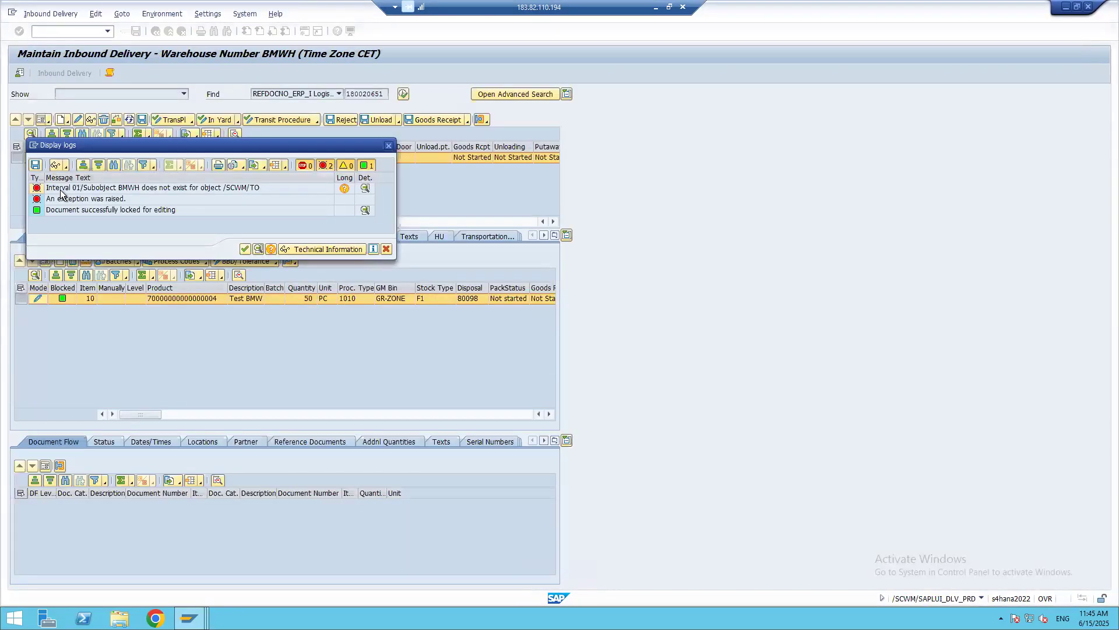
{"action": "key", "text": "alt+Tab"}
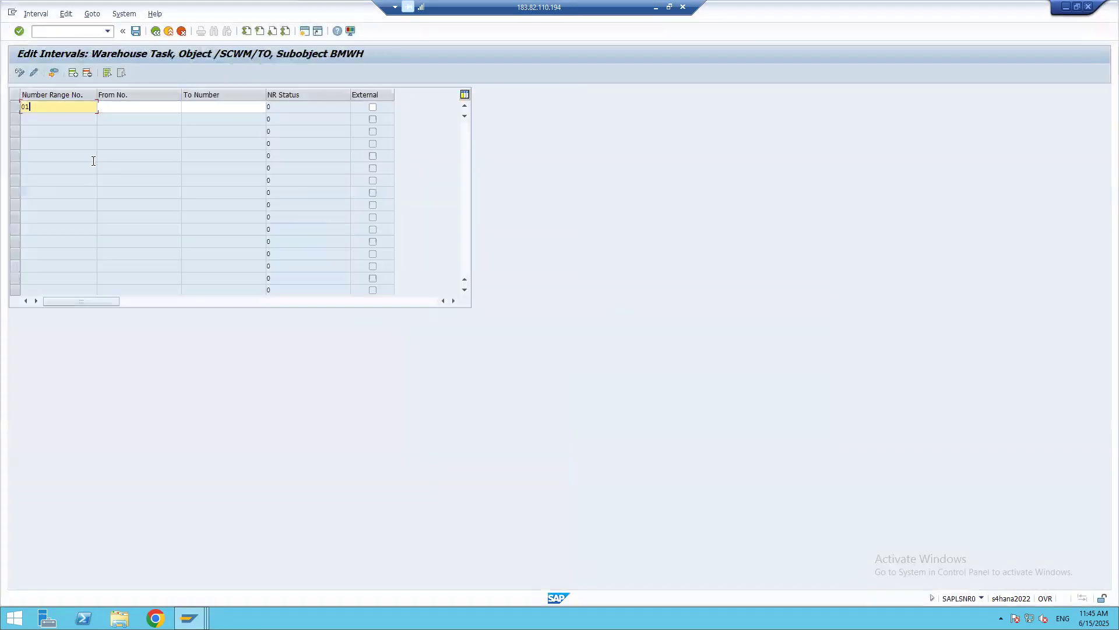
{"action": "left_click", "coordinate": [125, 107]}
{"action": "type", "text": "1000"}
{"action": "key", "text": "Tab"}
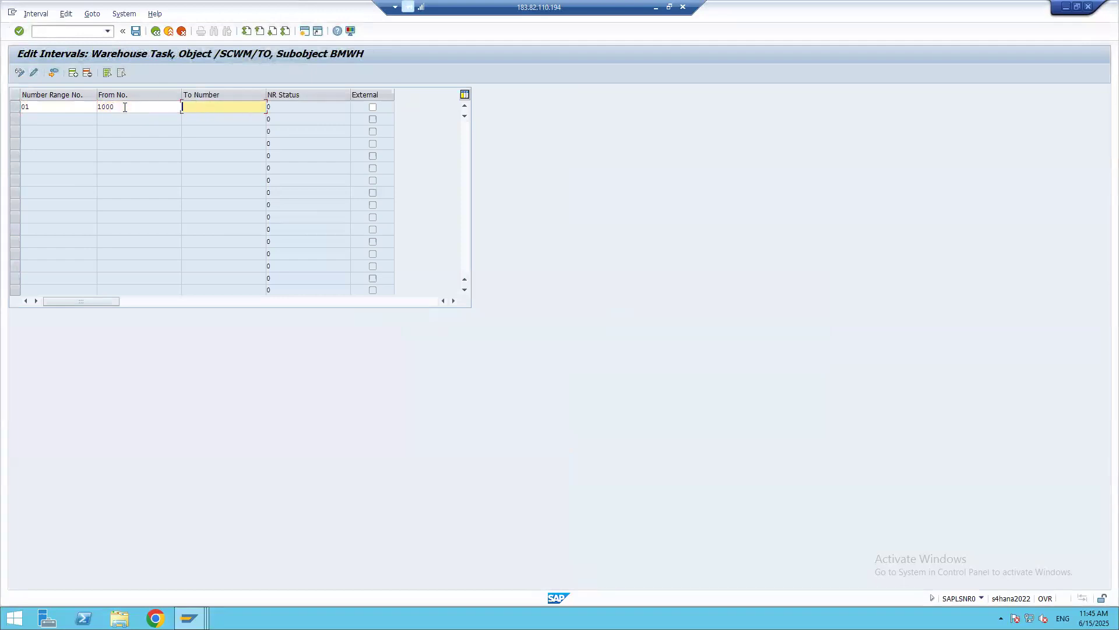
{"action": "type", "text": "9999"}
{"action": "key", "text": "Return"}
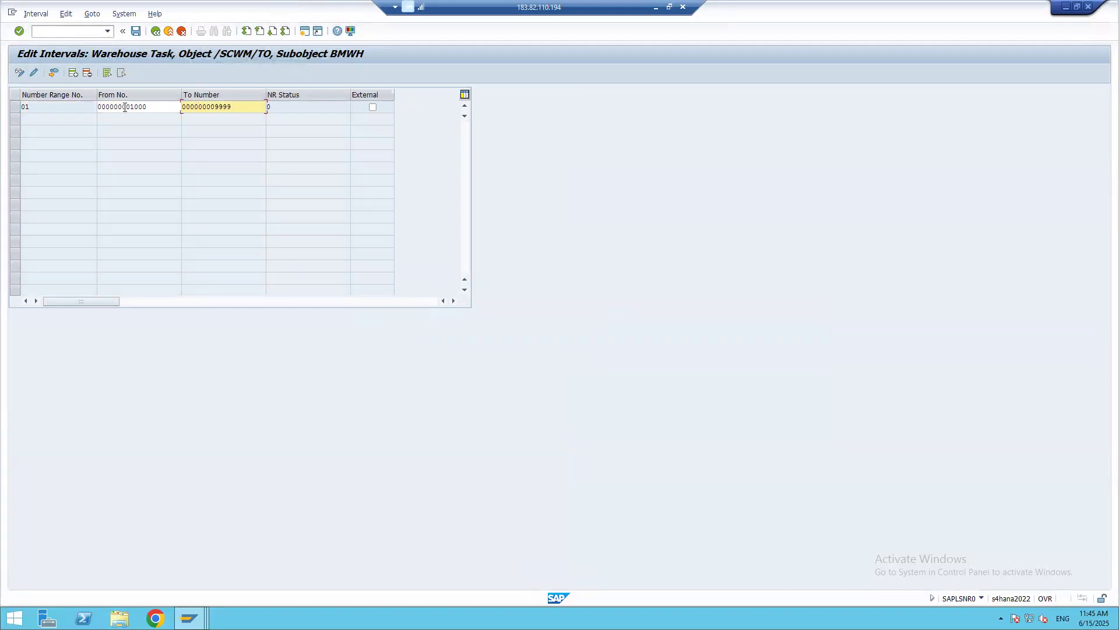
{"action": "left_click", "coordinate": [135, 31]}
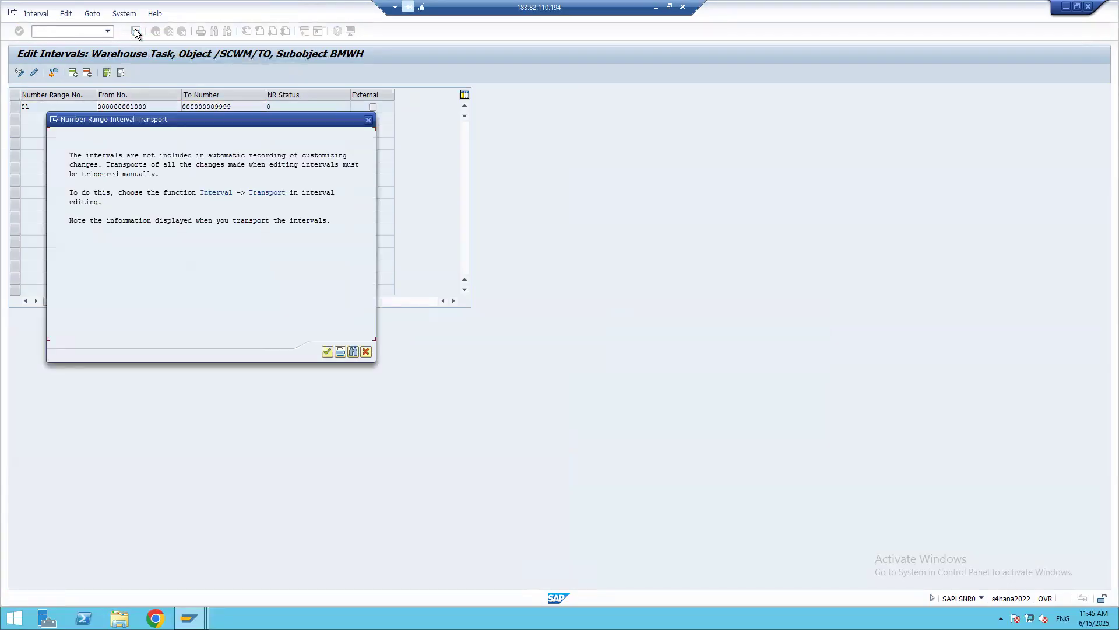
{"action": "left_click", "coordinate": [327, 351]}
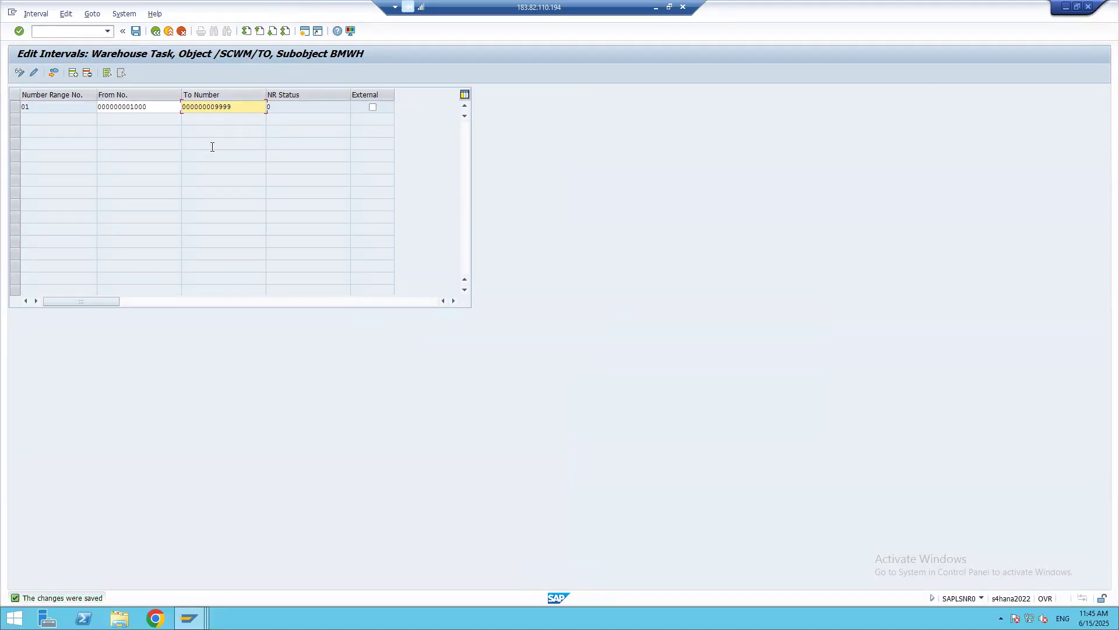
Leave interval editing, return to the inbound delivery session, close the message log, and reload and select delivery 180020651.
{"action": "left_click", "coordinate": [155, 31]}
{"action": "left_click", "coordinate": [155, 31]}
{"action": "key", "text": "alt+Tab"}
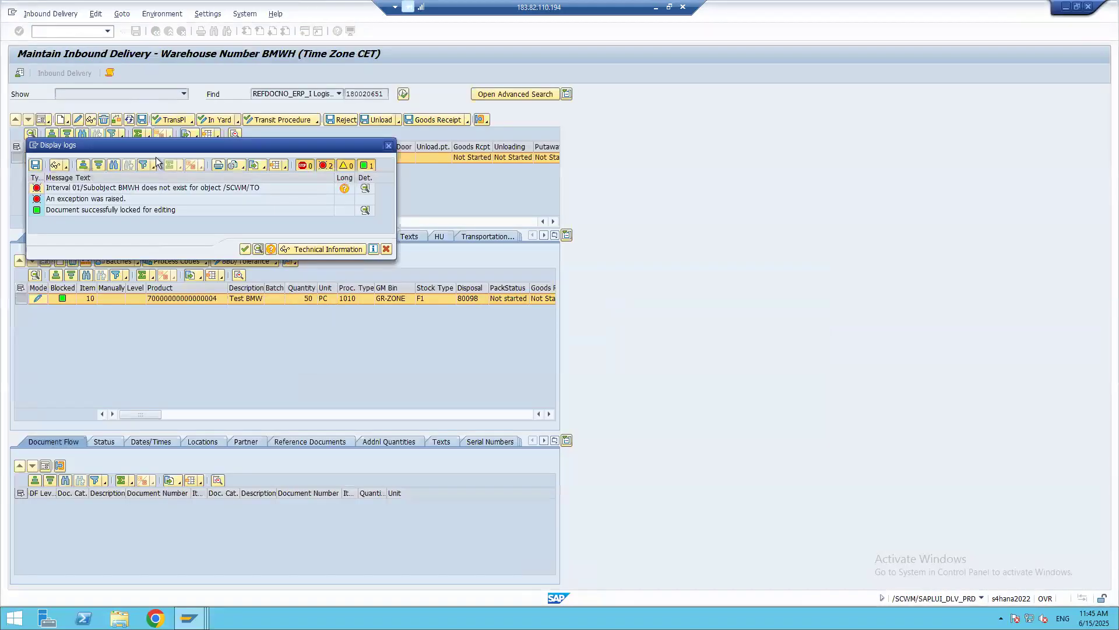
{"action": "left_click", "coordinate": [389, 146]}
{"action": "left_click", "coordinate": [403, 94]}
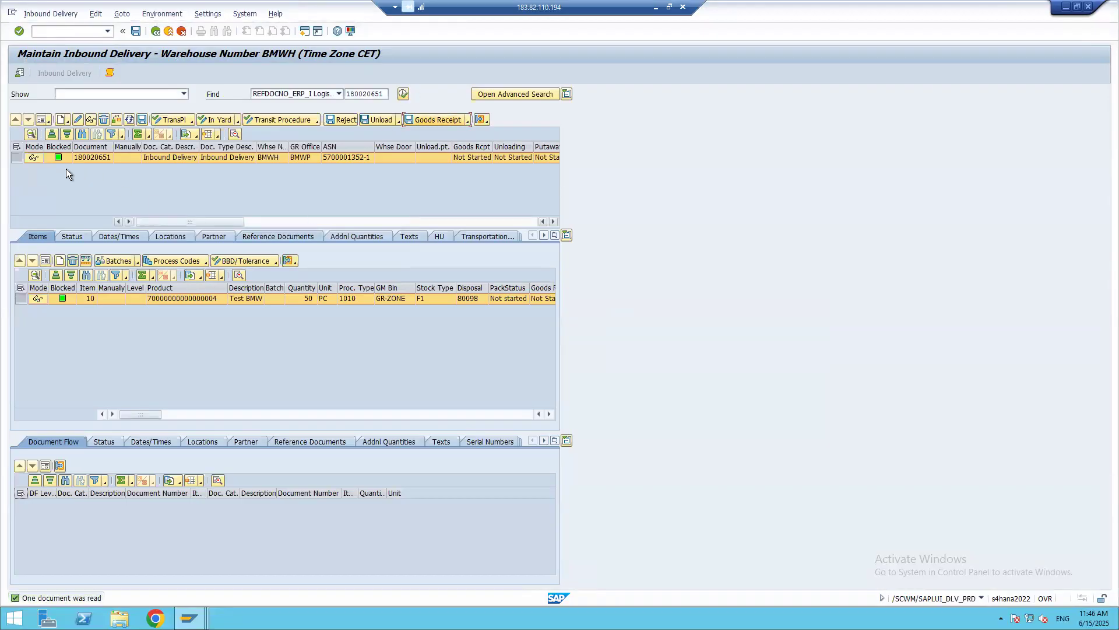
{"action": "left_click", "coordinate": [16, 157]}
Switch to the Customizing guide and open Assign Number Range Intervals to Warehouse Number from the Define Number Ranges activity.
{"action": "key", "text": "alt+Tab"}
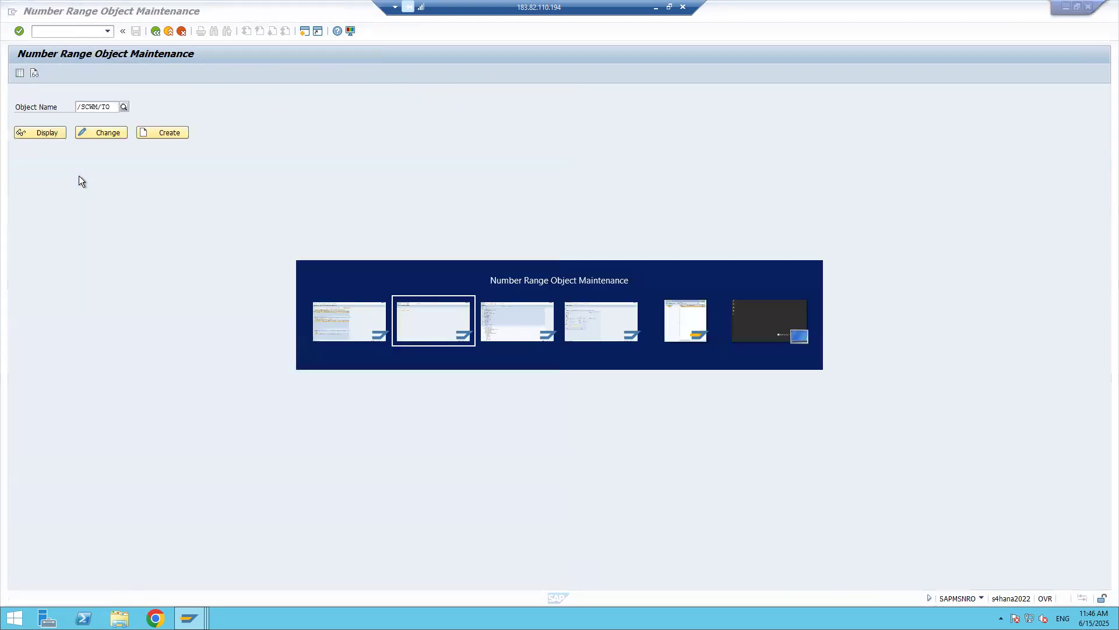
{"action": "key", "text": "alt+Tab"}
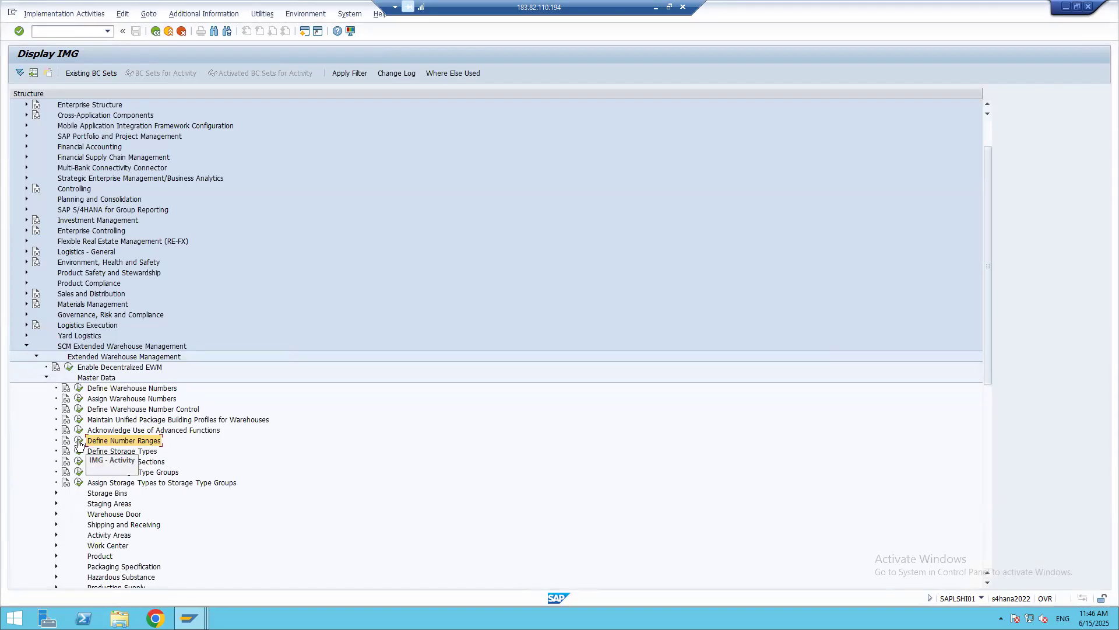
{"action": "left_click", "coordinate": [37, 357]}
{"action": "left_click", "coordinate": [36, 357]}
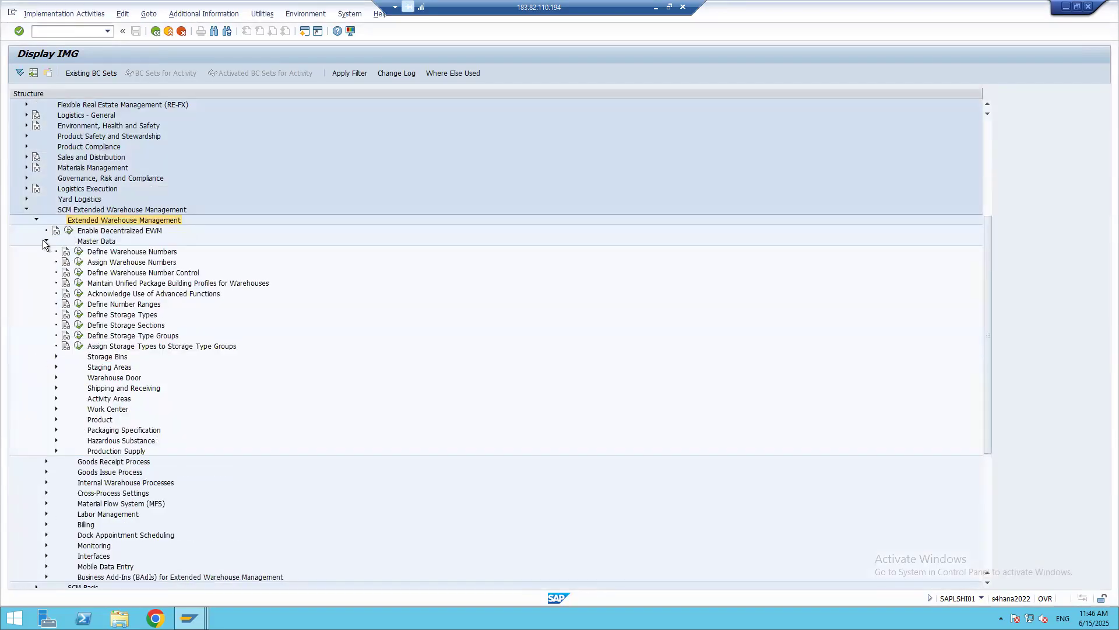
{"action": "left_click", "coordinate": [78, 304]}
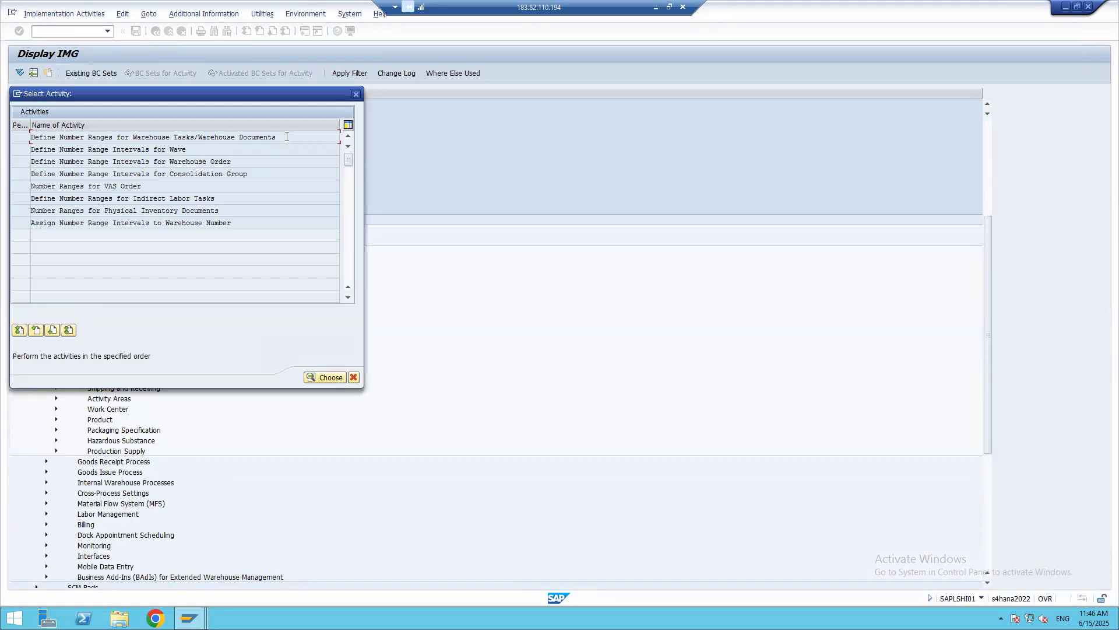
{"action": "left_click_drag", "start_coordinate": [288, 137], "coordinate": [18, 138]}
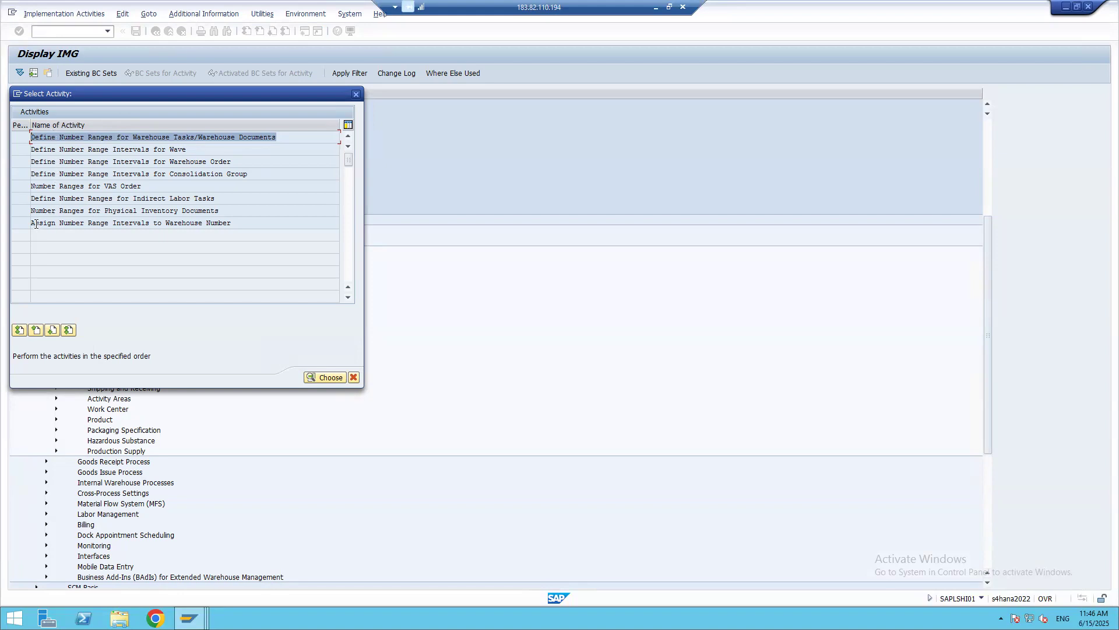
{"action": "double_click", "coordinate": [236, 227]}
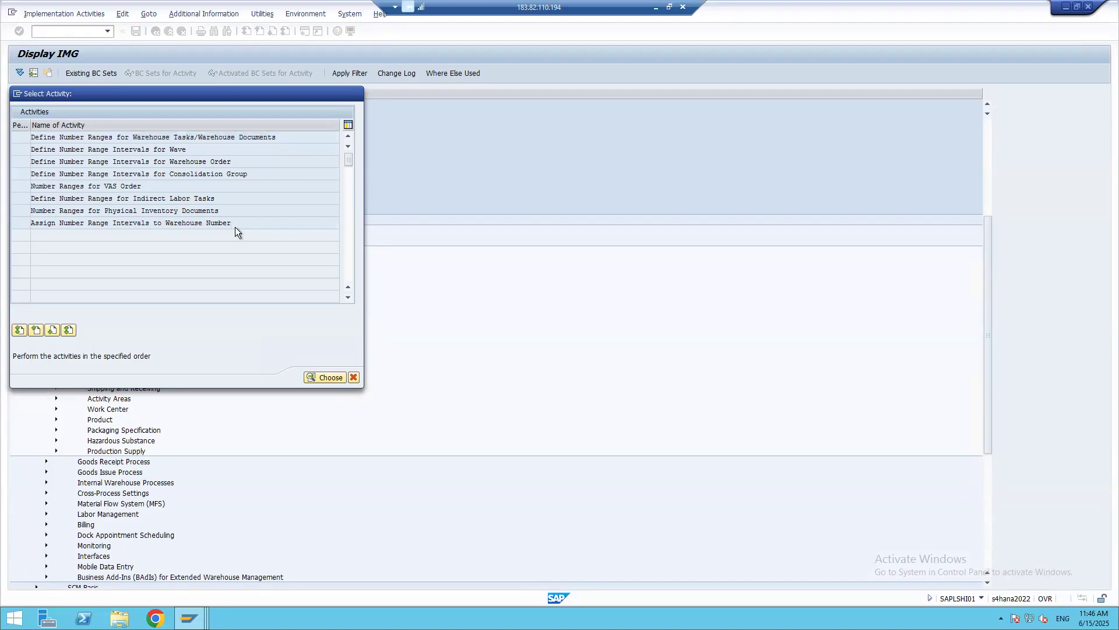
Position the interval assignment table on the entry for warehouse number BMWH.
{"action": "left_click", "coordinate": [127, 580]}
{"action": "type", "text": "BMW"}
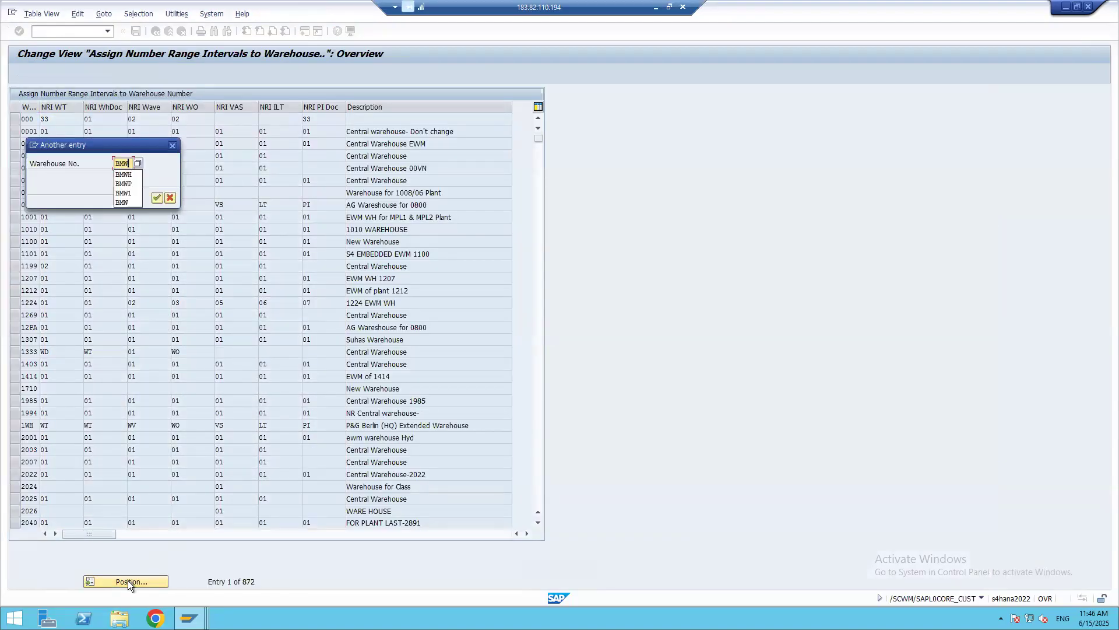
{"action": "key", "text": "Return"}
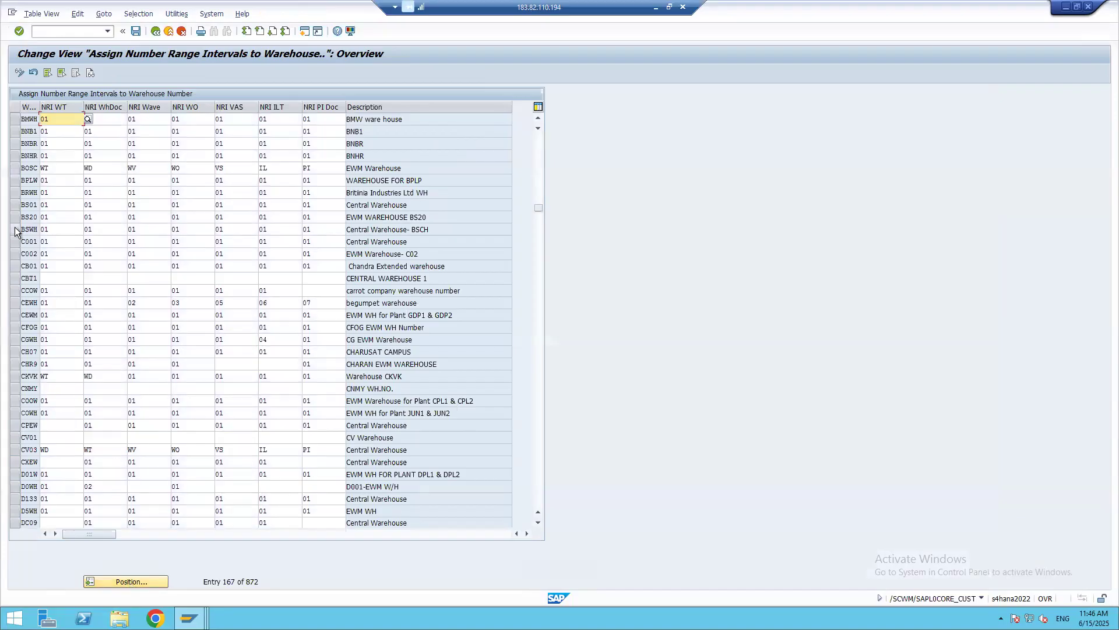
Compare the BMWH row of the interval assignment table with the open inbound delivery.
{"action": "left_click_drag", "start_coordinate": [56, 116], "coordinate": [11, 123]}
{"action": "key", "text": "alt+Tab"}
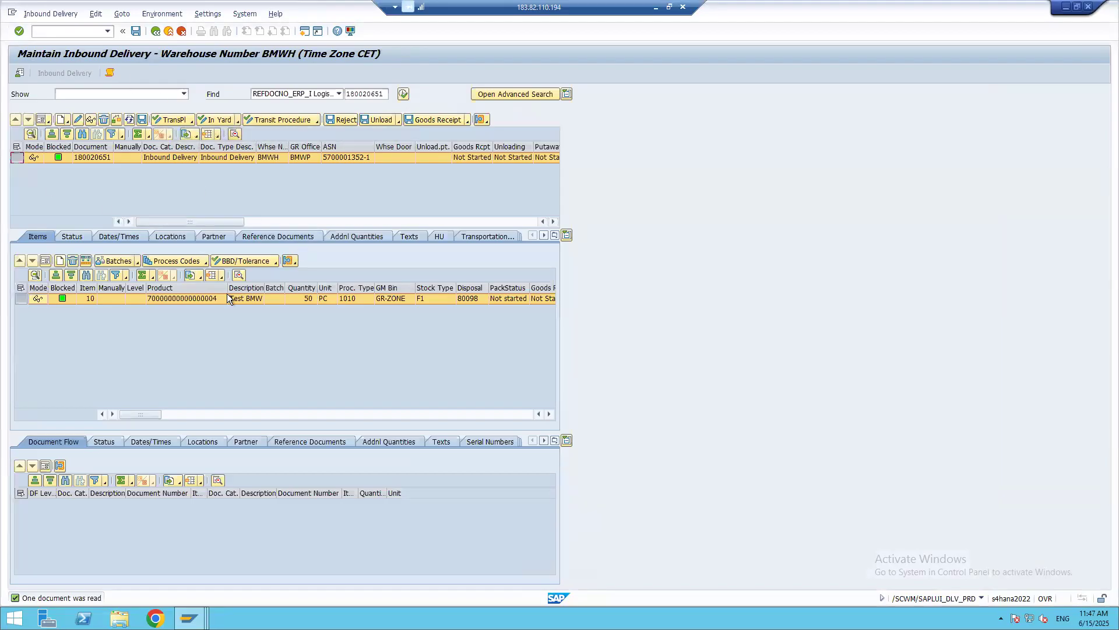
{"action": "key", "text": "alt+Tab"}
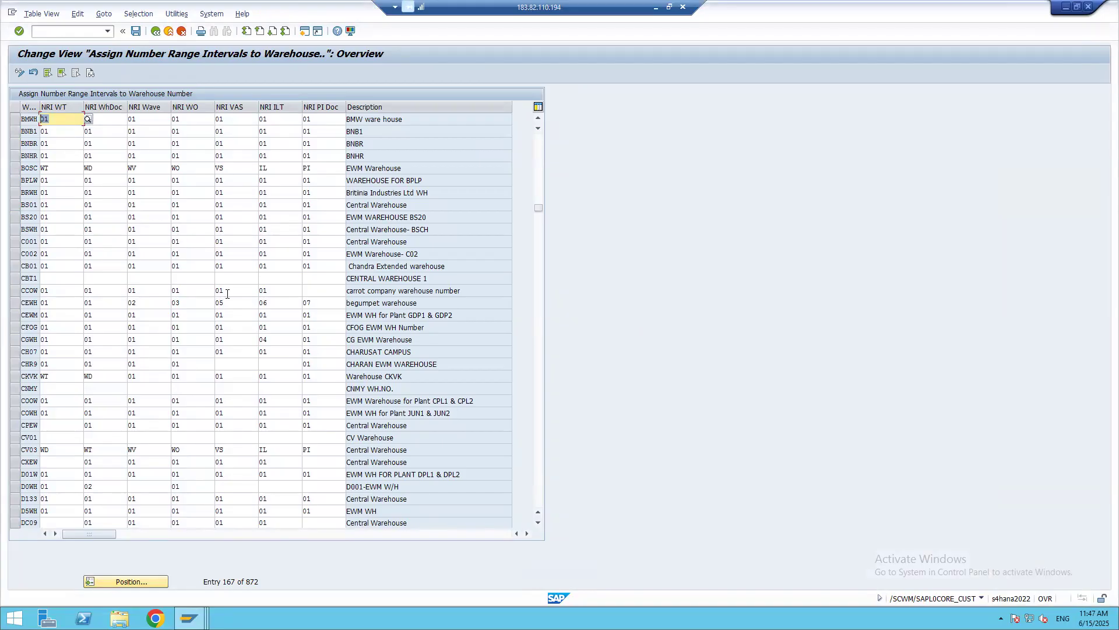
Switch to the Number Range Object Maintenance session and open the /SCWM/TO intervals of warehouse BMWH for editing.
{"action": "key", "text": "alt+Tab"}
{"action": "key", "text": "alt+Tab"}
{"action": "key", "text": "Tab"}
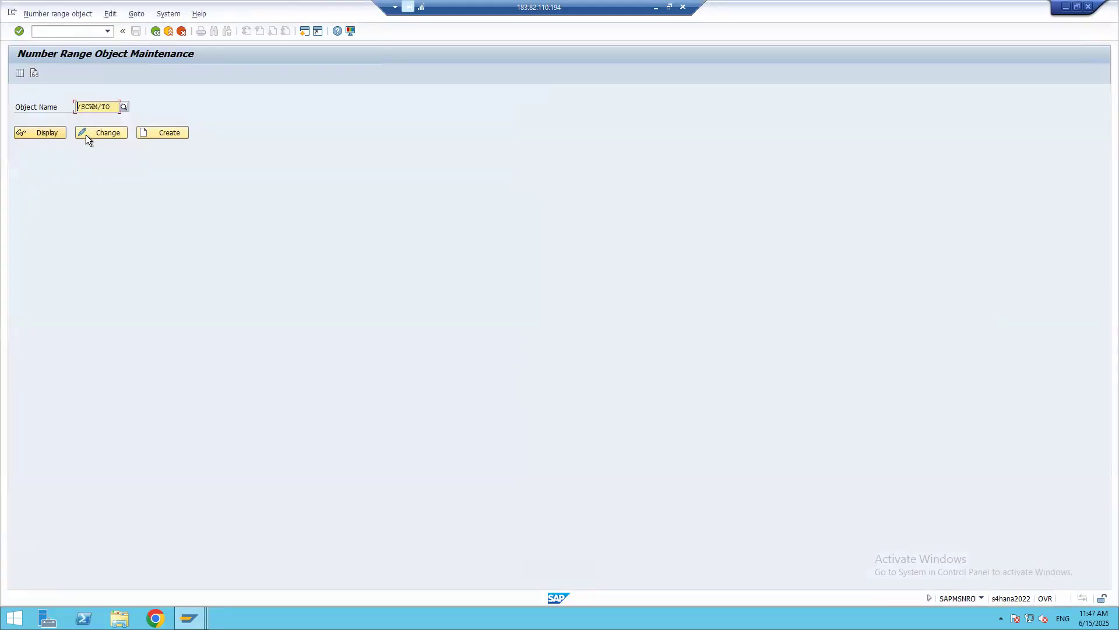
{"action": "left_click", "coordinate": [98, 135]}
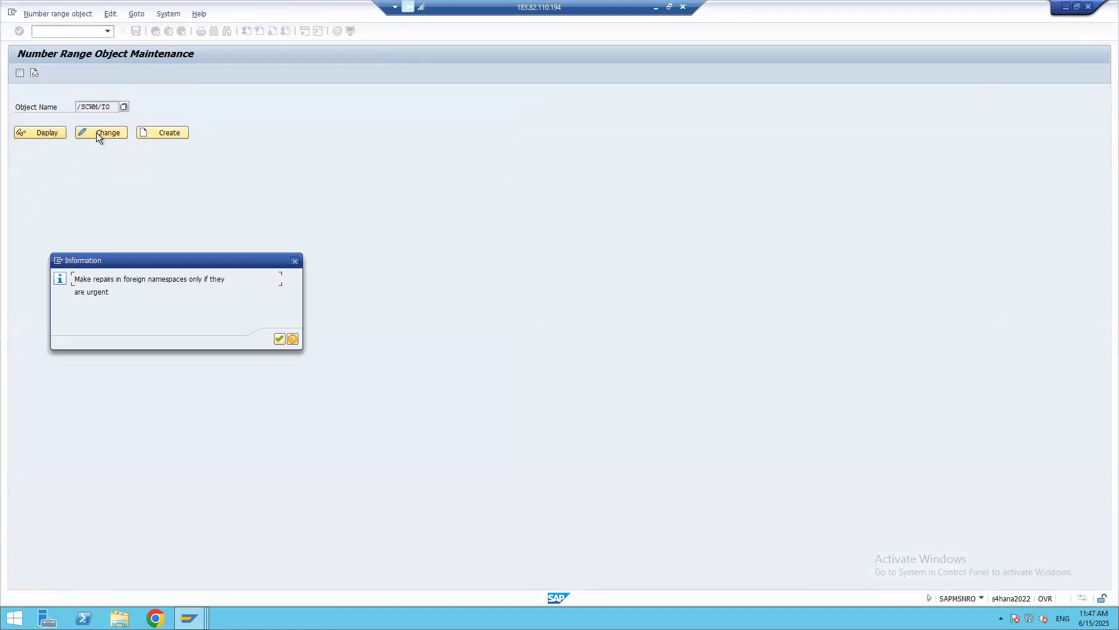
{"action": "left_click", "coordinate": [294, 260]}
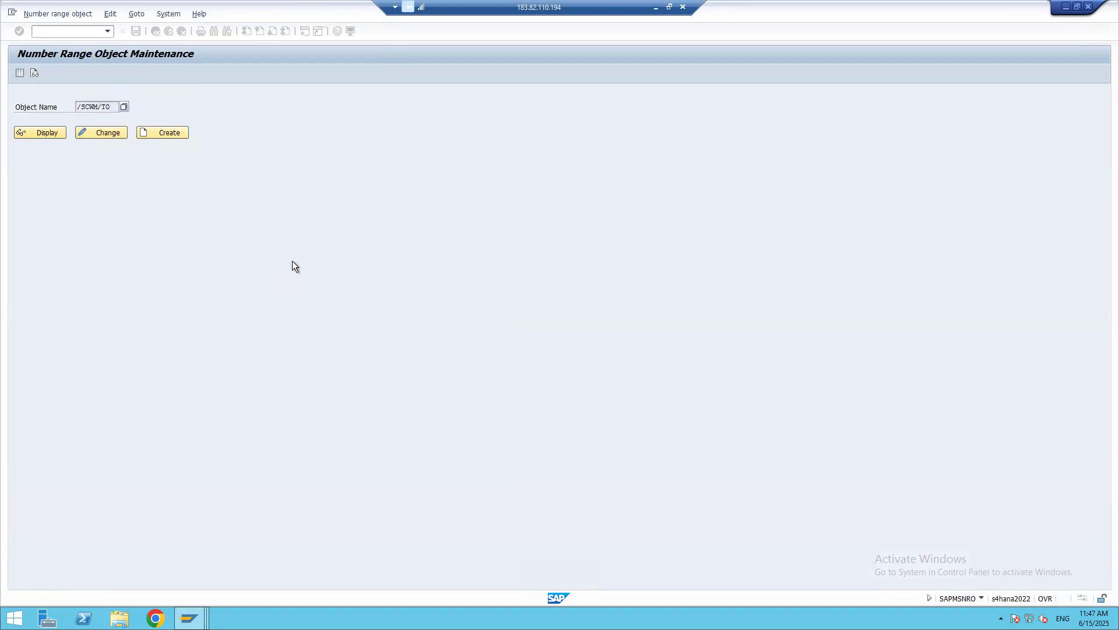
{"action": "left_click", "coordinate": [21, 73]}
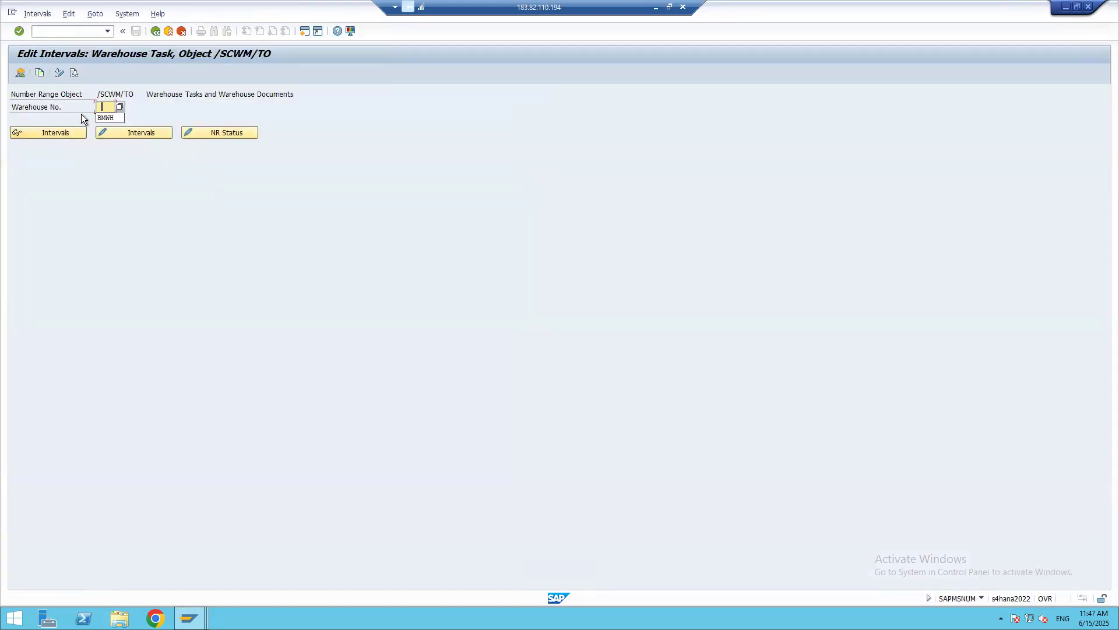
{"action": "key", "text": "Down"}
{"action": "key", "text": "Return"}
{"action": "left_click", "coordinate": [138, 131]}
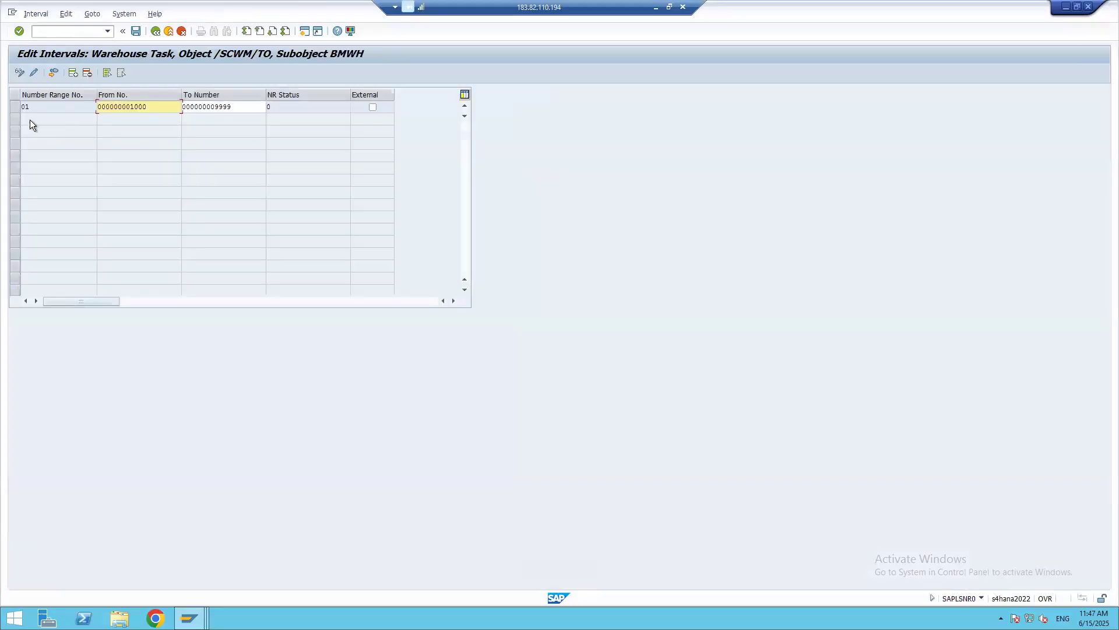
Delete number range interval 01 of warehouse BMWH and save the change.
{"action": "left_click", "coordinate": [15, 107]}
{"action": "left_click", "coordinate": [86, 73]}
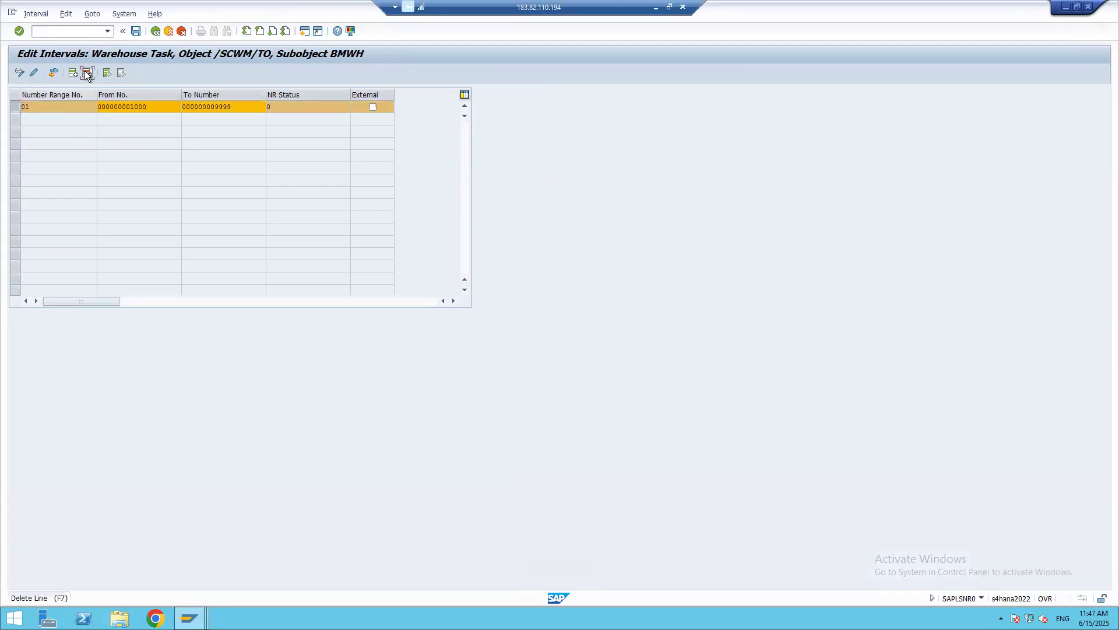
{"action": "left_click", "coordinate": [135, 31]}
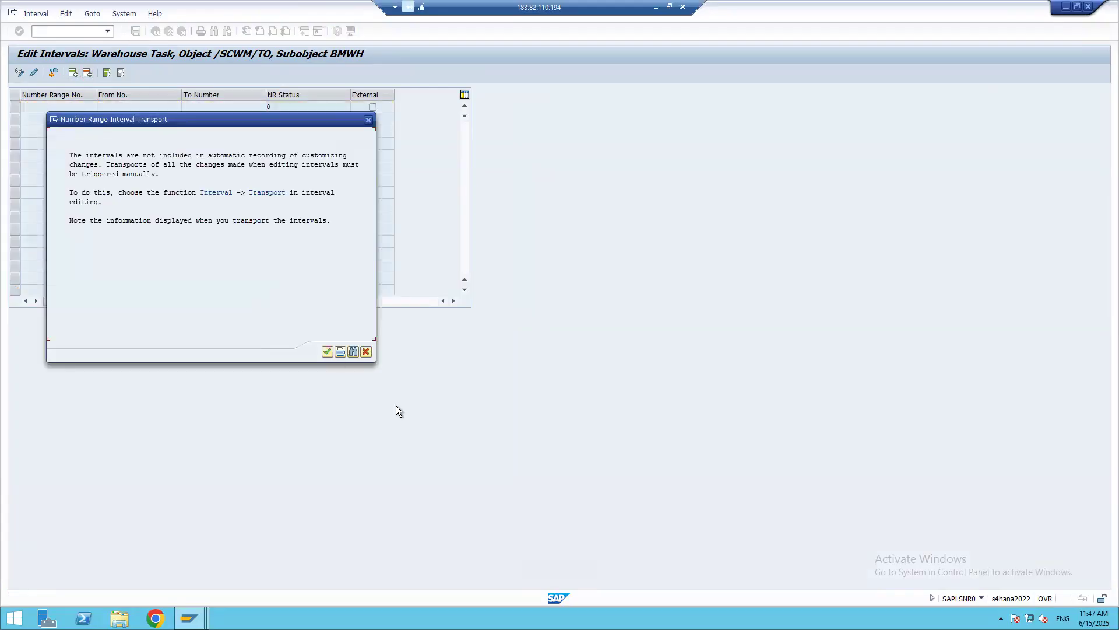
{"action": "left_click", "coordinate": [327, 352]}
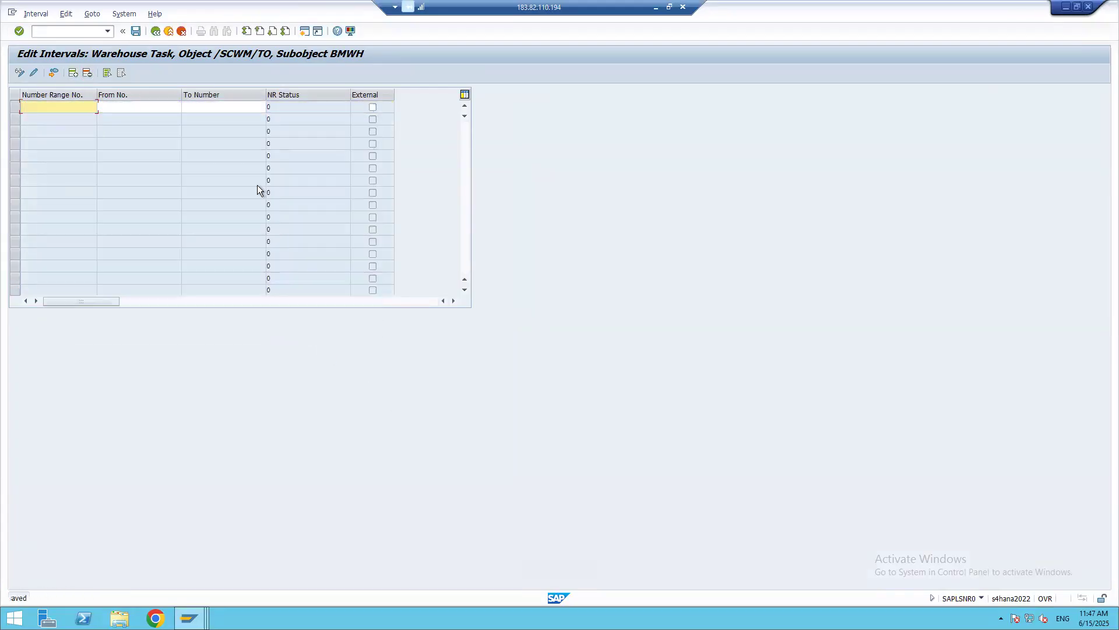
Return to the inbound delivery session, reload and select delivery 180020651, and try to post its goods receipt.
{"action": "key", "text": "alt+Tab"}
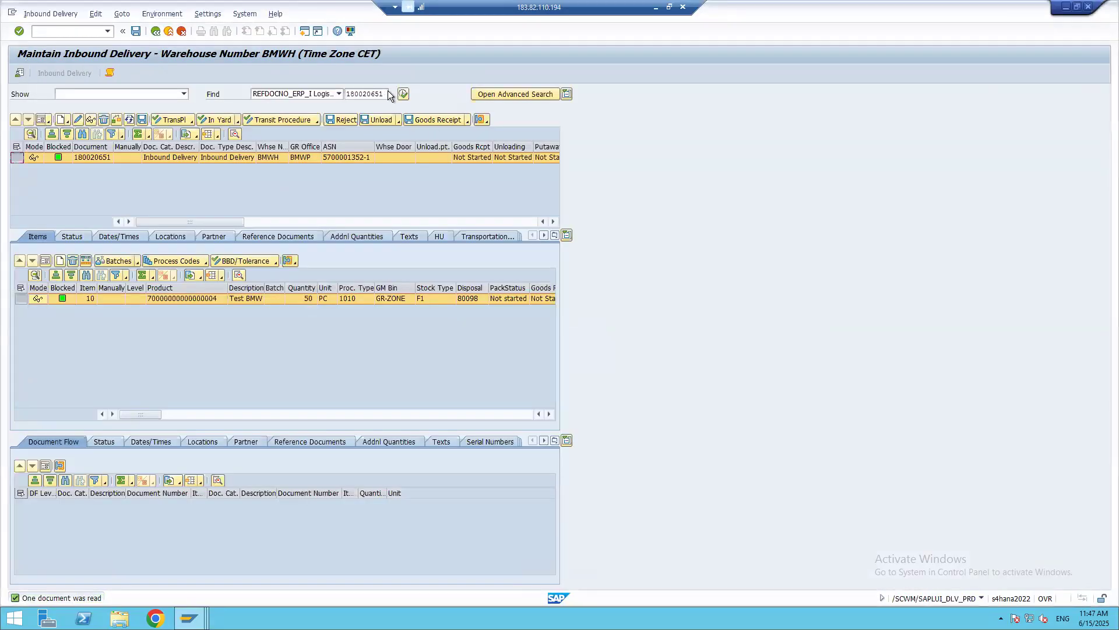
{"action": "left_click", "coordinate": [402, 95]}
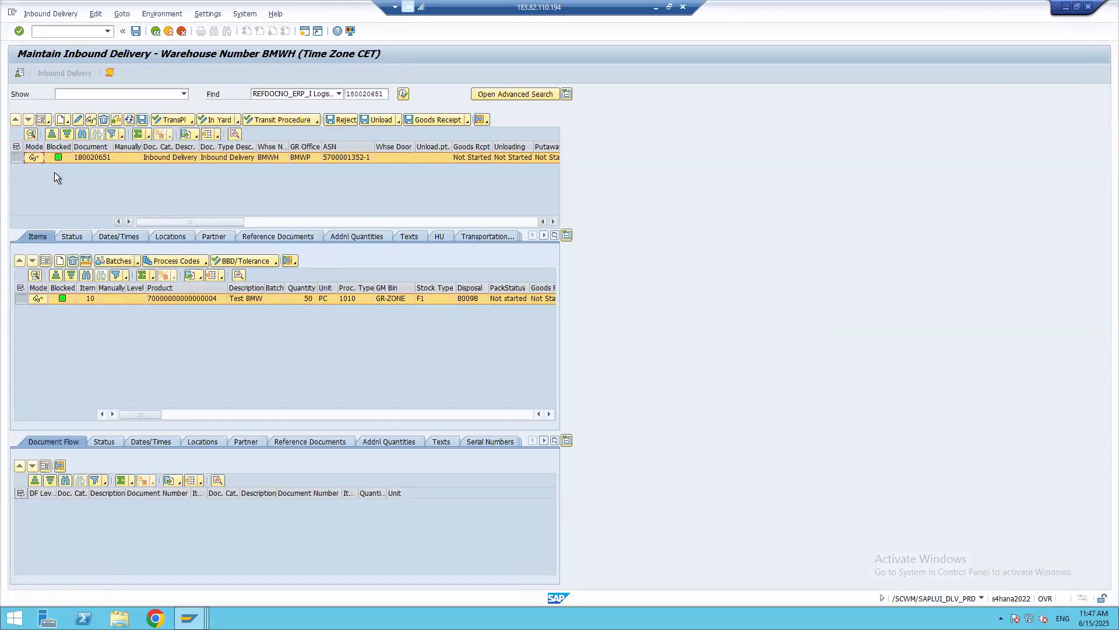
{"action": "left_click", "coordinate": [19, 158]}
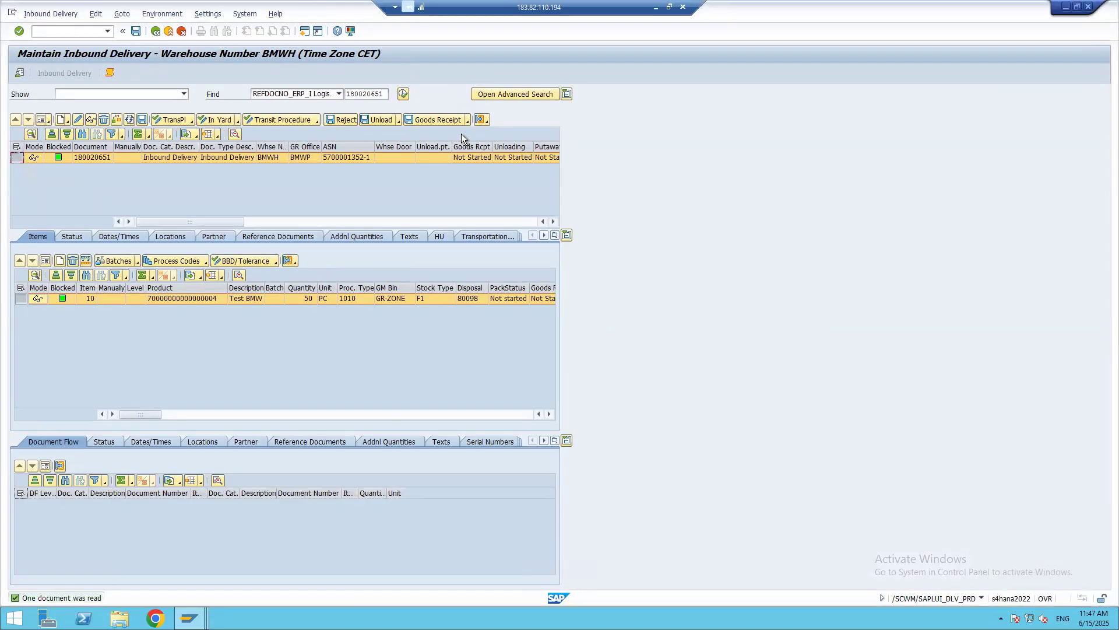
{"action": "left_click", "coordinate": [428, 118]}
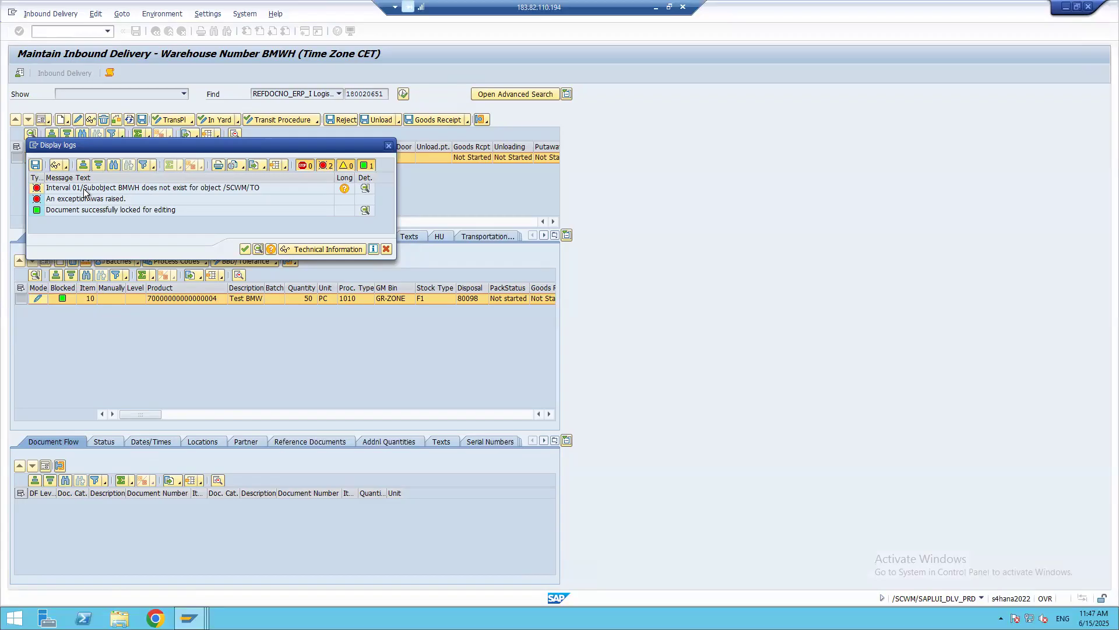
Review the intervals assigned to BMWH across all number range columns, from NRI WT to NRI PI Doc, and leave the table.
{"action": "key", "text": "alt+Tab"}
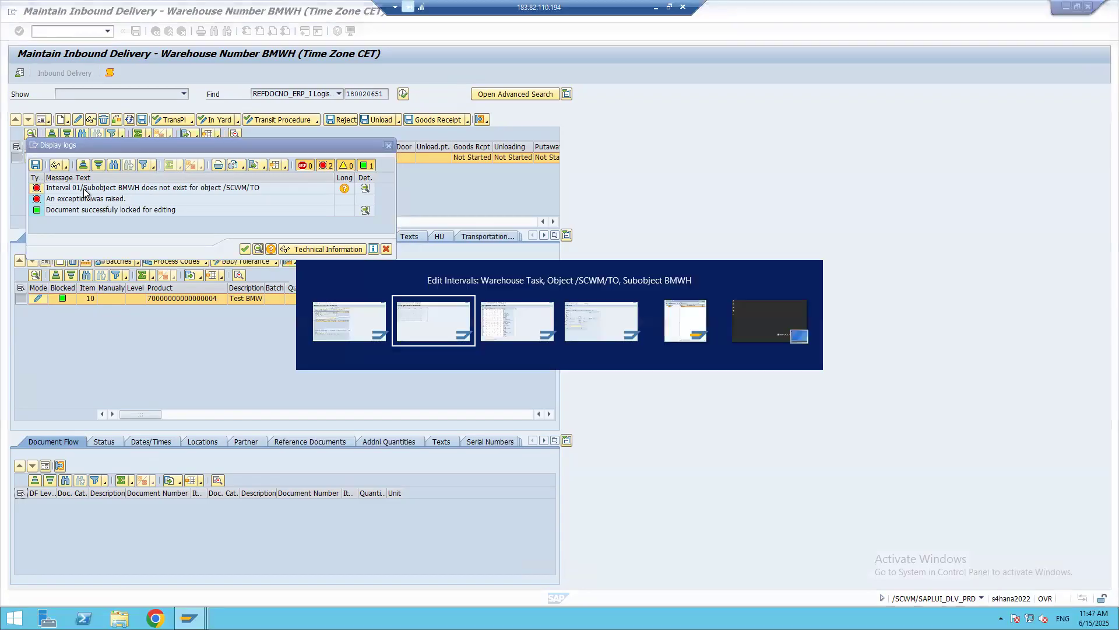
{"action": "key", "text": "alt+Tab"}
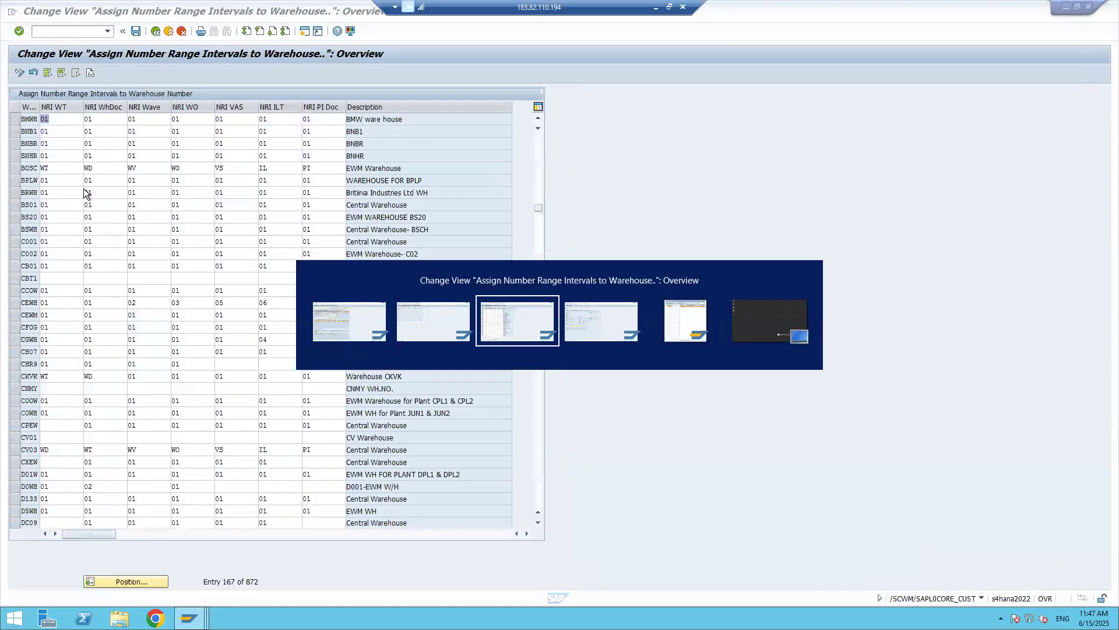
{"action": "left_click", "coordinate": [15, 119]}
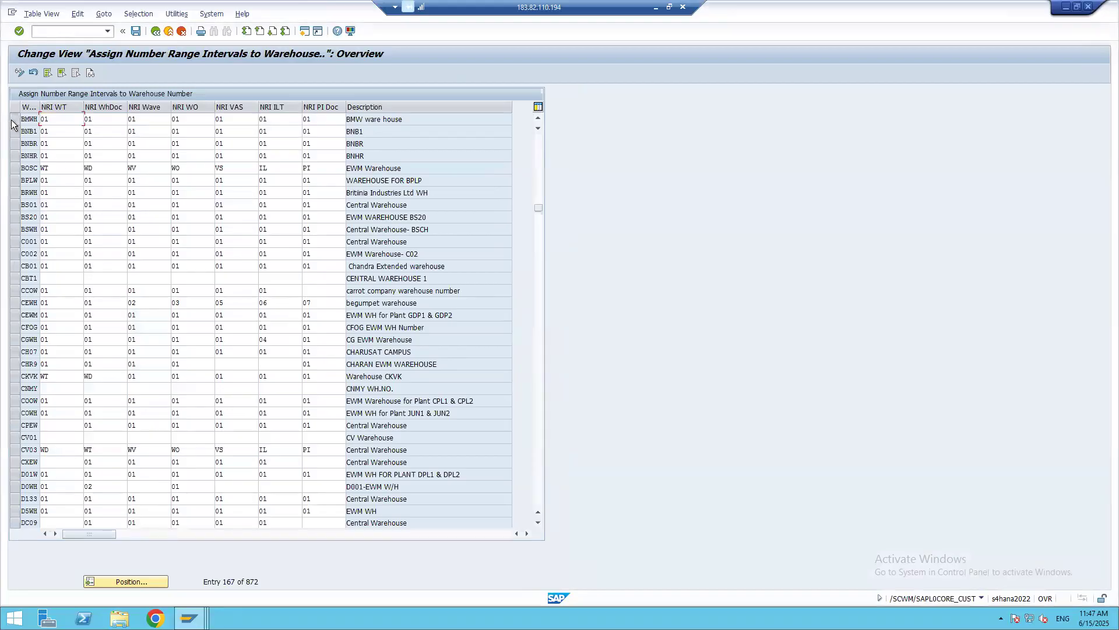
{"action": "left_click", "coordinate": [61, 120]}
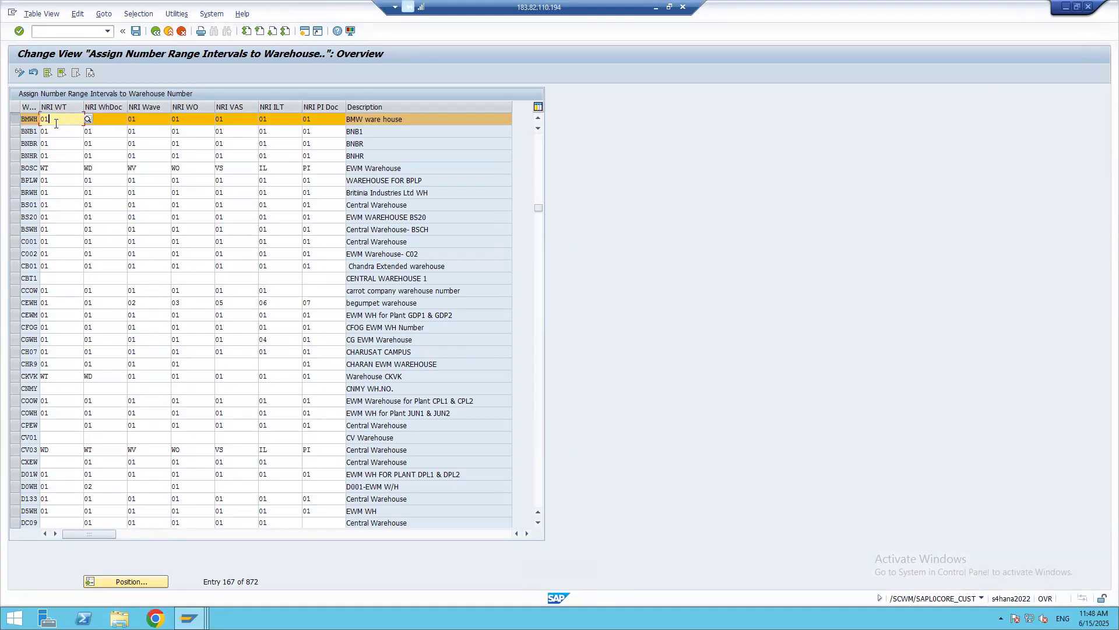
{"action": "left_click", "coordinate": [108, 120]}
{"action": "left_click", "coordinate": [153, 119]}
{"action": "left_click", "coordinate": [198, 121]}
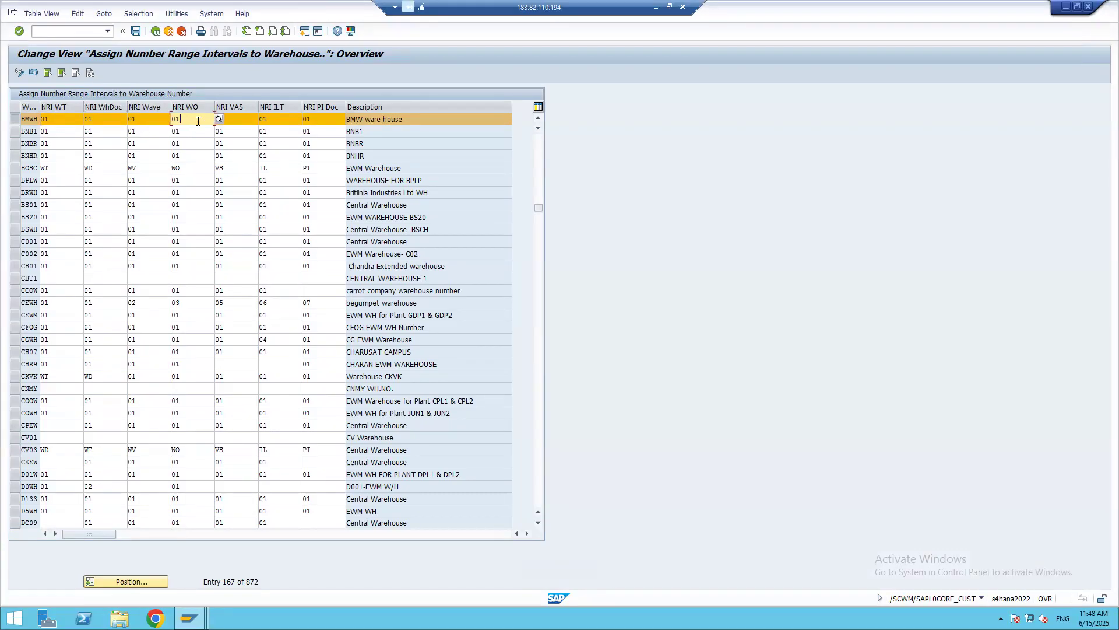
{"action": "left_click", "coordinate": [246, 121]}
{"action": "left_click", "coordinate": [266, 119]}
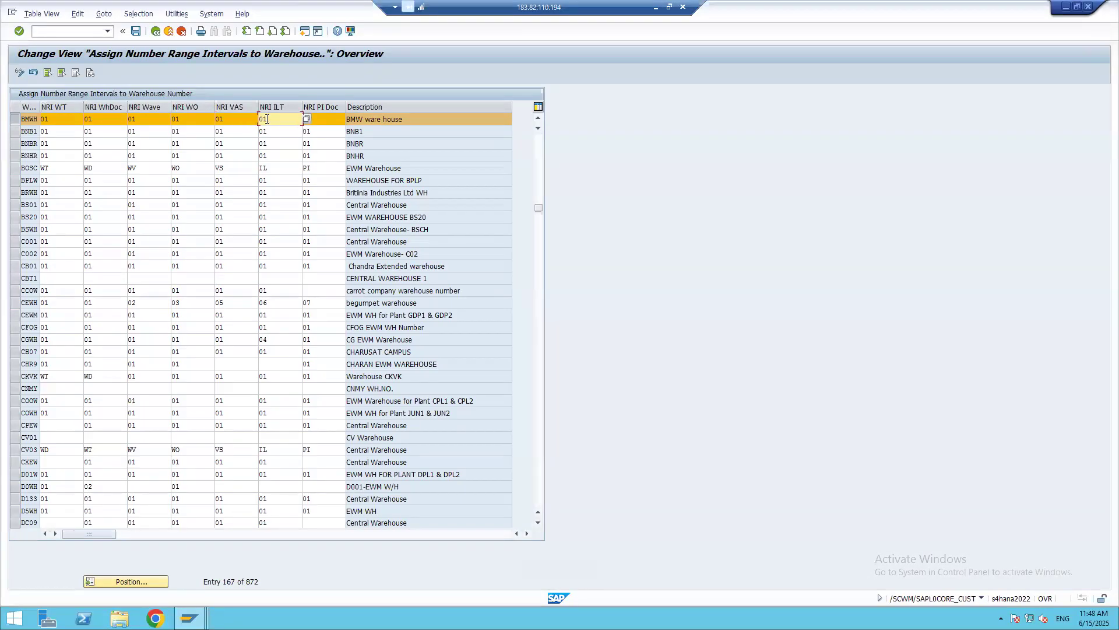
{"action": "left_click", "coordinate": [327, 117]}
{"action": "left_click", "coordinate": [154, 31]}
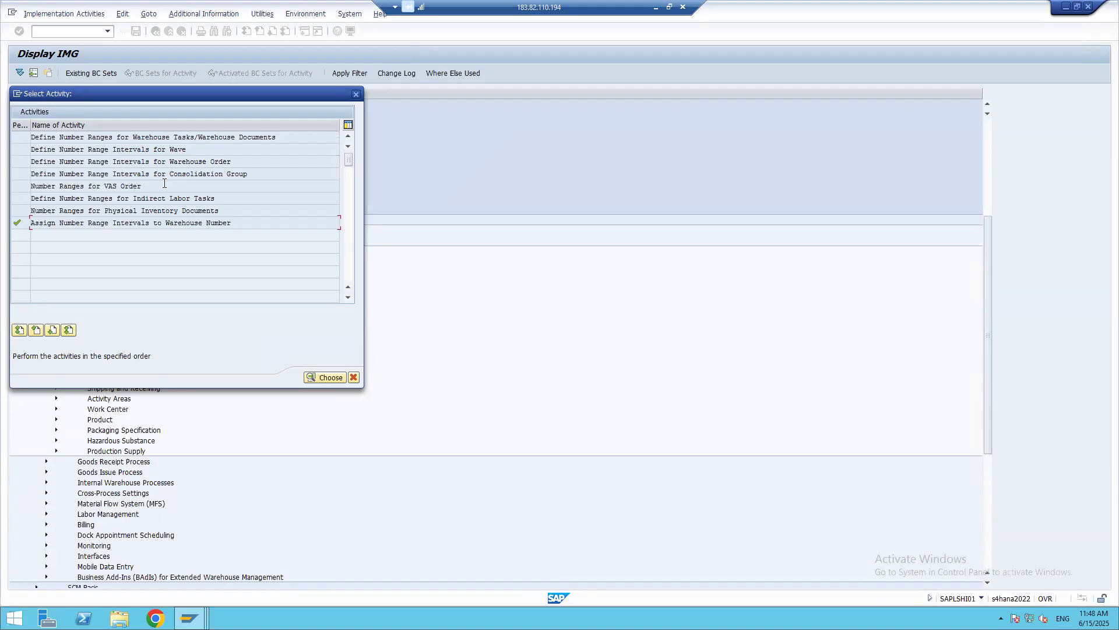
Open Define Number Ranges for Warehouse Tasks/Warehouse Documents and bring up the intervals of warehouse BMWH for editing.
{"action": "double_click", "coordinate": [68, 138]}
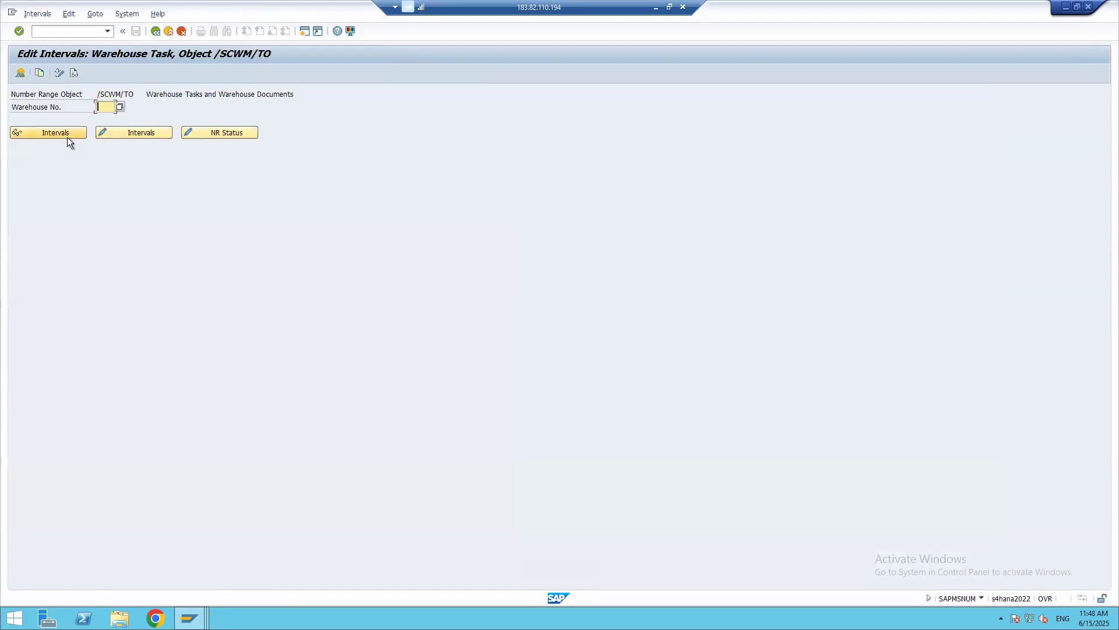
{"action": "left_click", "coordinate": [105, 109]}
{"action": "key", "text": "Down"}
{"action": "key", "text": "Return"}
{"action": "left_click", "coordinate": [114, 129]}
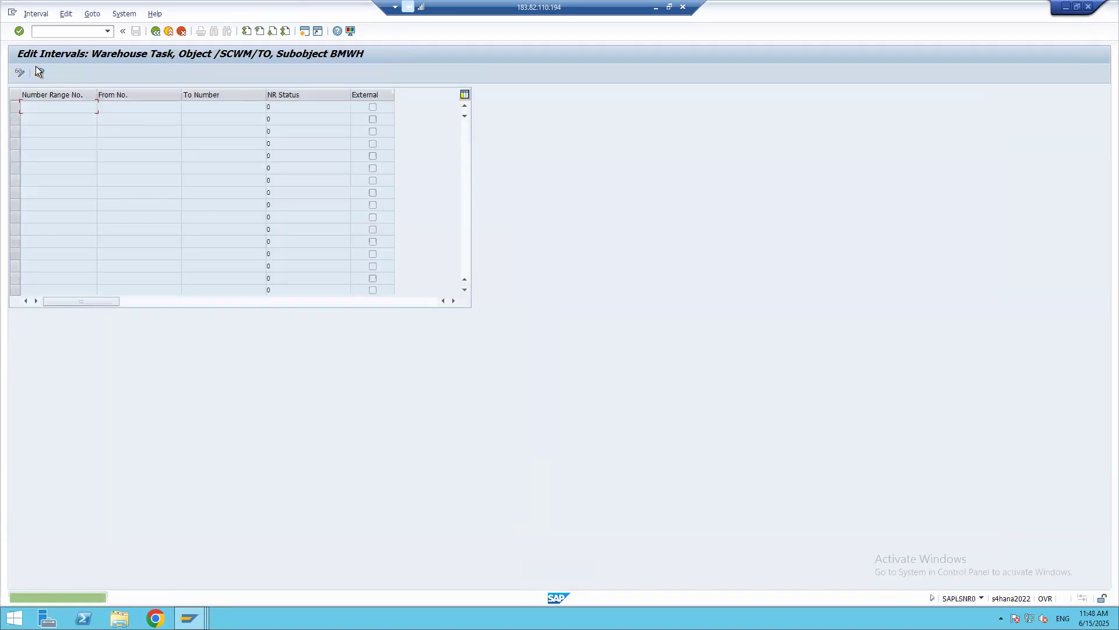
{"action": "left_click", "coordinate": [155, 31]}
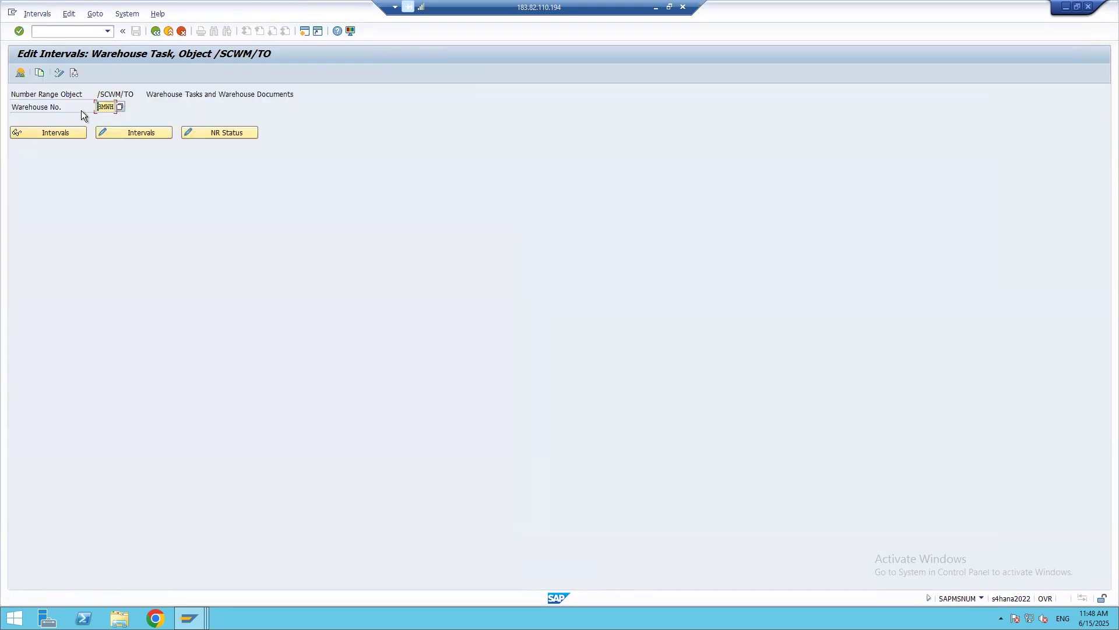
{"action": "left_click", "coordinate": [138, 134]}
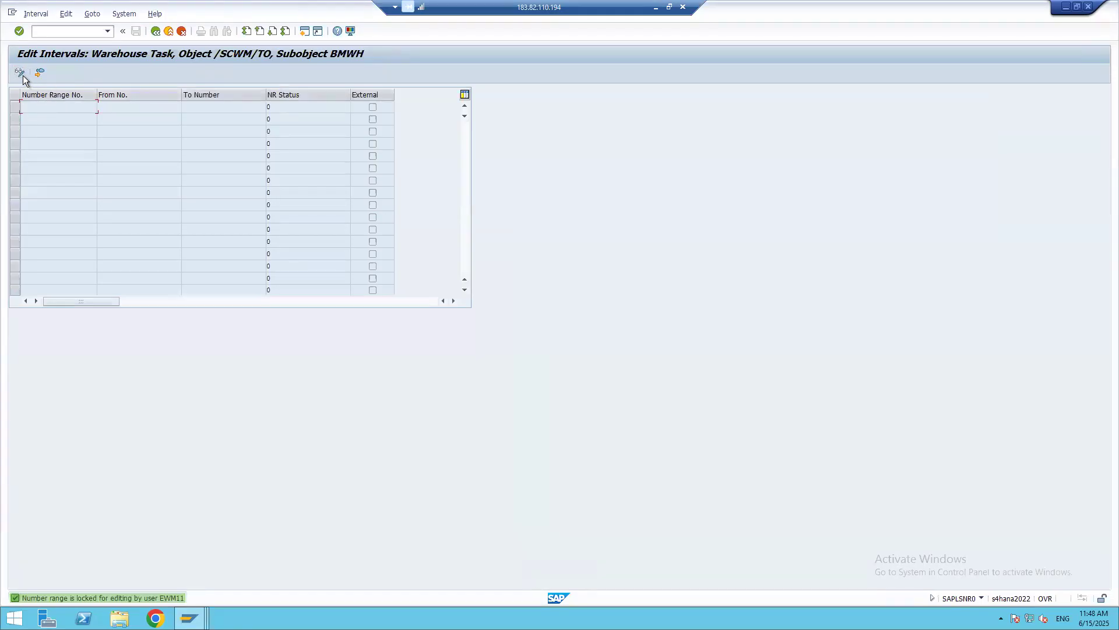
Leave BMWH interval editing in the other number range session to release its lock, and return to the Customizing session.
{"action": "key", "text": "alt+Tab"}
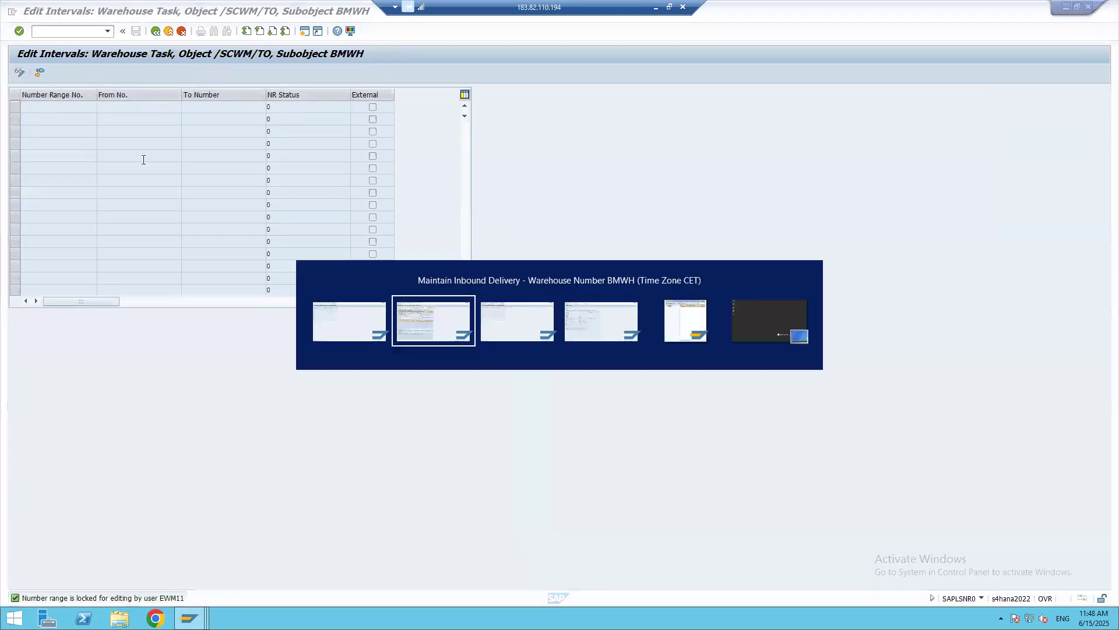
{"action": "key", "text": "Escape"}
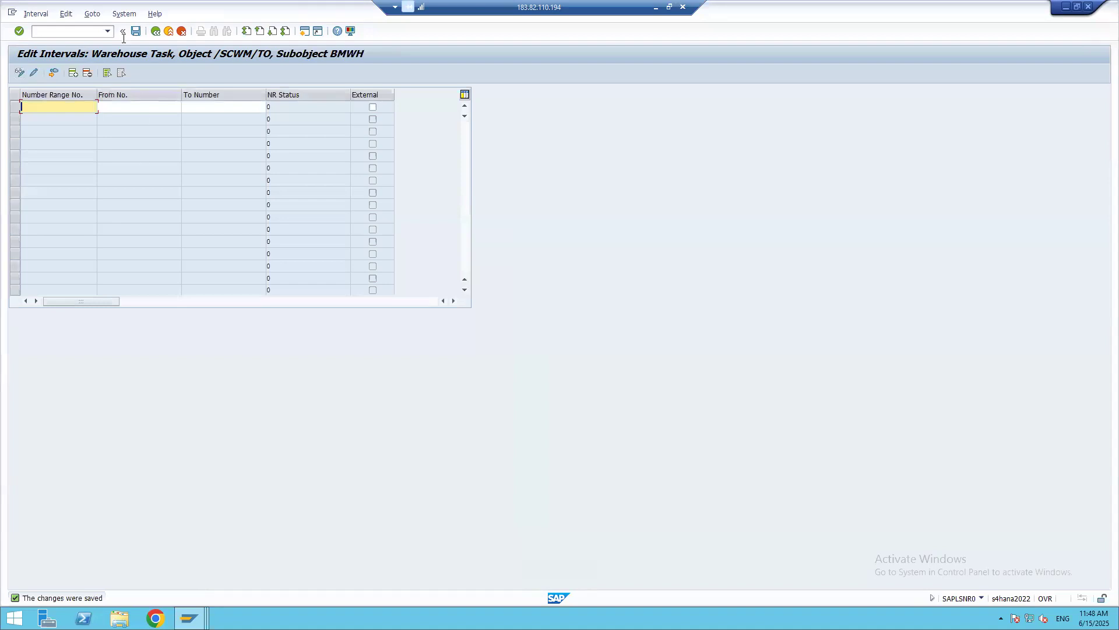
{"action": "left_click", "coordinate": [155, 32]}
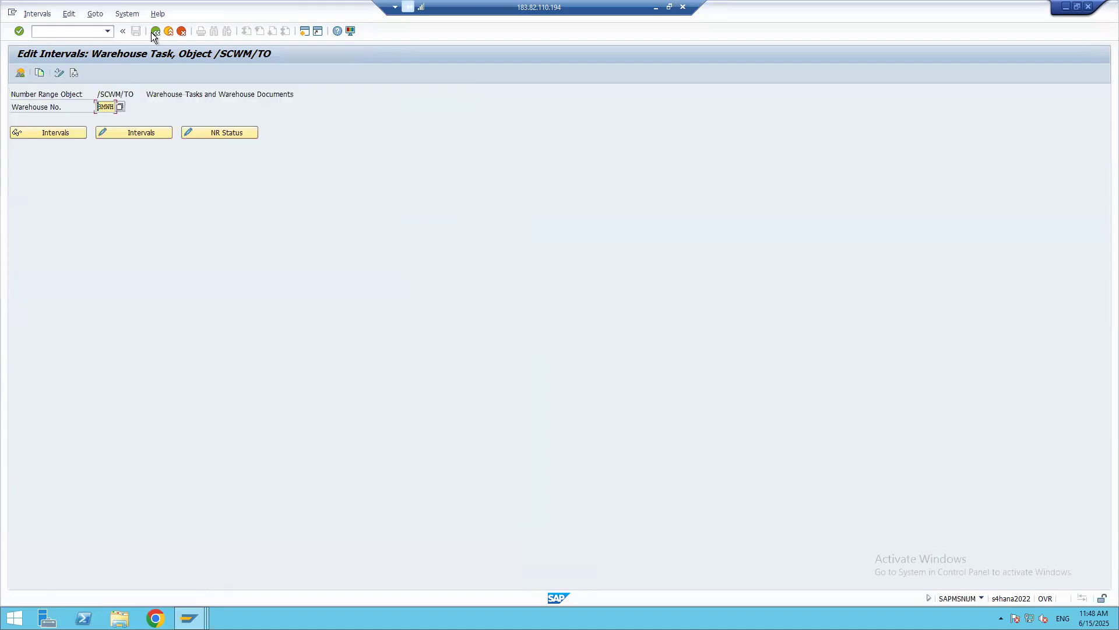
{"action": "left_click", "coordinate": [155, 32]}
{"action": "key", "text": "alt+Tab"}
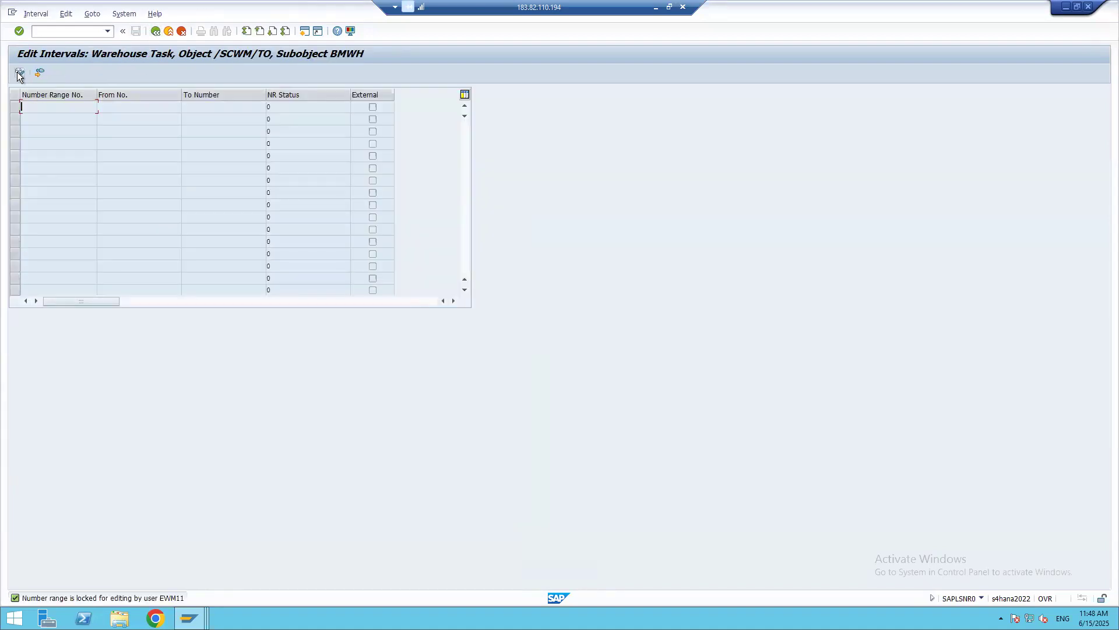
Switch the BMWH intervals to change mode, enter number range WT, and leave interval editing with the changes saved.
{"action": "left_click", "coordinate": [19, 73]}
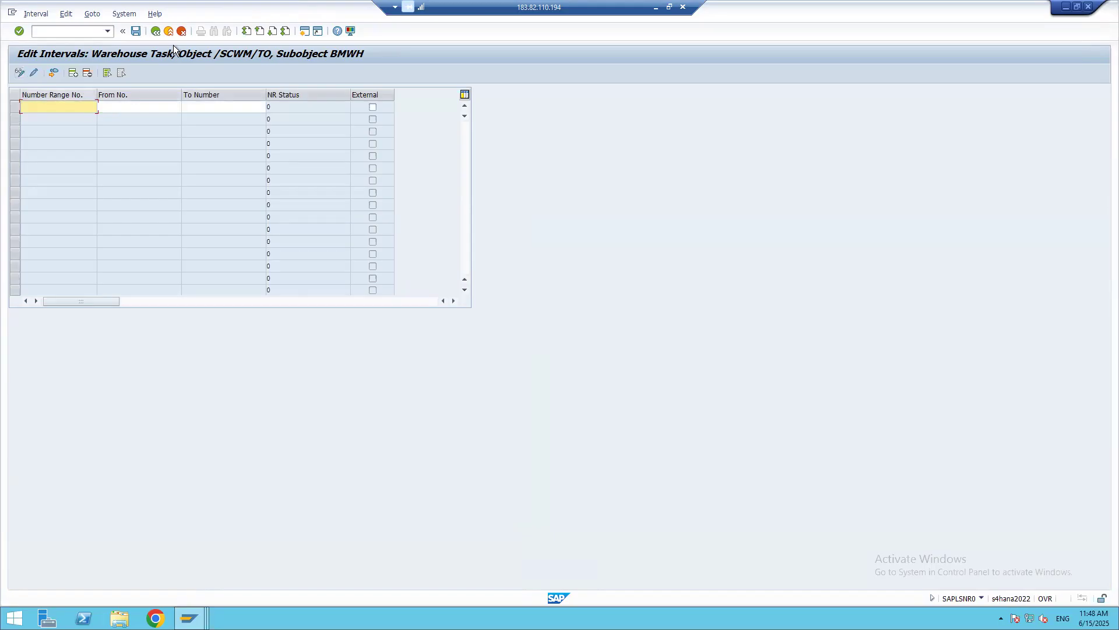
{"action": "type", "text": "WT"}
{"action": "key", "text": "Tab"}
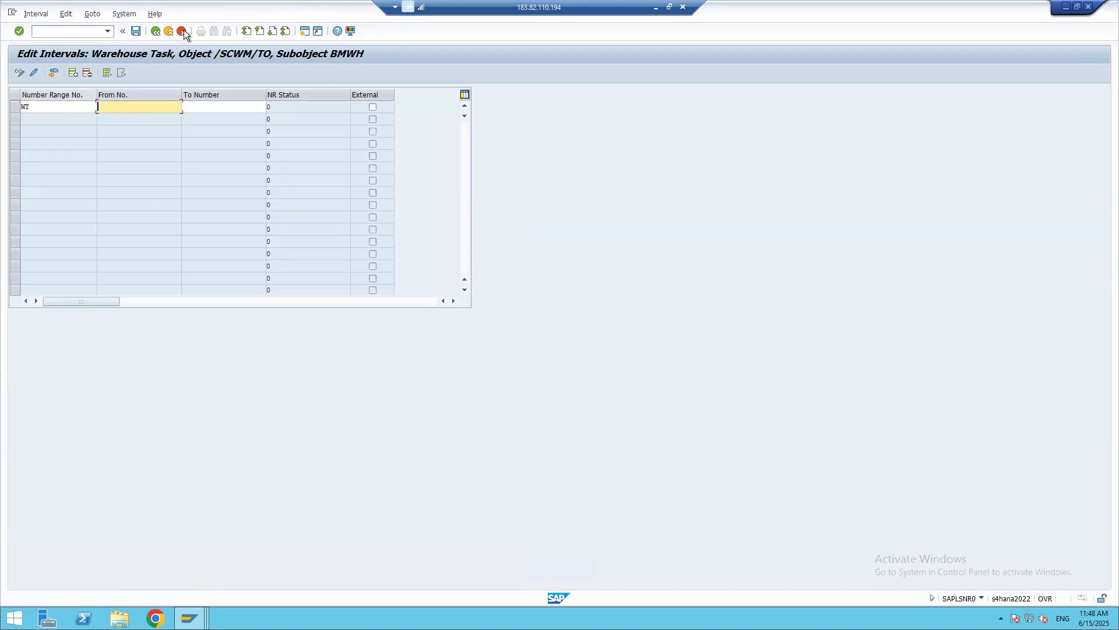
{"action": "left_click", "coordinate": [182, 30]}
{"action": "left_click", "coordinate": [201, 253]}
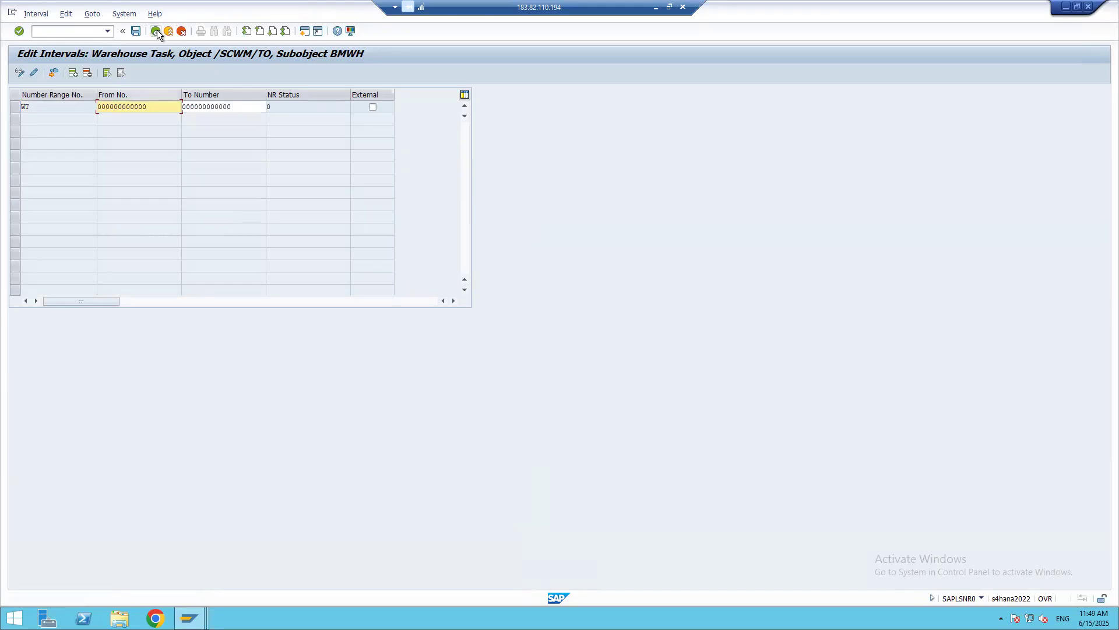
{"action": "left_click", "coordinate": [156, 32]}
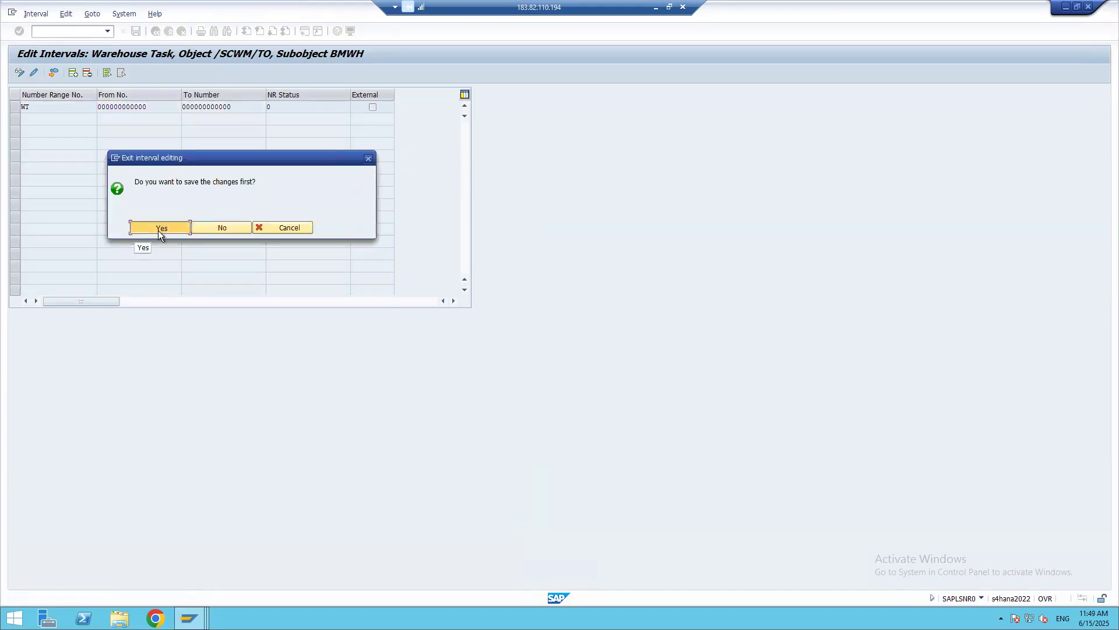
{"action": "left_click", "coordinate": [158, 228]}
Leave interval editing, open Assign Number Range Intervals to Warehouse Number, and position the table on warehouse BMWH.
{"action": "left_click", "coordinate": [155, 32]}
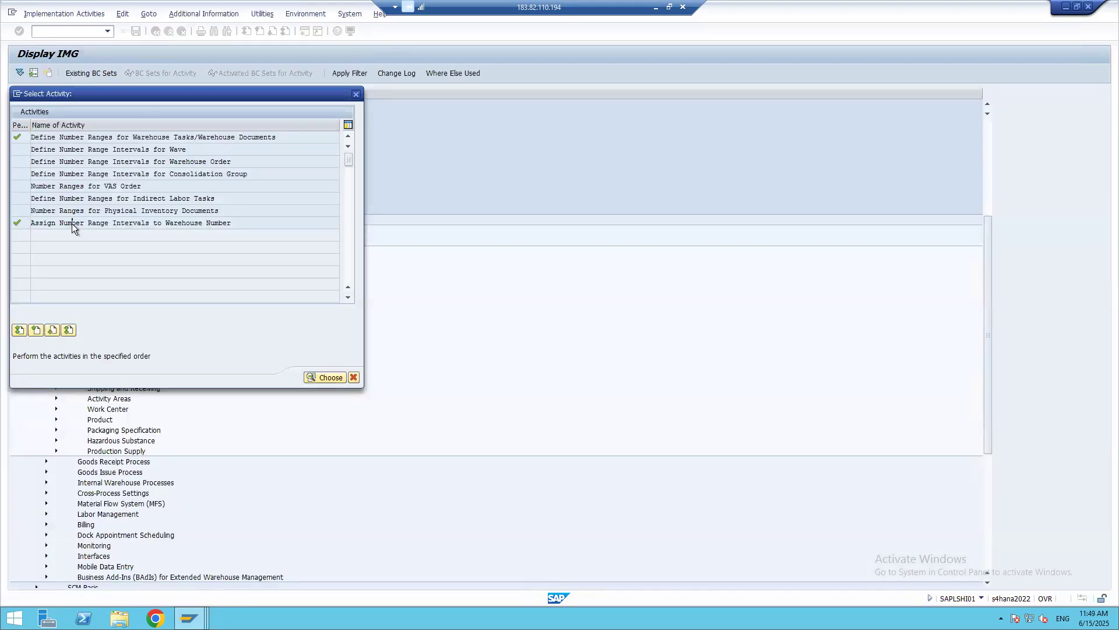
{"action": "double_click", "coordinate": [71, 223]}
{"action": "left_click", "coordinate": [120, 581]}
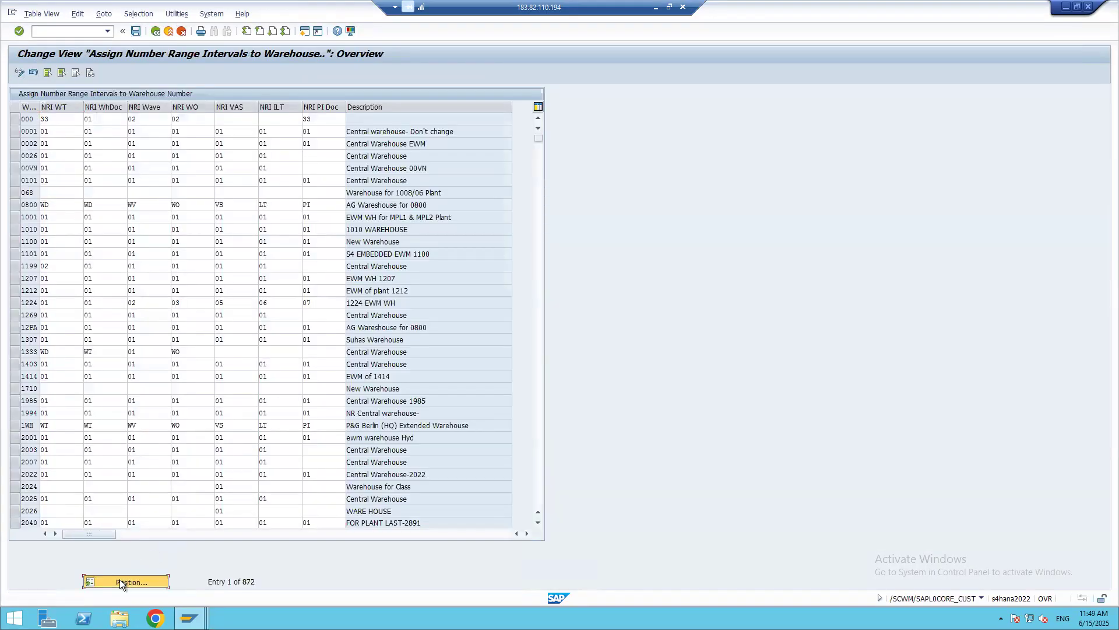
{"action": "type", "text": "BMWH"}
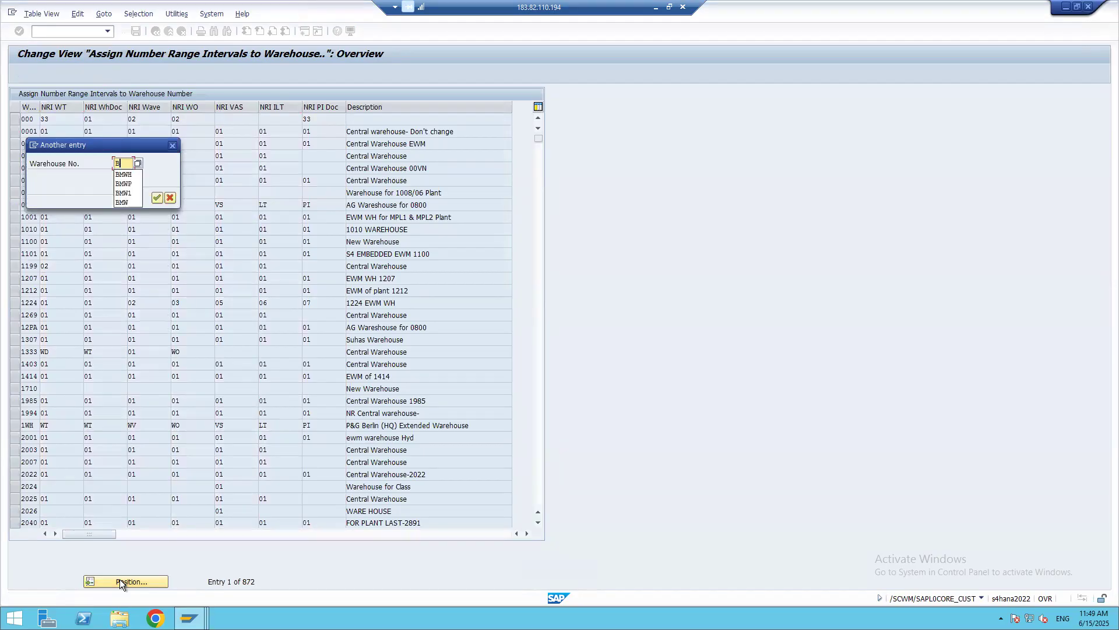
{"action": "key", "text": "Return"}
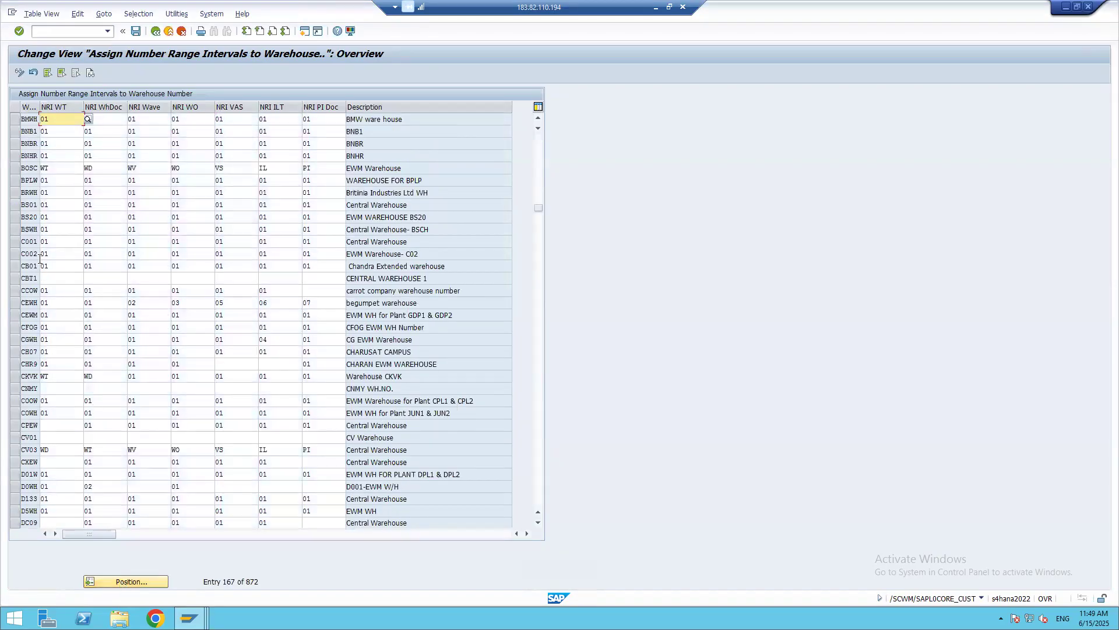
For warehouse BMWH, set NRI WT to WT and NRI WhDoc to WD.
{"action": "left_click_drag", "start_coordinate": [54, 119], "coordinate": [27, 118]}
{"action": "type", "text": "WT"}
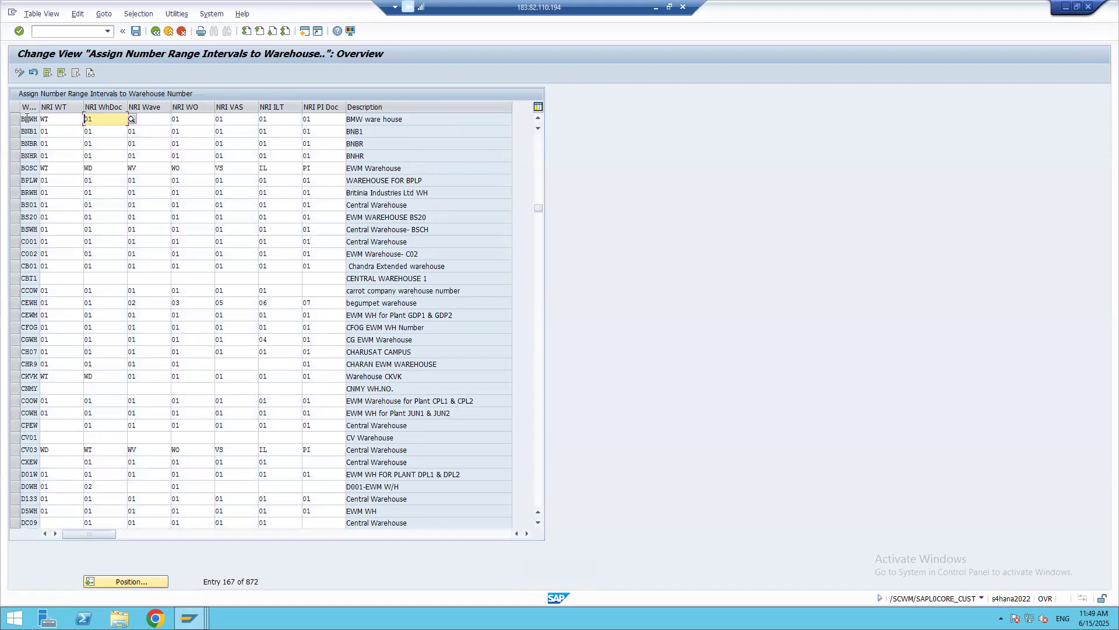
{"action": "type", "text": "WD"}
{"action": "key", "text": "BackSpace"}
{"action": "key", "text": "BackSpace"}
{"action": "key", "text": "BackSpace"}
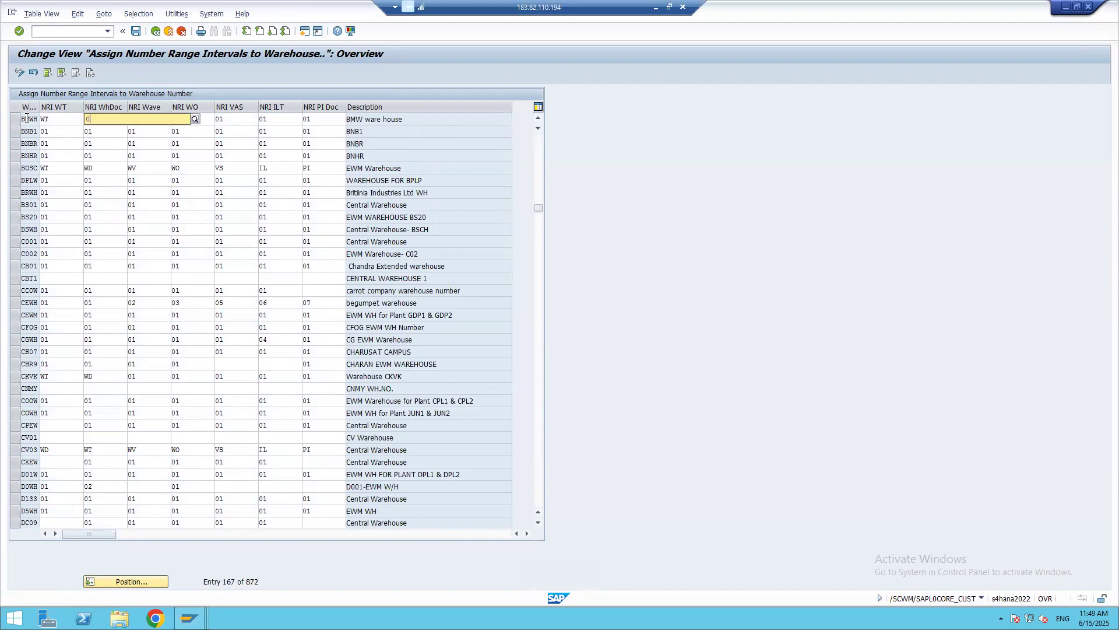
{"action": "key", "text": "BackSpace"}
{"action": "type", "text": "WD"}
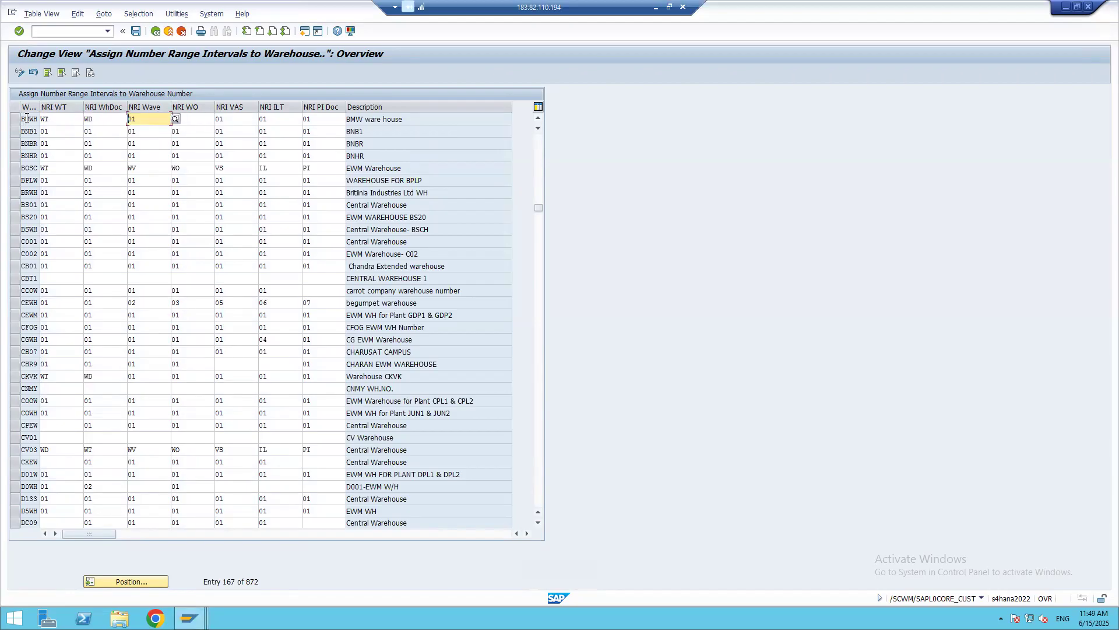
Set BMWH's NRI Wave to WV and NRI WO to WO.
{"action": "type", "text": "01"}
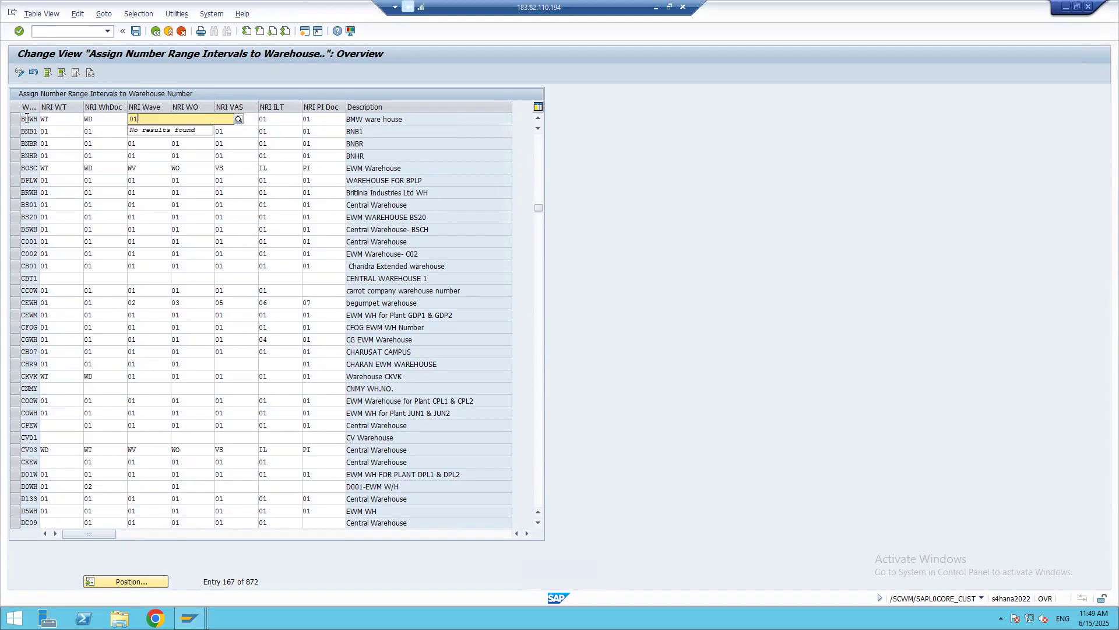
{"action": "key", "text": "BackSpace"}
{"action": "key", "text": "BackSpace"}
{"action": "type", "text": "WV"}
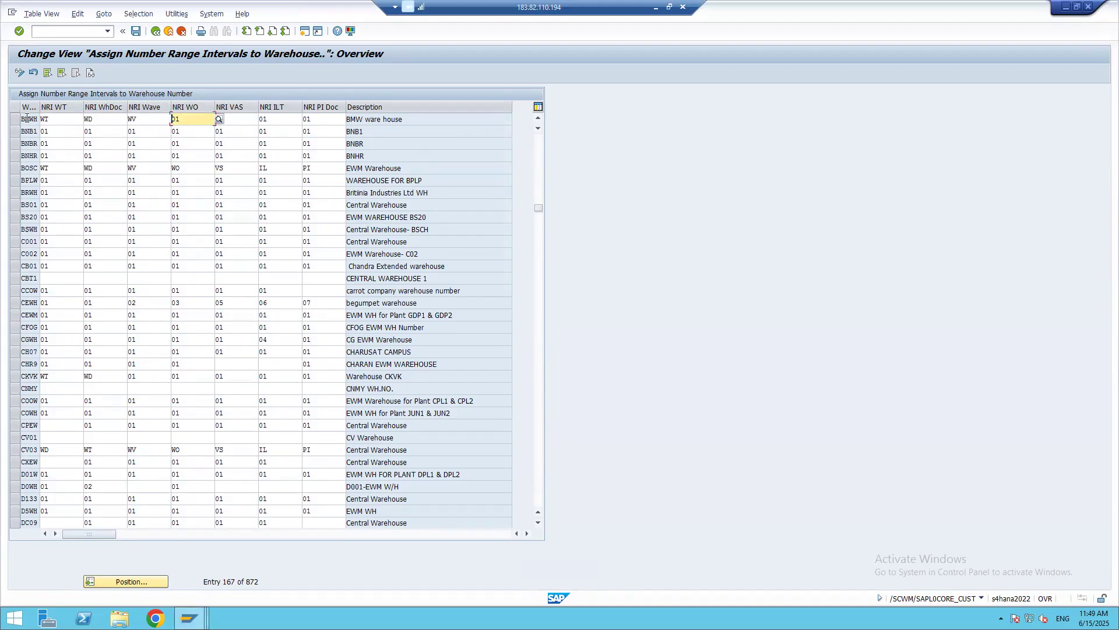
{"action": "left_click_drag", "start_coordinate": [187, 121], "coordinate": [162, 118]}
{"action": "type", "text": "WO"}
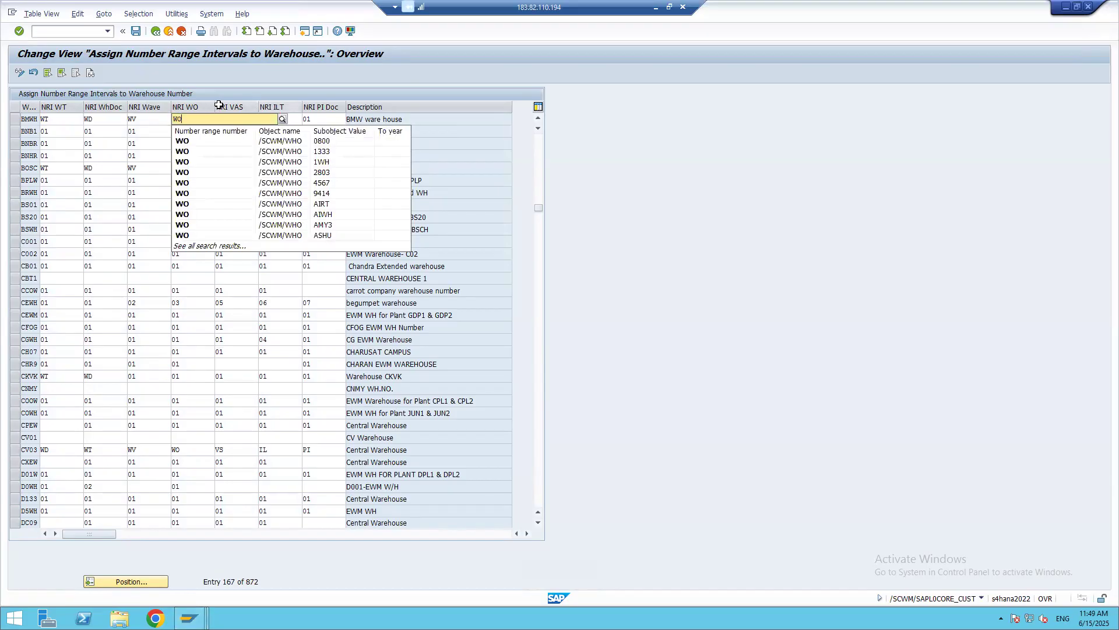
{"action": "key", "text": "Tab"}
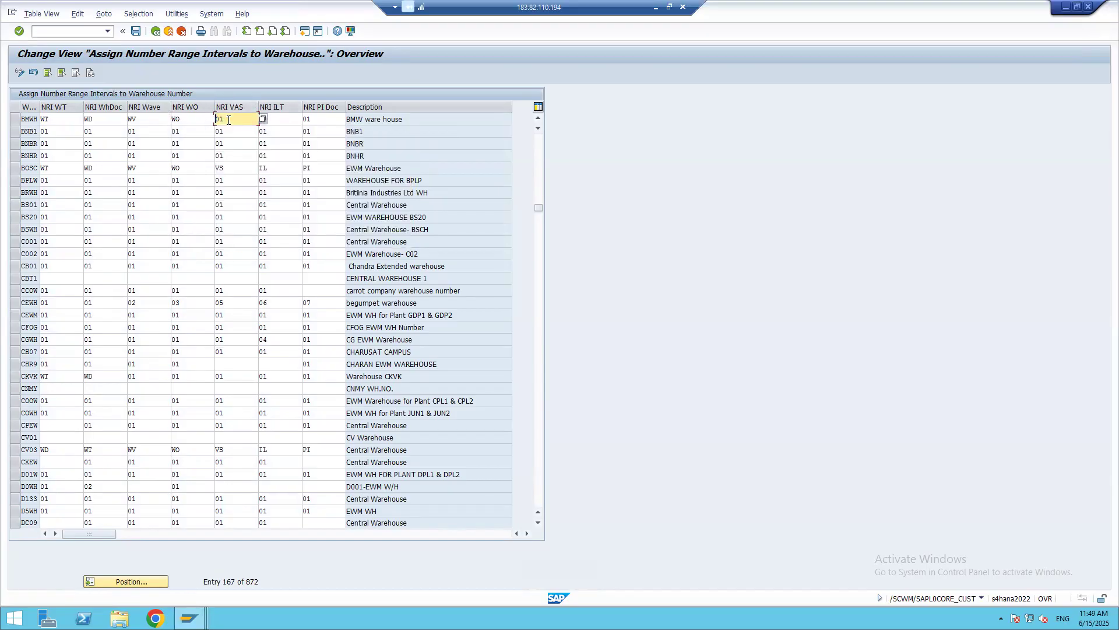
Set BMWH's NRI VAS to VA, NRI ILT to IL and NRI PI Doc to PI, and save the assignments.
{"action": "left_click_drag", "start_coordinate": [225, 119], "coordinate": [165, 119]}
{"action": "type", "text": "VA"}
{"action": "key", "text": "Tab"}
{"action": "type", "text": "IL"}
{"action": "key", "text": "Tab"}
{"action": "type", "text": "PI"}
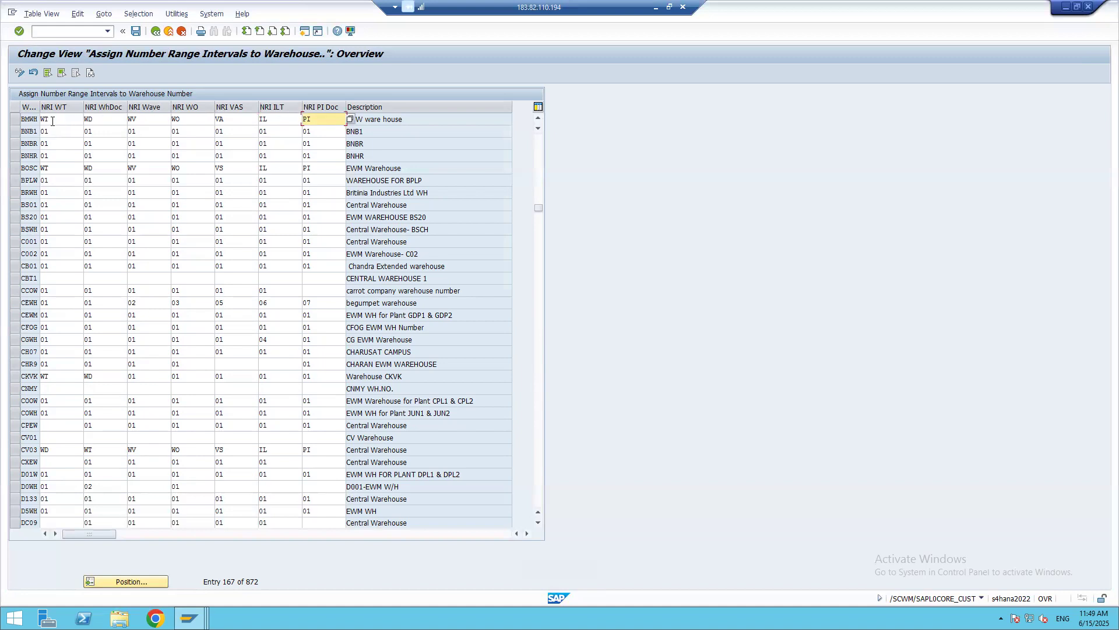
{"action": "left_click", "coordinate": [135, 31]}
{"action": "left_click", "coordinate": [172, 198]}
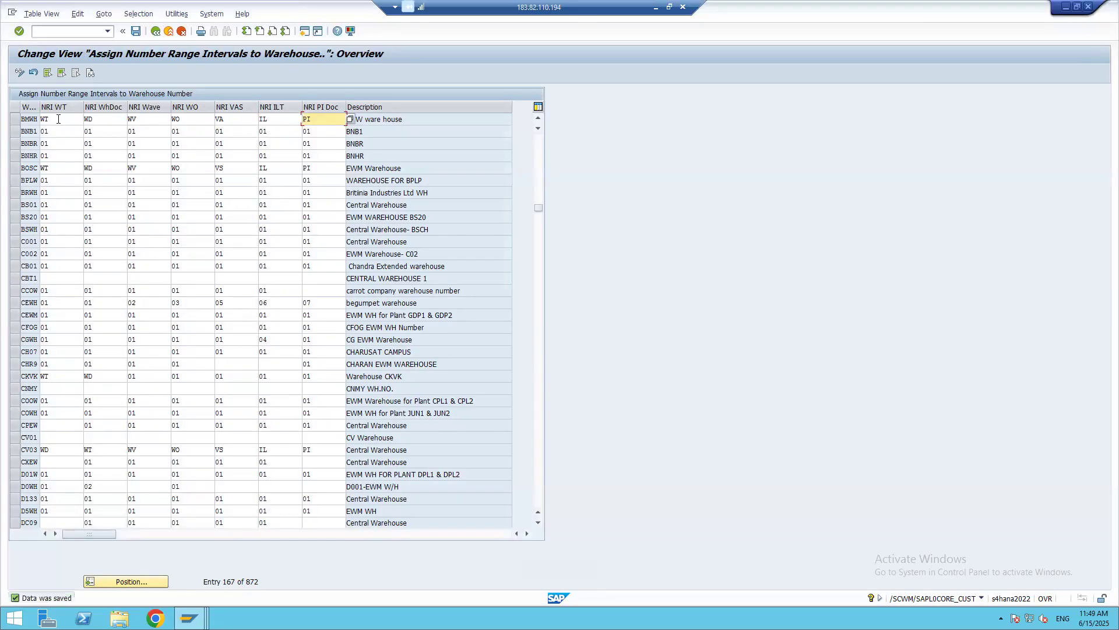
Retry goods receipt for the reloaded inbound delivery in its session, and save the BMWH interval assignments again.
{"action": "left_click", "coordinate": [59, 119]}
{"action": "left_click", "coordinate": [104, 116]}
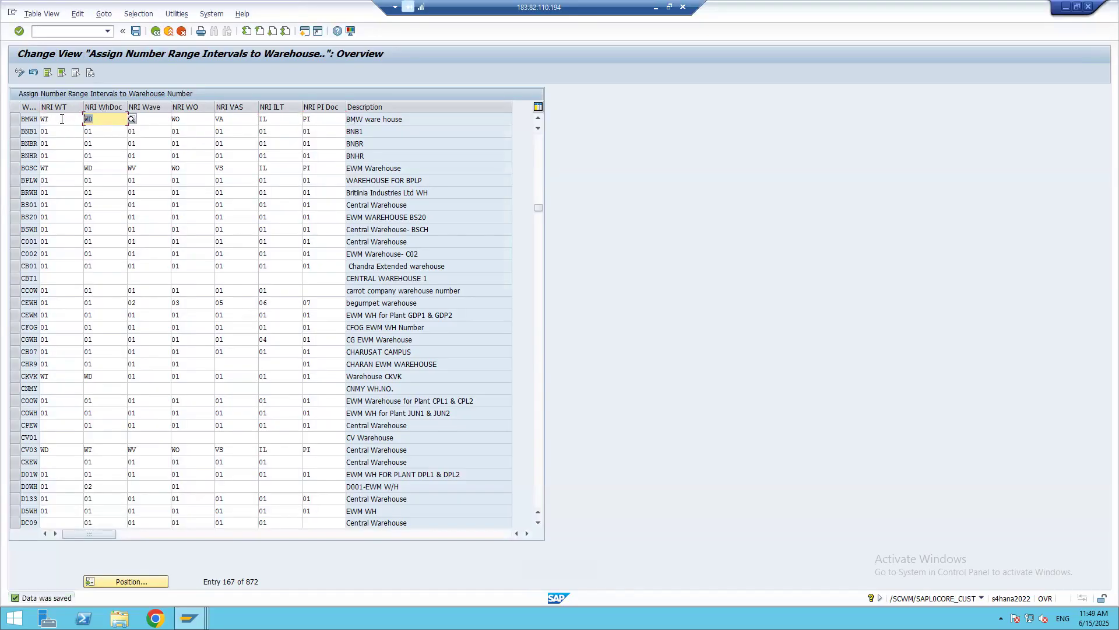
{"action": "key", "text": "alt+Tab"}
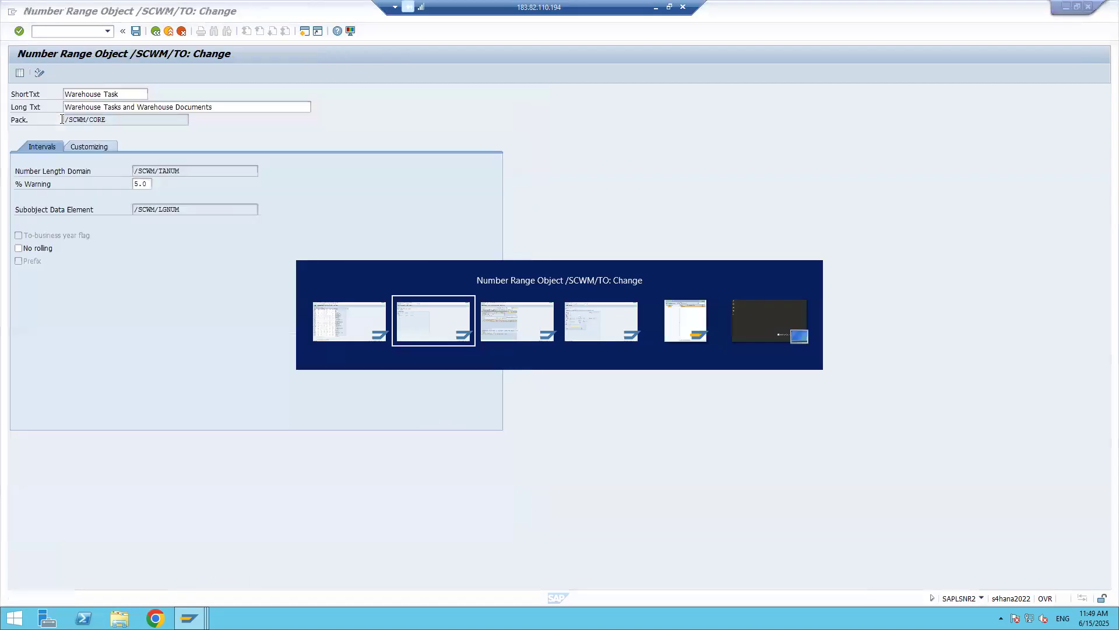
{"action": "key", "text": "alt+Tab"}
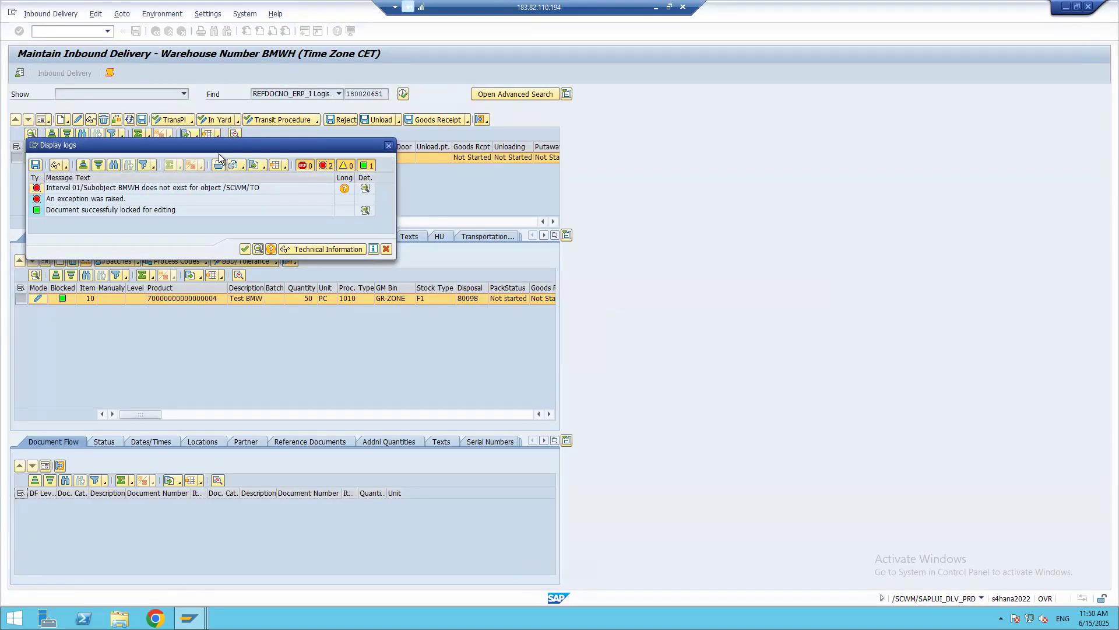
{"action": "left_click", "coordinate": [389, 147]}
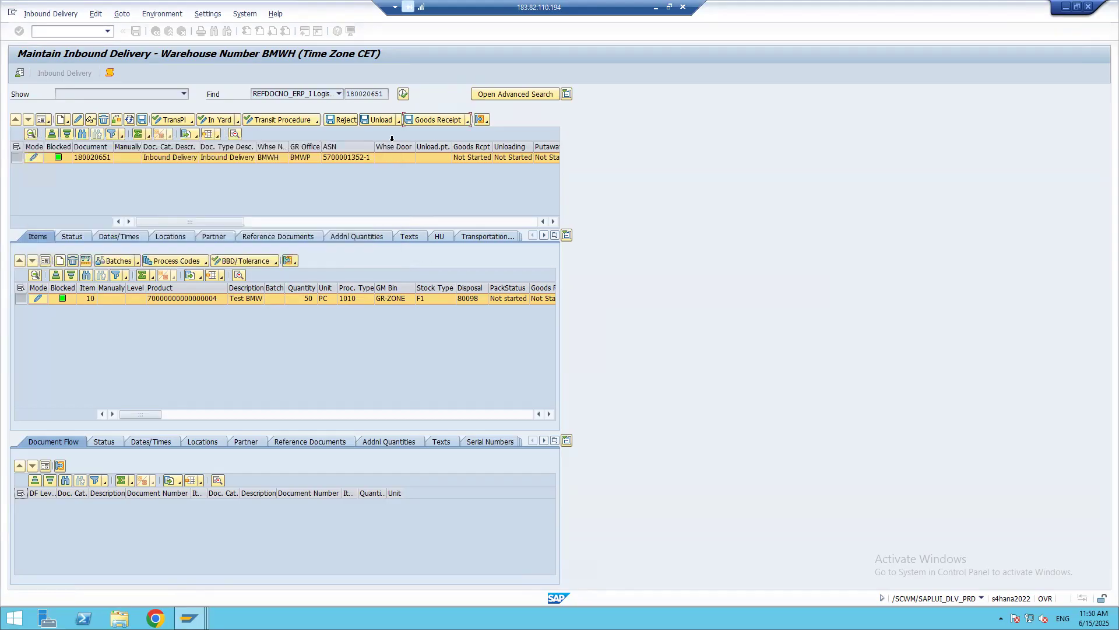
{"action": "left_click", "coordinate": [401, 95]}
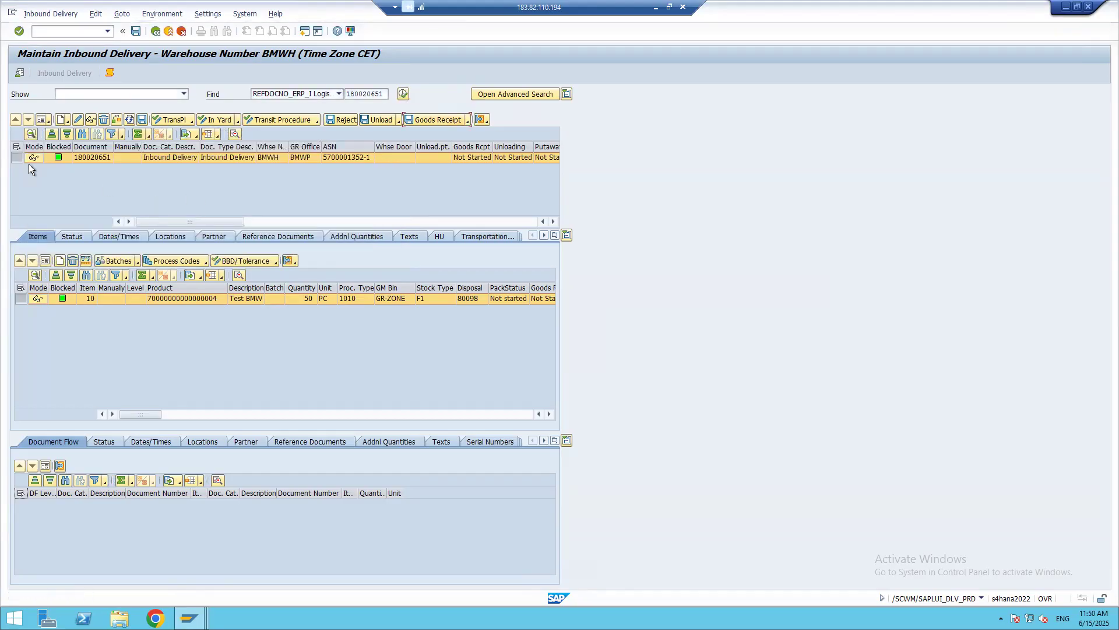
{"action": "left_click", "coordinate": [16, 155]}
{"action": "left_click", "coordinate": [430, 122]}
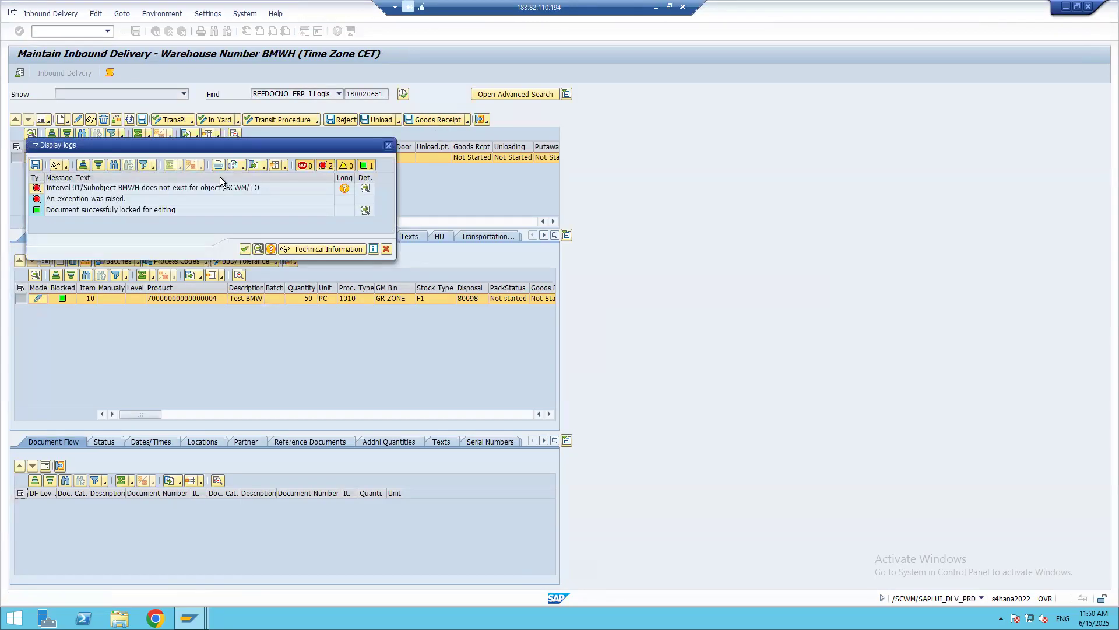
{"action": "left_click", "coordinate": [244, 249]}
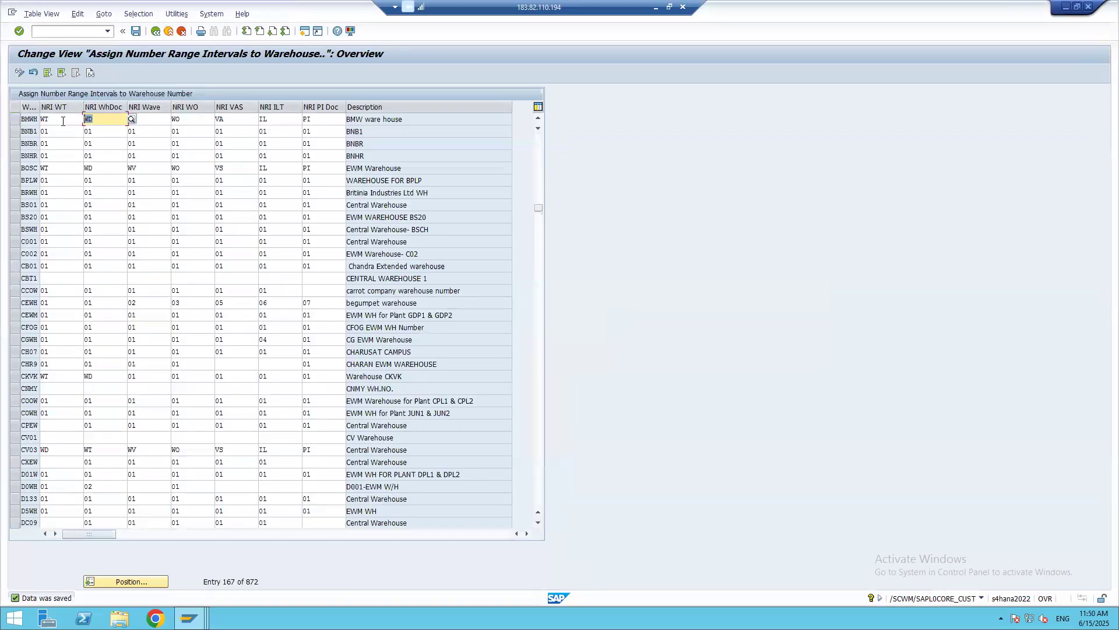
{"action": "left_click", "coordinate": [133, 31]}
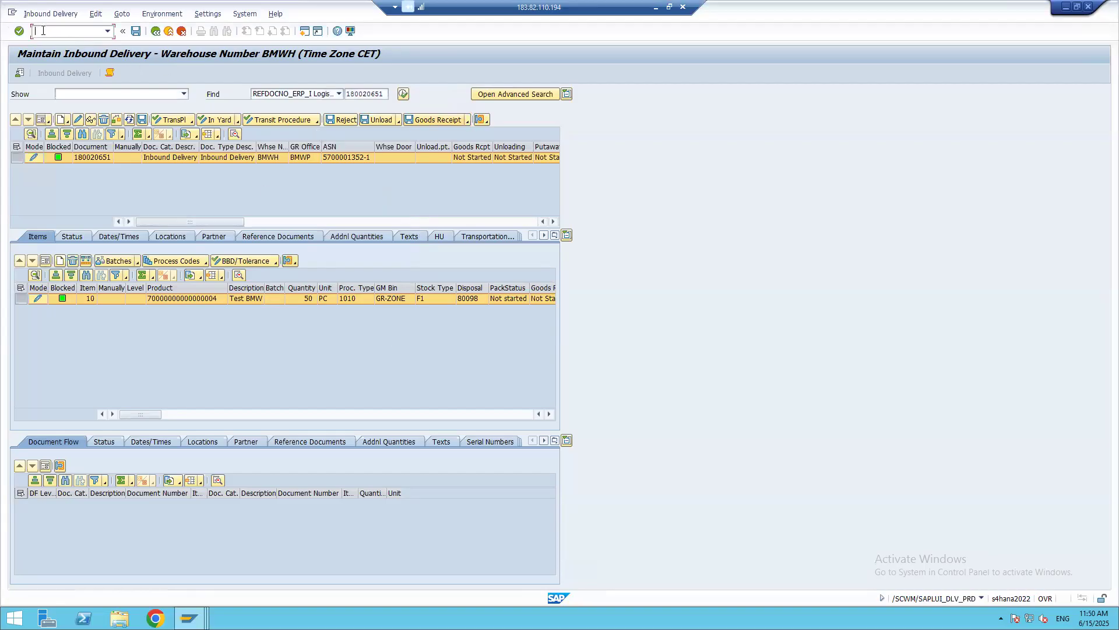
Start a new inbound delivery in VL31N for the same purchase order, using its number with suffix -3 as external ID.
{"action": "type", "text": "nvl31n"}
{"action": "key", "text": "Return"}
{"action": "left_click", "coordinate": [121, 189]}
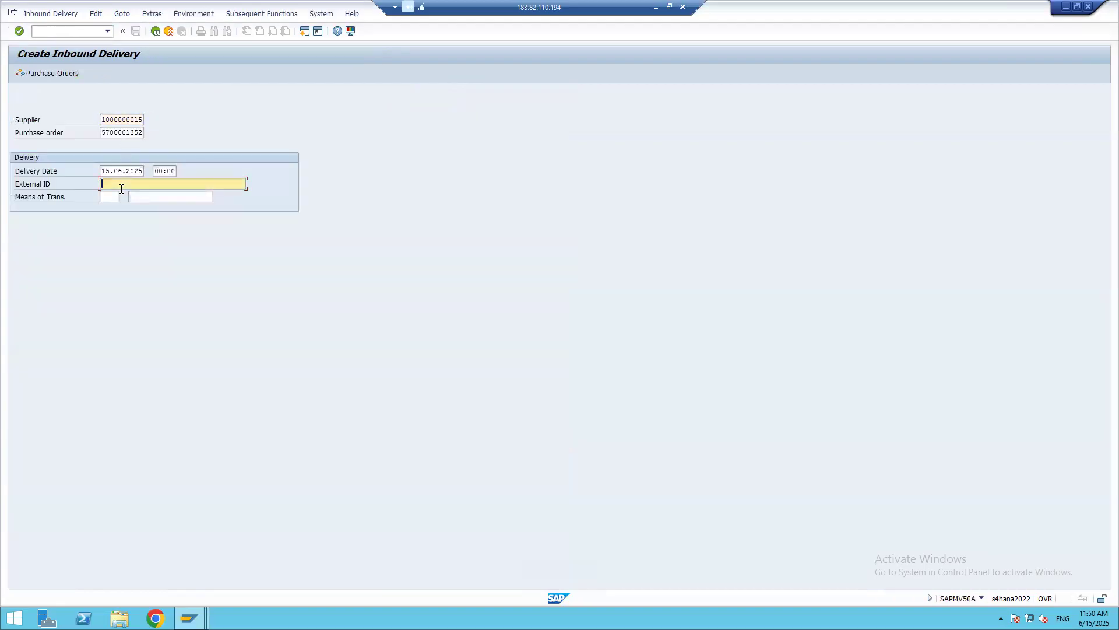
{"action": "type", "text": "5700001352-3"}
{"action": "key", "text": "Return"}
Set the delivery quantity of the Test BMW item to 50 and save the inbound delivery.
{"action": "left_click_drag", "start_coordinate": [237, 221], "coordinate": [182, 224]}
{"action": "type", "text": "50"}
{"action": "key", "text": "Return"}
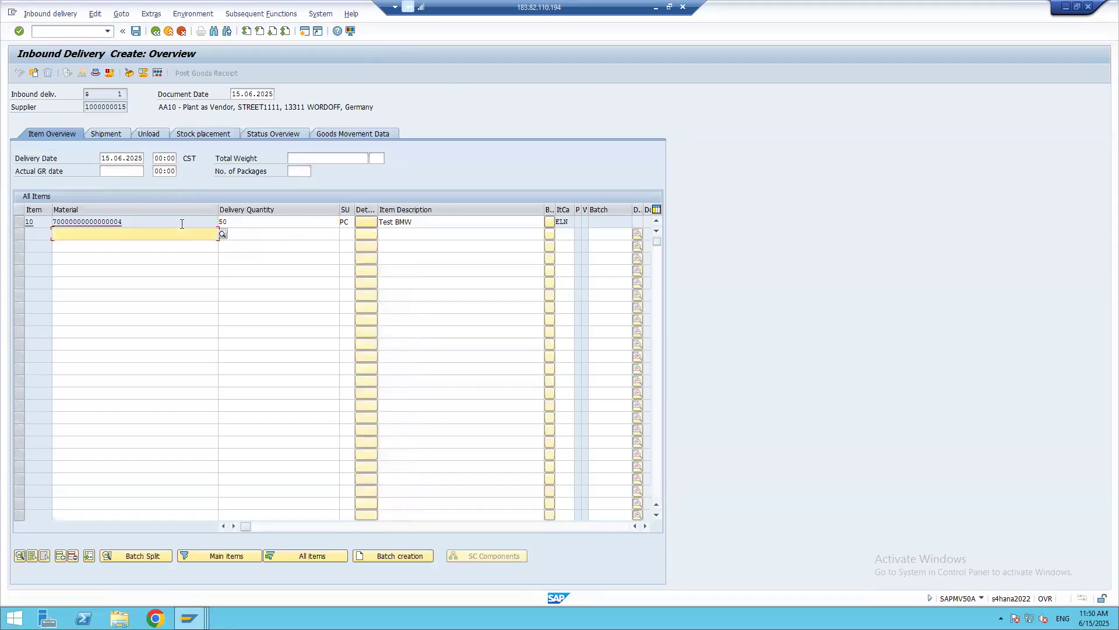
{"action": "left_click", "coordinate": [135, 29]}
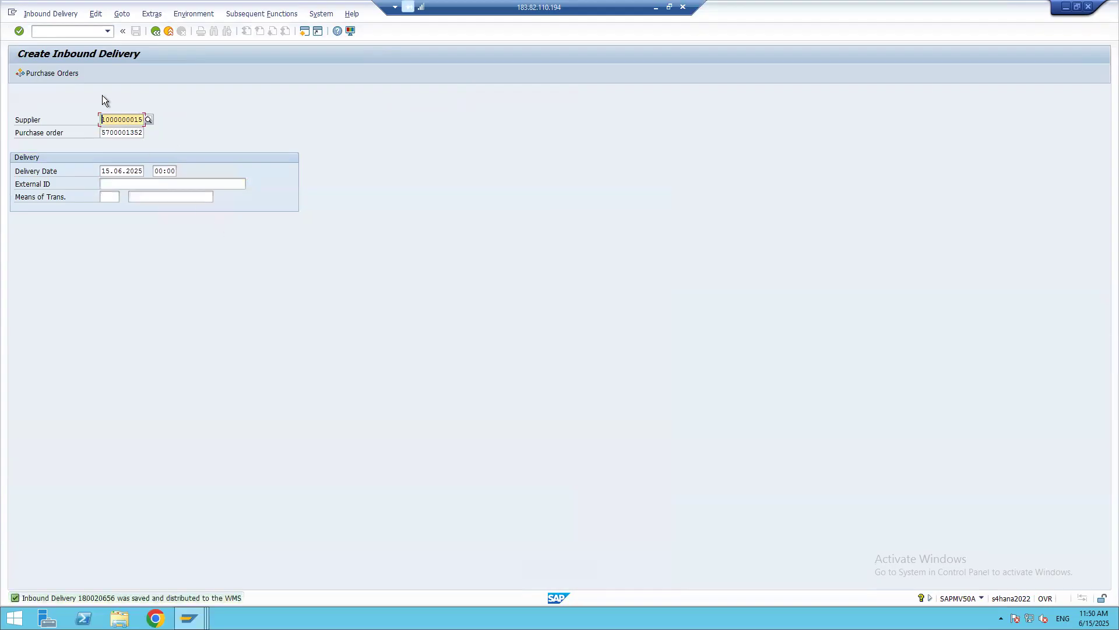
Find the newly saved inbound delivery in /SCWM/PRDI by its ERP document number and try to post its goods receipt.
{"action": "left_click", "coordinate": [106, 33]}
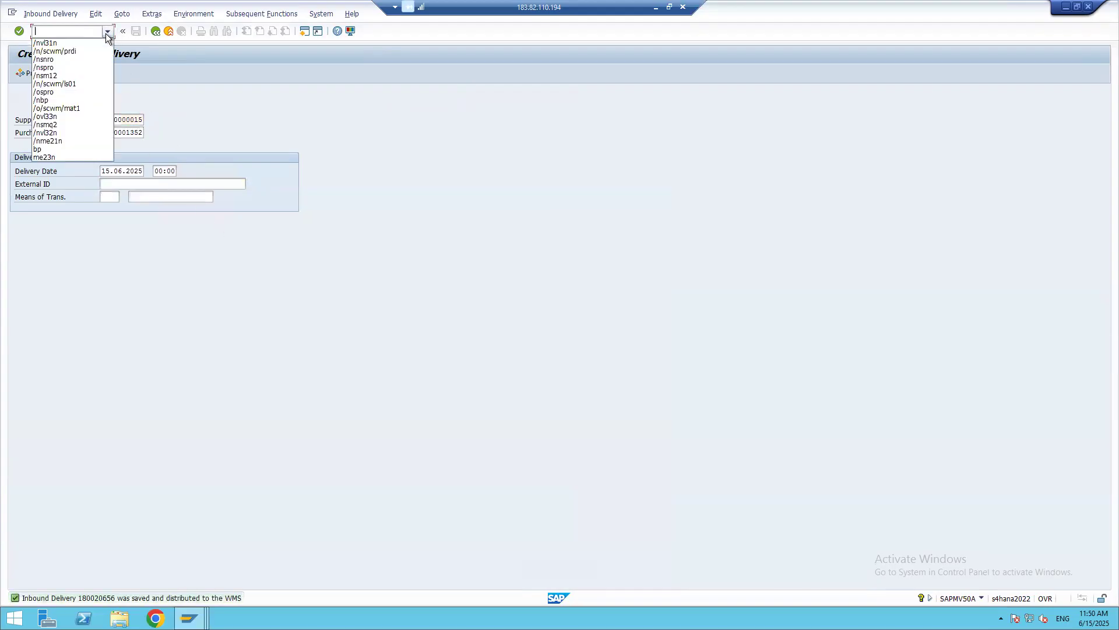
{"action": "left_click", "coordinate": [72, 53]}
{"action": "key", "text": "Return"}
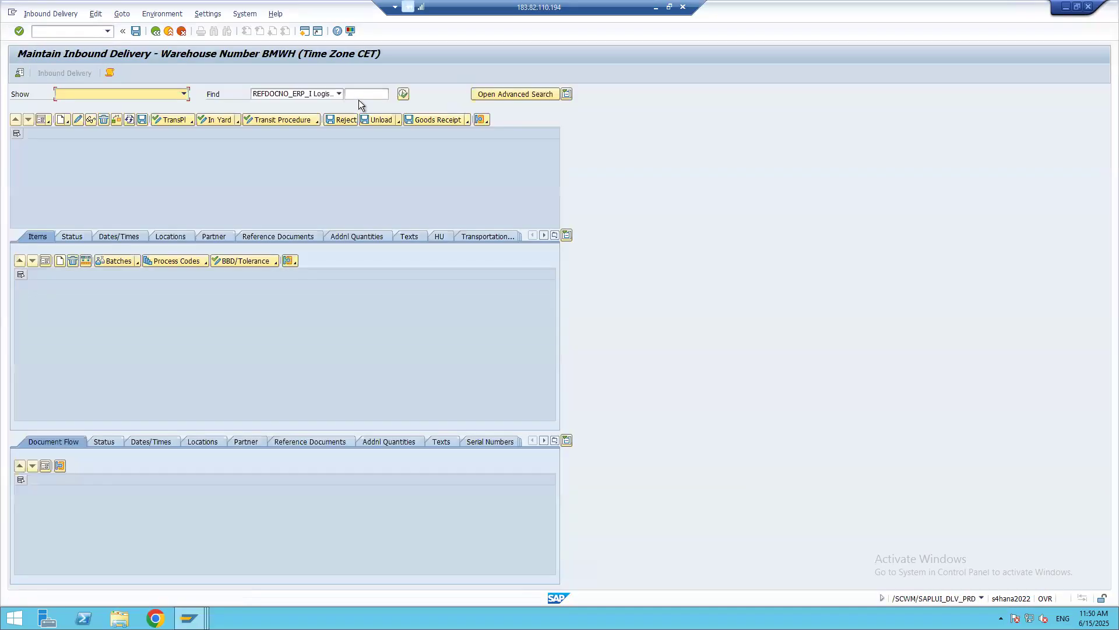
{"action": "left_click", "coordinate": [357, 94]}
{"action": "type", "text": "180020656"}
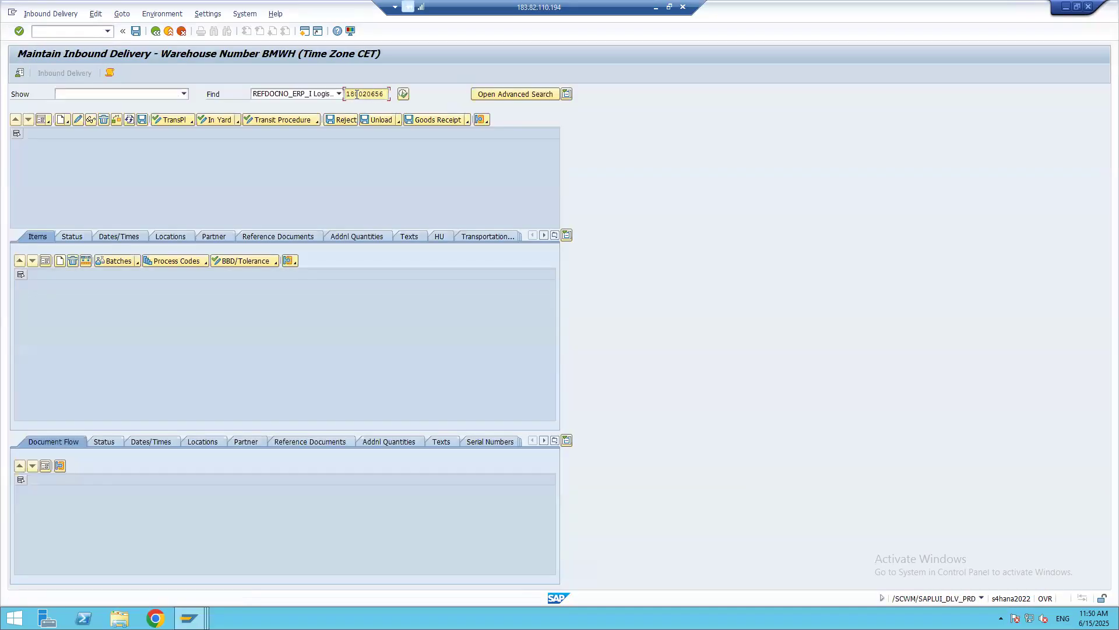
{"action": "left_click", "coordinate": [403, 94]}
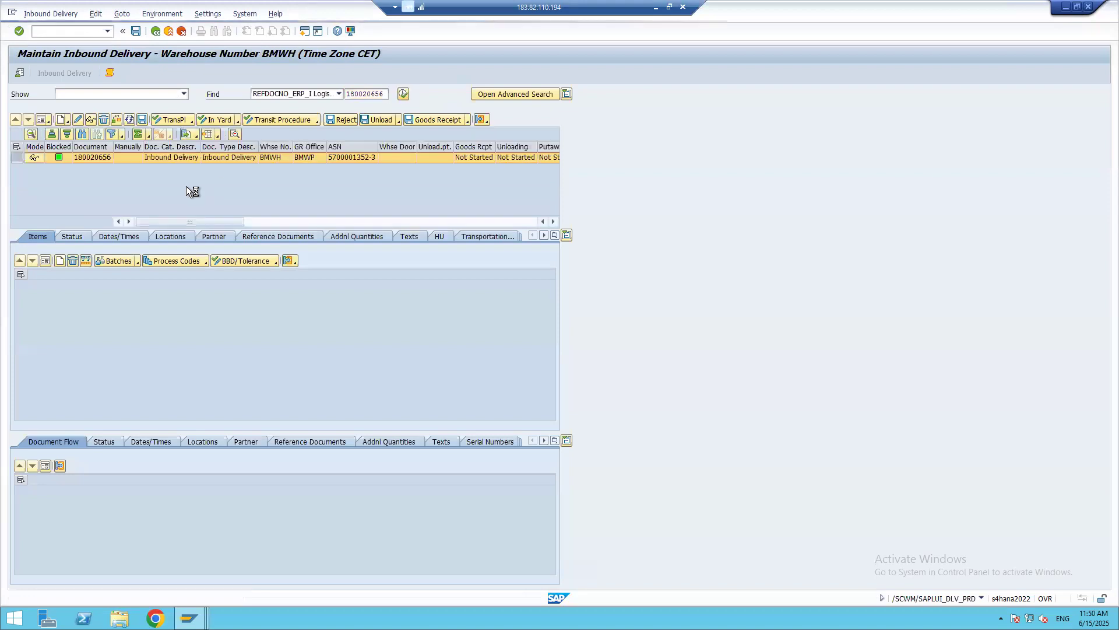
{"action": "left_click", "coordinate": [19, 156]}
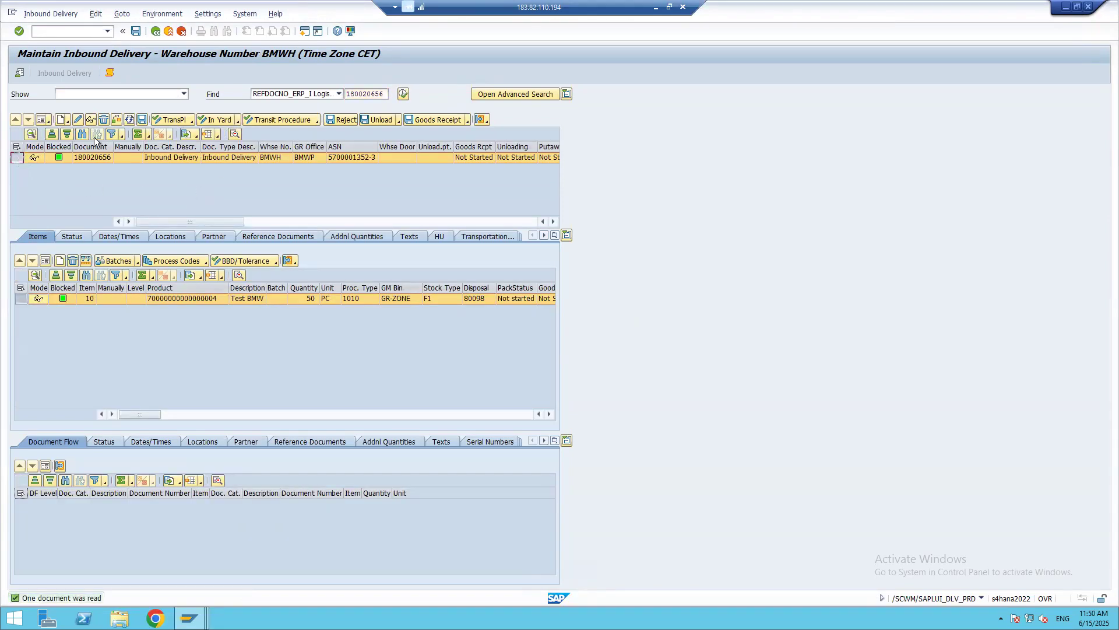
{"action": "left_click", "coordinate": [425, 120]}
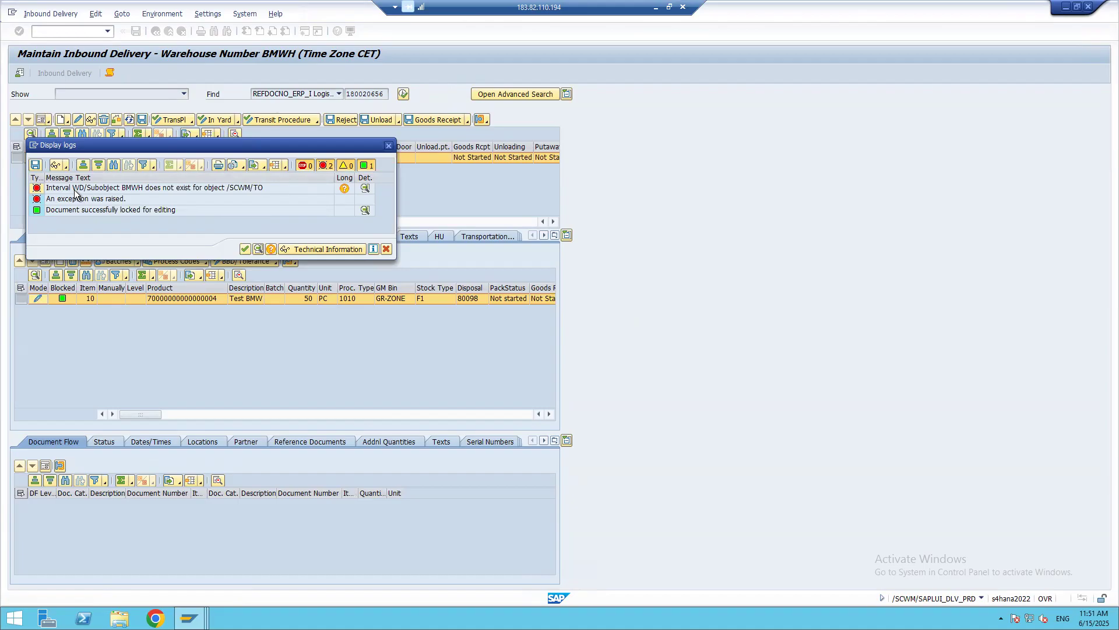
Return to the interval assignment table and check the NRI WhDoc entry of warehouse BMWH.
{"action": "key", "text": "alt+Tab"}
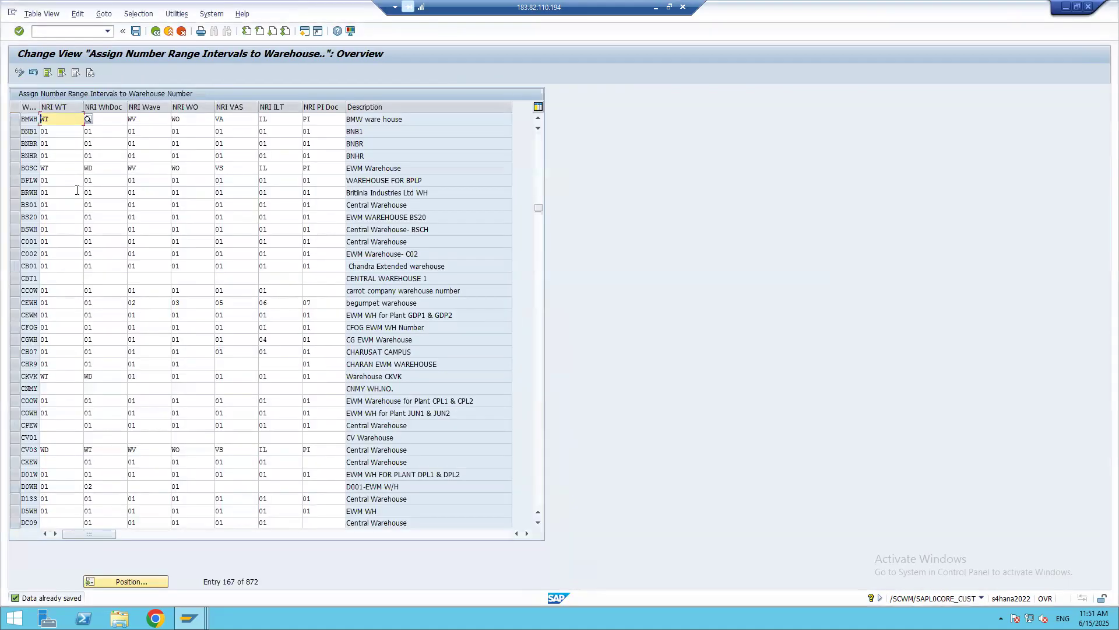
{"action": "left_click", "coordinate": [105, 119]}
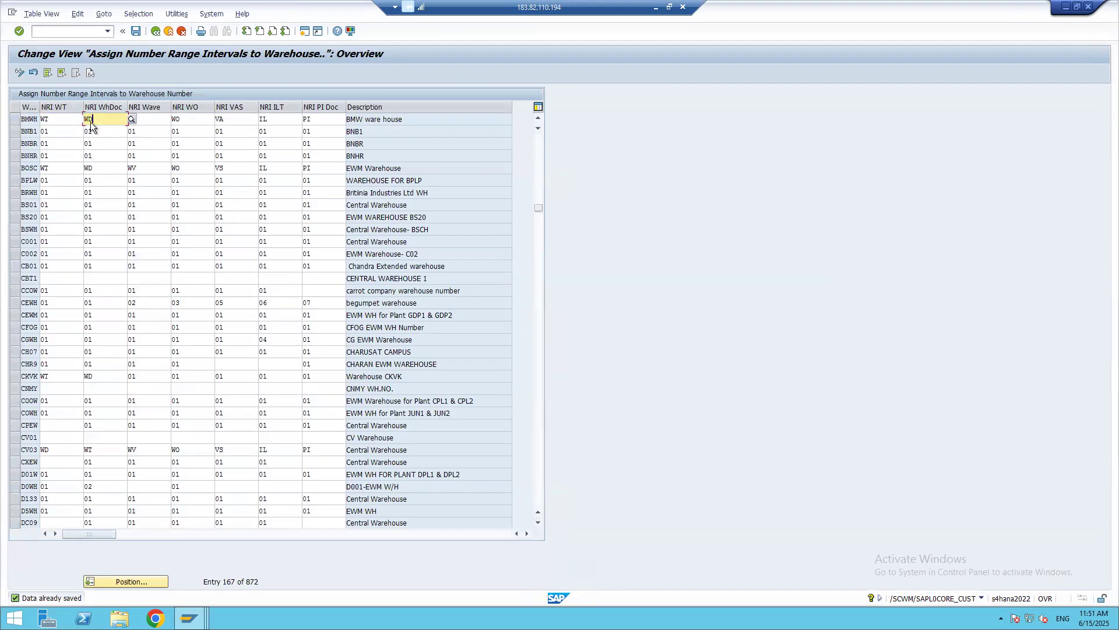
{"action": "left_click_drag", "start_coordinate": [102, 119], "coordinate": [71, 123]}
Leave the assignment table and open BMWH's intervals for editing in Define Number Ranges for Warehouse Tasks/Warehouse Documents.
{"action": "left_click", "coordinate": [155, 31]}
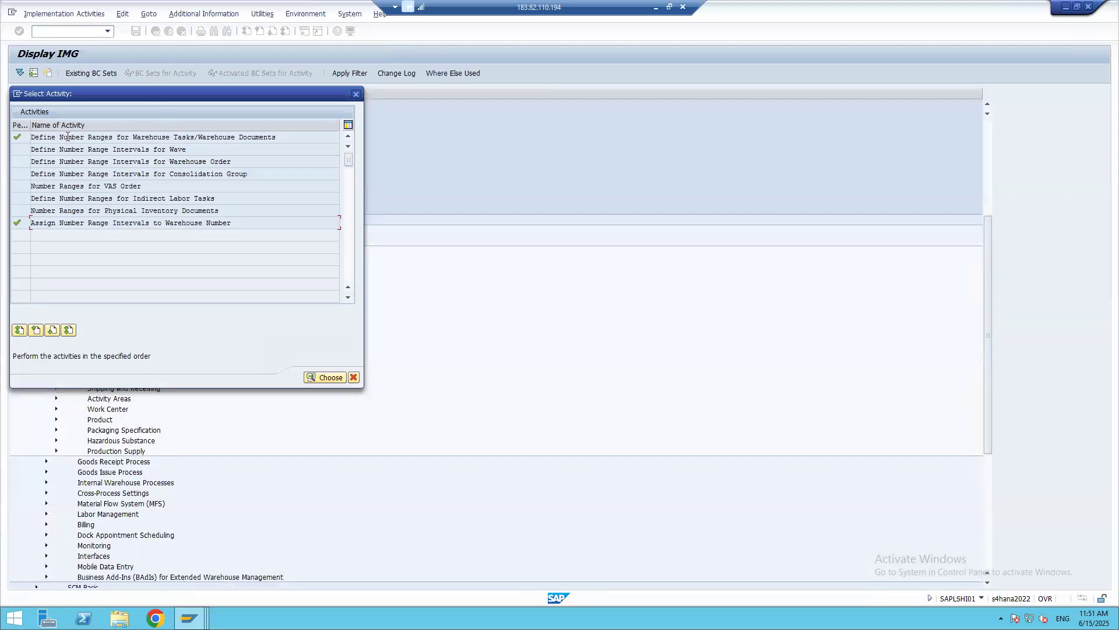
{"action": "double_click", "coordinate": [272, 140]}
{"action": "left_click", "coordinate": [108, 104]}
{"action": "key", "text": "Down"}
{"action": "key", "text": "Return"}
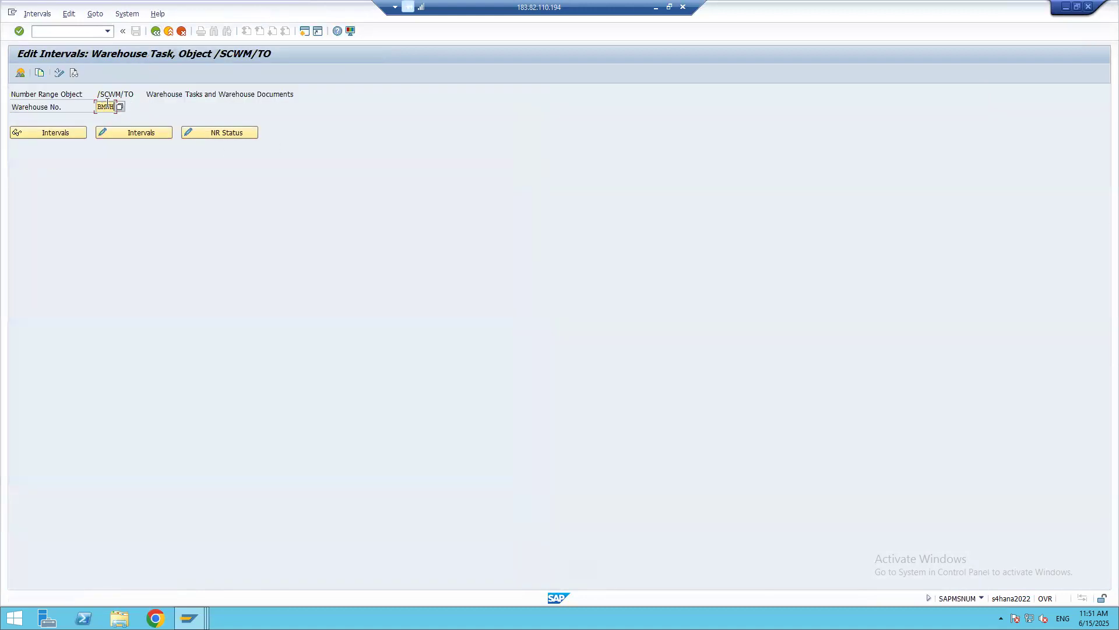
{"action": "left_click", "coordinate": [120, 134]}
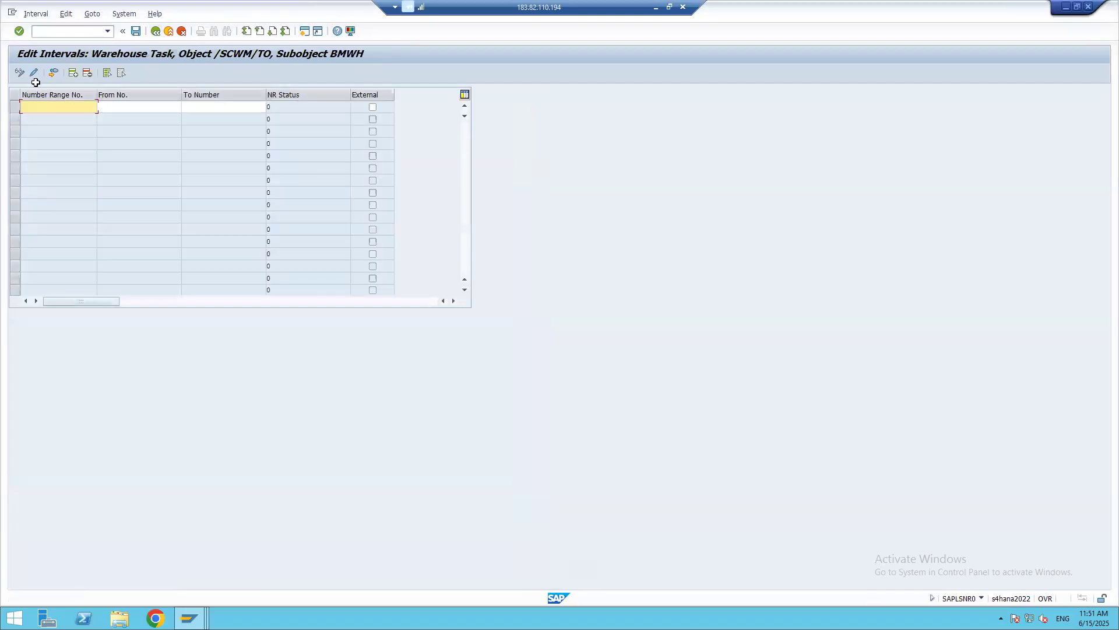
Enter number range WT for warehouse tasks of BMWH, from 1000 to 9999.
{"action": "type", "text": "WT"}
{"action": "key", "text": "Tab"}
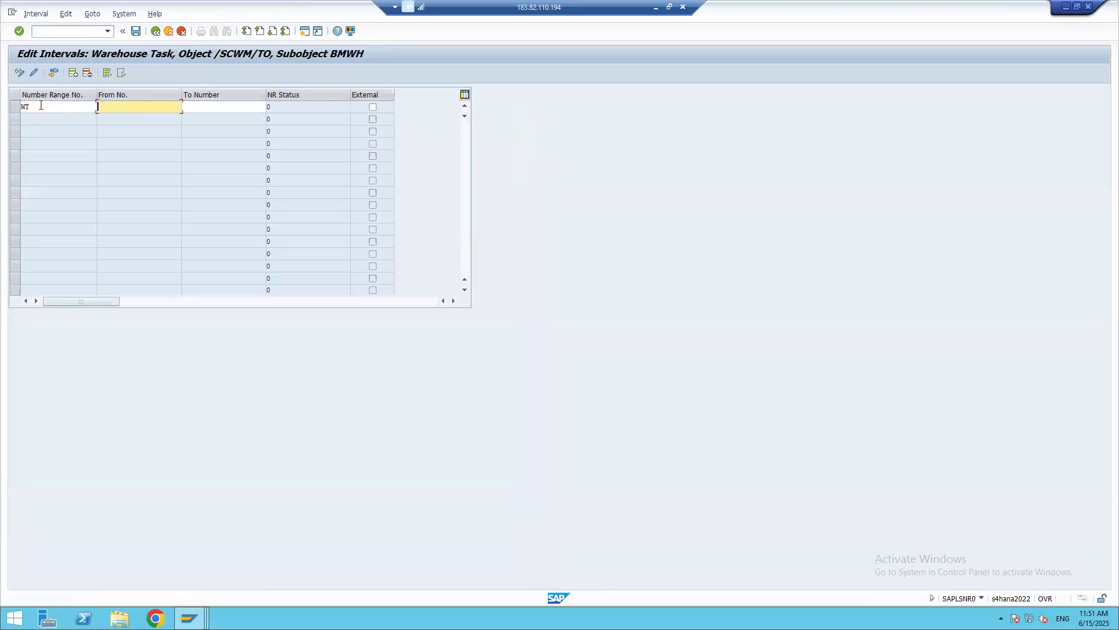
{"action": "left_click", "coordinate": [136, 117]}
{"action": "key", "text": "Tab"}
{"action": "type", "text": "9999"}
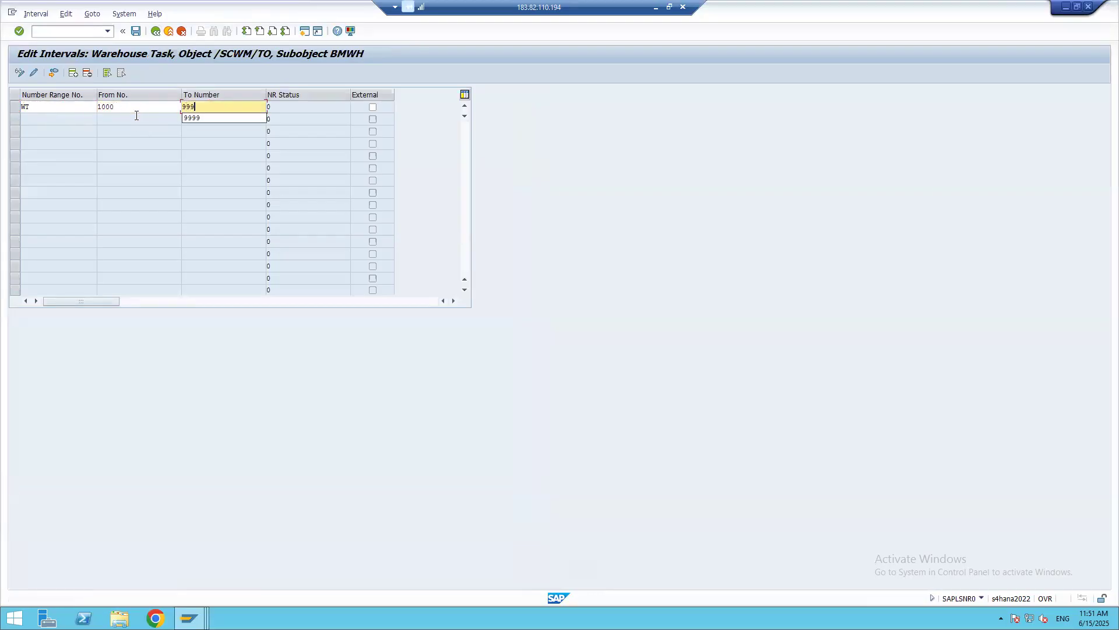
{"action": "key", "text": "BackSpace"}
{"action": "key", "text": "BackSpace"}
{"action": "key", "text": "BackSpace"}
{"action": "key", "text": "BackSpace"}
{"action": "type", "text": "9999"}
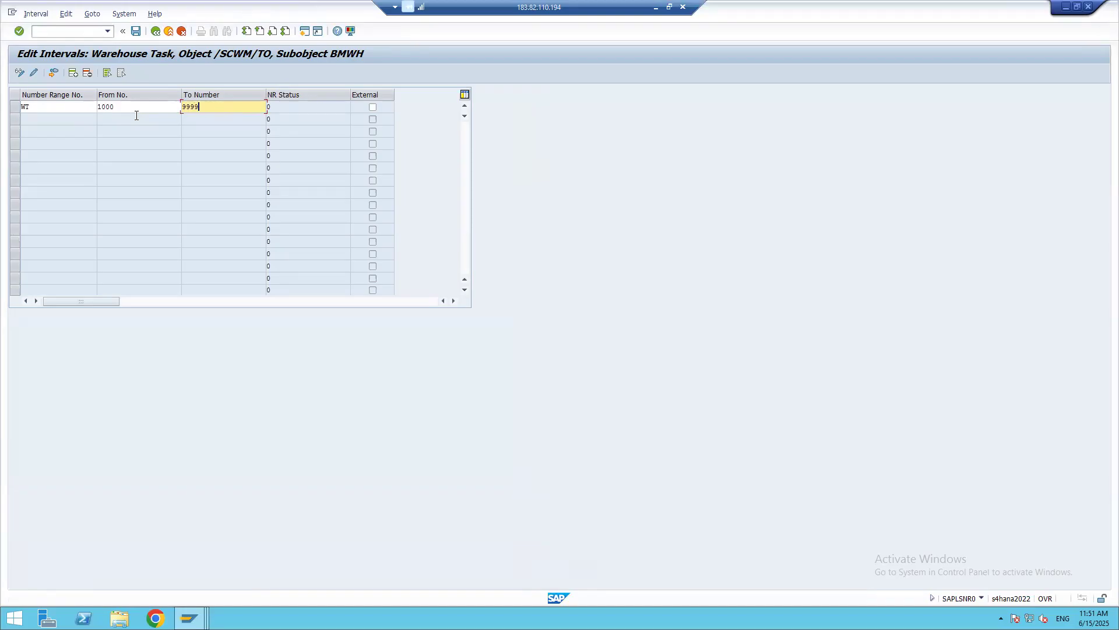
{"action": "key", "text": "Return"}
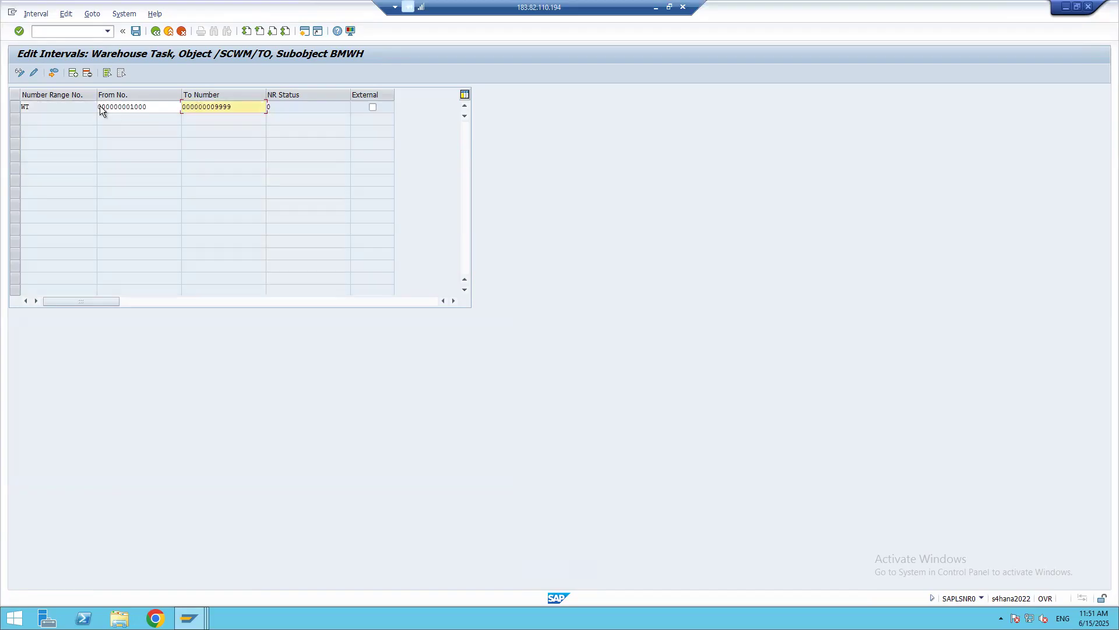
Add number range WD from 10000 to 19999, save the warehouse task intervals and return to the activity list.
{"action": "left_click", "coordinate": [78, 71]}
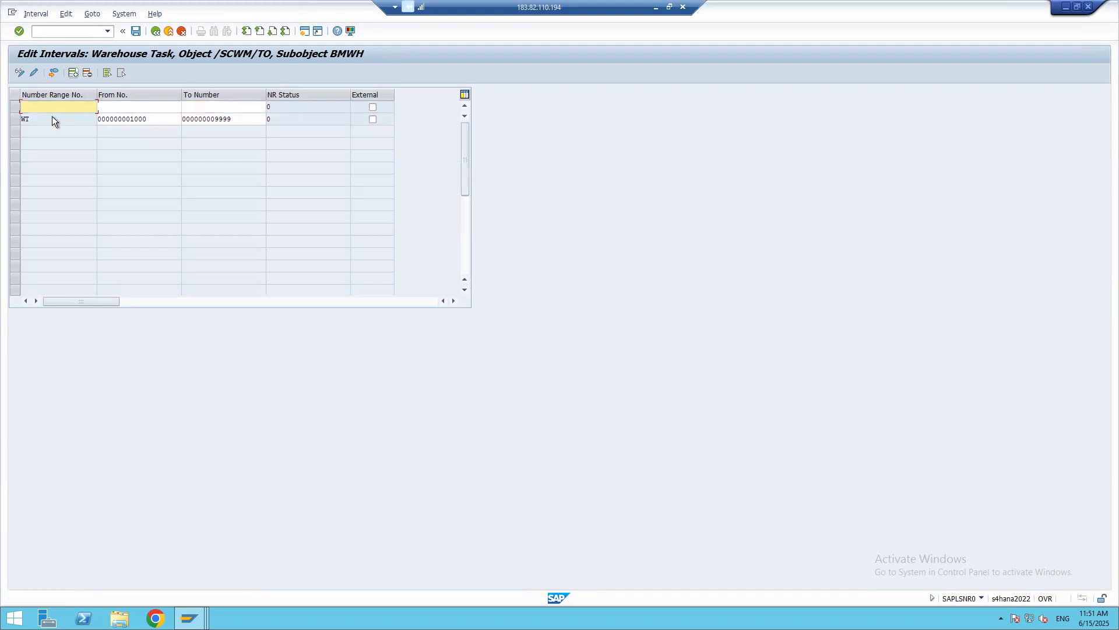
{"action": "type", "text": "WD"}
{"action": "key", "text": "Tab"}
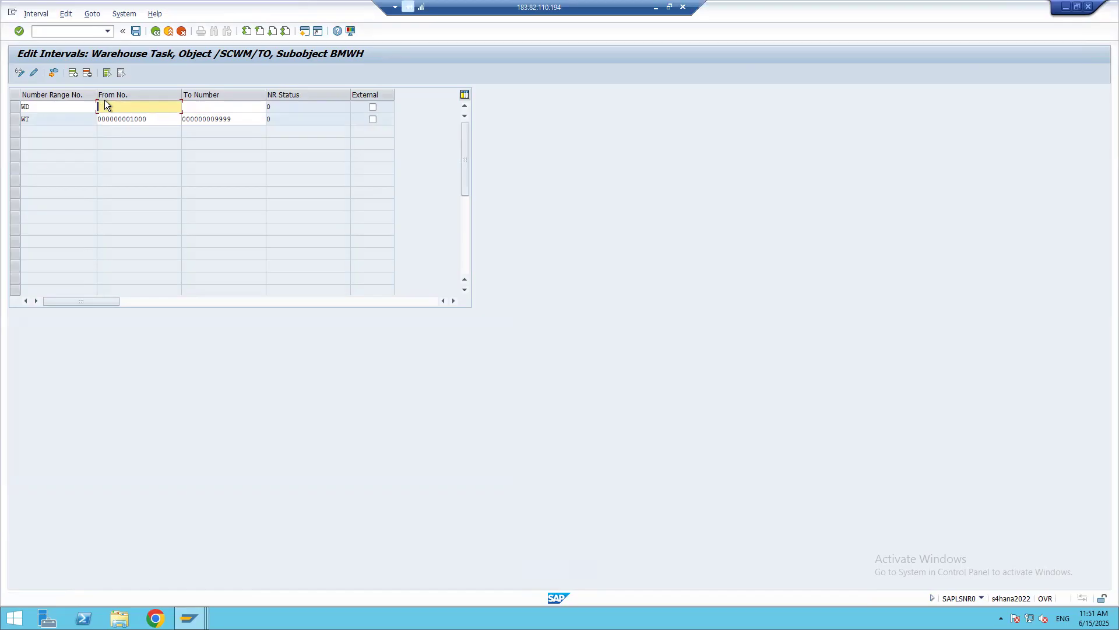
{"action": "type", "text": "10000"}
{"action": "left_click", "coordinate": [211, 107]}
{"action": "type", "text": "19999"}
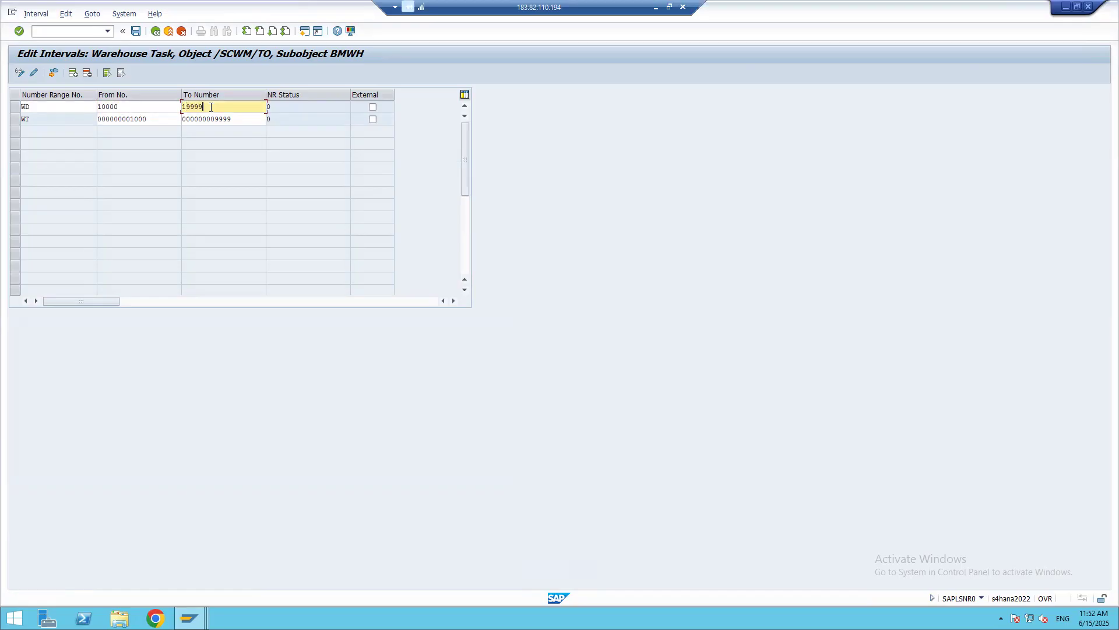
{"action": "key", "text": "Return"}
{"action": "left_click", "coordinate": [136, 31]}
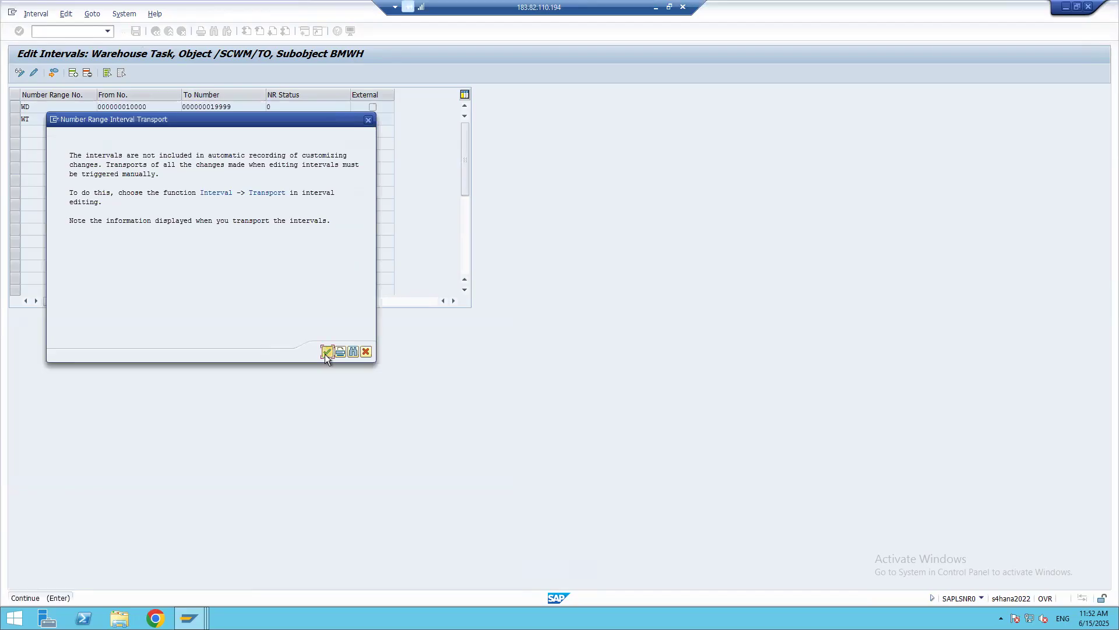
{"action": "left_click", "coordinate": [326, 352]}
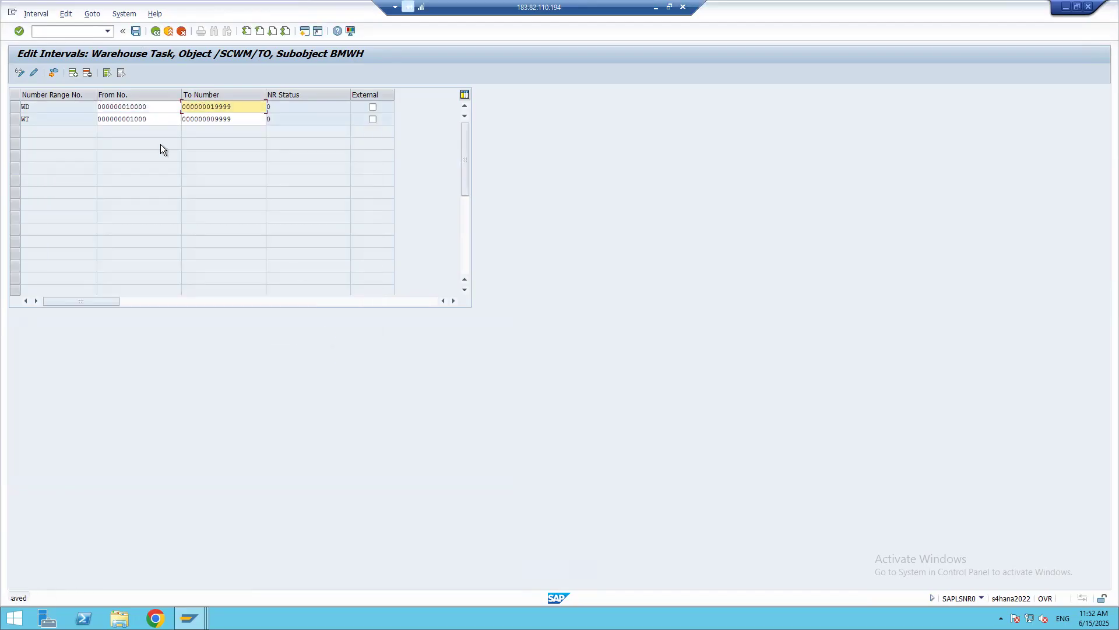
{"action": "left_click", "coordinate": [155, 32]}
{"action": "left_click", "coordinate": [155, 33]}
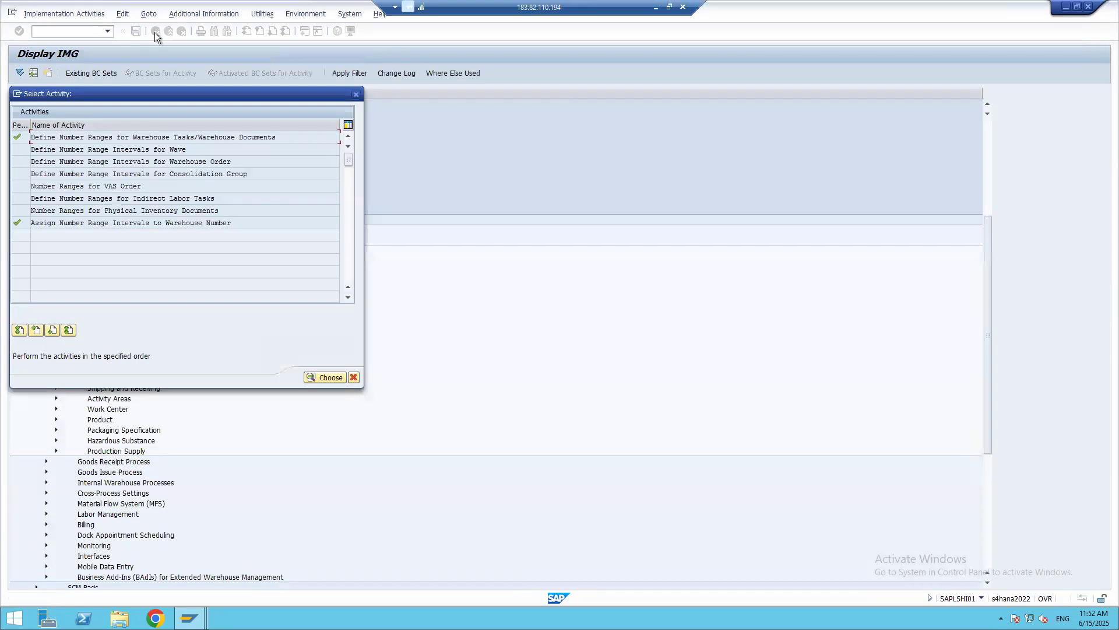
Open warehouse BMWH's intervals for editing in Define Number Range Intervals for Wave.
{"action": "double_click", "coordinate": [135, 149]}
{"action": "left_click", "coordinate": [102, 109]}
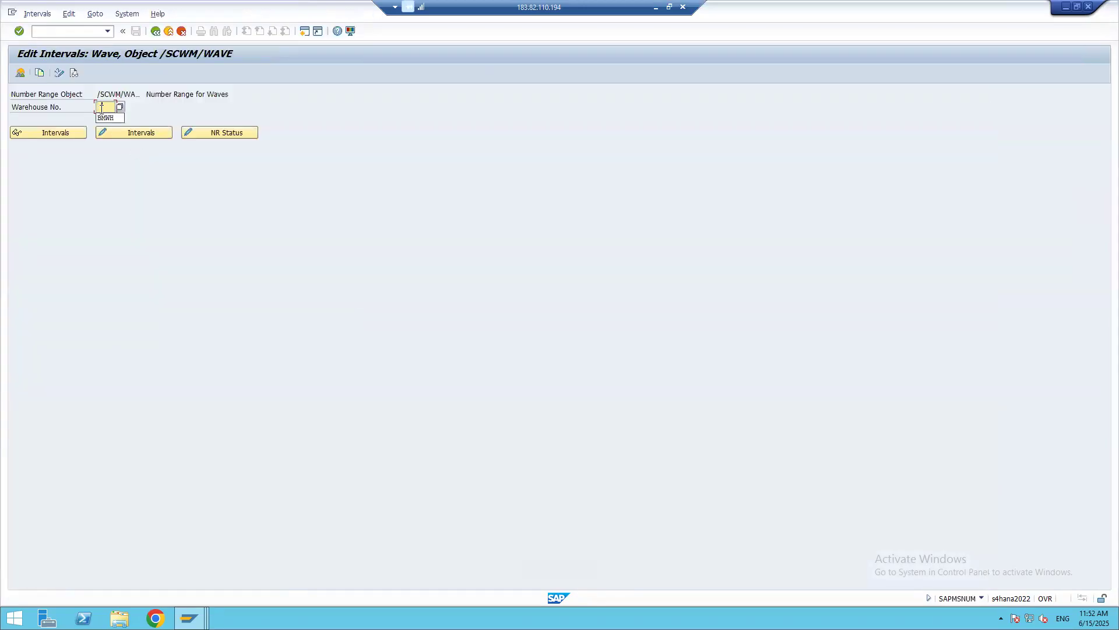
{"action": "left_click", "coordinate": [106, 118]}
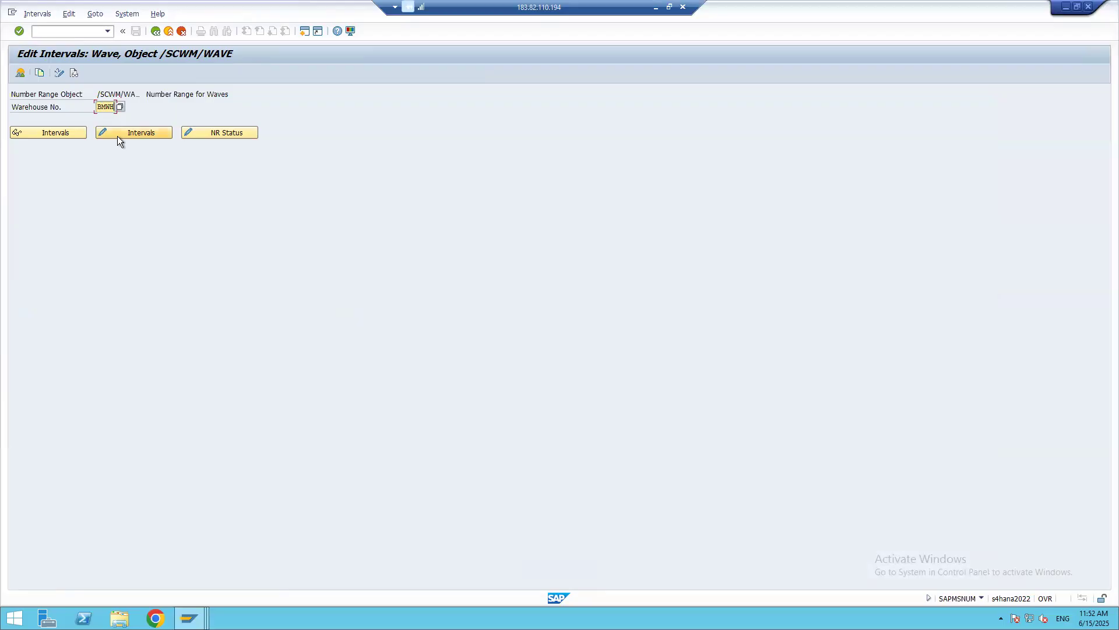
{"action": "left_click", "coordinate": [110, 131]}
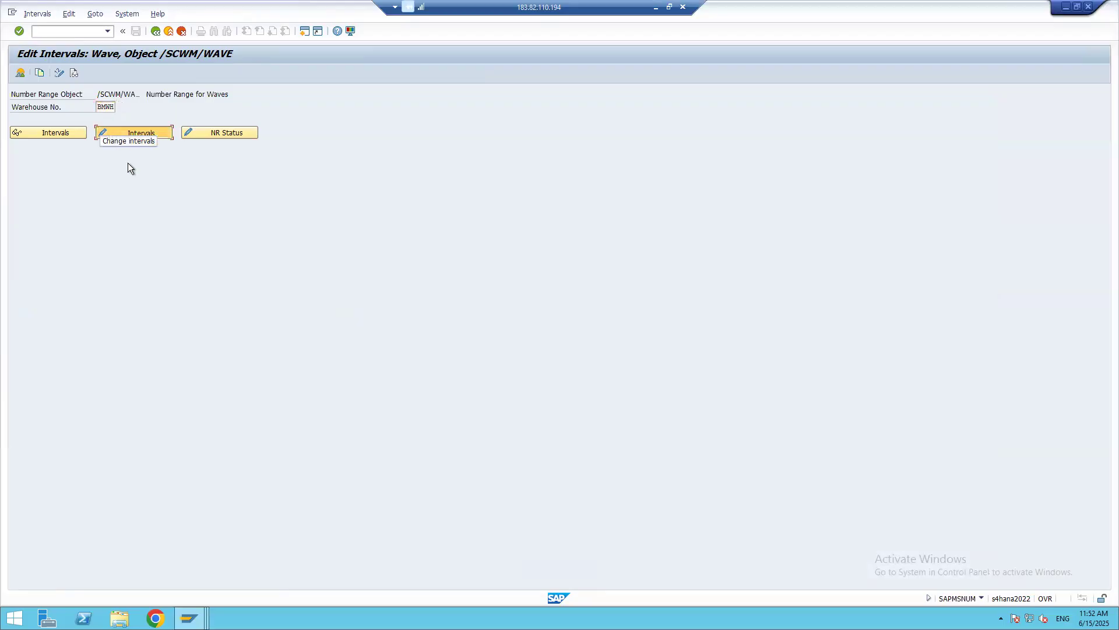
Create wave number range WV from 20000 to 29999, save it and return to the activity list.
{"action": "type", "text": "WV"}
{"action": "key", "text": "Tab"}
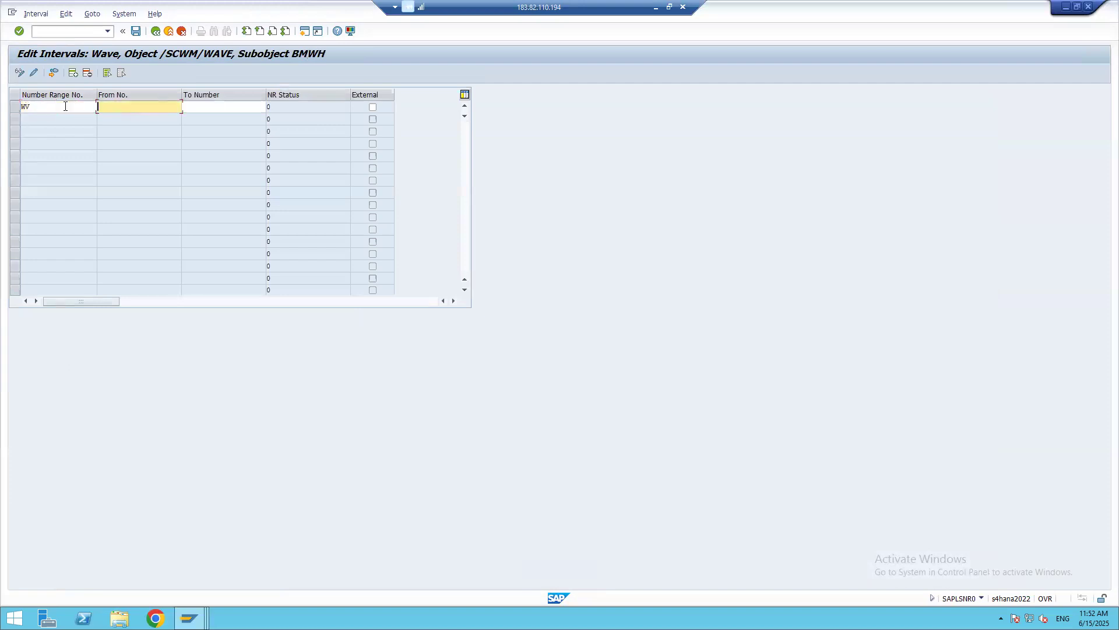
{"action": "type", "text": "20000"}
{"action": "key", "text": "Tab"}
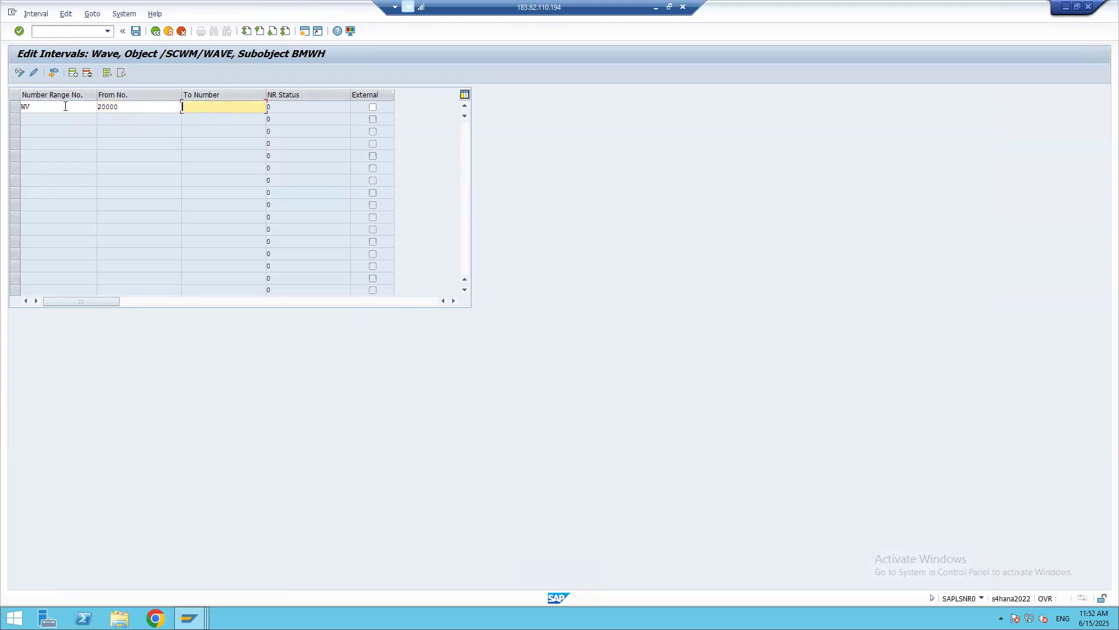
{"action": "type", "text": "29999"}
{"action": "key", "text": "Return"}
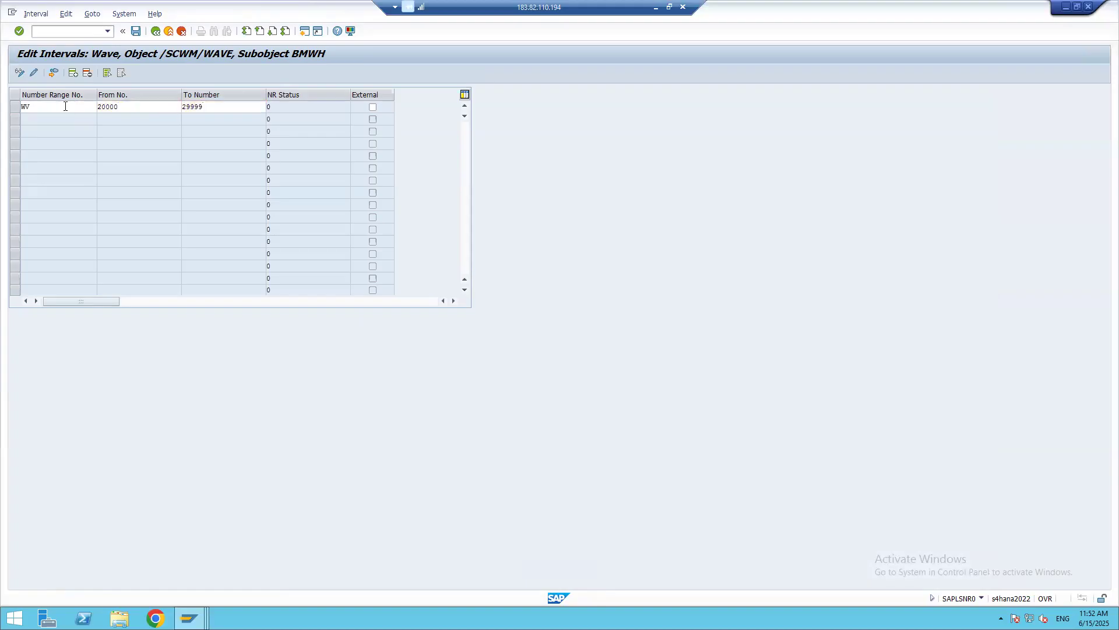
{"action": "left_click", "coordinate": [136, 30]}
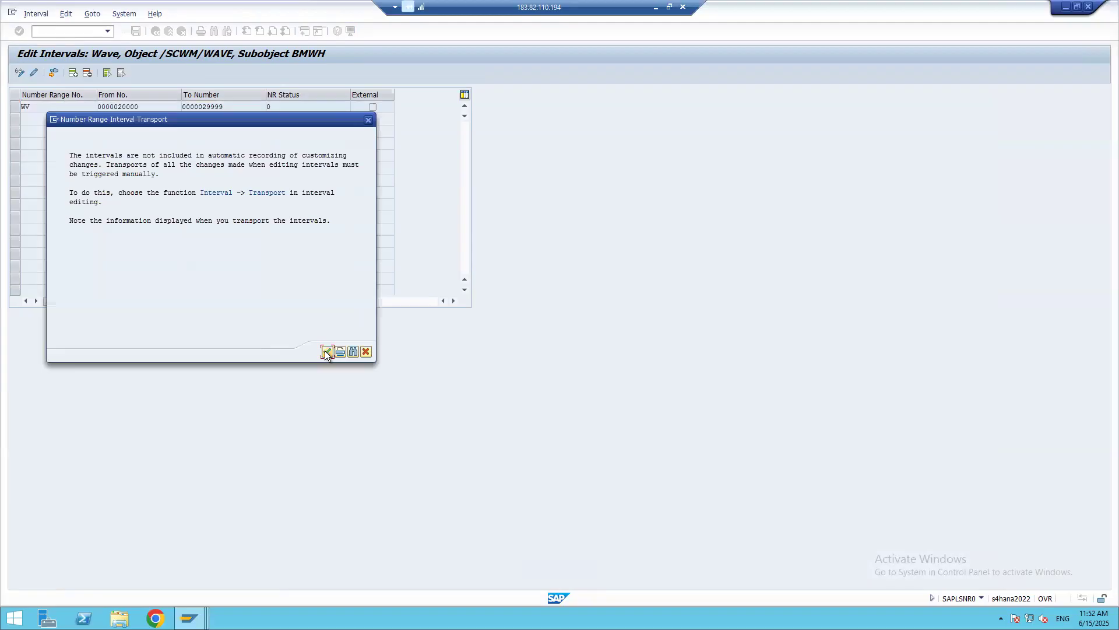
{"action": "left_click", "coordinate": [326, 351]}
{"action": "left_click", "coordinate": [156, 30]}
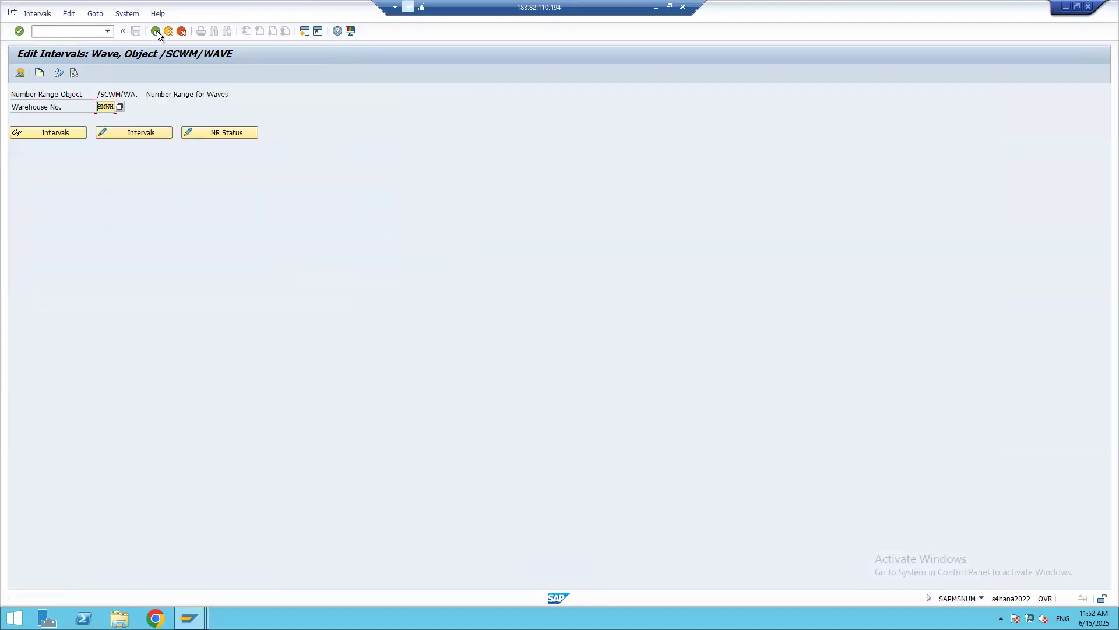
{"action": "left_click", "coordinate": [156, 30]}
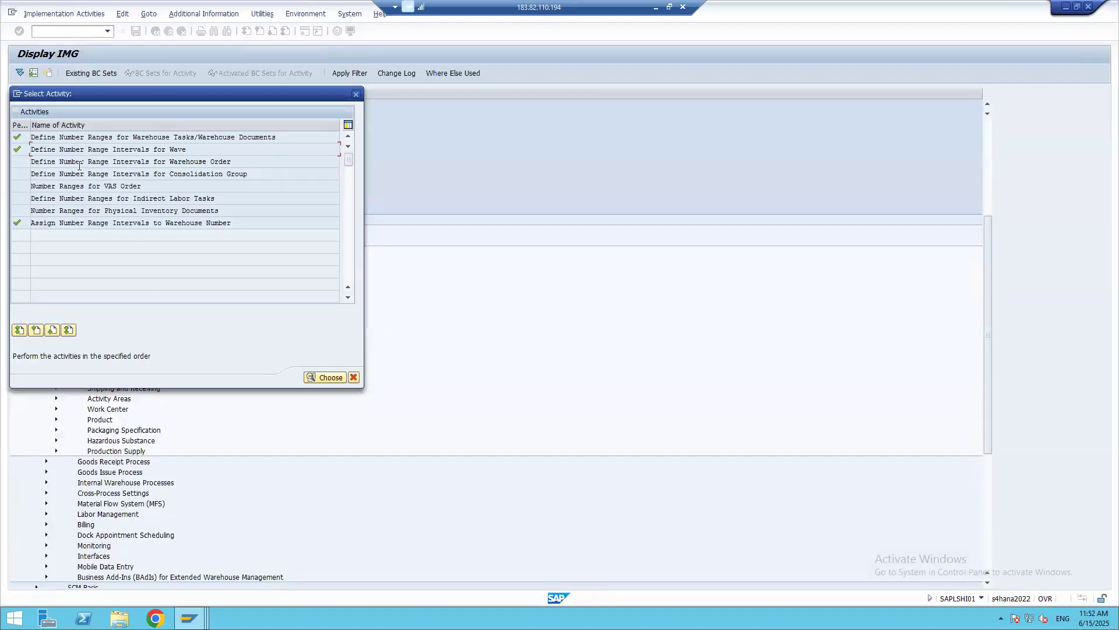
Open warehouse BMWH's intervals for editing in Define Number Range Intervals for Warehouse Order.
{"action": "double_click", "coordinate": [79, 166]}
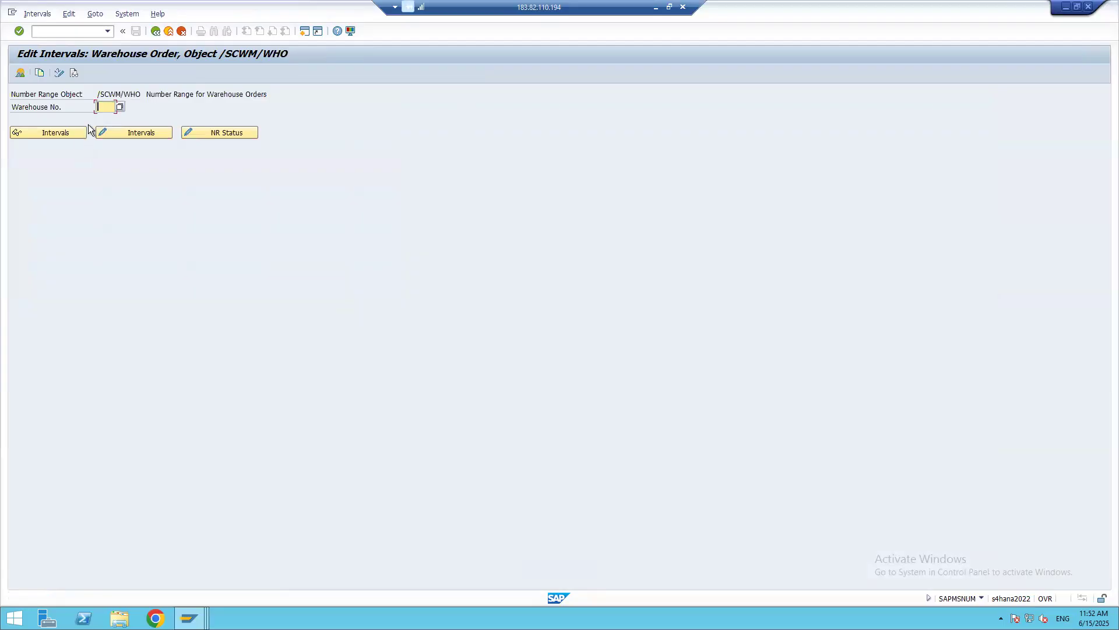
{"action": "key", "text": "Down"}
{"action": "key", "text": "Return"}
{"action": "left_click", "coordinate": [131, 131]}
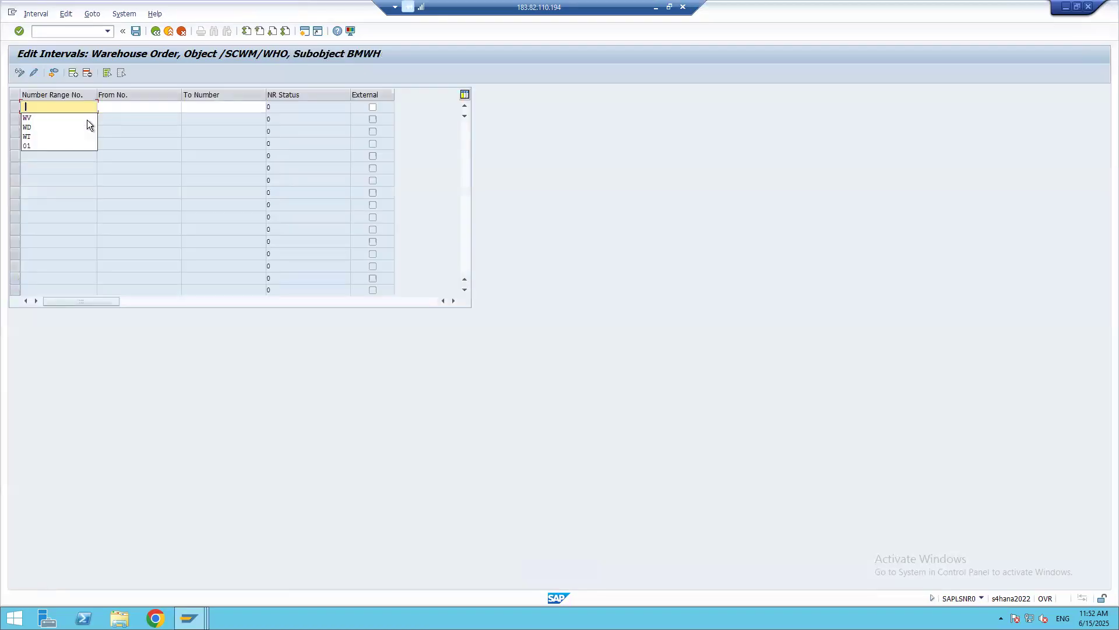
Create warehouse order number range WO from 30000 to 39999, save it and return to the activity list.
{"action": "type", "text": "WO"}
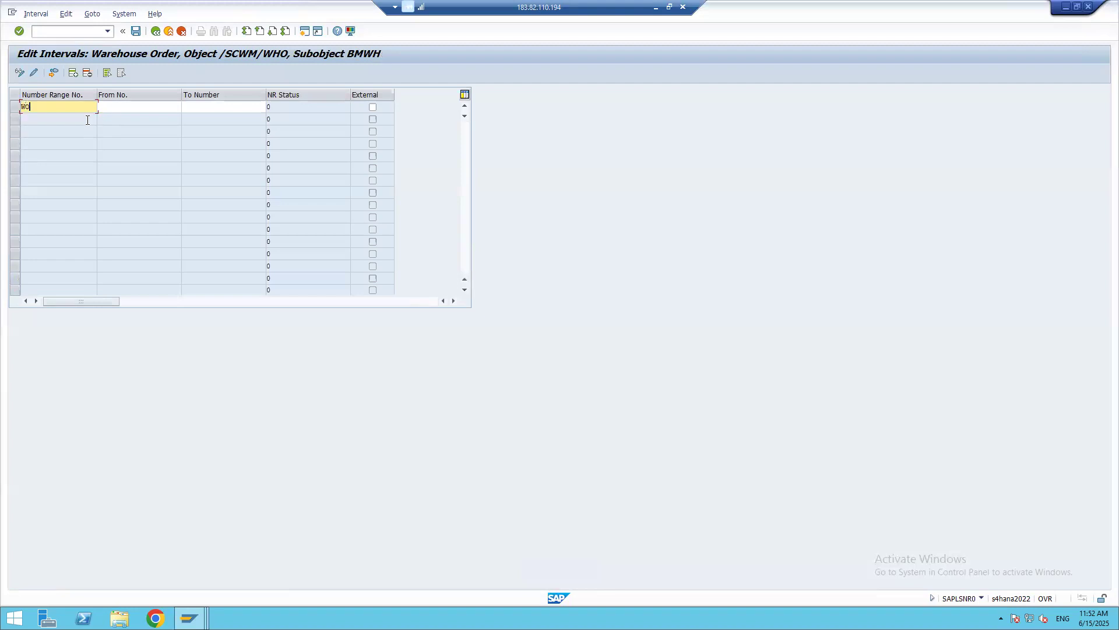
{"action": "key", "text": "Tab"}
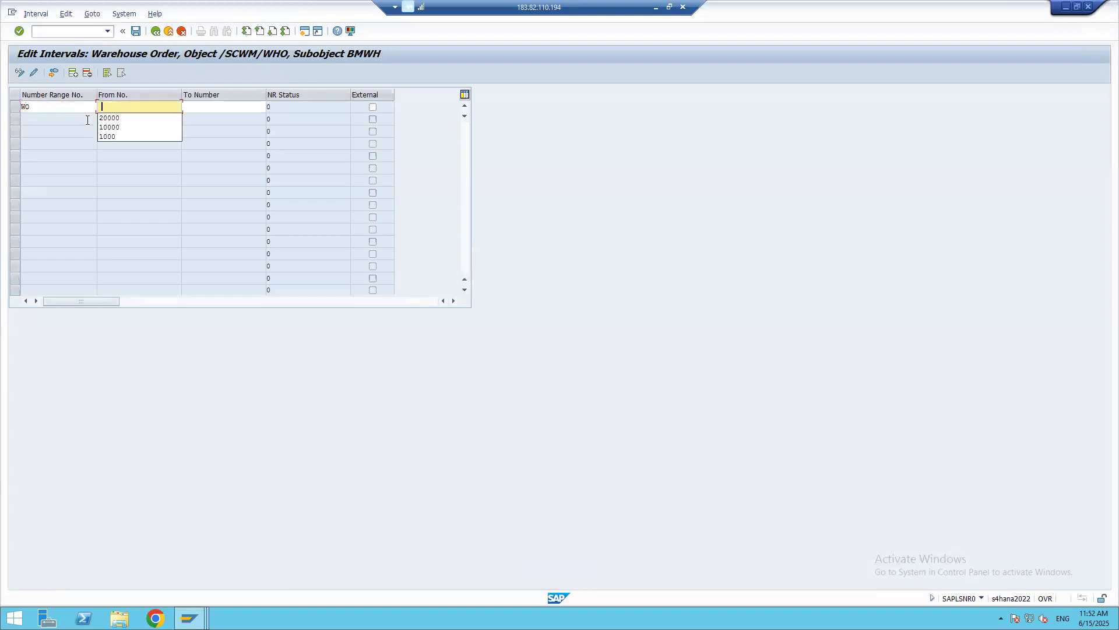
{"action": "type", "text": "30000"}
{"action": "key", "text": "Tab"}
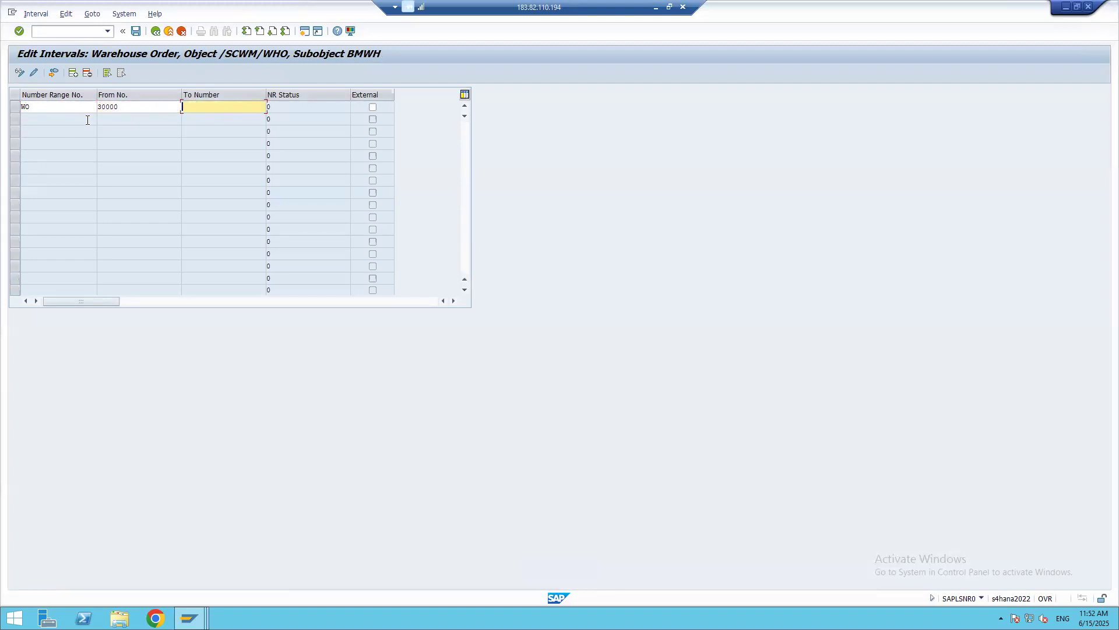
{"action": "type", "text": "39999"}
{"action": "key", "text": "Return"}
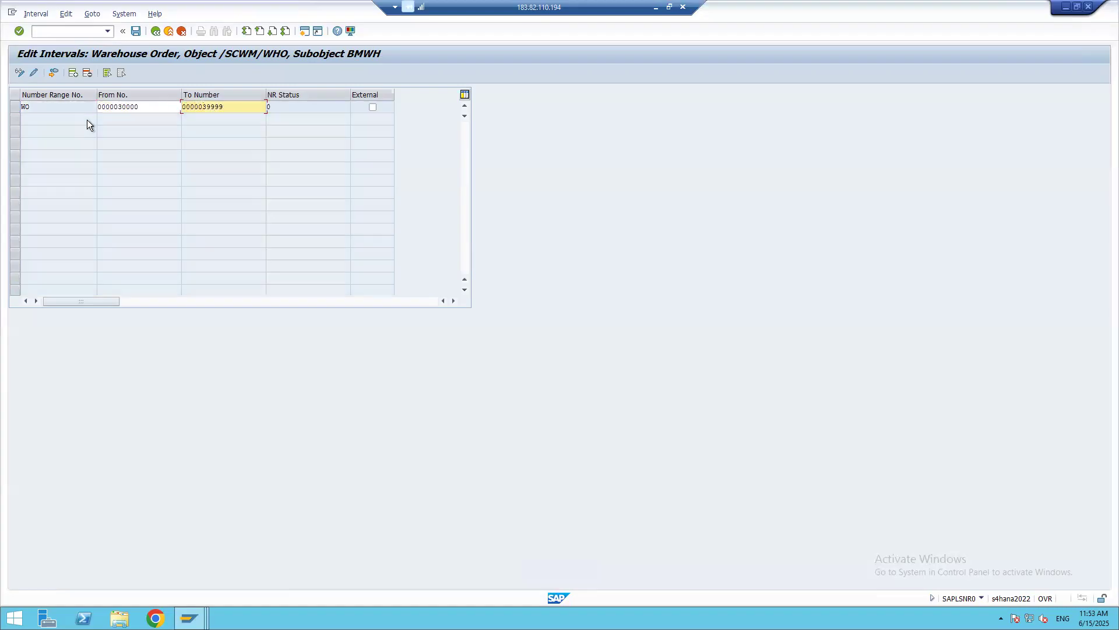
{"action": "left_click", "coordinate": [135, 31]}
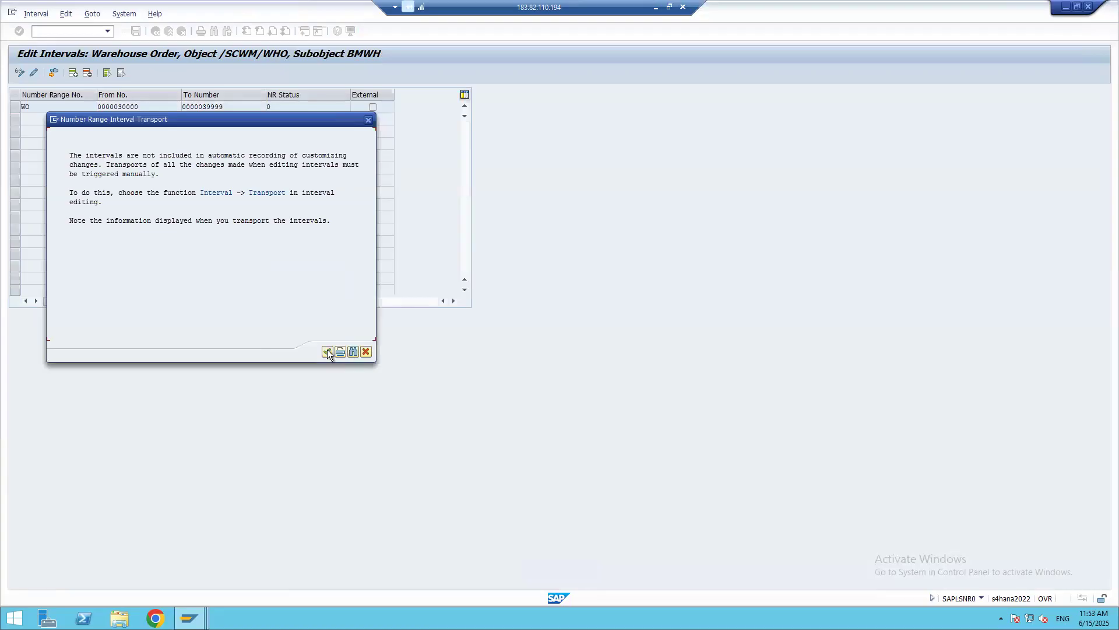
{"action": "left_click", "coordinate": [327, 352]}
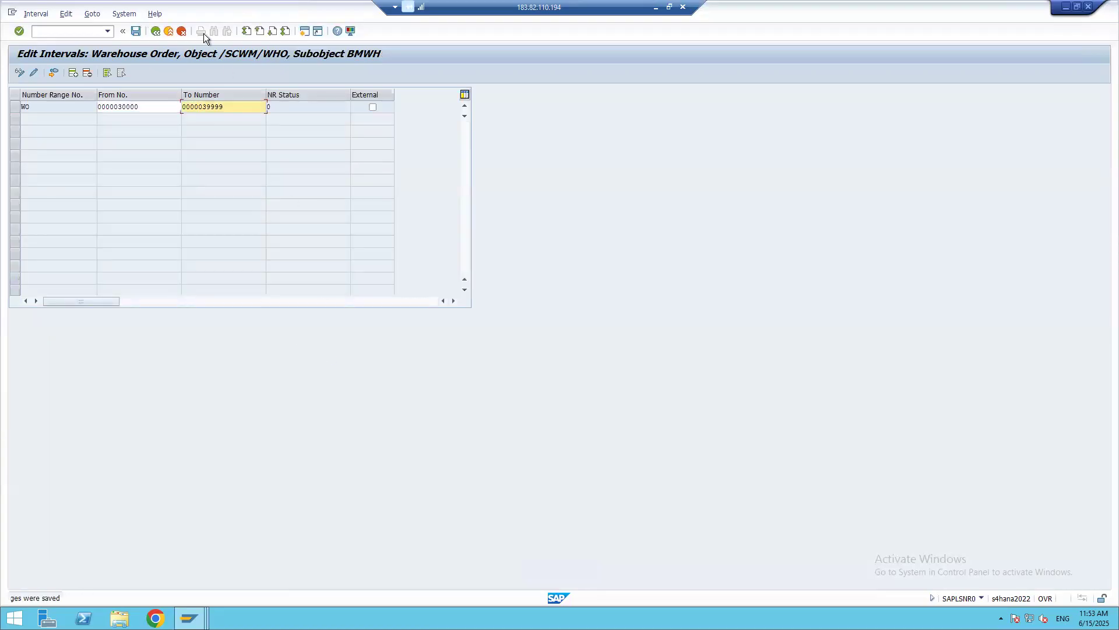
{"action": "left_click", "coordinate": [155, 31]}
{"action": "left_click", "coordinate": [155, 32]}
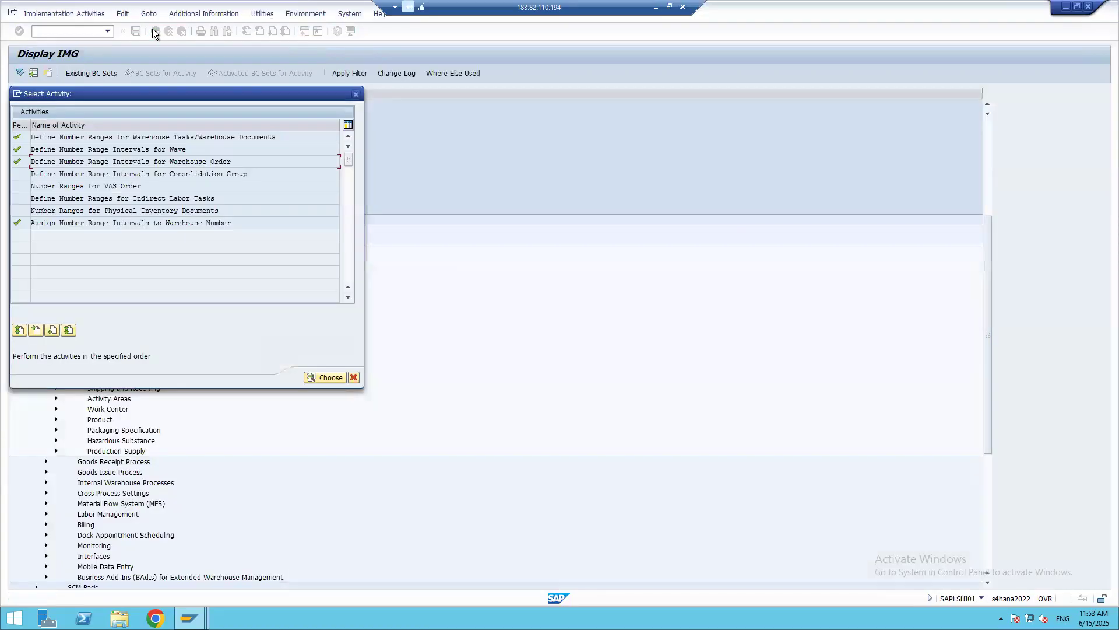
Open warehouse BMWH's intervals for editing in Define Number Range Intervals for Consolidation Group.
{"action": "double_click", "coordinate": [69, 174]}
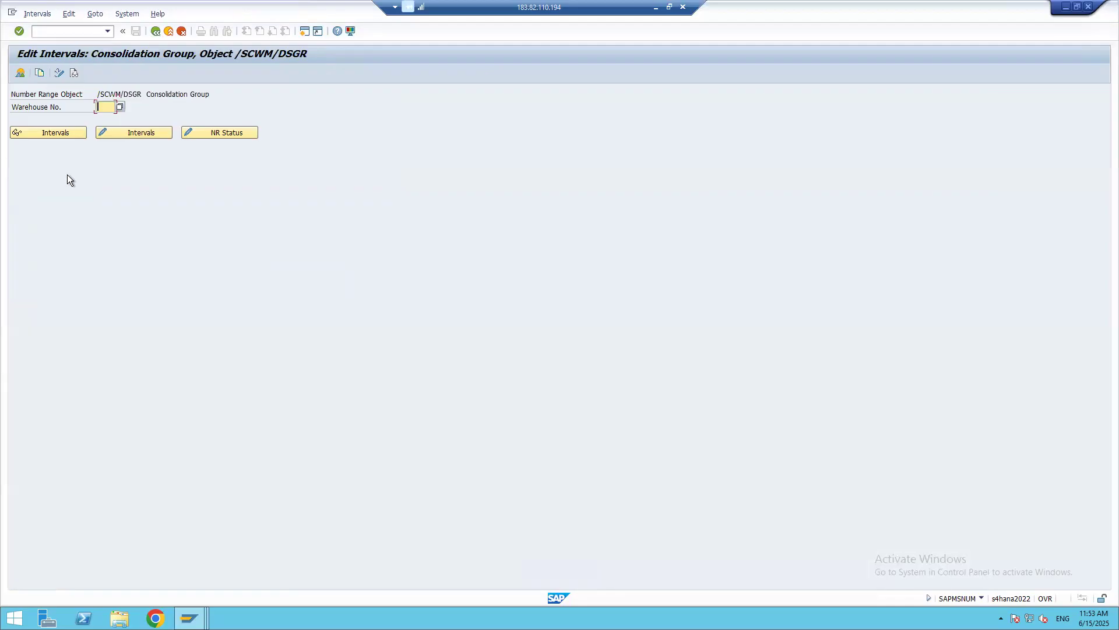
{"action": "left_click", "coordinate": [99, 106]}
{"action": "left_click", "coordinate": [105, 118]}
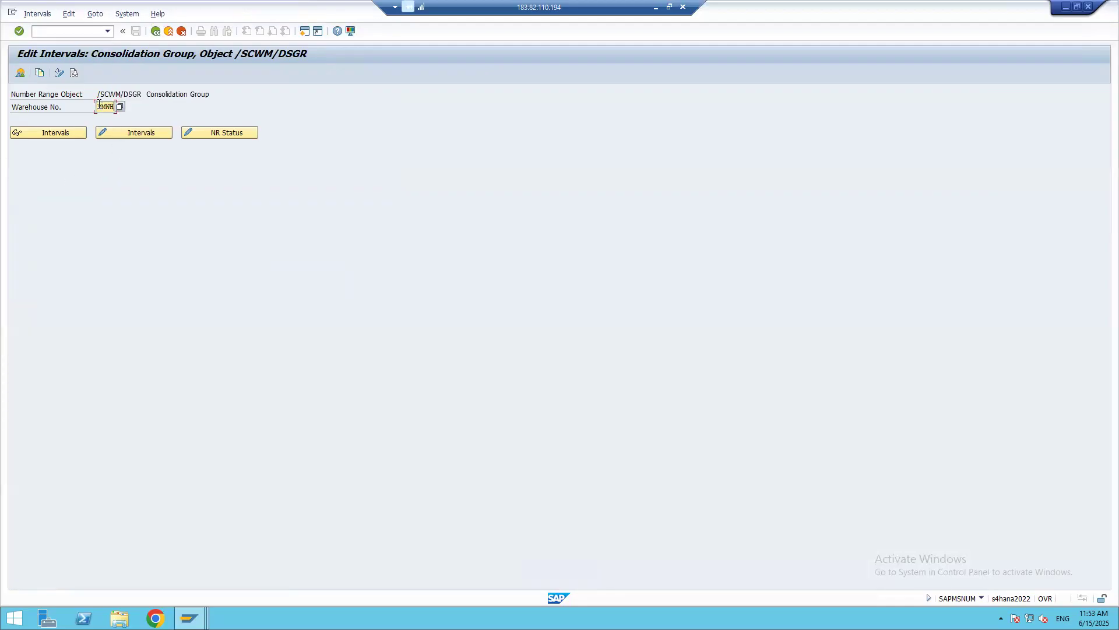
{"action": "left_click", "coordinate": [113, 134]}
Create consolidation group number range CG from 40000 to 49999, save it and leave the interval table.
{"action": "type", "text": "CG"}
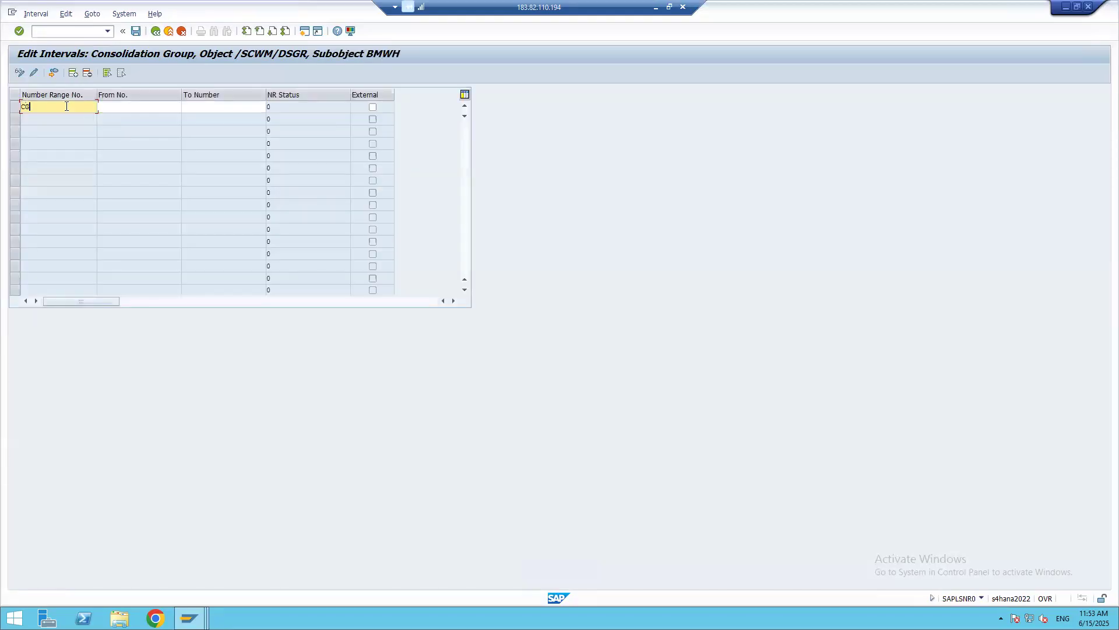
{"action": "key", "text": "Tab"}
{"action": "type", "text": "4000"}
{"action": "key", "text": "Tab"}
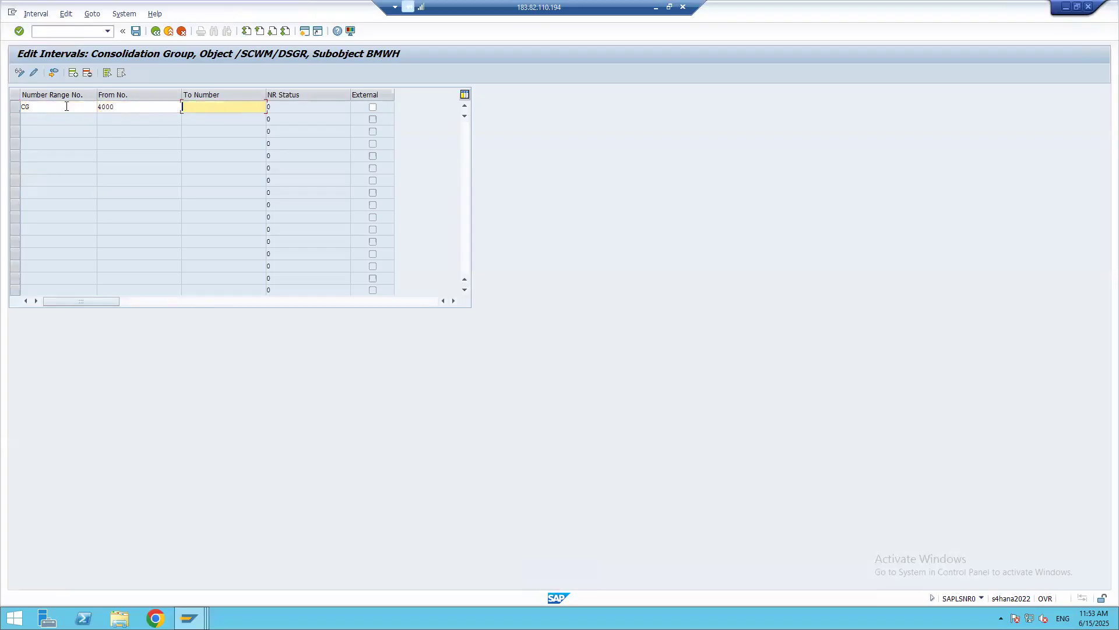
{"action": "key", "text": "shift+Tab"}
{"action": "type", "text": "0"}
{"action": "key", "text": "Tab"}
{"action": "type", "text": "49999"}
{"action": "key", "text": "Return"}
{"action": "left_click", "coordinate": [137, 32]}
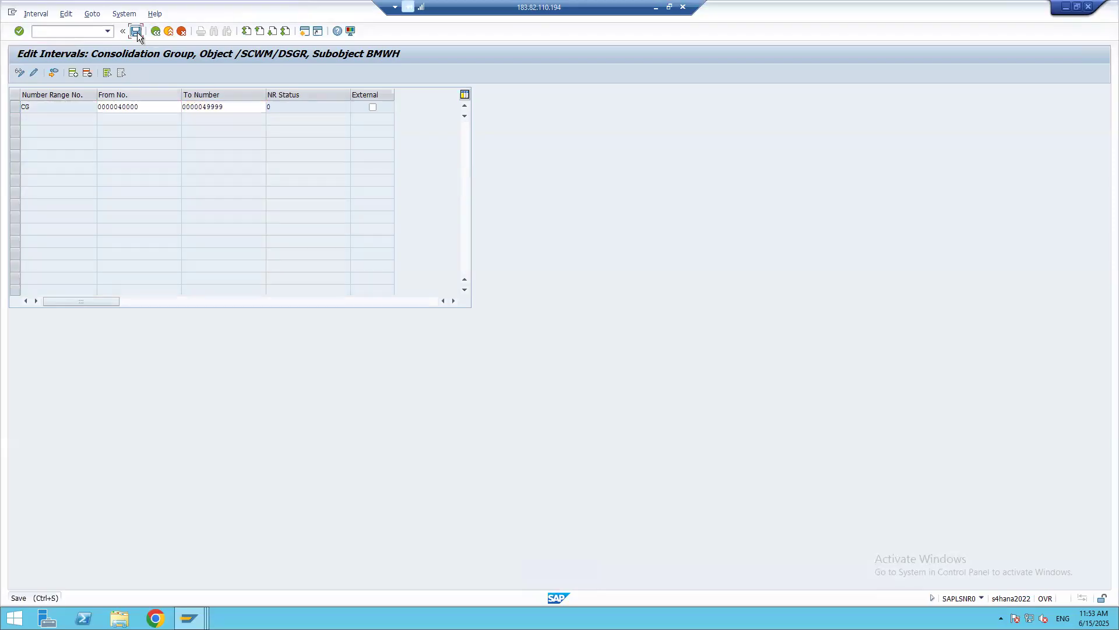
{"action": "left_click", "coordinate": [325, 351]}
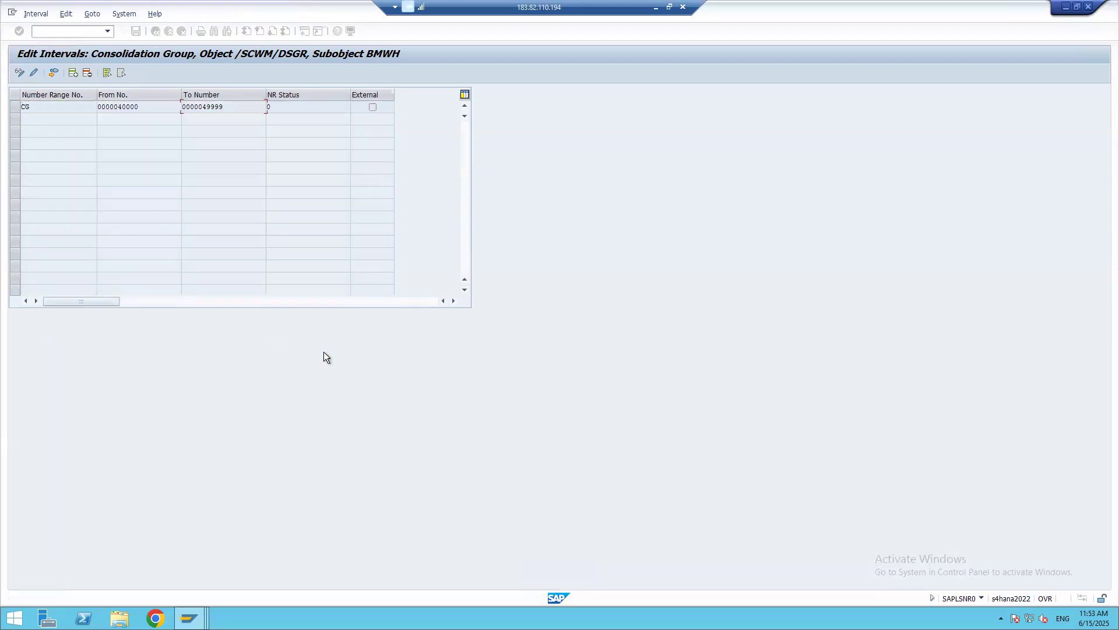
{"action": "left_click", "coordinate": [155, 33]}
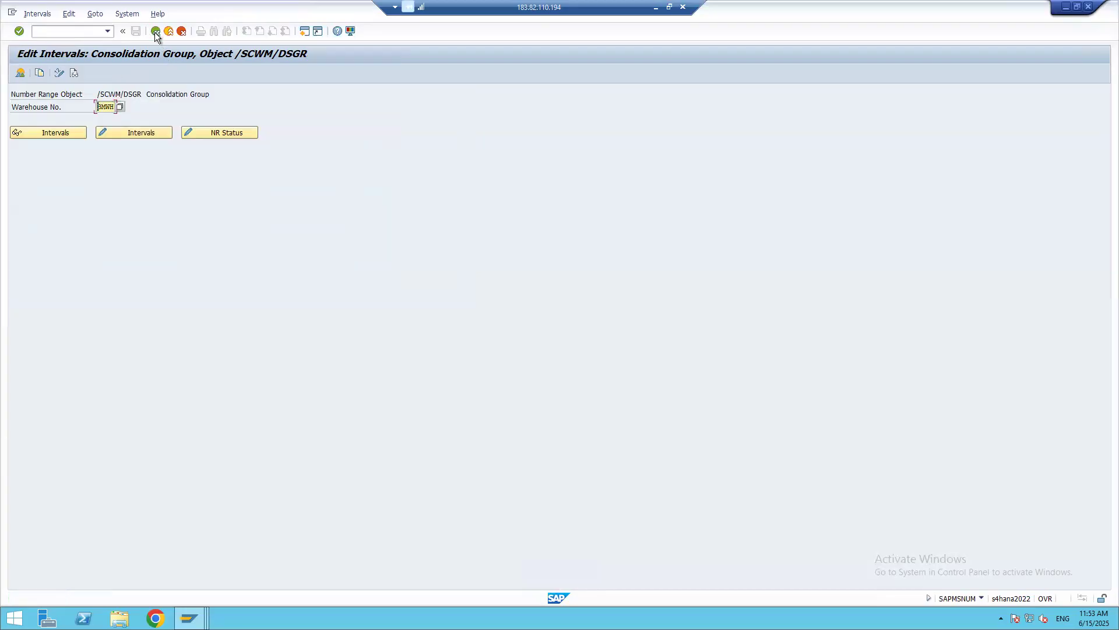
Return to the activity list and open warehouse BMWH's intervals for editing in Number Ranges for VAS Order.
{"action": "left_click", "coordinate": [155, 33]}
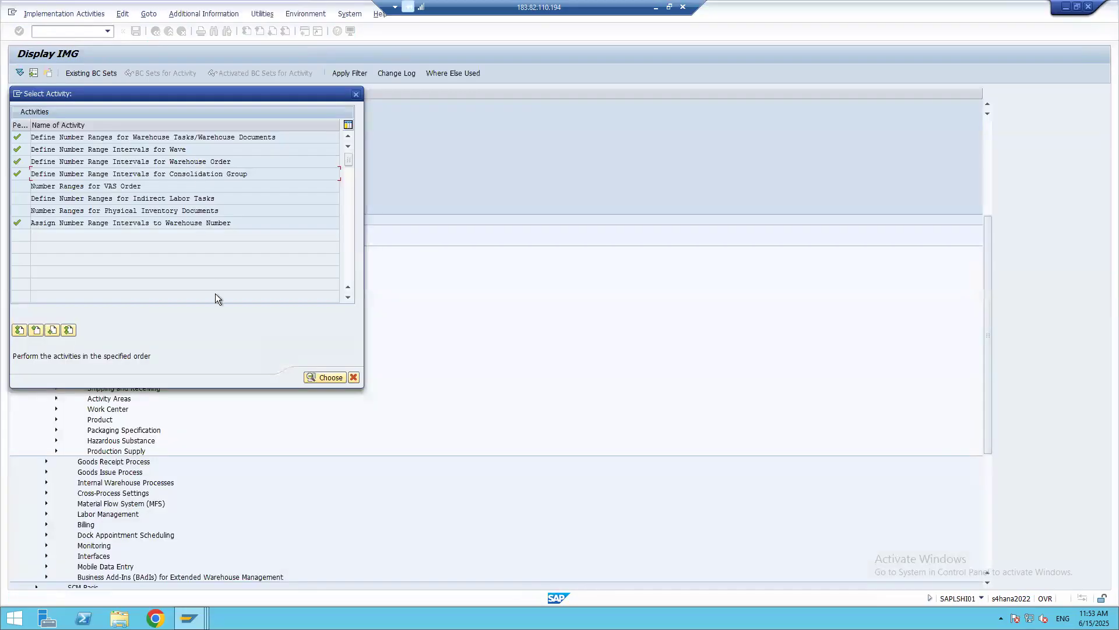
{"action": "double_click", "coordinate": [68, 185]}
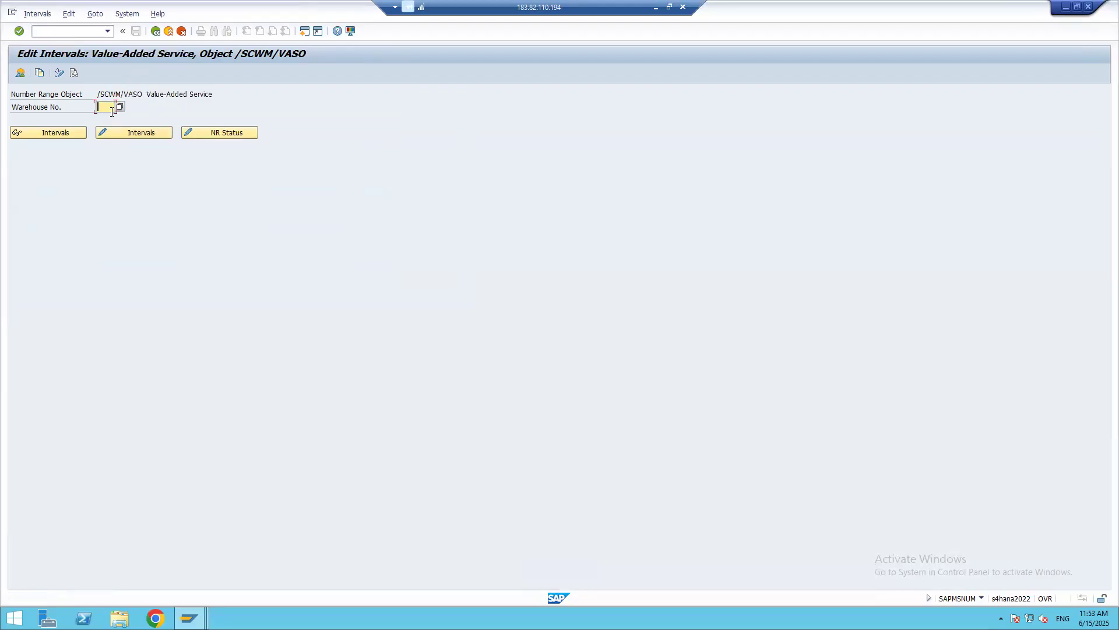
{"action": "type", "text": "BMWH"}
{"action": "left_click", "coordinate": [111, 133]}
Create value-added service number range VA from 50000 to 59999, save it and return to the activity list.
{"action": "type", "text": "VA"}
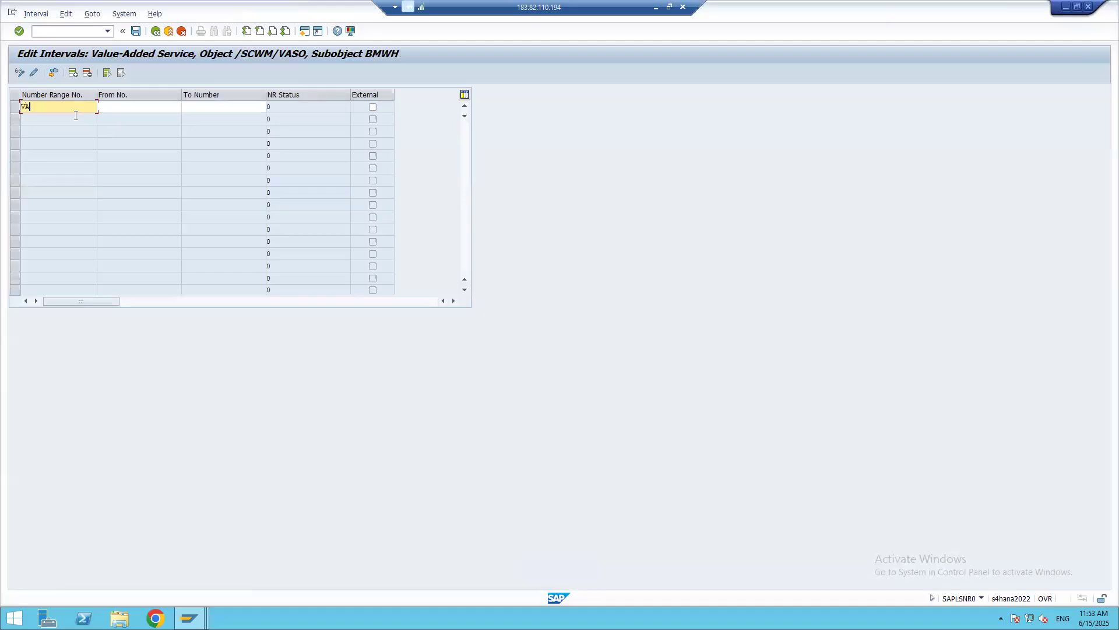
{"action": "key", "text": "Tab"}
{"action": "type", "text": "50000"}
{"action": "key", "text": "Tab"}
{"action": "type", "text": "59999"}
{"action": "key", "text": "Return"}
{"action": "left_click", "coordinate": [137, 31]}
{"action": "left_click", "coordinate": [327, 351]}
{"action": "left_click", "coordinate": [154, 31]}
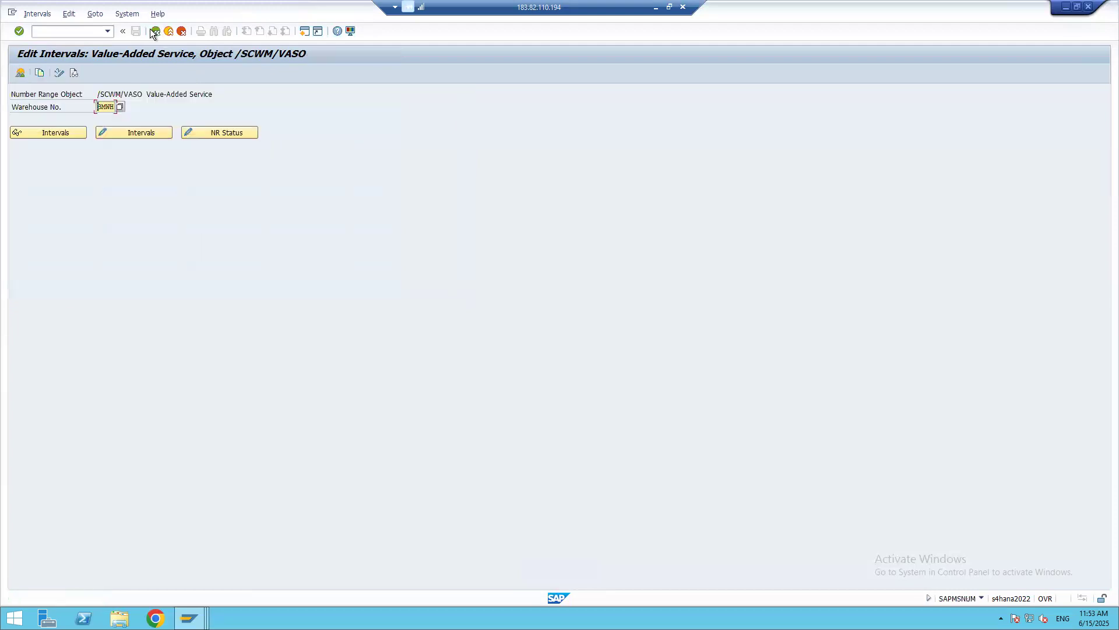
{"action": "left_click", "coordinate": [153, 32]}
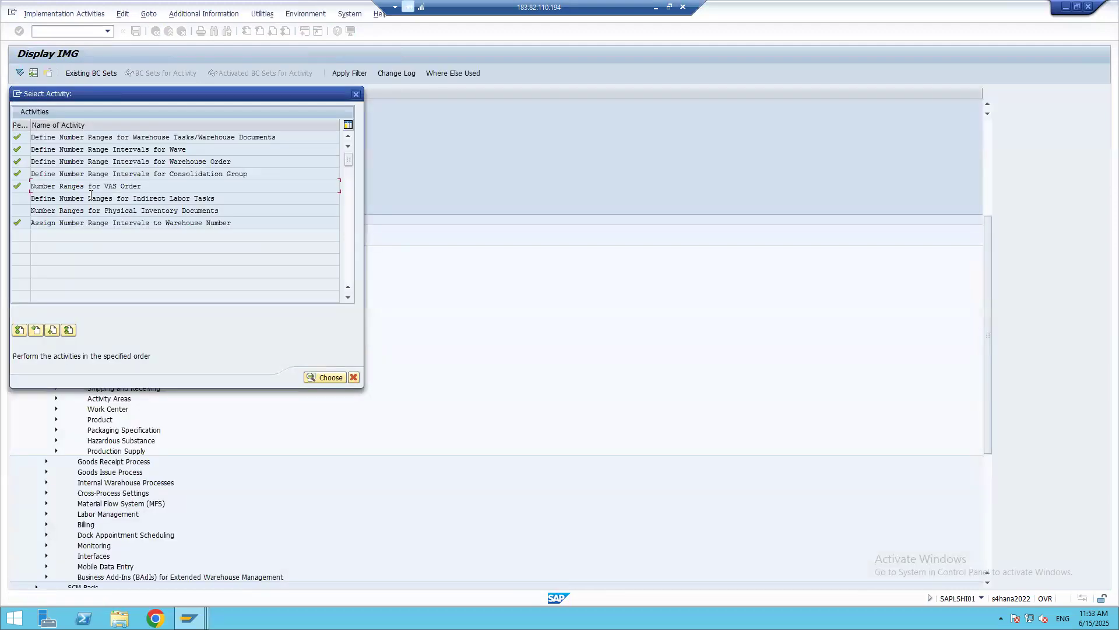
Open warehouse BMWH's intervals for editing in Define Number Ranges for Indirect Labor Tasks.
{"action": "double_click", "coordinate": [75, 199]}
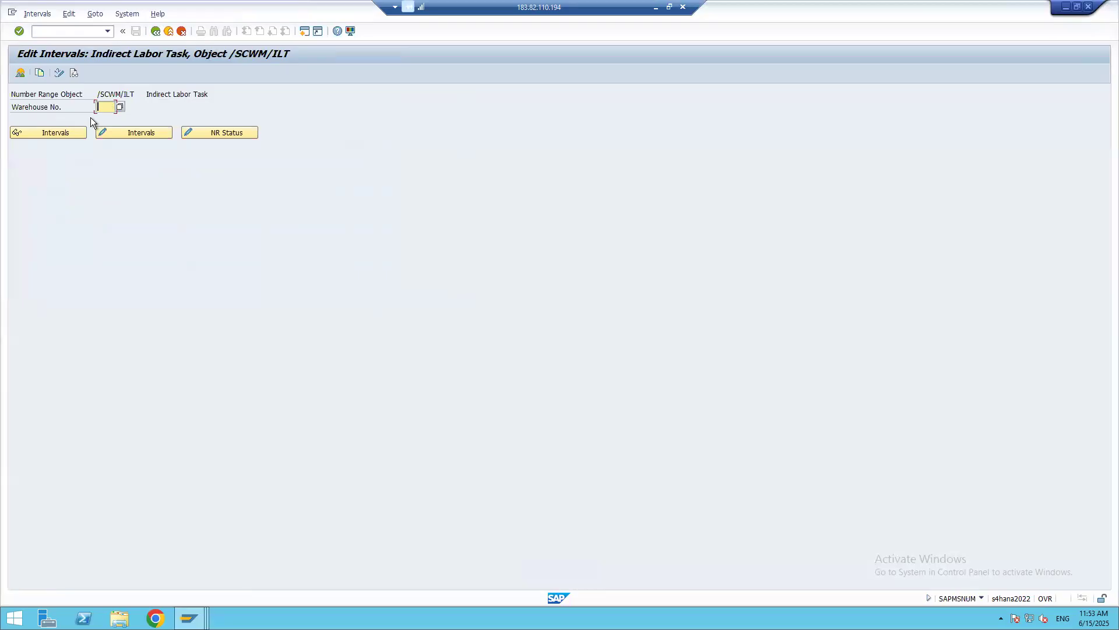
{"action": "key", "text": "Down"}
{"action": "key", "text": "Return"}
{"action": "key", "text": "Tab"}
{"action": "left_click", "coordinate": [111, 129]}
Create indirect labor task number range IL from 60000 to 69999, save it and return to the activity list.
{"action": "type", "text": "IL"}
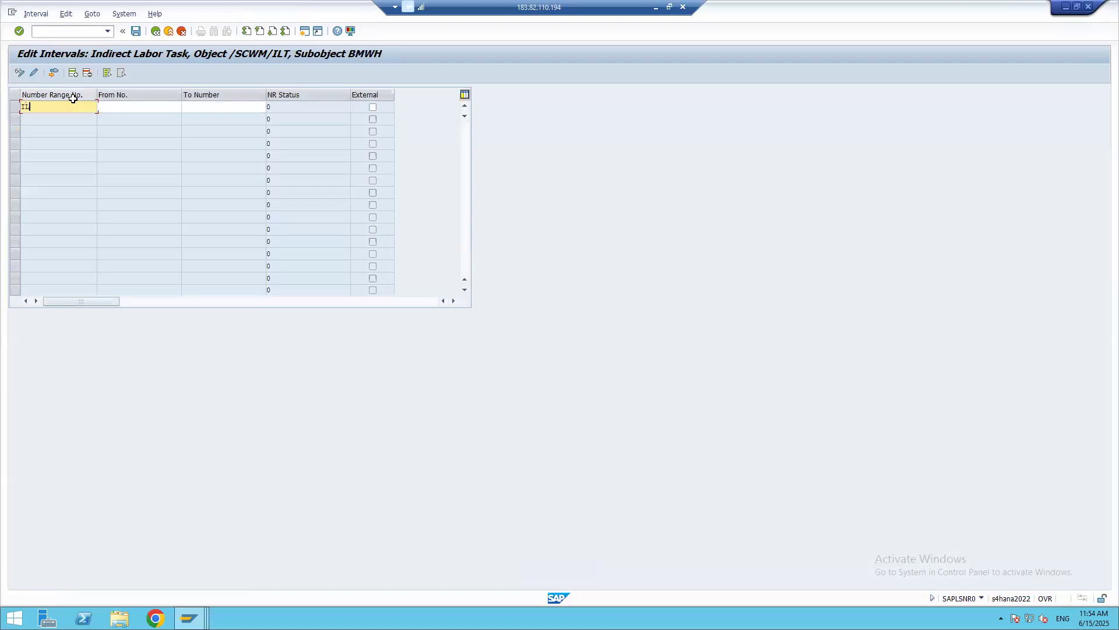
{"action": "key", "text": "Tab"}
{"action": "type", "text": "60000"}
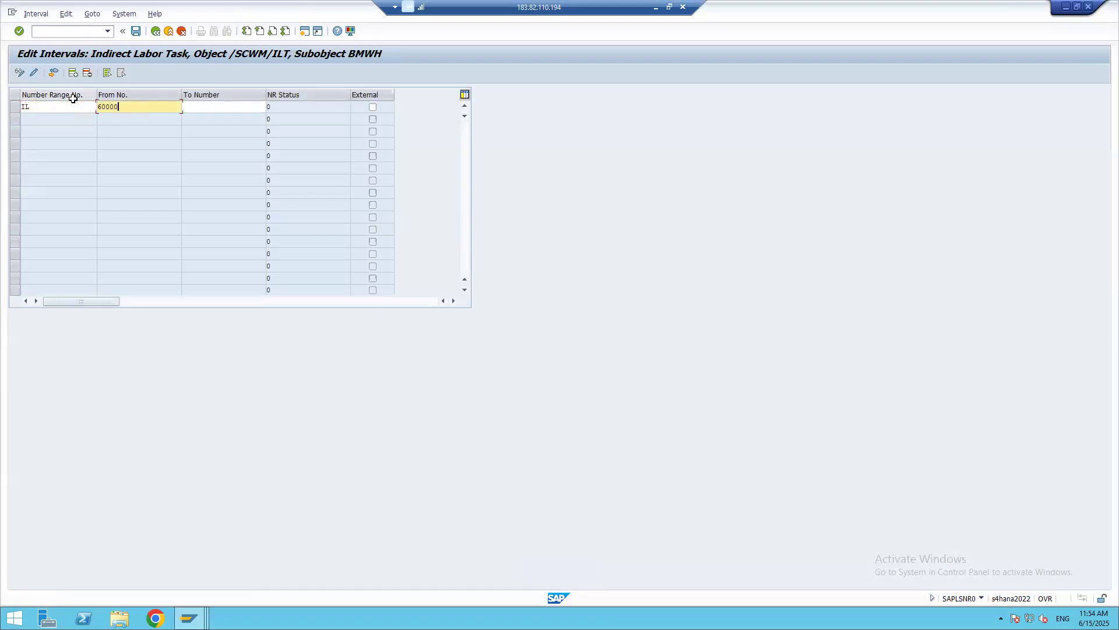
{"action": "key", "text": "Tab"}
{"action": "type", "text": "69999"}
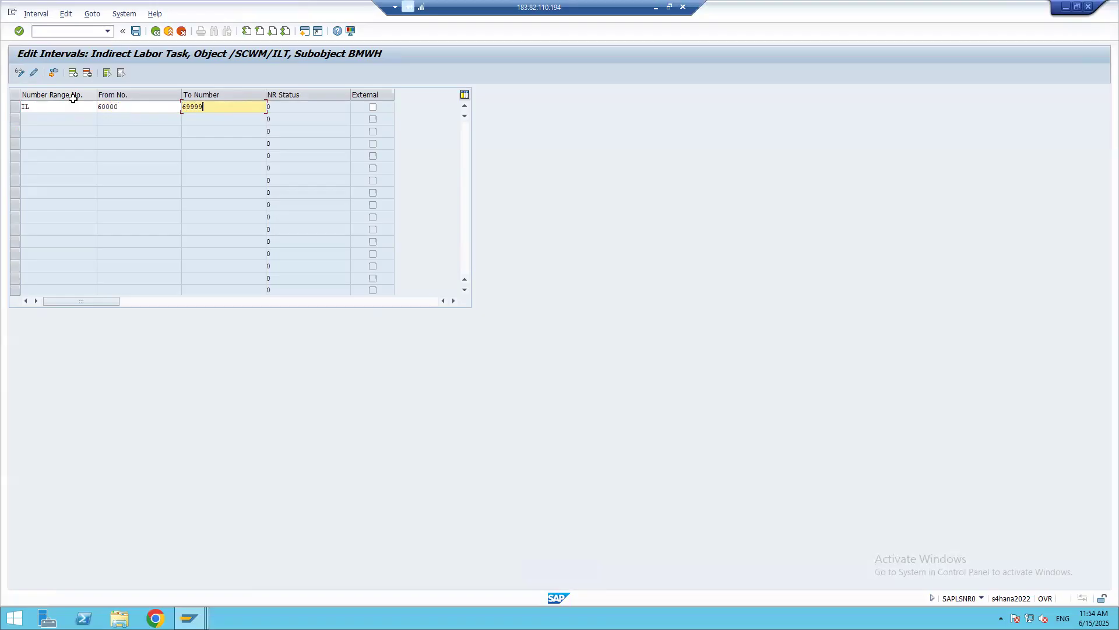
{"action": "key", "text": "Return"}
{"action": "left_click", "coordinate": [137, 33]}
{"action": "left_click", "coordinate": [327, 352]}
{"action": "left_click", "coordinate": [155, 32]}
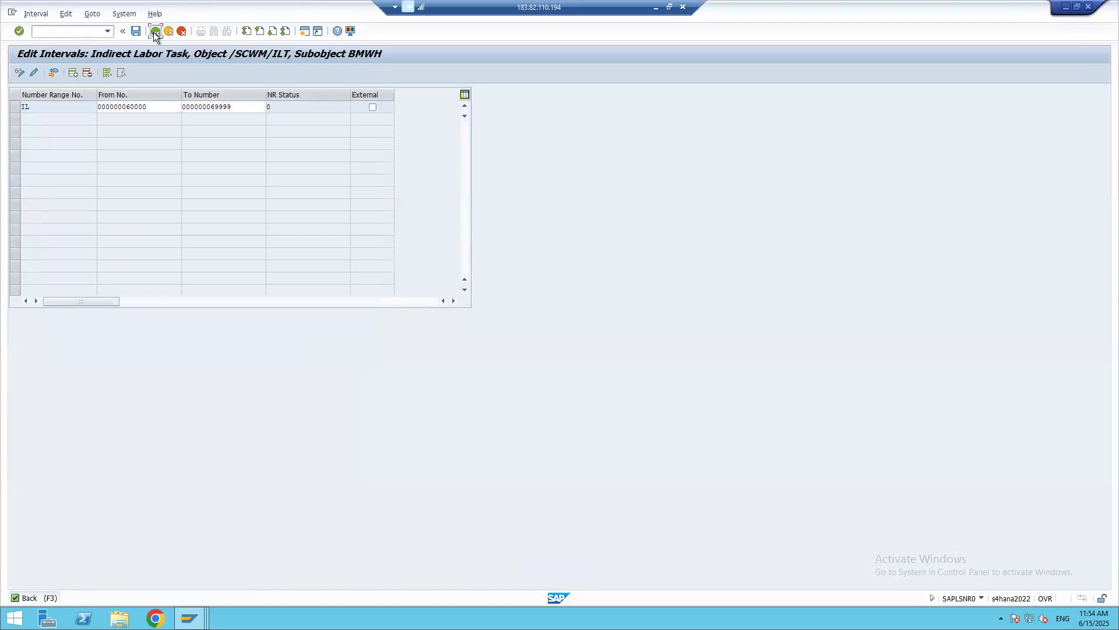
{"action": "left_click", "coordinate": [155, 31]}
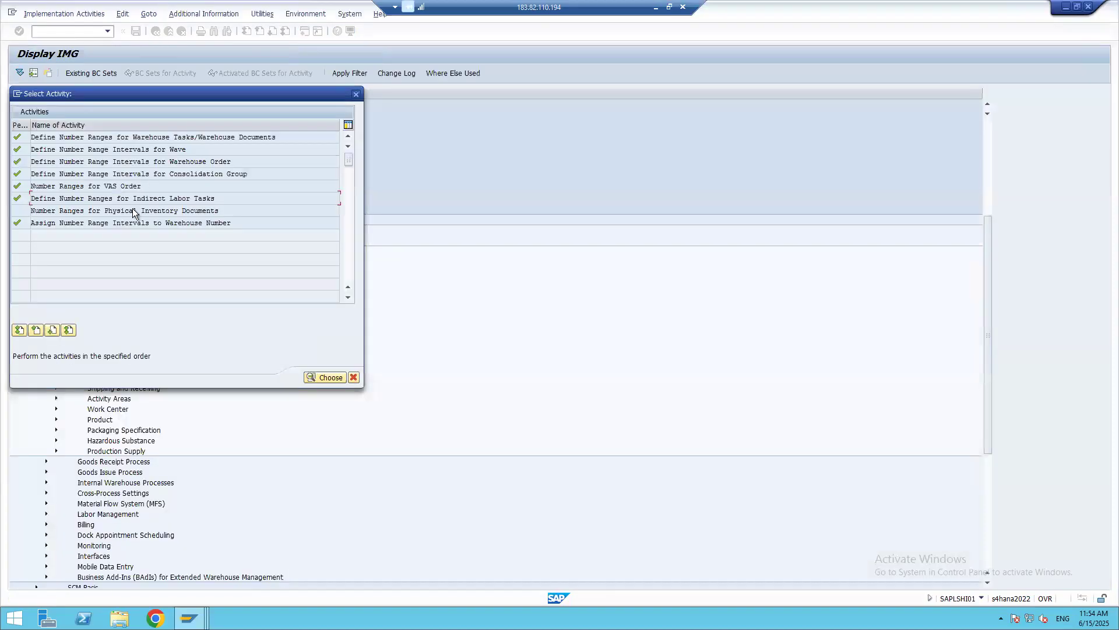
Open warehouse BMWH's intervals for editing in Number Ranges for Physical Inventory Documents.
{"action": "double_click", "coordinate": [73, 211]}
{"action": "type", "text": "BMWH"}
{"action": "left_click", "coordinate": [118, 137]}
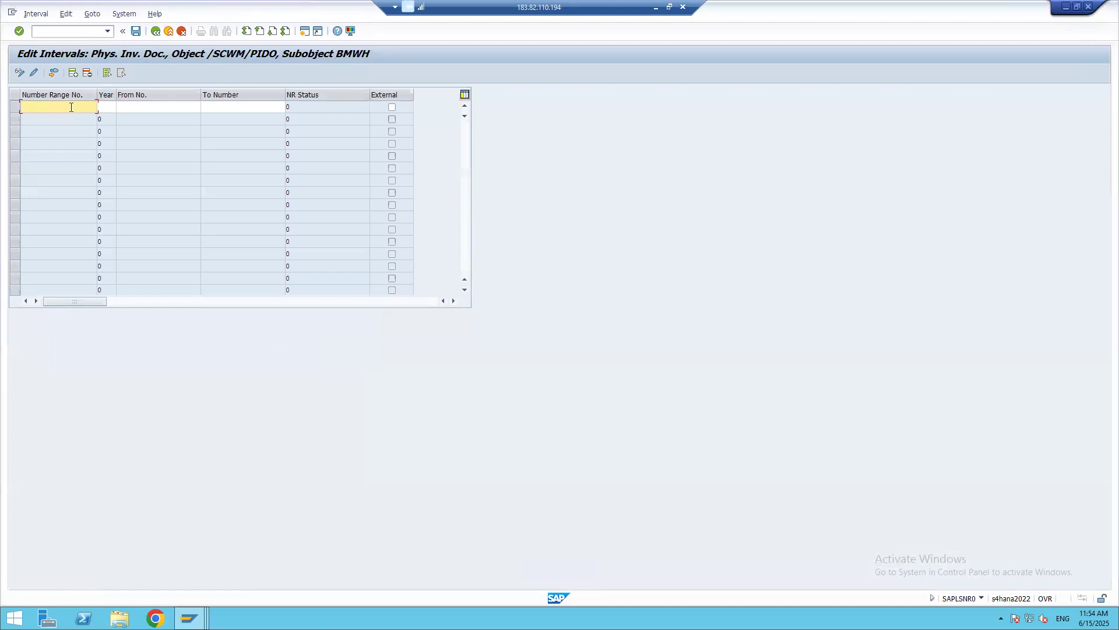
Create physical inventory number range PI for year 2025 from 70000 to 79999, save it and return to the activity list.
{"action": "type", "text": "PI"}
{"action": "key", "text": "Tab"}
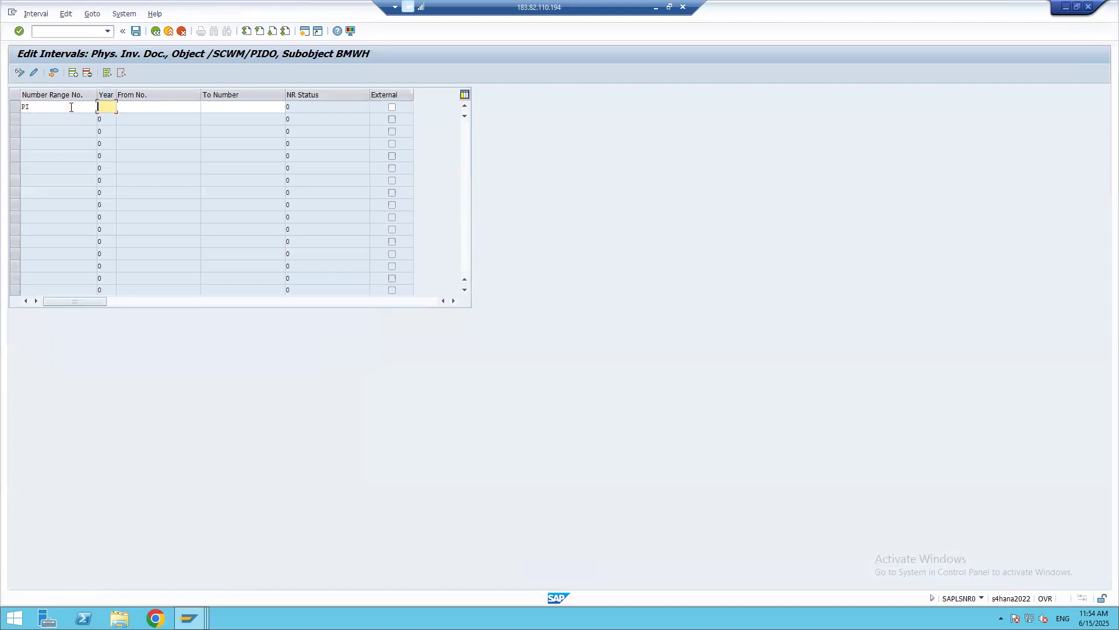
{"action": "type", "text": "2025"}
{"action": "key", "text": "Tab"}
{"action": "type", "text": "70"}
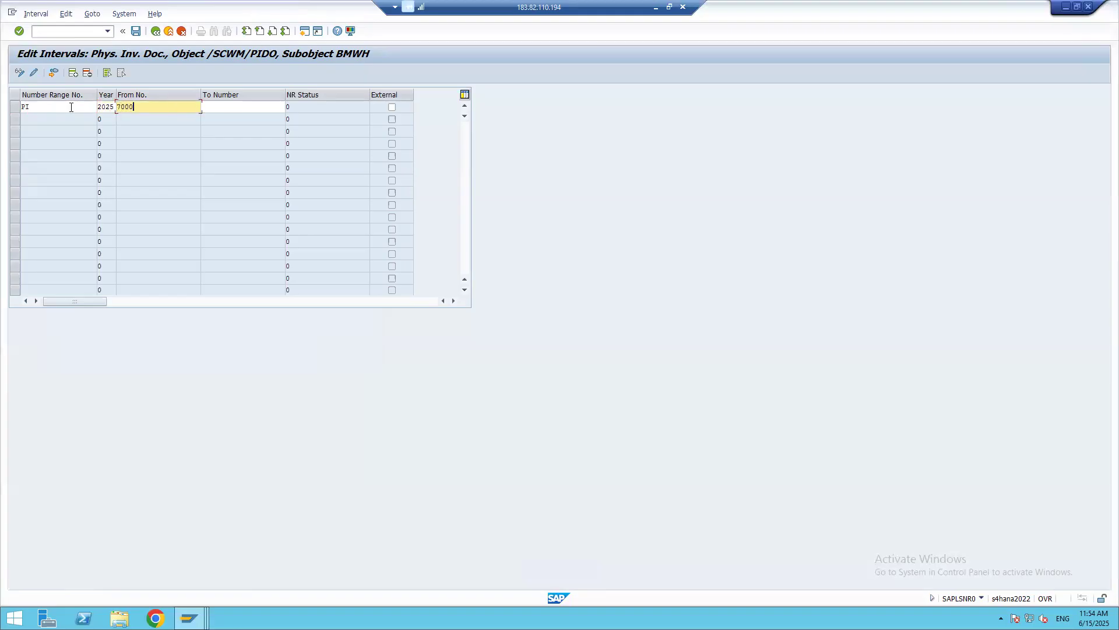
{"action": "type", "text": "0"}
{"action": "key", "text": "Tab"}
{"action": "type", "text": "79999"}
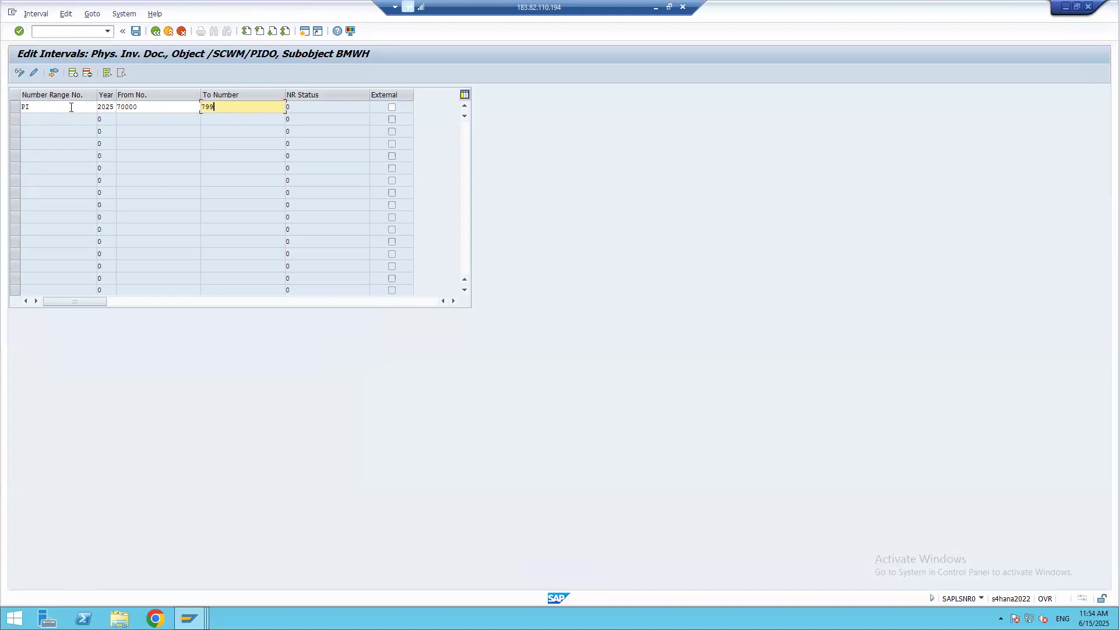
{"action": "key", "text": "Return"}
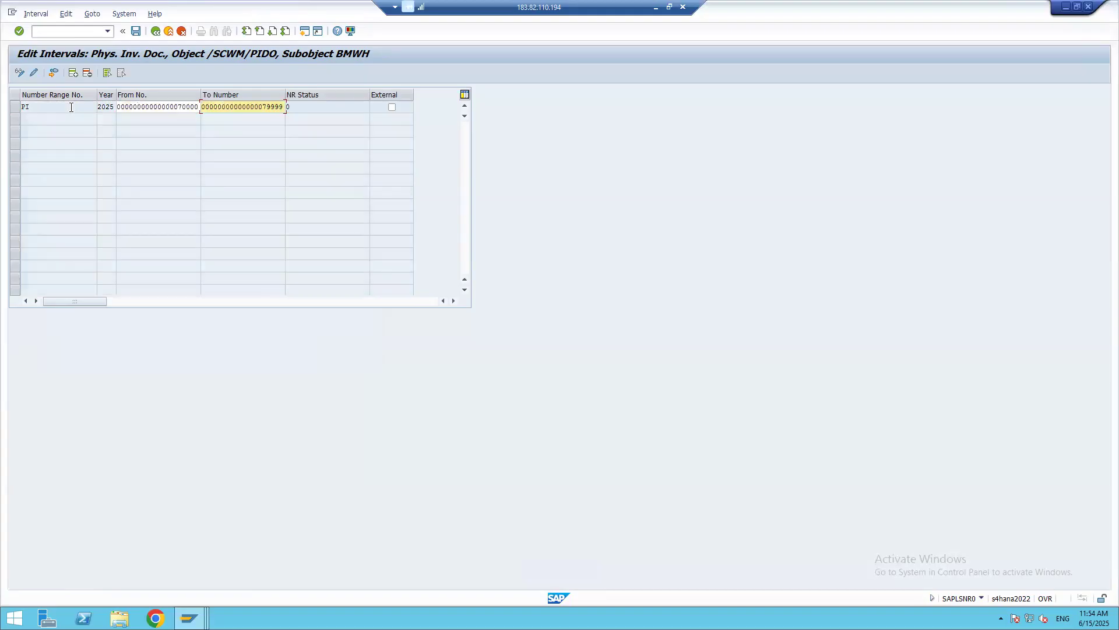
{"action": "left_click", "coordinate": [135, 31]}
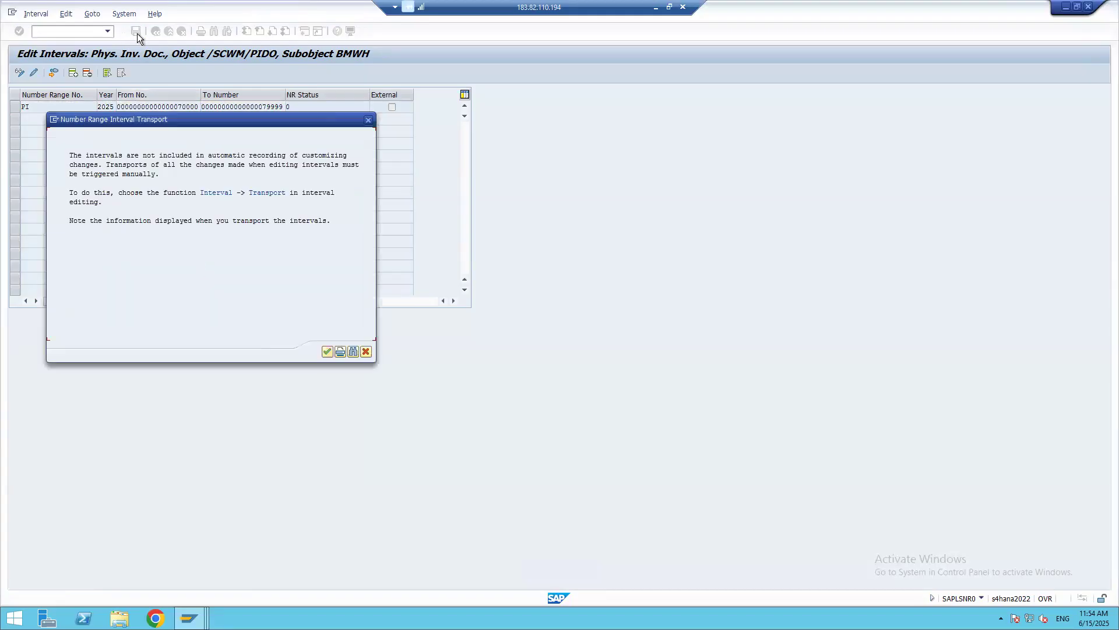
{"action": "left_click", "coordinate": [331, 356]}
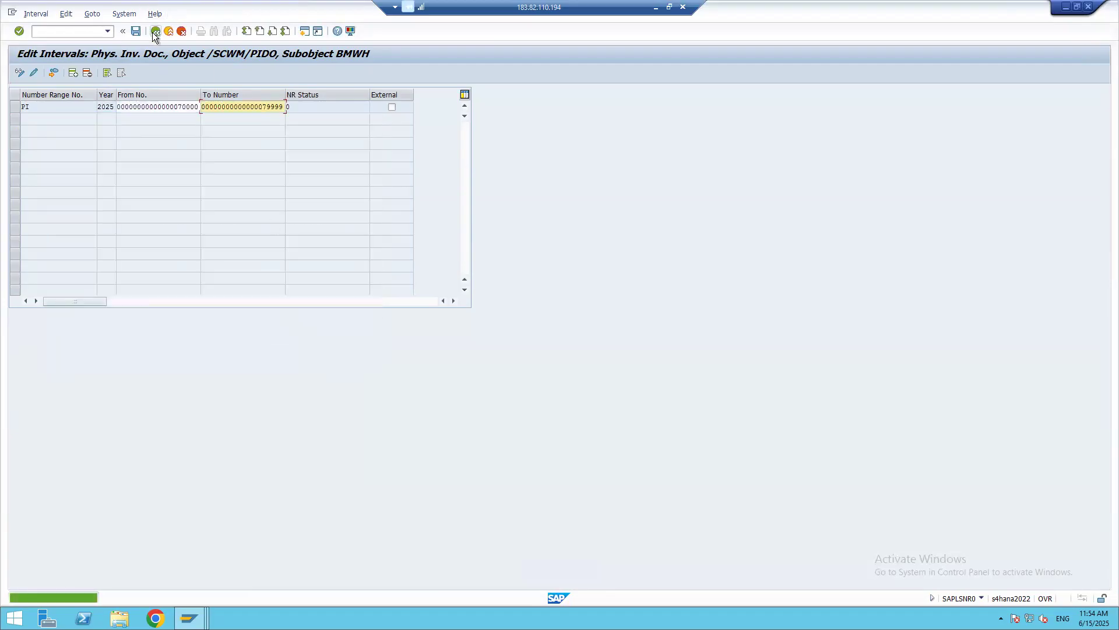
{"action": "left_click", "coordinate": [154, 31]}
{"action": "left_click", "coordinate": [155, 31]}
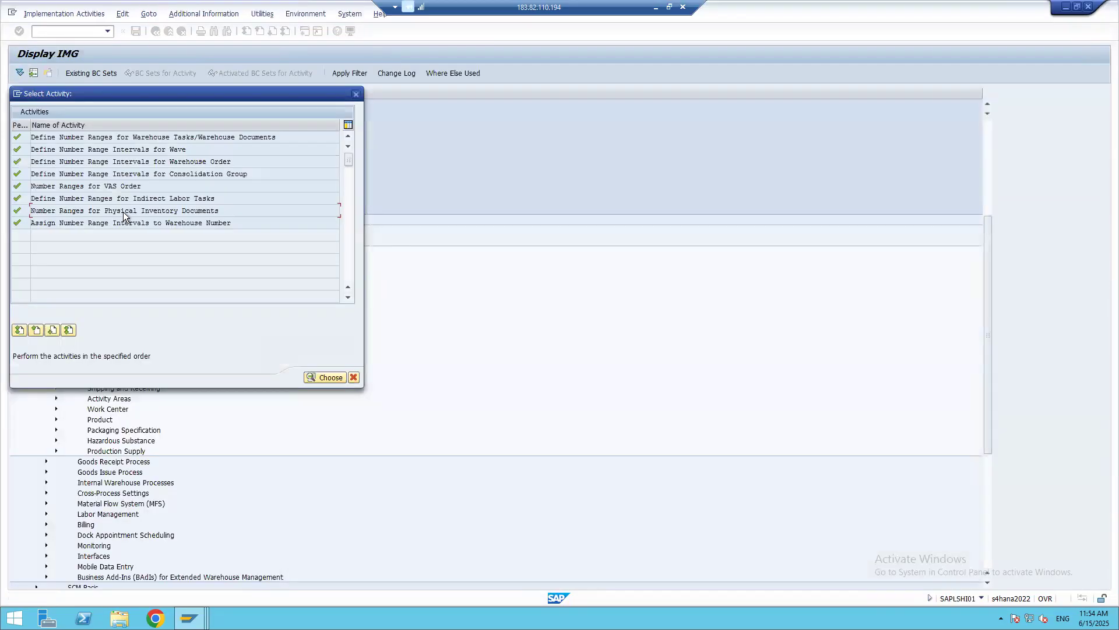
Open Assign Number Range Intervals to Warehouse Number and position the table at warehouse BMWH.
{"action": "double_click", "coordinate": [57, 223]}
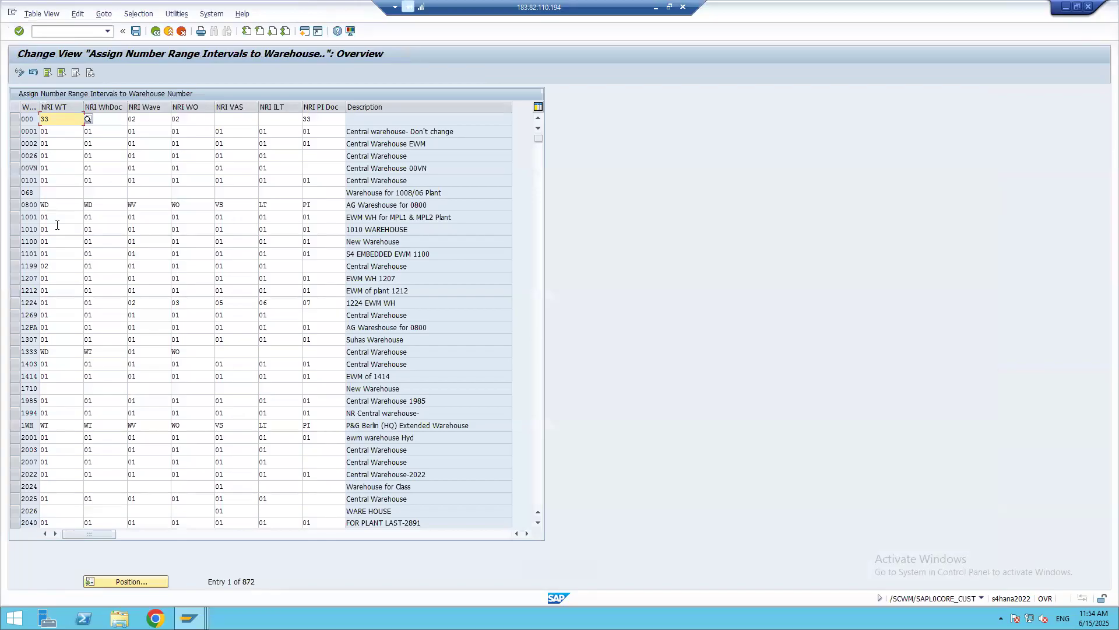
{"action": "left_click", "coordinate": [124, 581]}
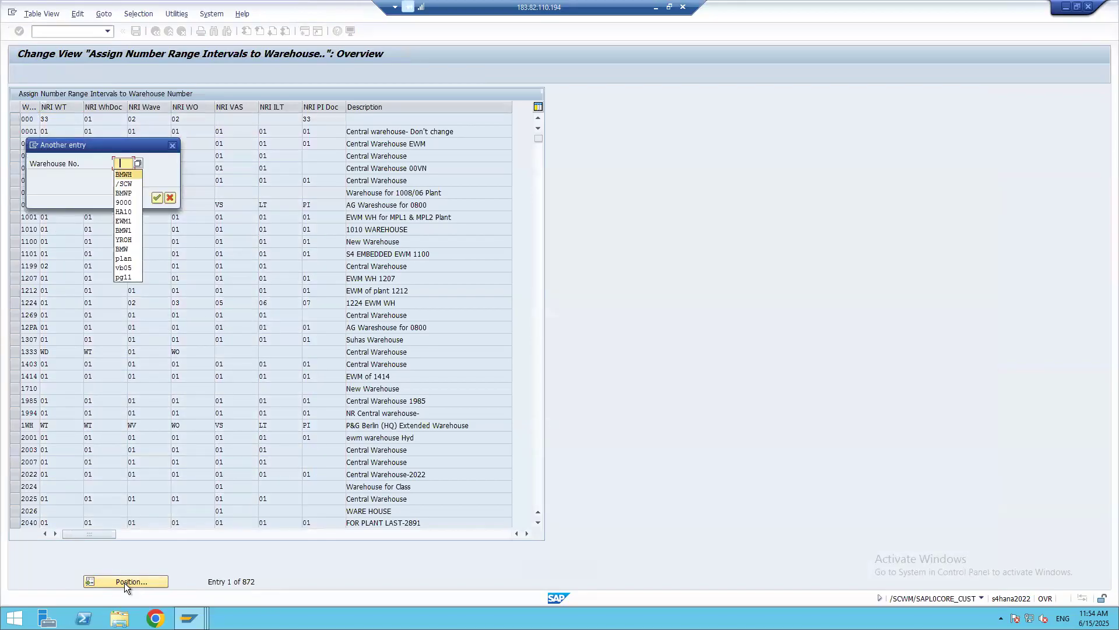
{"action": "key", "text": "Return"}
{"action": "key", "text": "Return"}
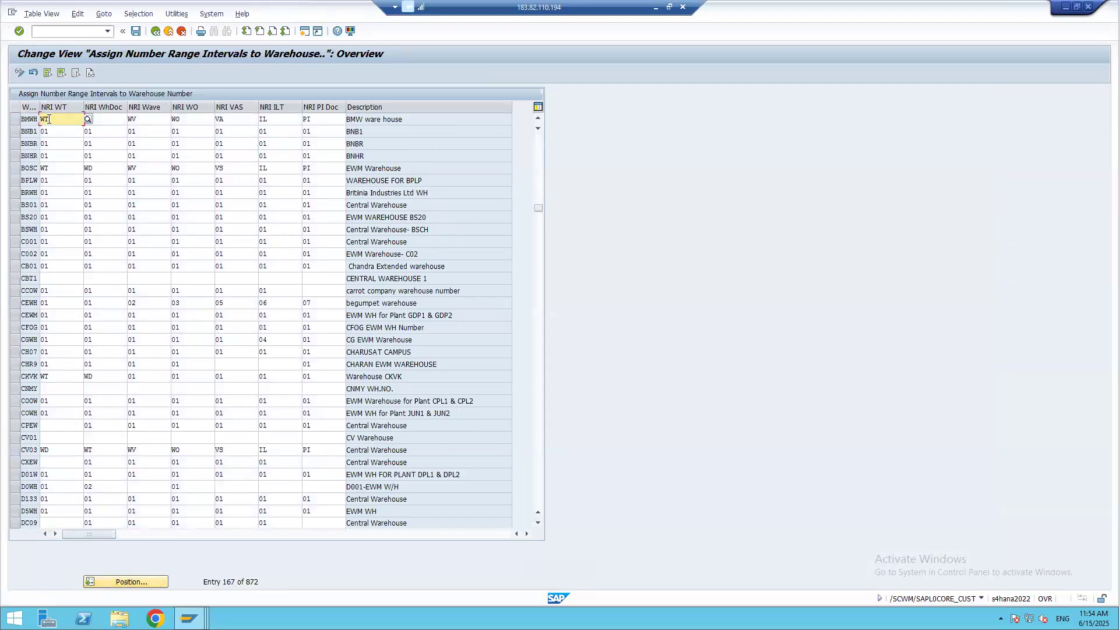
Enter intervals WD, WV and WO for BMWH's warehouse documents, waves and warehouse orders.
{"action": "left_click", "coordinate": [105, 123]}
{"action": "type", "text": "WD"}
{"action": "left_click", "coordinate": [143, 123]}
{"action": "type", "text": "WV"}
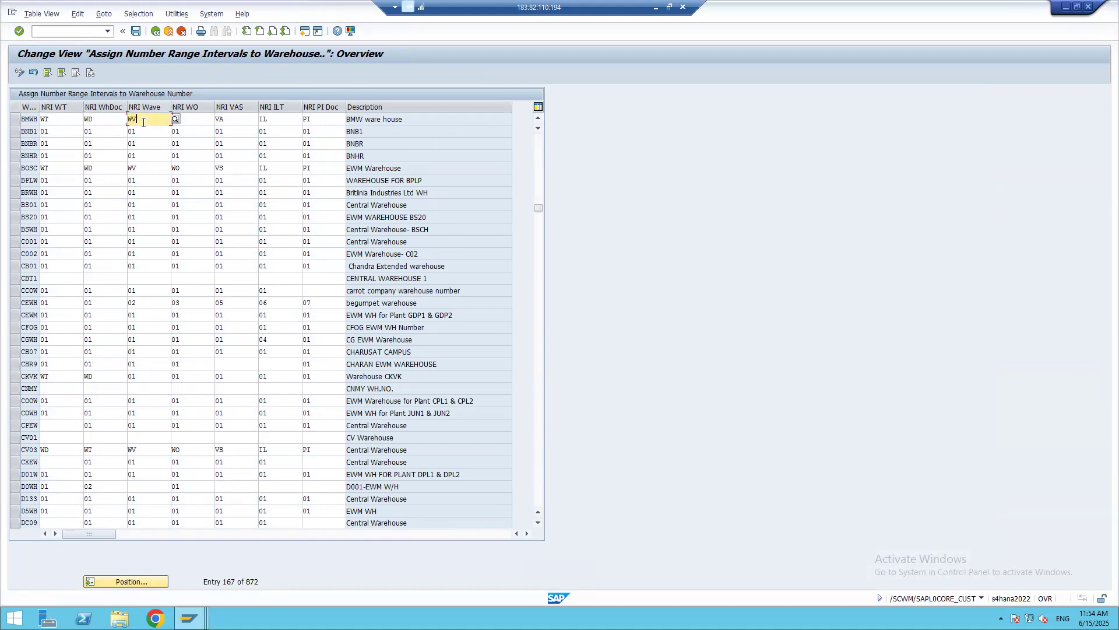
{"action": "left_click", "coordinate": [195, 120]}
{"action": "type", "text": "WO"}
Enter intervals VA and PI for BMWH's value-added services and physical inventory documents, save the assignment and leave the view.
{"action": "left_click", "coordinate": [231, 123]}
{"action": "type", "text": "VA"}
{"action": "key", "text": "Down"}
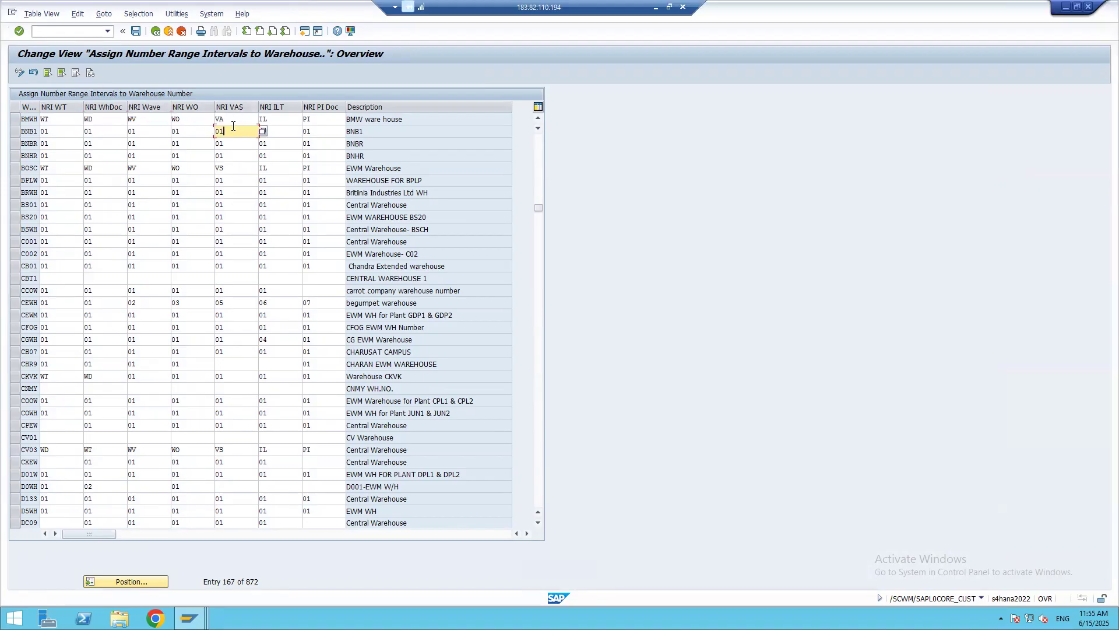
{"action": "left_click", "coordinate": [237, 120]}
{"action": "left_click", "coordinate": [285, 119]}
{"action": "left_click", "coordinate": [321, 120]}
{"action": "type", "text": "PI"}
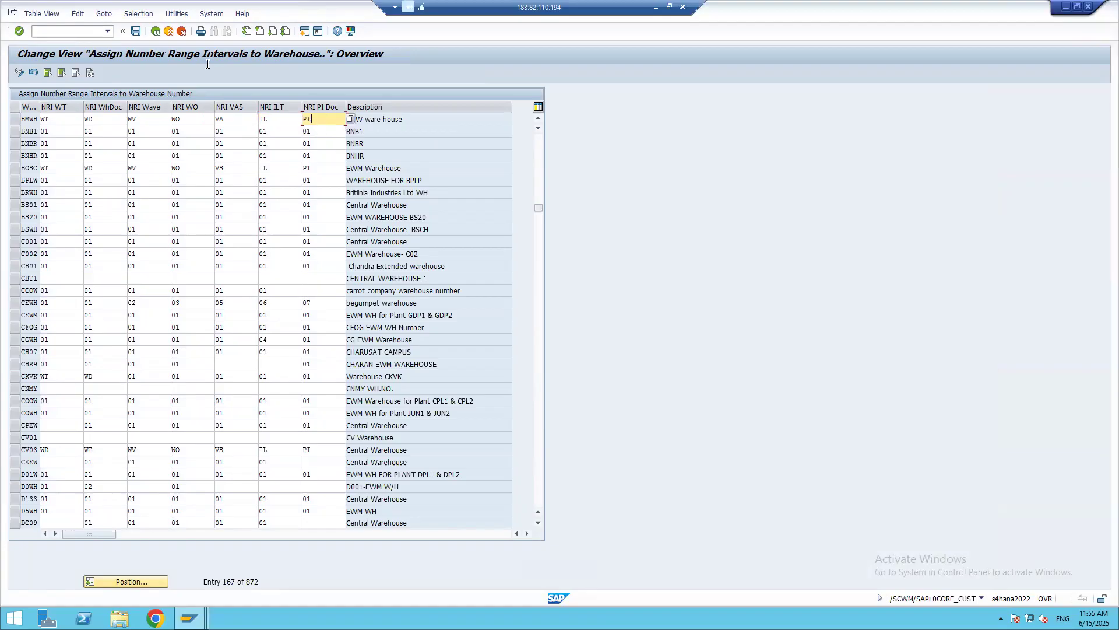
{"action": "left_click", "coordinate": [135, 31]}
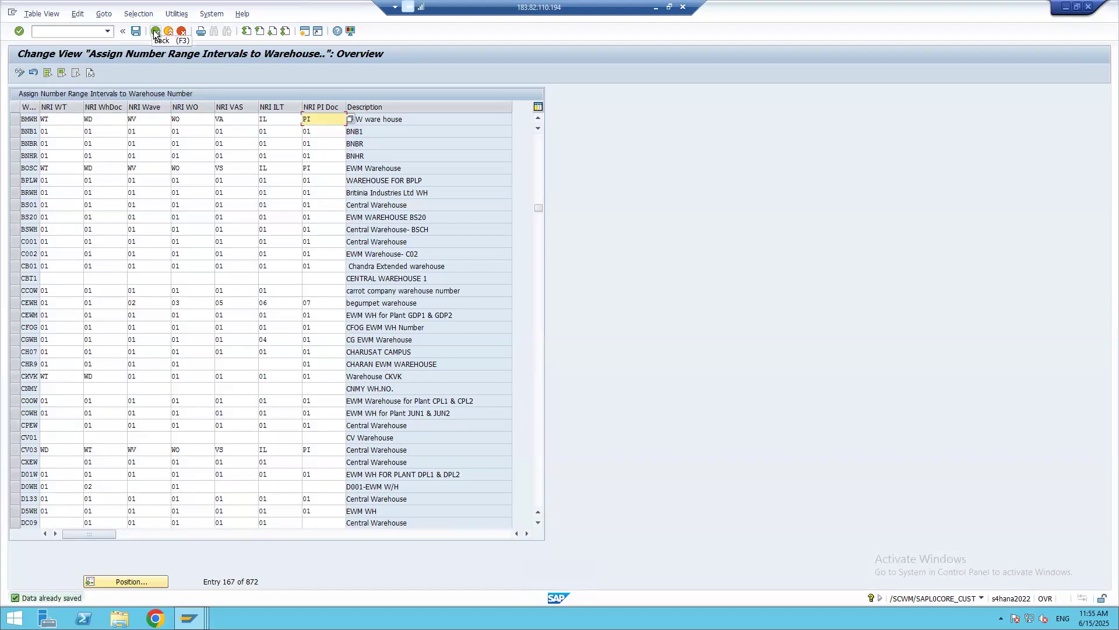
{"action": "left_click", "coordinate": [155, 31]}
Switch back to Maintain Inbound Delivery, dismiss the log, reload the BMWH delivery and post its goods receipt.
{"action": "key", "text": "alt+Tab"}
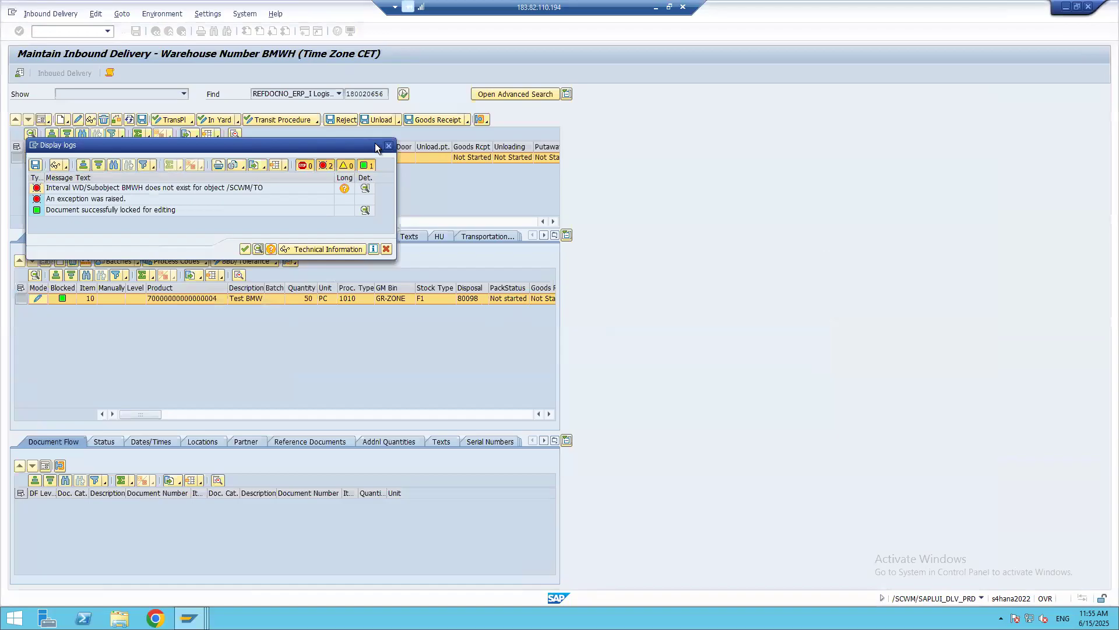
{"action": "left_click", "coordinate": [388, 145]}
{"action": "left_click", "coordinate": [403, 94]}
{"action": "left_click", "coordinate": [16, 158]}
{"action": "left_click", "coordinate": [434, 120]}
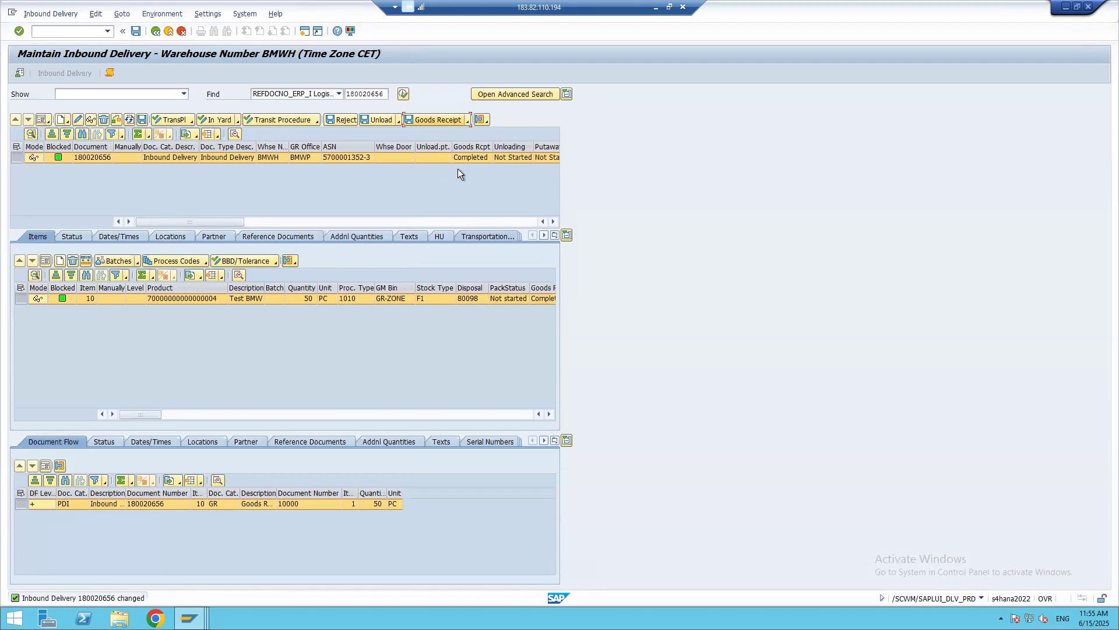
Display the warehouse tasks of the inbound delivery containing product Test BMW.
{"action": "left_click", "coordinate": [296, 297]}
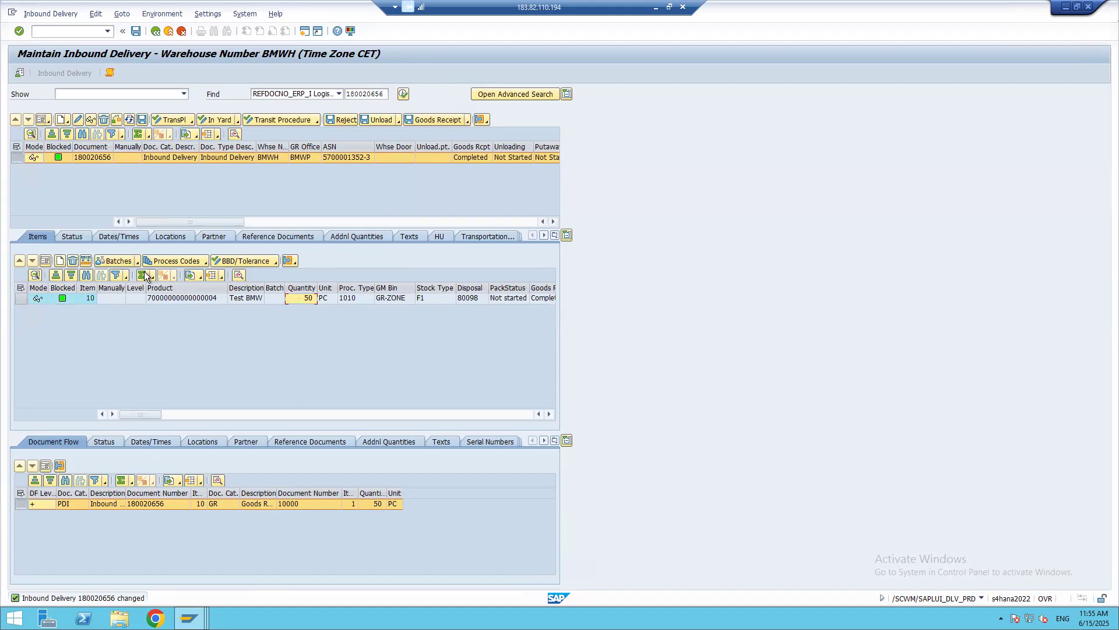
{"action": "left_click", "coordinate": [486, 121]}
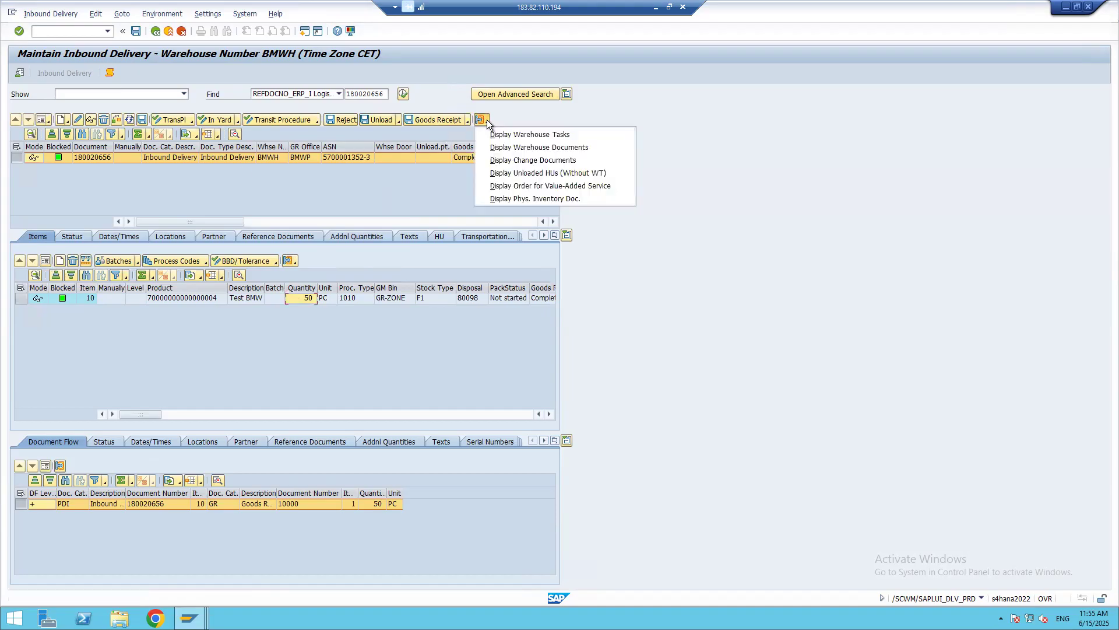
{"action": "left_click", "coordinate": [519, 133]}
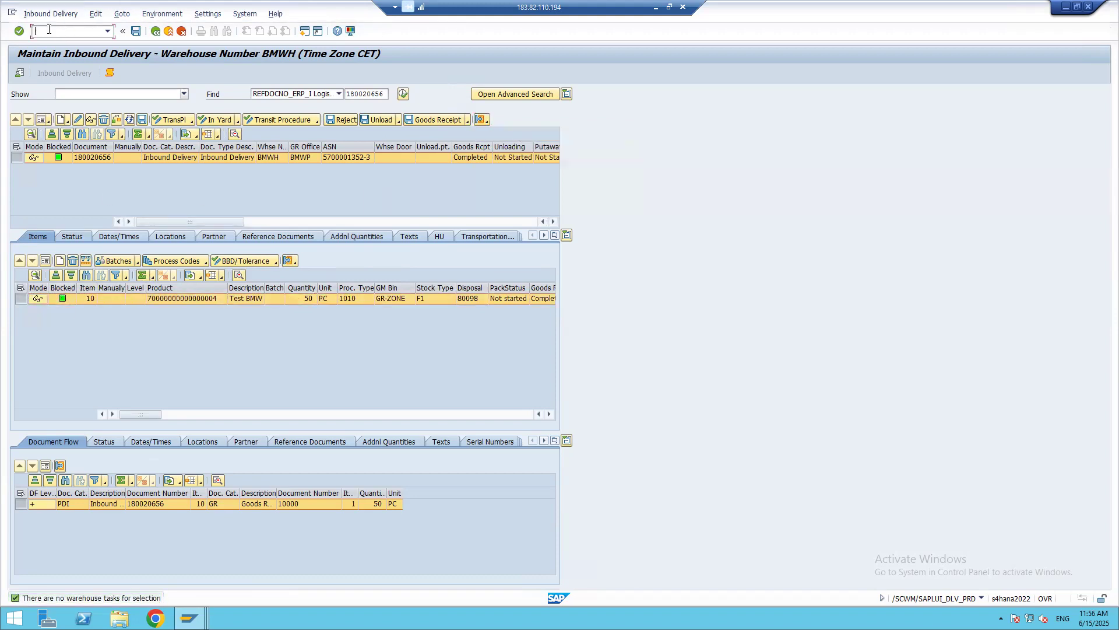
Open the Warehouse Management Monitor in a new session for warehouse BMWH with monitor SAP.
{"action": "type", "text": "/o/scwm/m"}
{"action": "key", "text": "Return"}
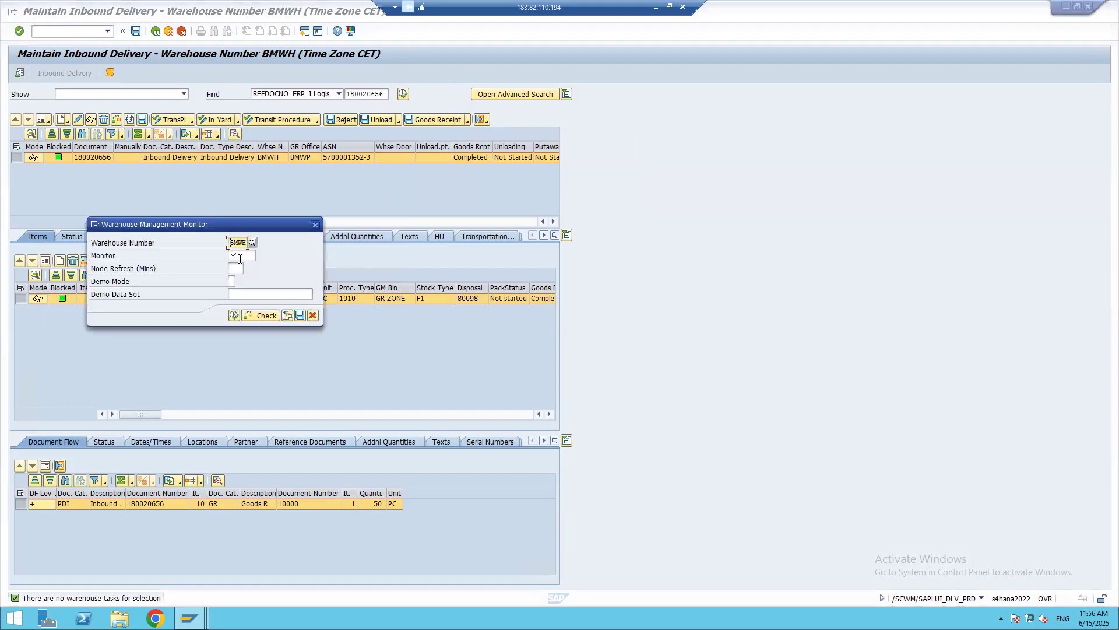
{"action": "left_click", "coordinate": [240, 258]}
{"action": "left_click", "coordinate": [239, 267]}
{"action": "left_click", "coordinate": [235, 315]}
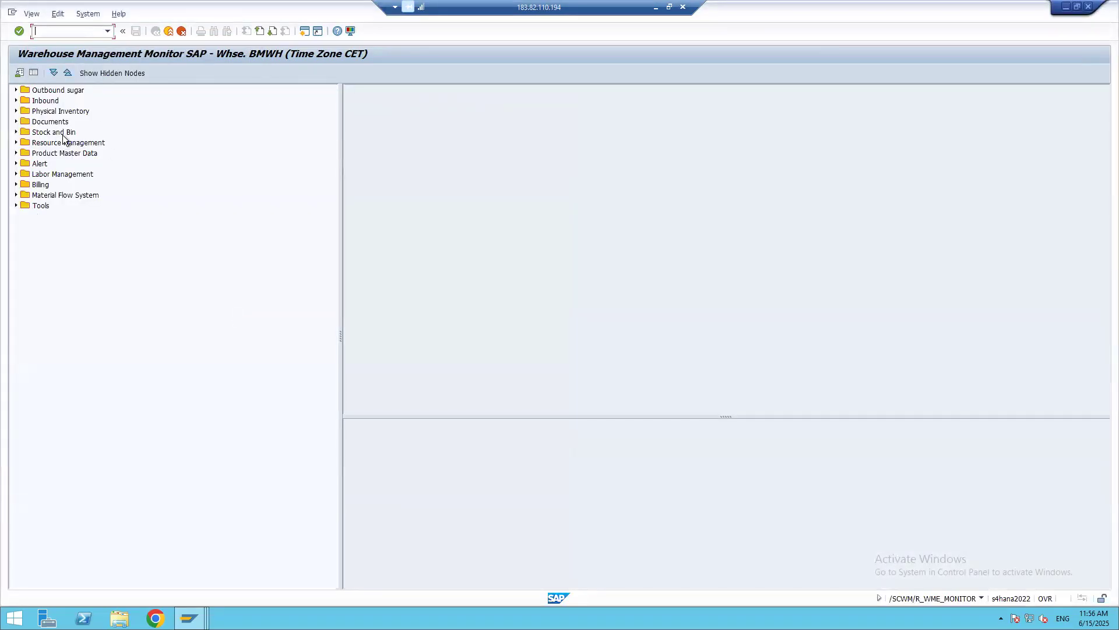
Display warehouse BMWH's physical stock under Stock and Bin without restricting the selection.
{"action": "left_click", "coordinate": [15, 132]}
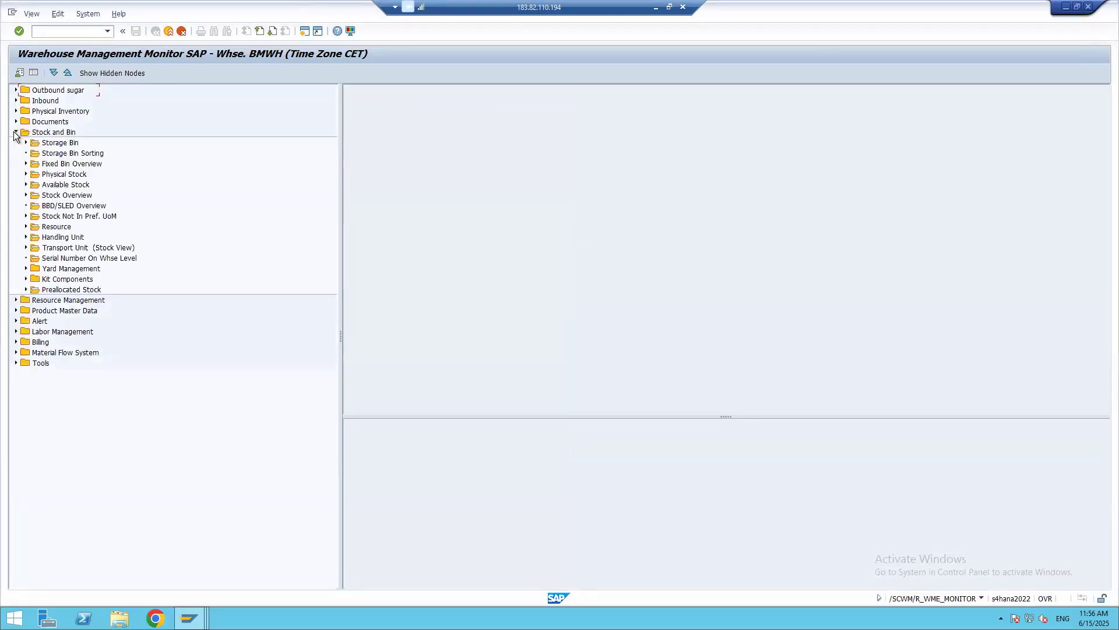
{"action": "double_click", "coordinate": [62, 175]}
{"action": "left_click", "coordinate": [433, 505]}
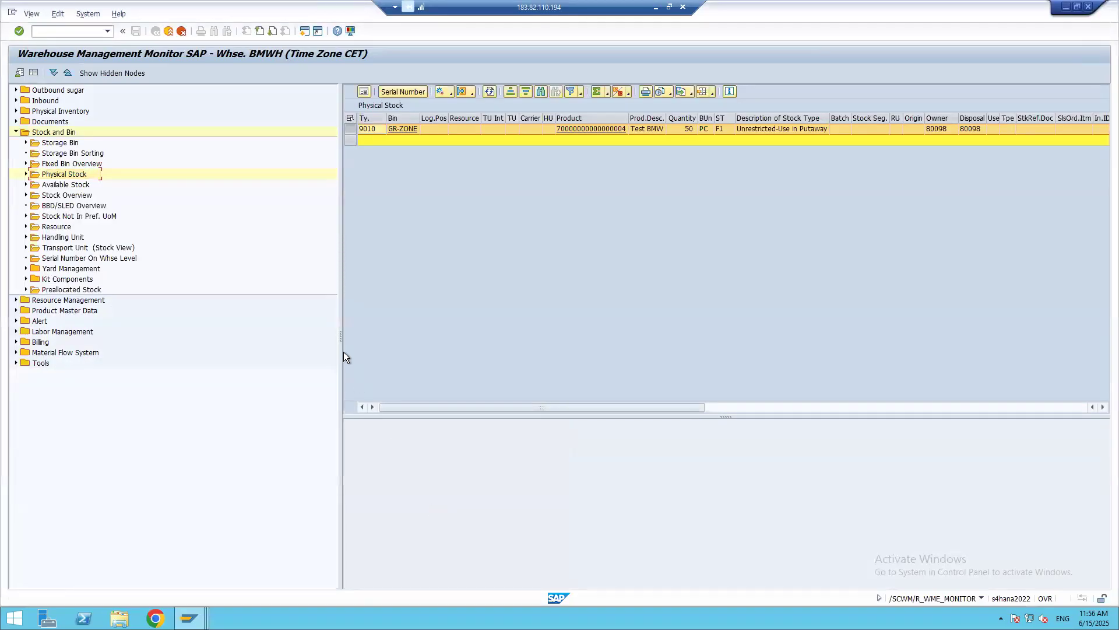
Widen the physical stock list and examine all columns of the Test BMW stock line in GR-ZONE.
{"action": "left_click_drag", "start_coordinate": [341, 329], "coordinate": [163, 316]}
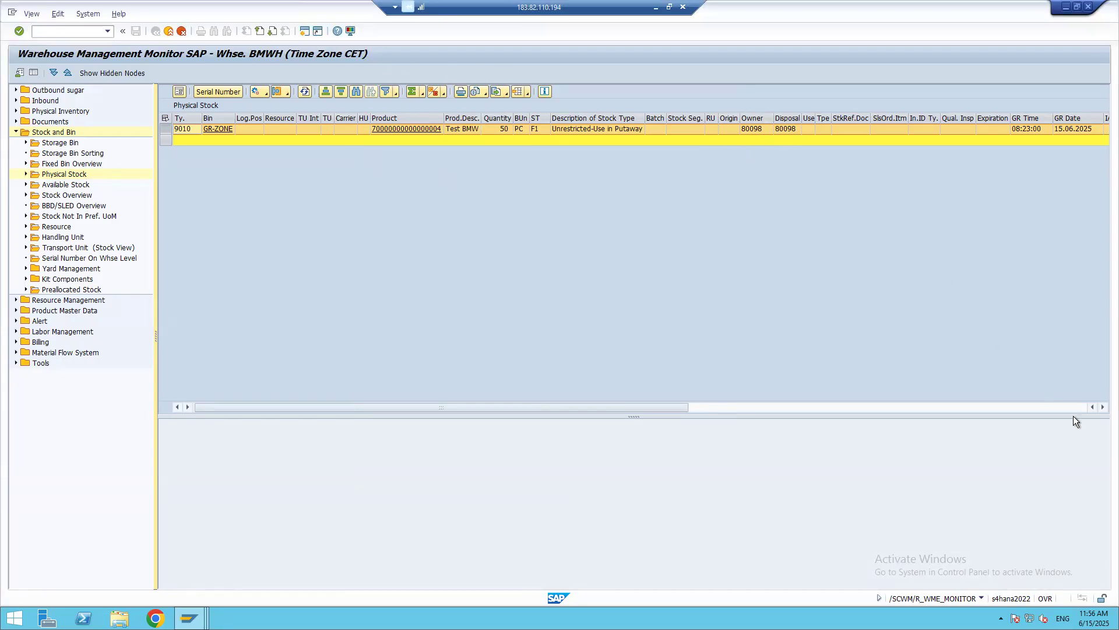
{"action": "left_click", "coordinate": [1102, 407]}
{"action": "left_click", "coordinate": [1103, 407]}
{"action": "left_click", "coordinate": [1102, 407]}
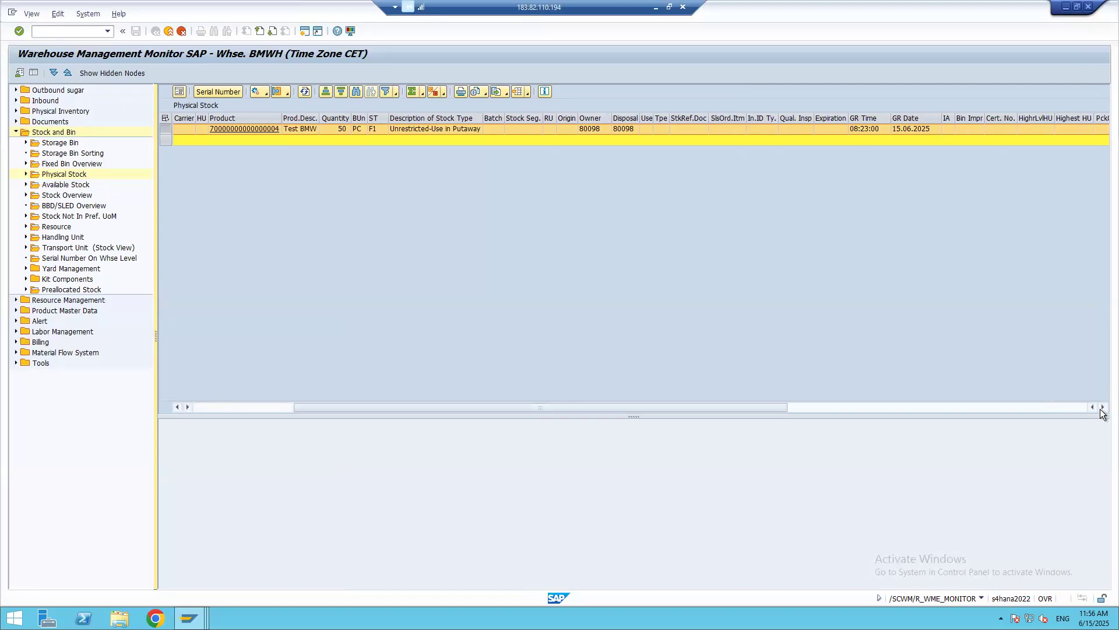
{"action": "left_click_drag", "start_coordinate": [1102, 407], "coordinate": [1102, 407]}
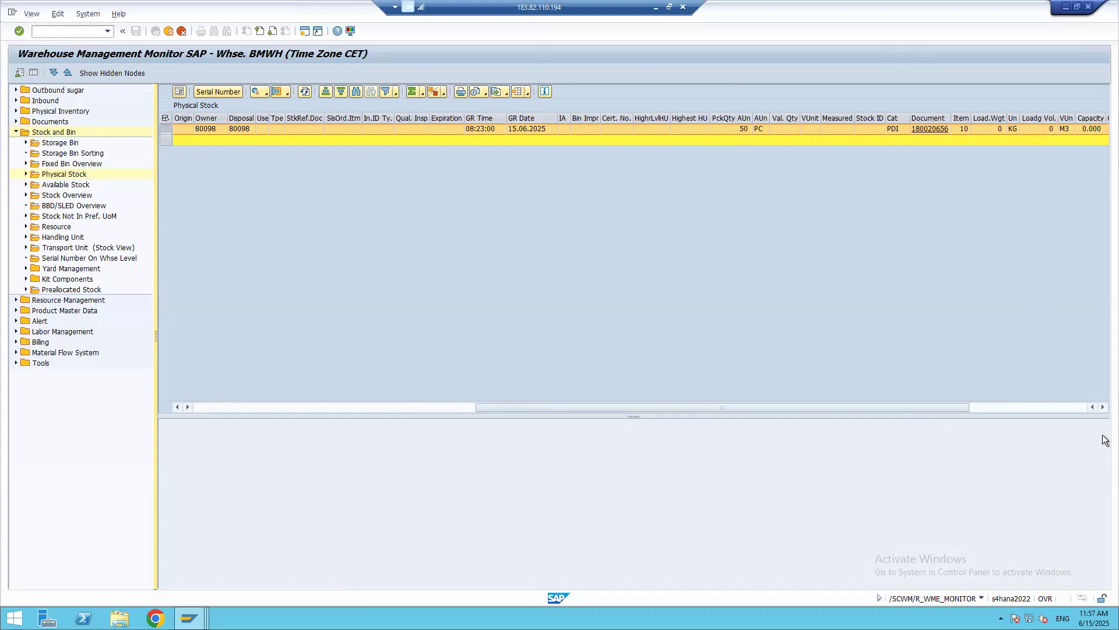
{"action": "left_click", "coordinate": [1102, 407]}
{"action": "left_click", "coordinate": [1102, 407]}
{"action": "left_click", "coordinate": [1102, 407]}
{"action": "left_click_drag", "start_coordinate": [1058, 407], "coordinate": [544, 424]}
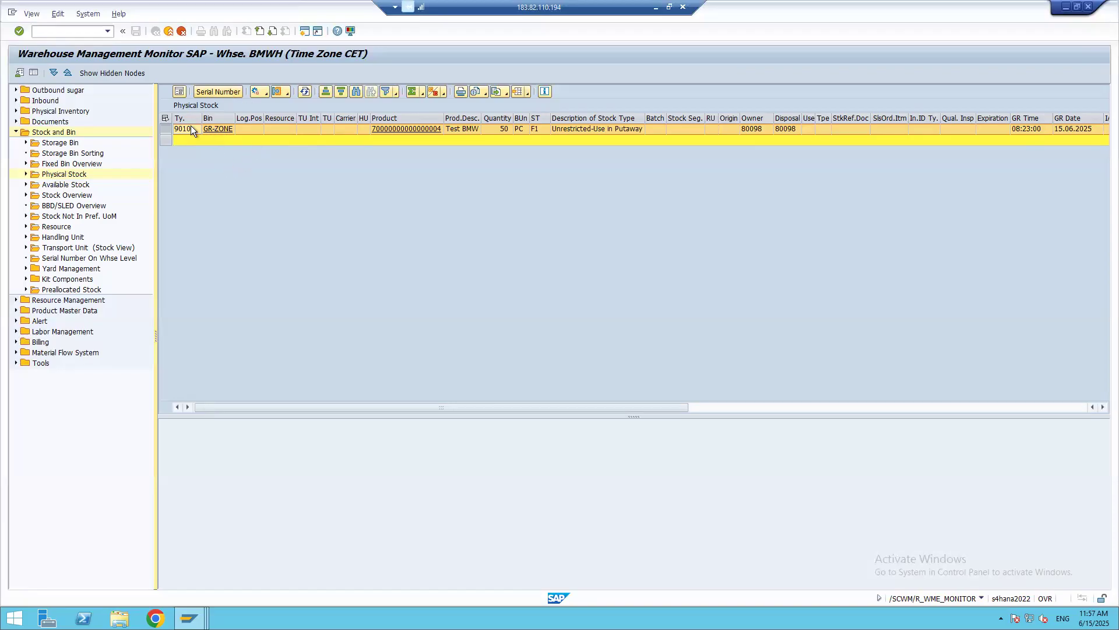
Switch back to Maintain Inbound Delivery and inspect the delivery's PPF Actions, widening the Action column to read the message action.
{"action": "key", "text": "alt+Tab"}
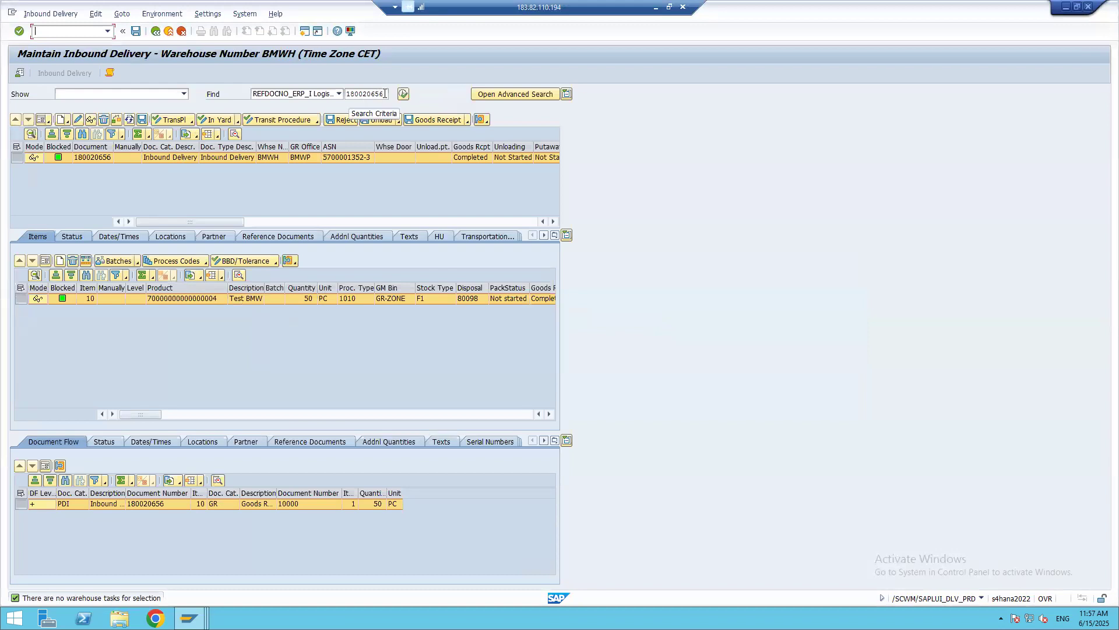
{"action": "left_click", "coordinate": [555, 235]}
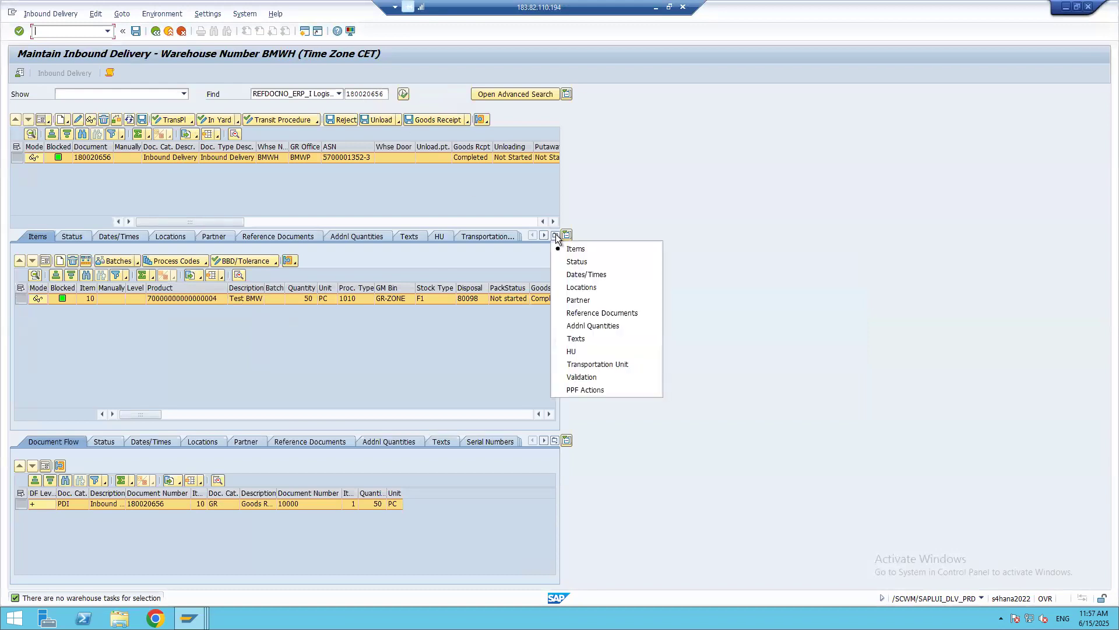
{"action": "left_click", "coordinate": [580, 389]}
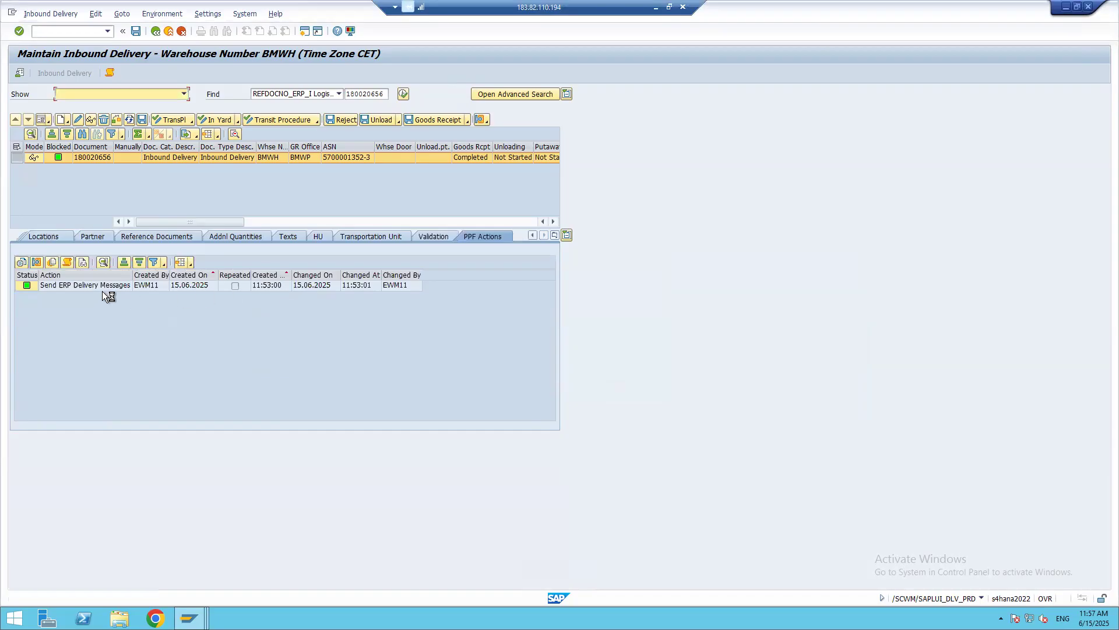
{"action": "left_click", "coordinate": [17, 158]}
{"action": "left_click", "coordinate": [71, 288]}
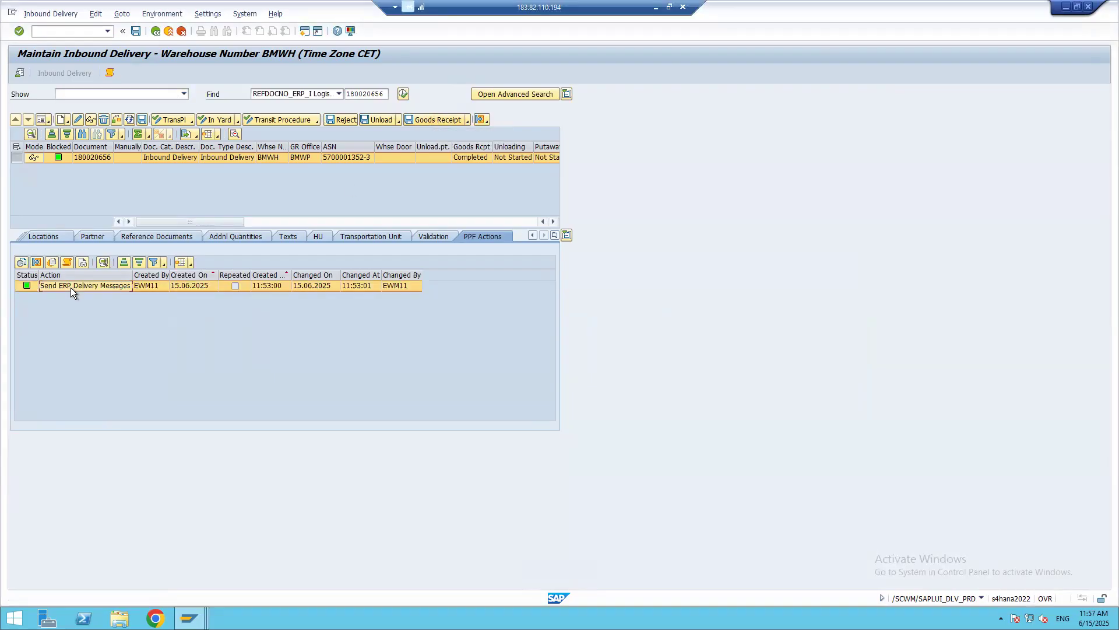
{"action": "left_click_drag", "start_coordinate": [133, 274], "coordinate": [191, 274]}
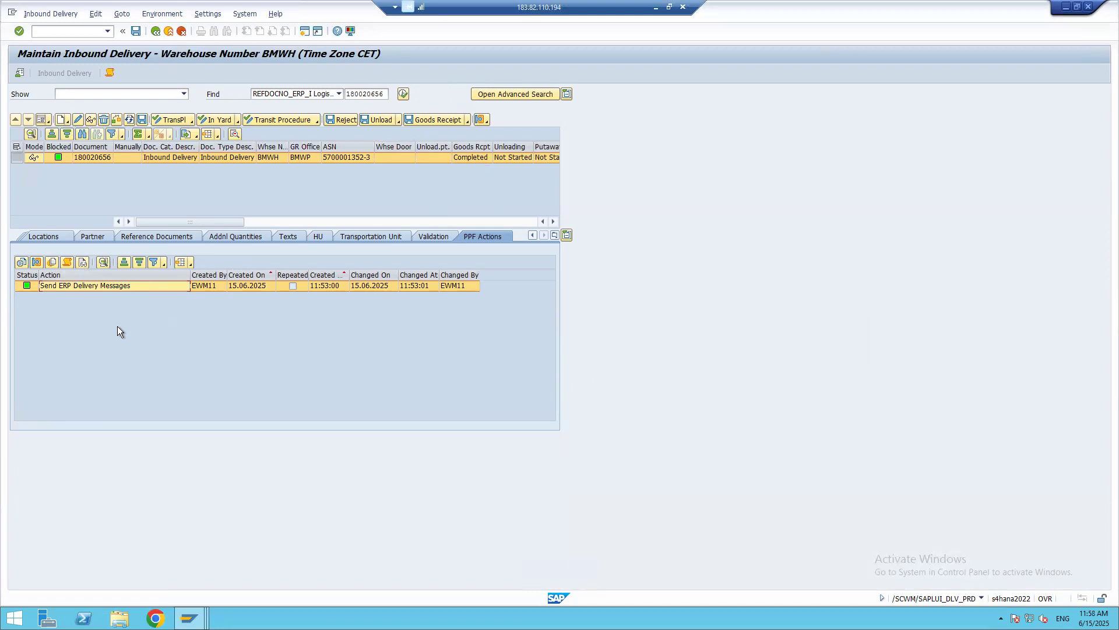
Switch to another SAP session and display the same inbound delivery with transaction VL33N.
{"action": "double_click", "coordinate": [386, 94]}
{"action": "key", "text": "alt+Tab"}
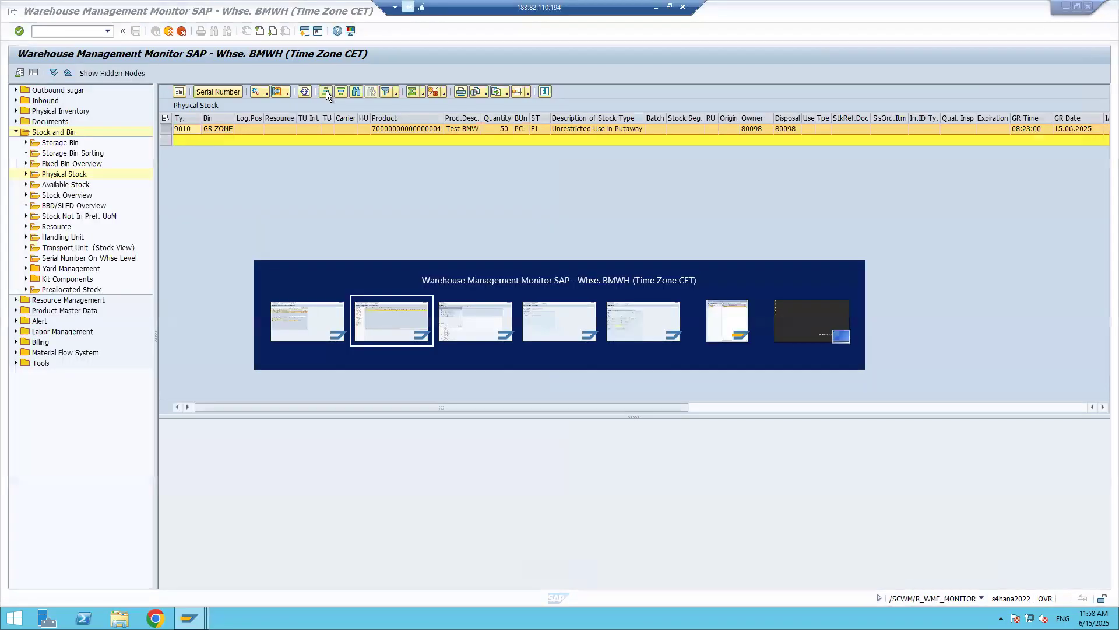
{"action": "key", "text": "alt+Tab"}
{"action": "key", "text": "alt+Tab"}
{"action": "key", "text": "alt+Tab"}
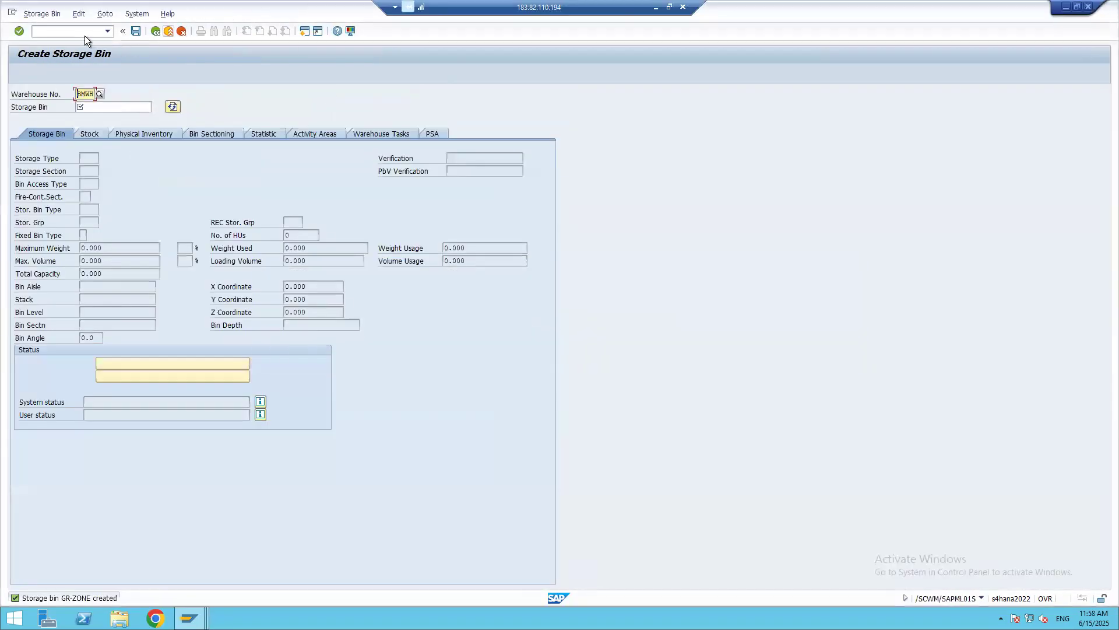
{"action": "key", "text": "alt+Tab"}
{"action": "key", "text": "alt+Tab"}
{"action": "left_click", "coordinate": [81, 32]}
{"action": "type", "text": "/nvl33n"}
{"action": "key", "text": "Return"}
{"action": "key", "text": "Return"}
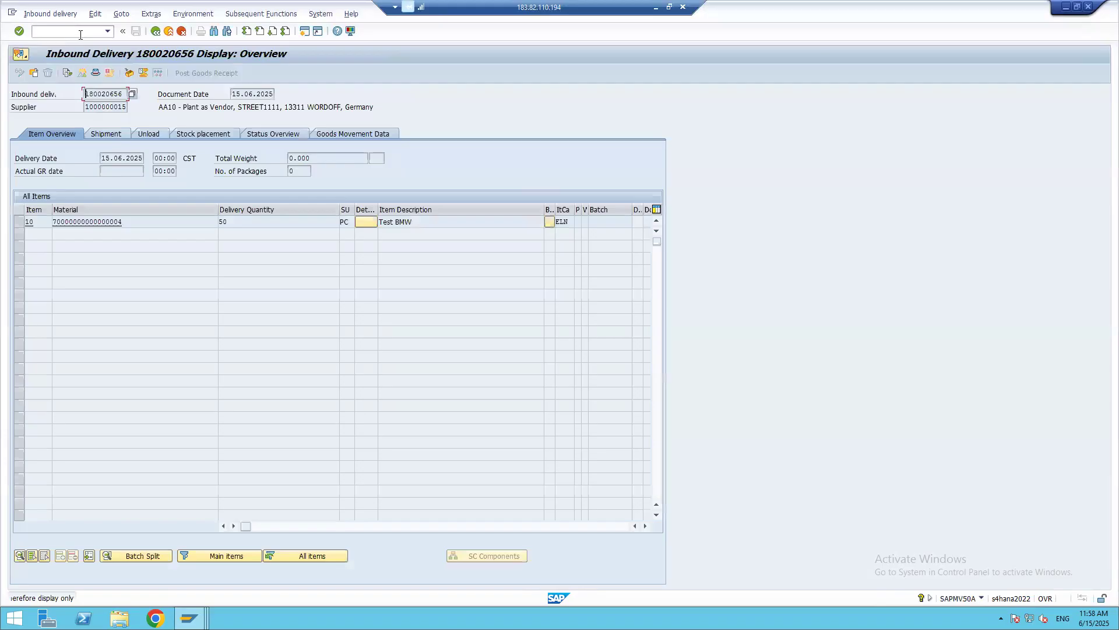
Check the delivery's Goods Movement Data and look up the meanings of the possible goods movement statuses.
{"action": "left_click", "coordinate": [334, 133]}
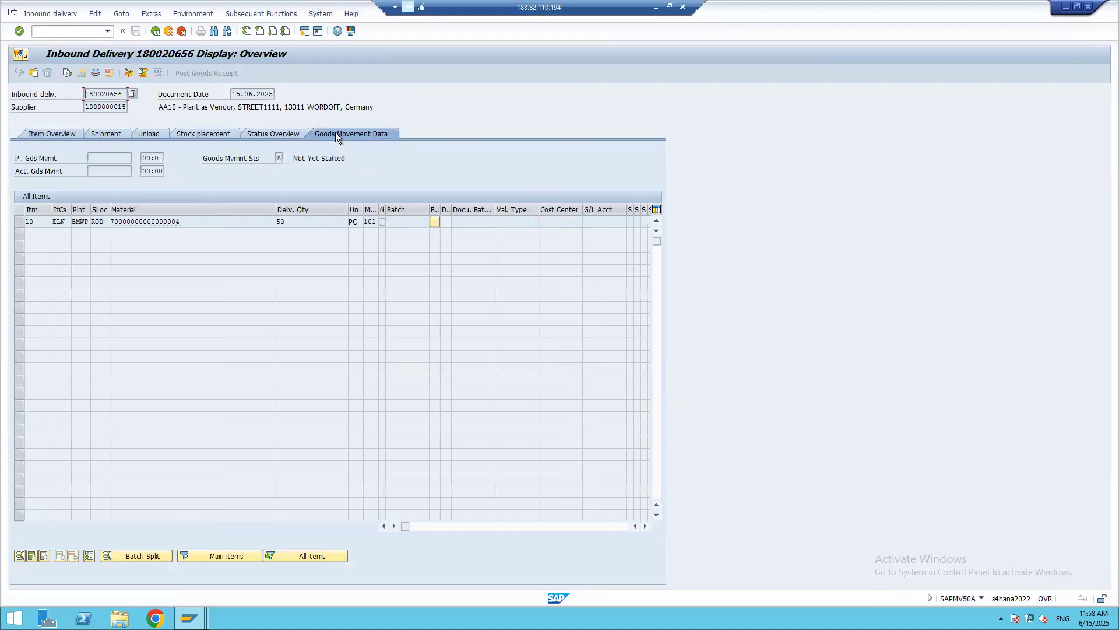
{"action": "left_click", "coordinate": [279, 159]}
{"action": "left_click", "coordinate": [288, 159]}
{"action": "left_click_drag", "start_coordinate": [162, 86], "coordinate": [530, 113]}
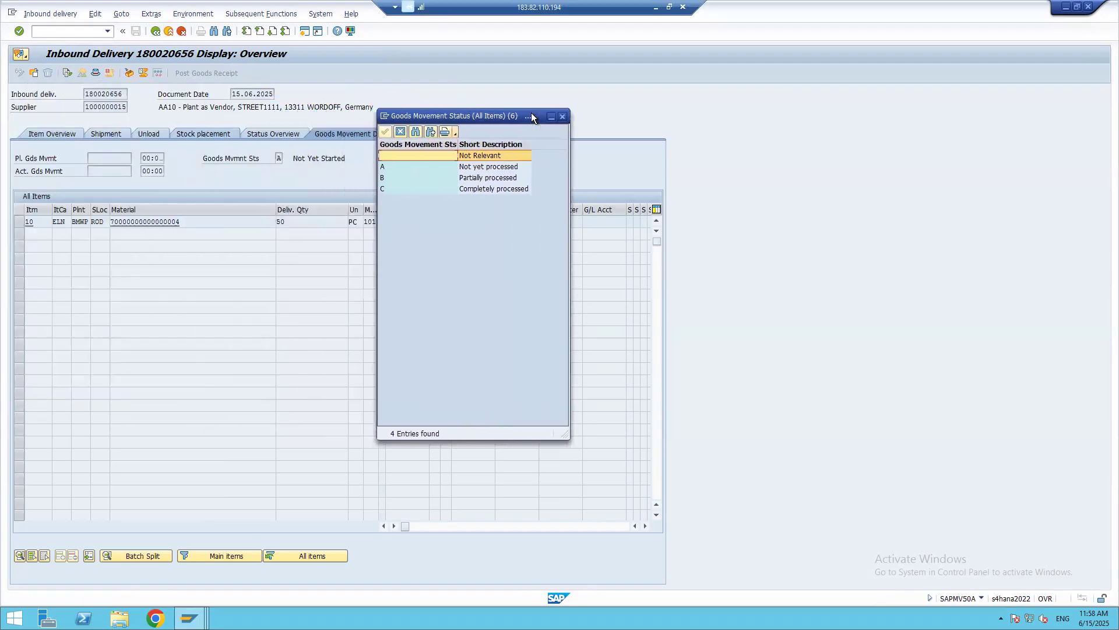
{"action": "left_click", "coordinate": [470, 167]}
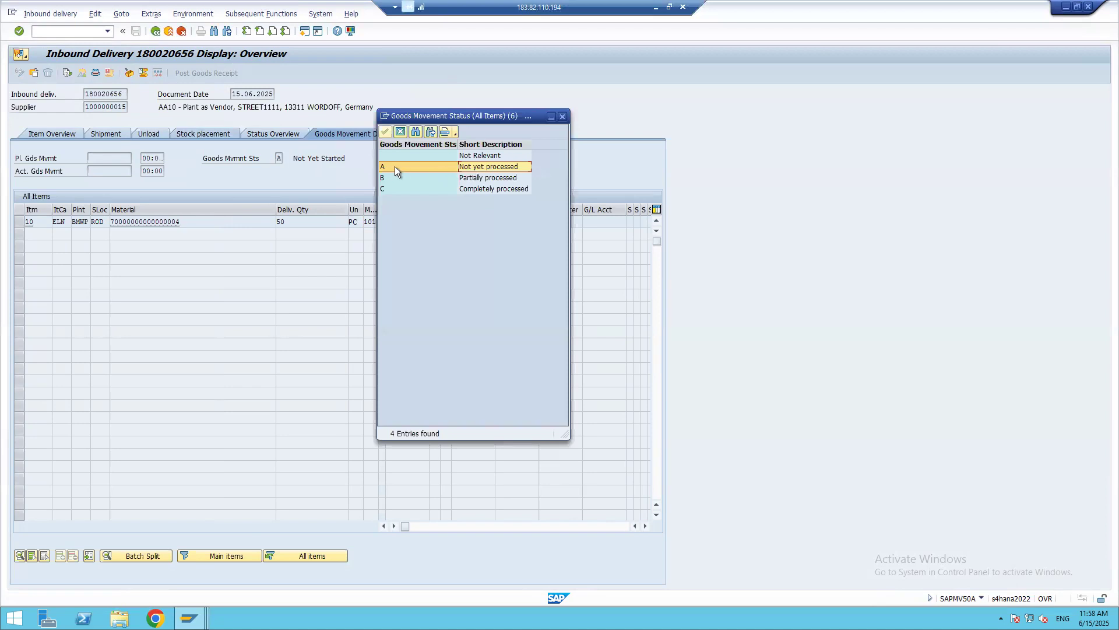
{"action": "left_click", "coordinate": [563, 117]}
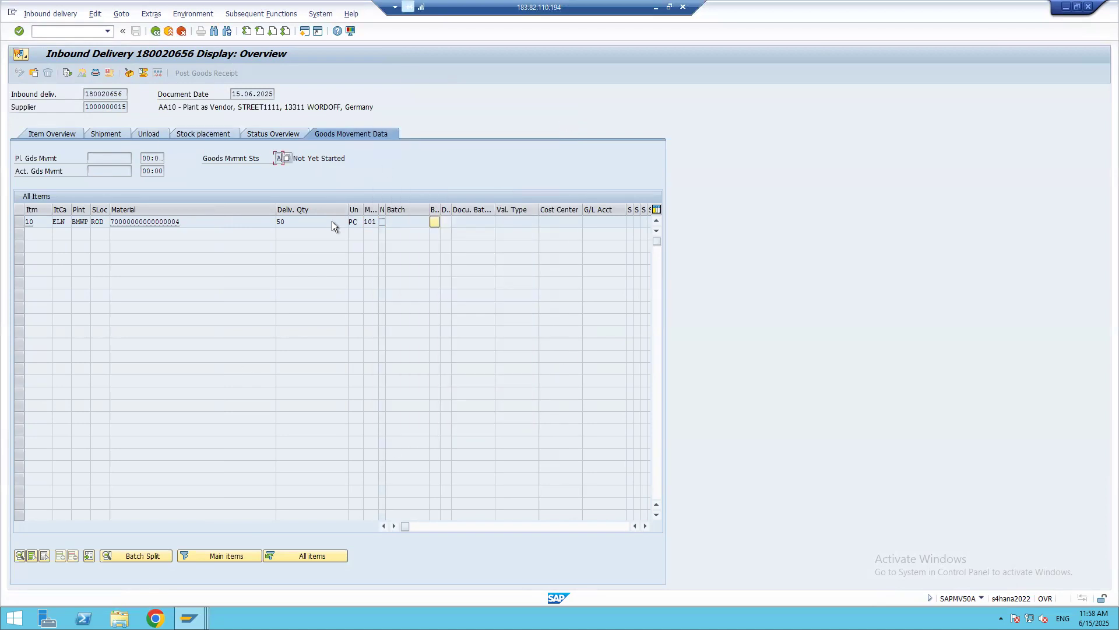
Open the qRFC inbound queue monitor with transaction SMQ2.
{"action": "left_click", "coordinate": [46, 32]}
{"action": "type", "text": "/nm"}
{"action": "key", "text": "BackSpace"}
{"action": "type", "text": "smq2"}
{"action": "key", "text": "Return"}
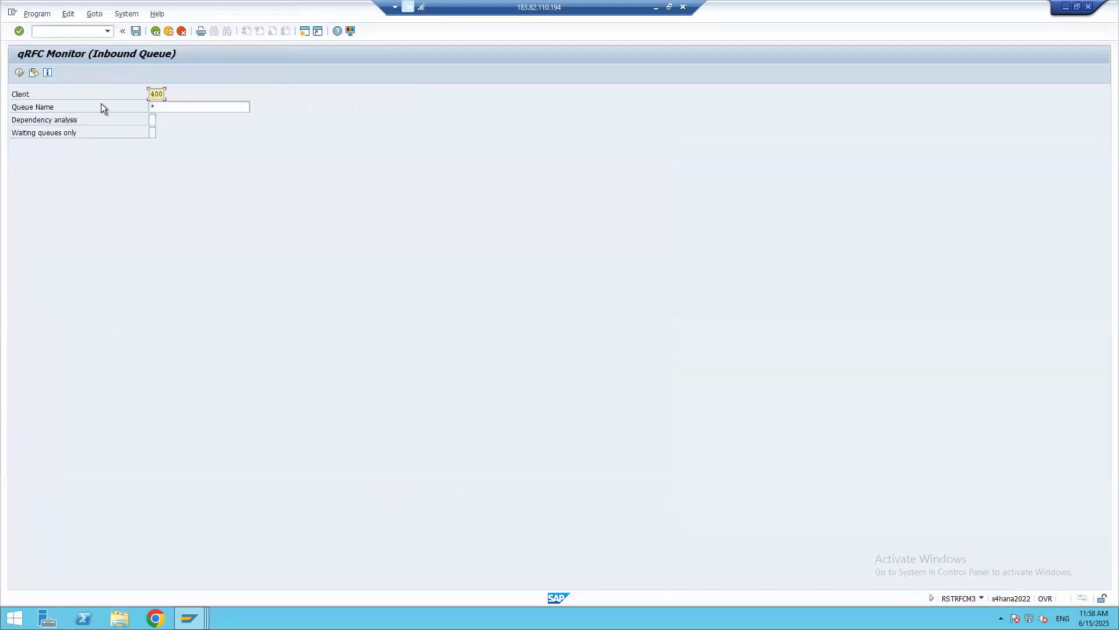
List all inbound queues, find the queue containing the delivery number and open its entry to inspect the status text.
{"action": "left_click", "coordinate": [20, 73]}
{"action": "key", "text": "ctrl+f"}
{"action": "key", "text": "Return"}
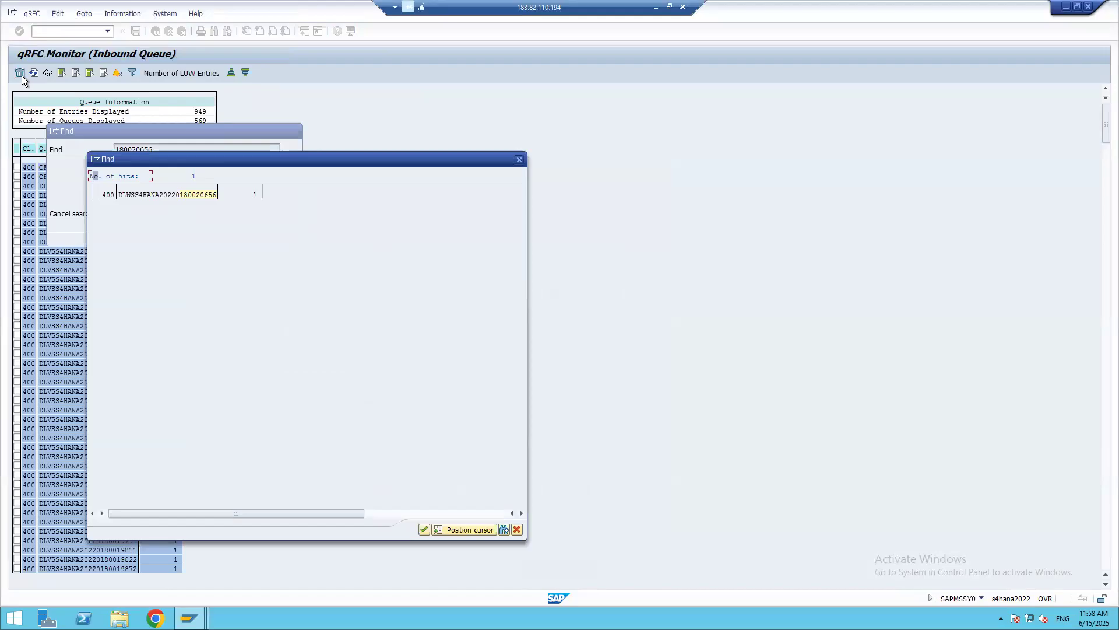
{"action": "double_click", "coordinate": [189, 196]}
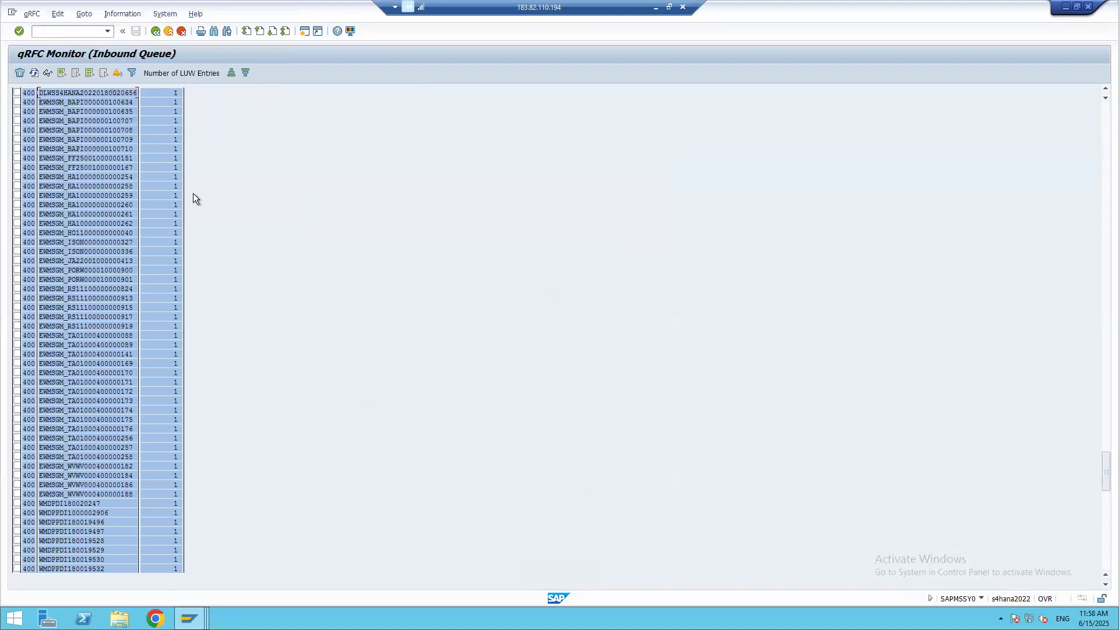
{"action": "double_click", "coordinate": [88, 92]}
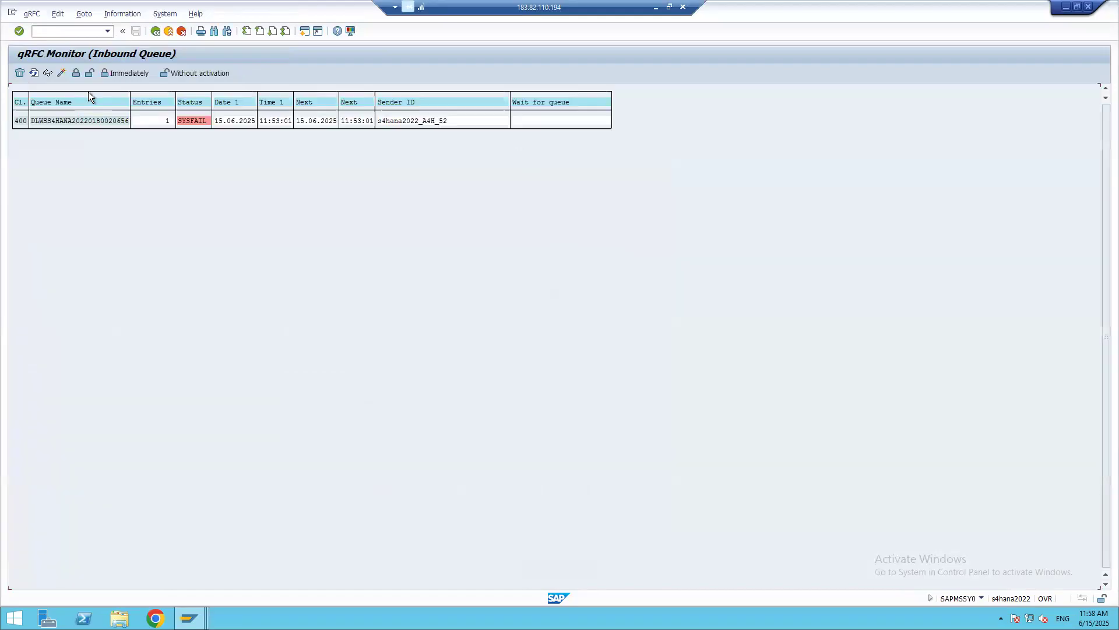
{"action": "double_click", "coordinate": [69, 121]}
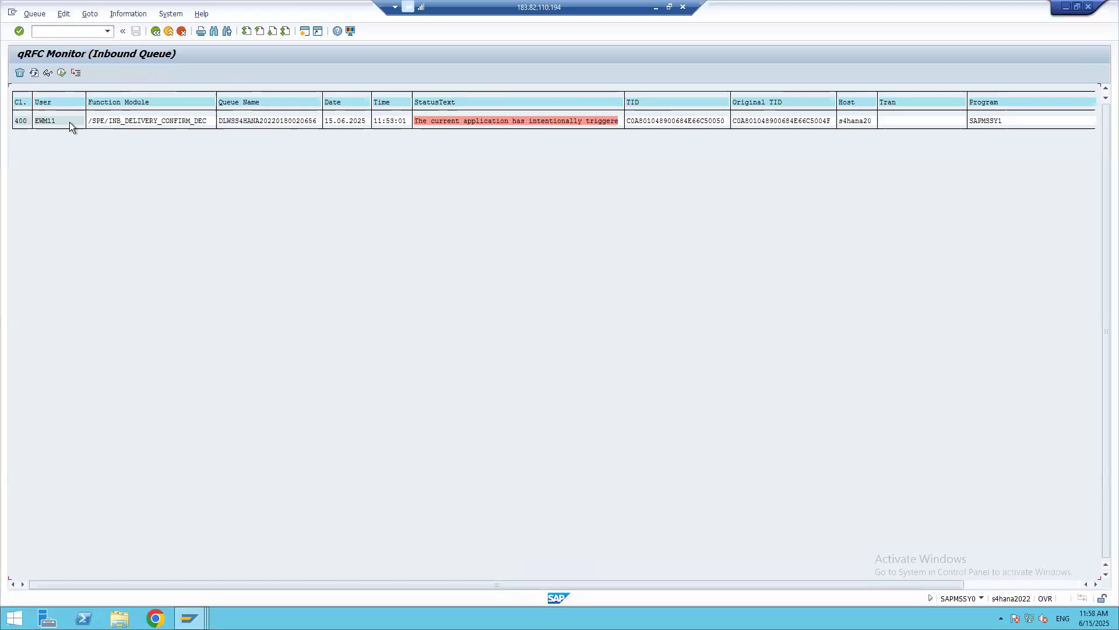
{"action": "double_click", "coordinate": [481, 120]}
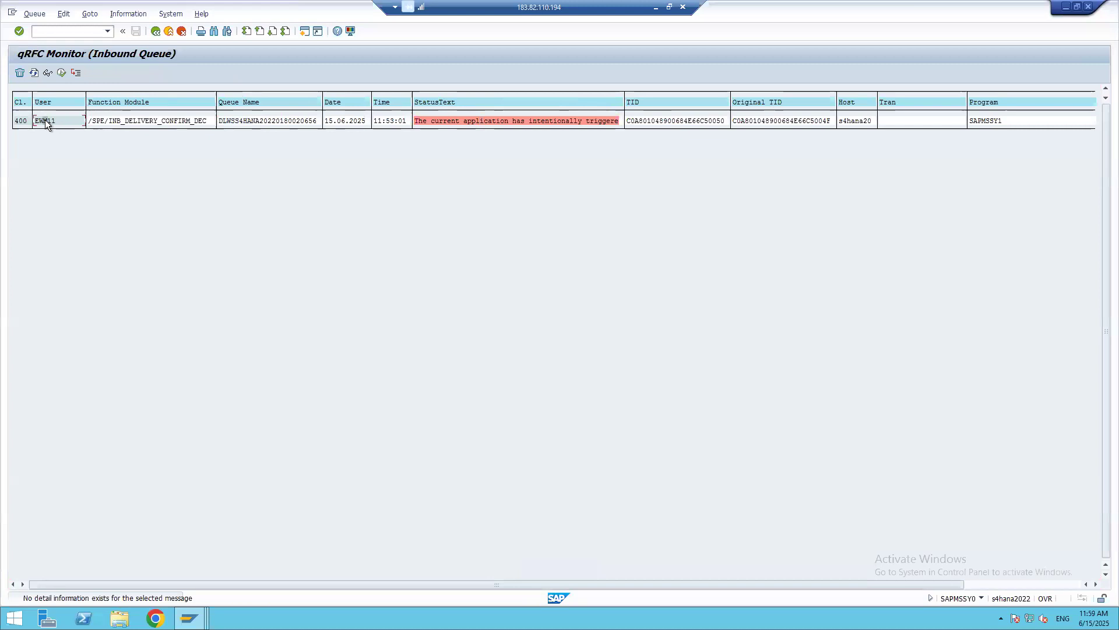
Try to execute the queue entry's LUW, then reset its status, refresh the entry and recheck its status text.
{"action": "left_click", "coordinate": [61, 73]}
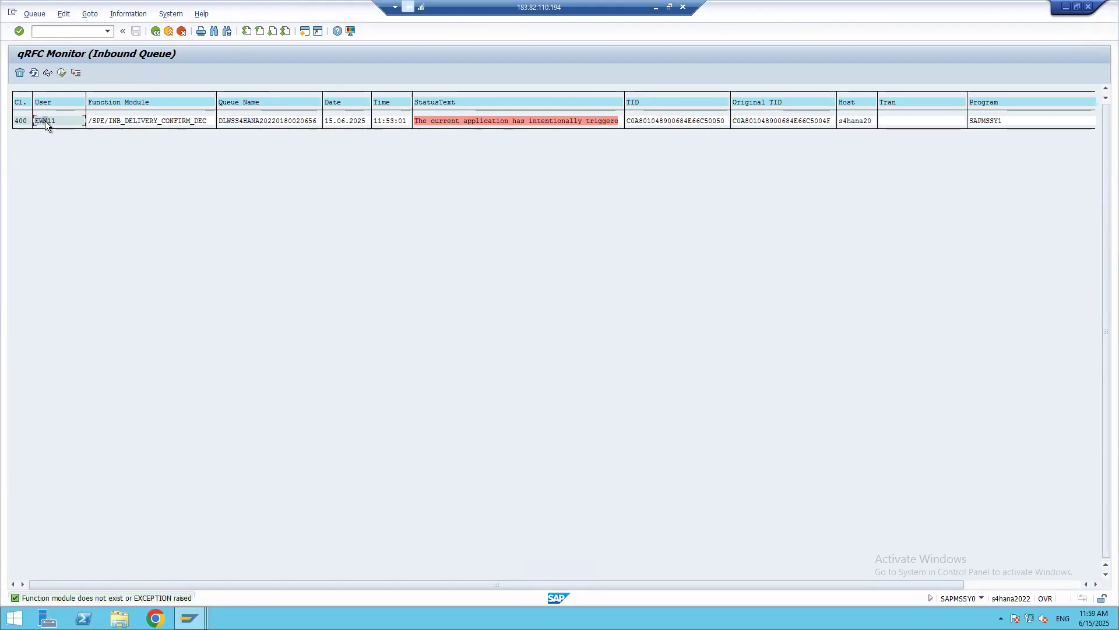
{"action": "left_click", "coordinate": [62, 14]}
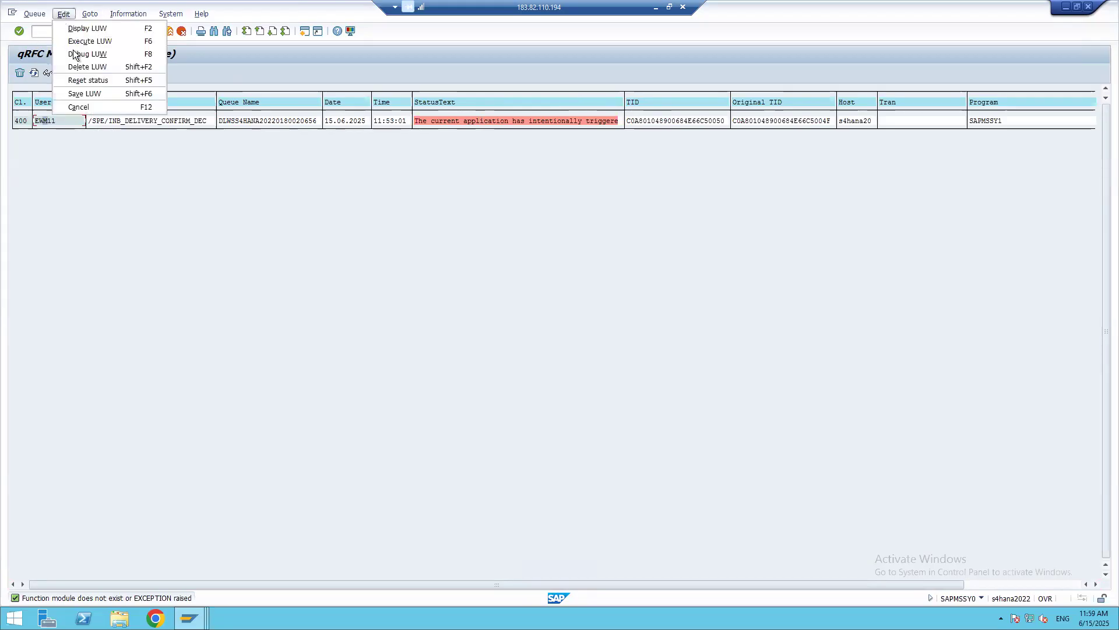
{"action": "left_click", "coordinate": [97, 82]}
{"action": "left_click", "coordinate": [34, 73]}
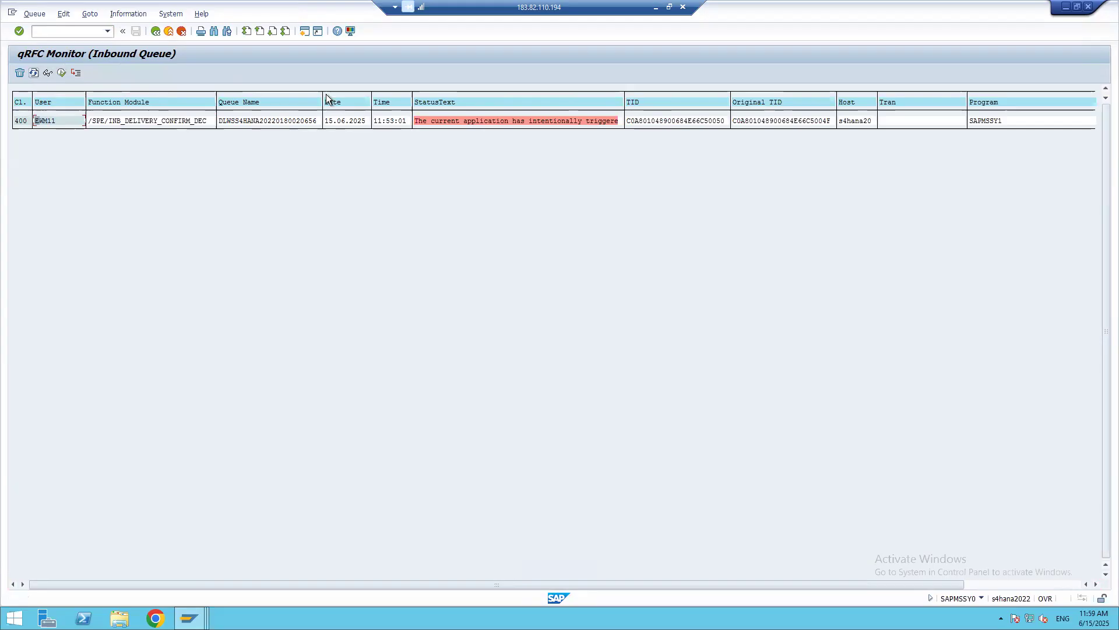
{"action": "double_click", "coordinate": [562, 121]}
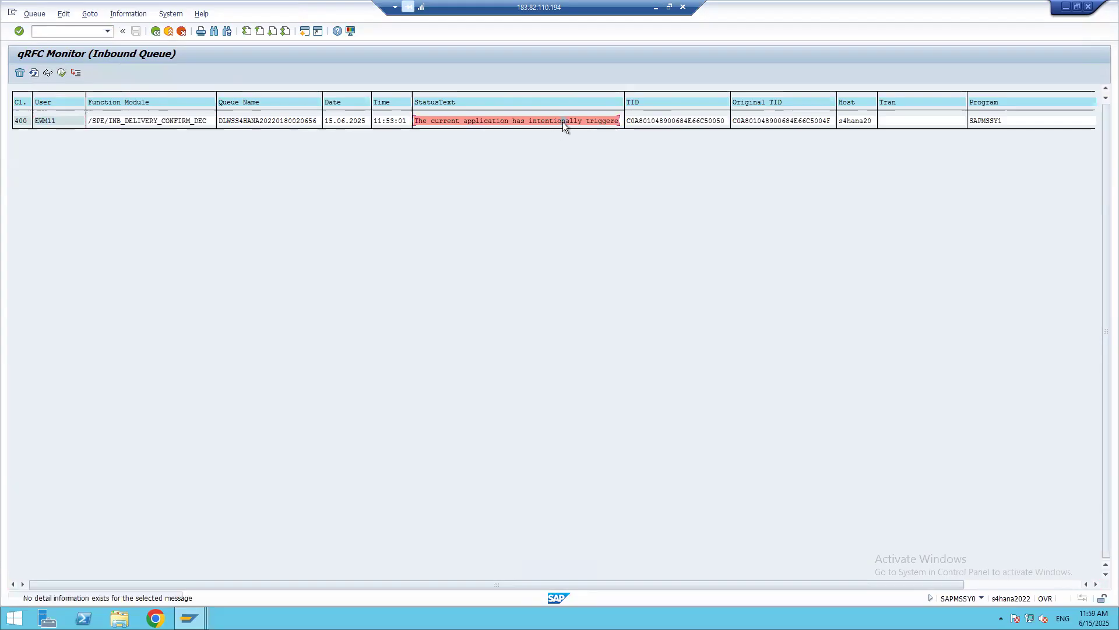
Copy the queue name of the /SPE/INB_DELIVERY_CONFIRM_DEC entry to the clipboard.
{"action": "left_click", "coordinate": [48, 32]}
{"action": "left_click", "coordinate": [272, 123]}
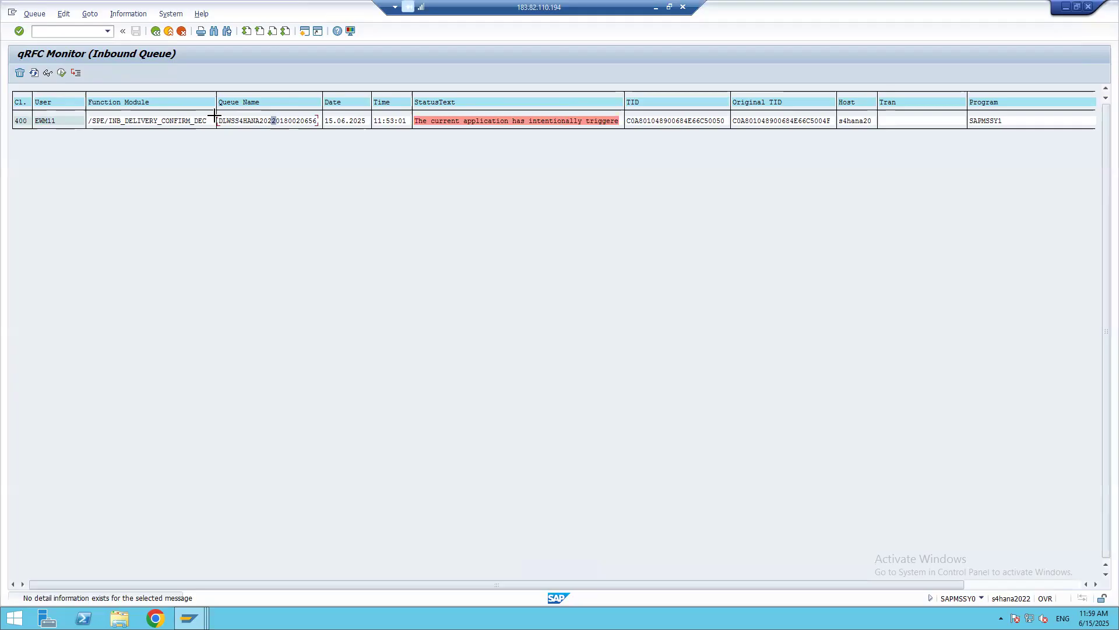
{"action": "key", "text": "ctrl+y"}
{"action": "left_click_drag", "start_coordinate": [220, 120], "coordinate": [316, 120]}
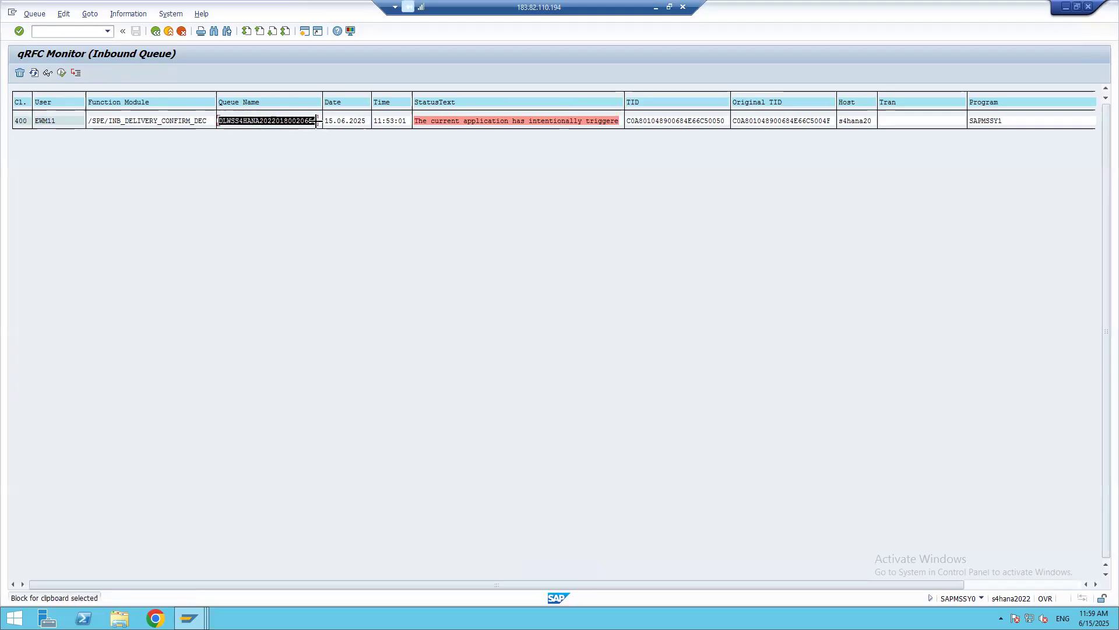
{"action": "key", "text": "ctrl+c"}
Open General Table Display with transaction SE16N and load the fields of table TRFCQIN.
{"action": "left_click", "coordinate": [45, 30]}
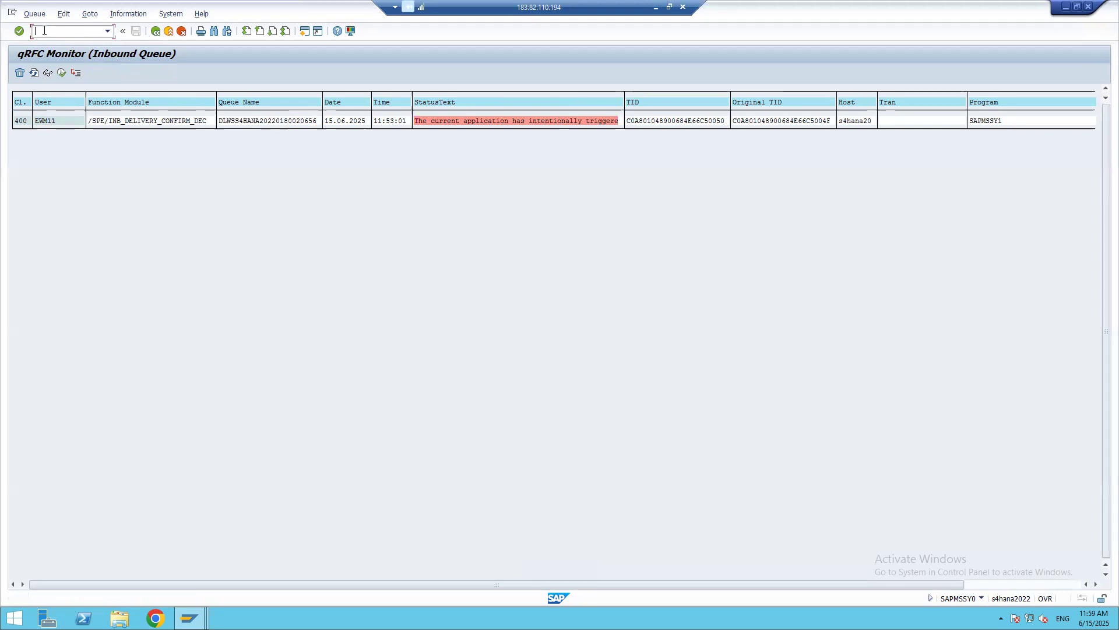
{"action": "type", "text": "/nse16n"}
{"action": "key", "text": "Return"}
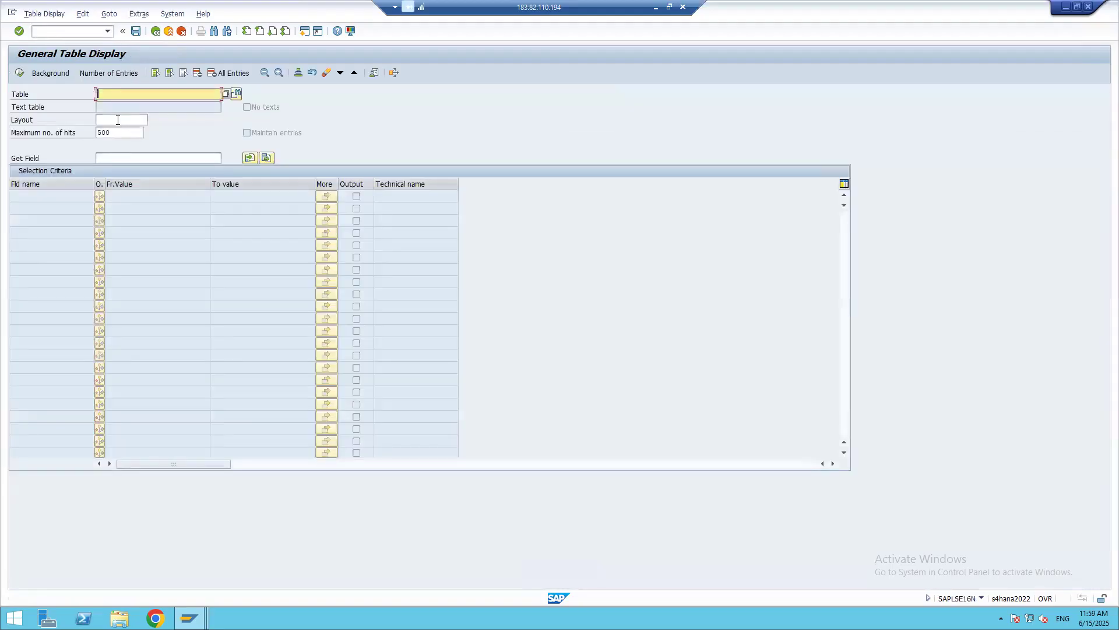
{"action": "type", "text": "TRFCQIN"}
{"action": "key", "text": "Return"}
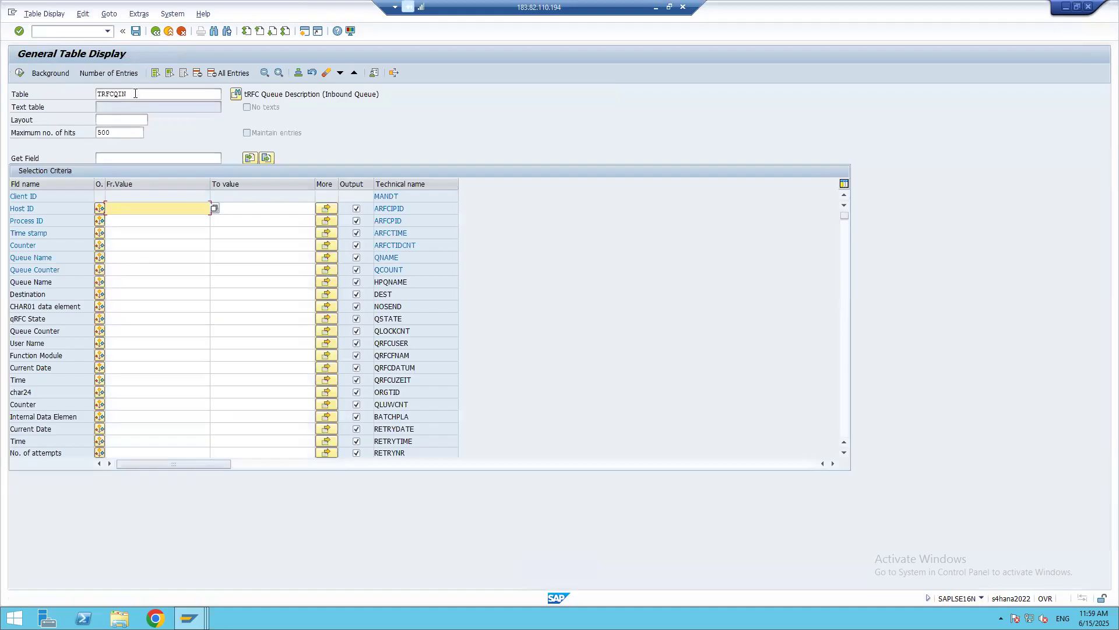
{"action": "left_click_drag", "start_coordinate": [135, 94], "coordinate": [44, 96]}
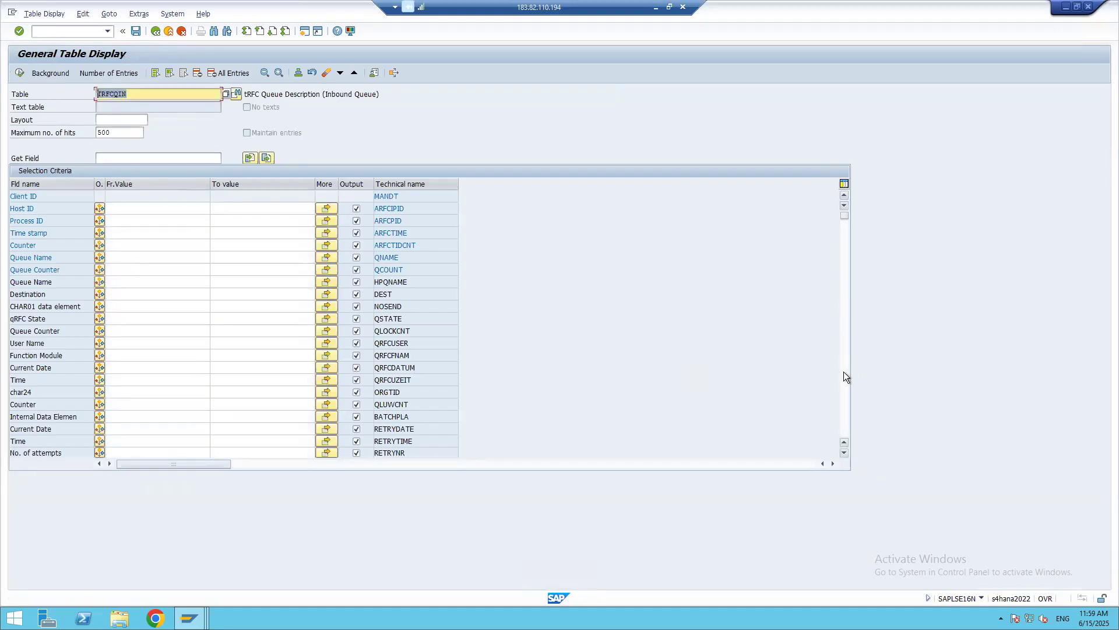
List the TRFCQIN records for the copied queue name, outputting only the queue name QNAME and message text ERRMESS fields.
{"action": "left_click", "coordinate": [117, 261]}
{"action": "key", "text": "ctrl+v"}
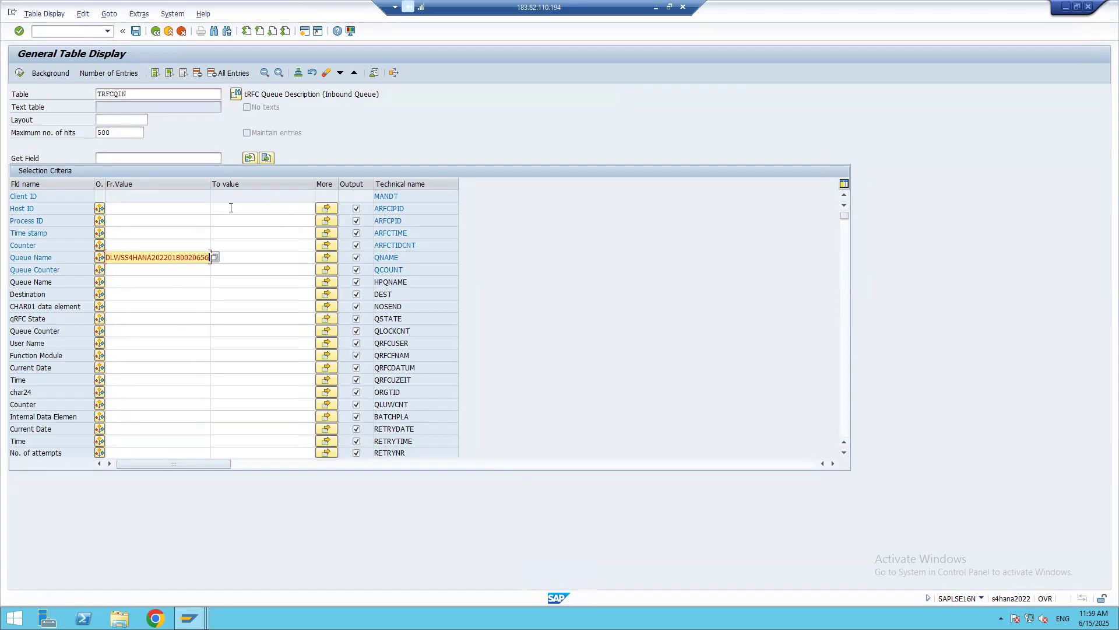
{"action": "left_click", "coordinate": [184, 75]}
{"action": "left_click", "coordinate": [355, 257]}
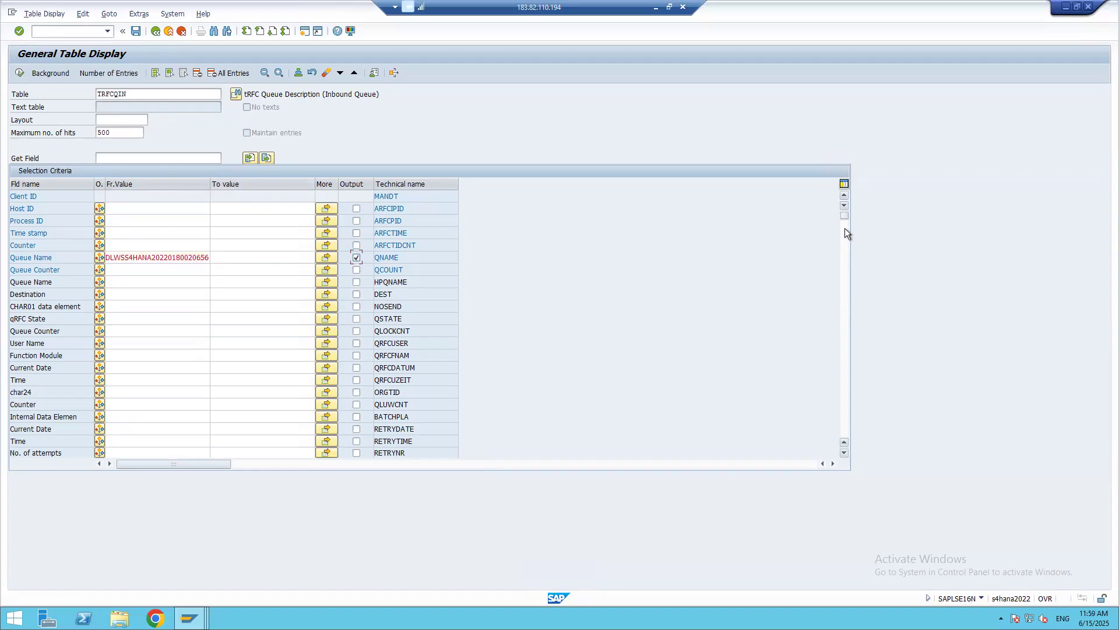
{"action": "left_click_drag", "start_coordinate": [845, 215], "coordinate": [845, 393]}
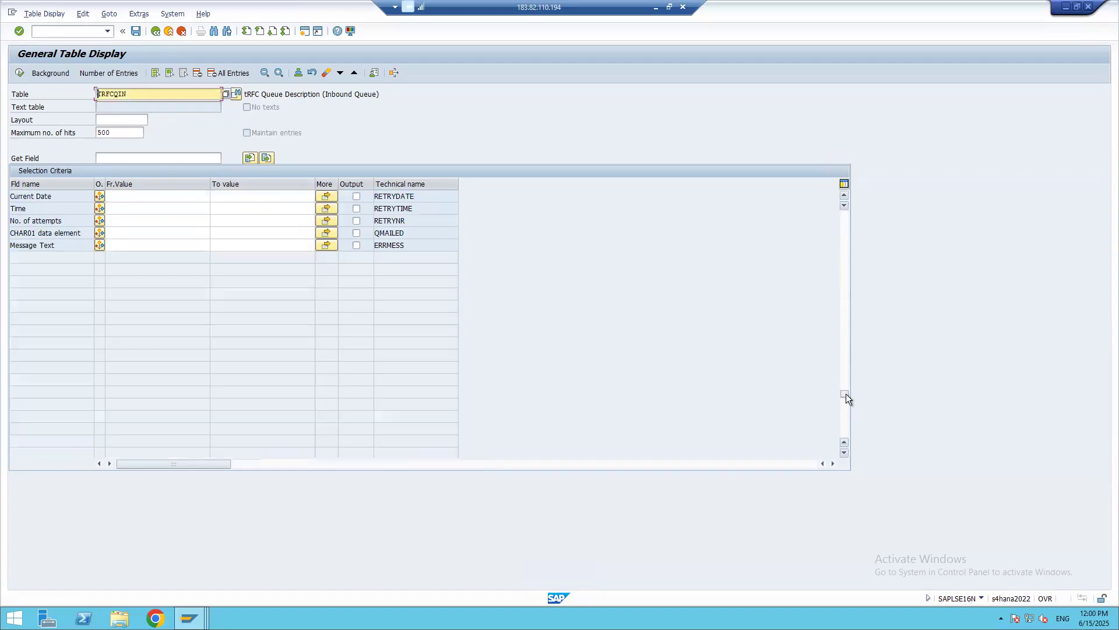
{"action": "left_click", "coordinate": [356, 245]}
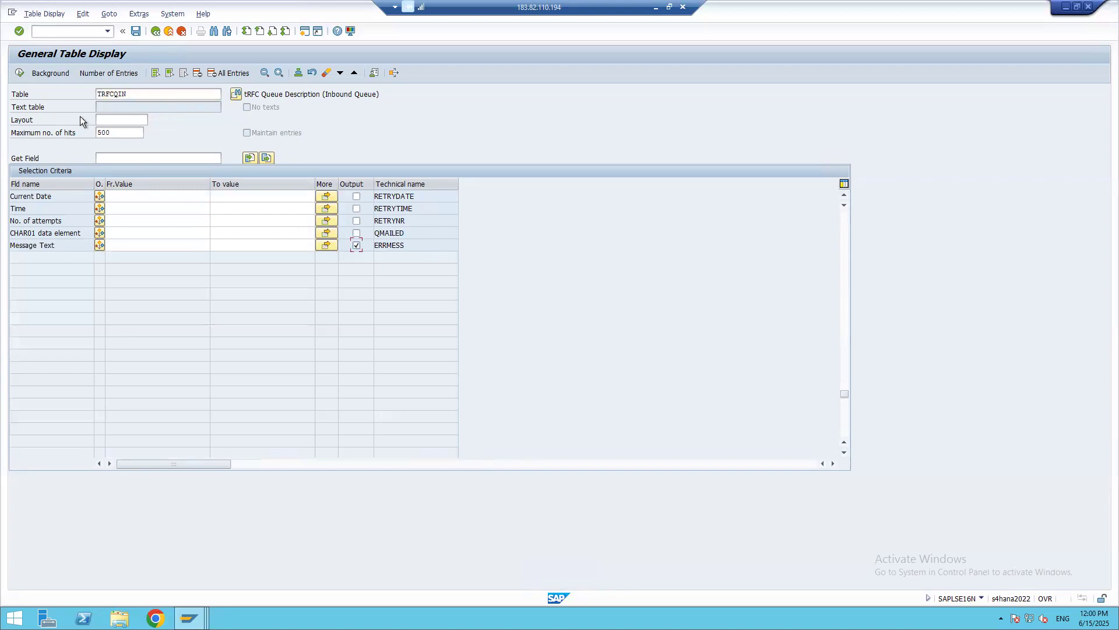
{"action": "left_click", "coordinate": [19, 74]}
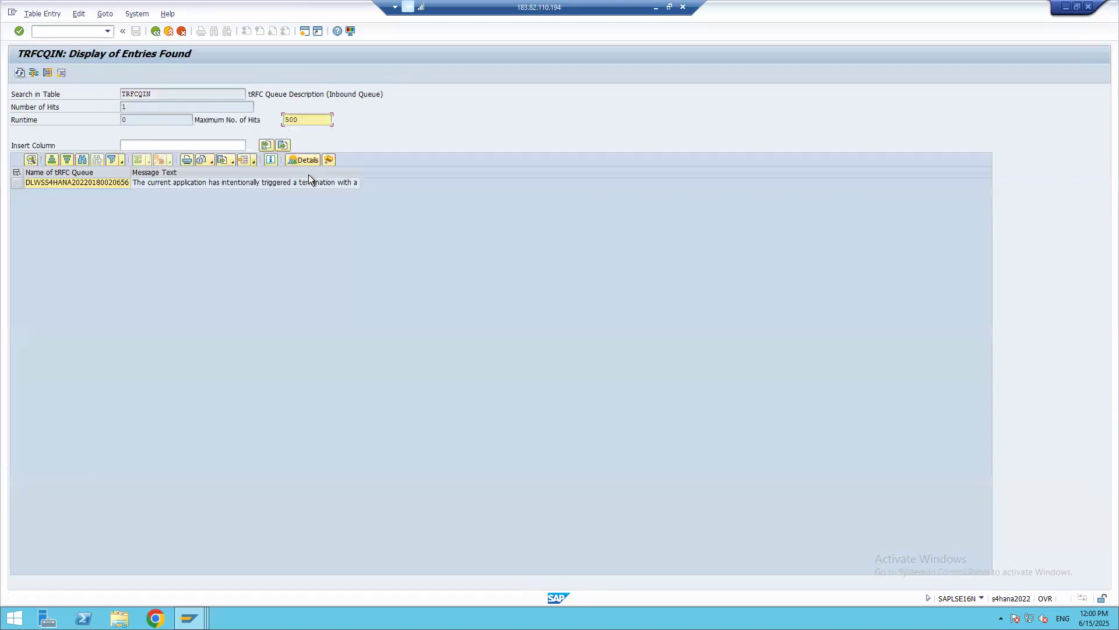
Widen the queue name and message text result columns and read the entry's full message text.
{"action": "left_click_drag", "start_coordinate": [359, 171], "coordinate": [492, 181]}
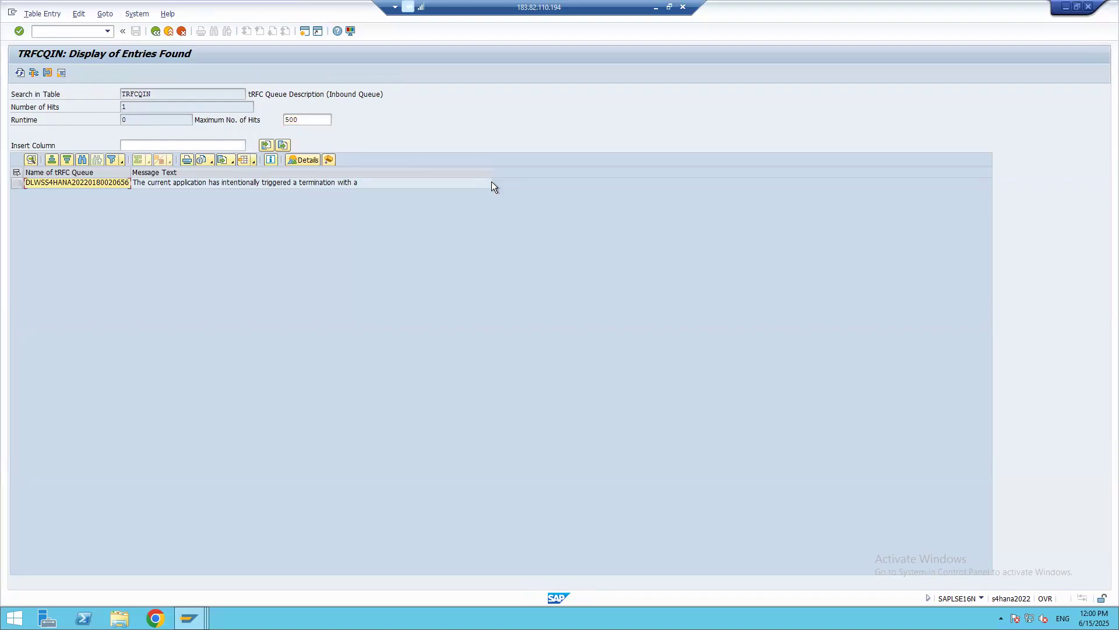
{"action": "left_click_drag", "start_coordinate": [130, 171], "coordinate": [204, 185]}
{"action": "left_click", "coordinate": [246, 183]}
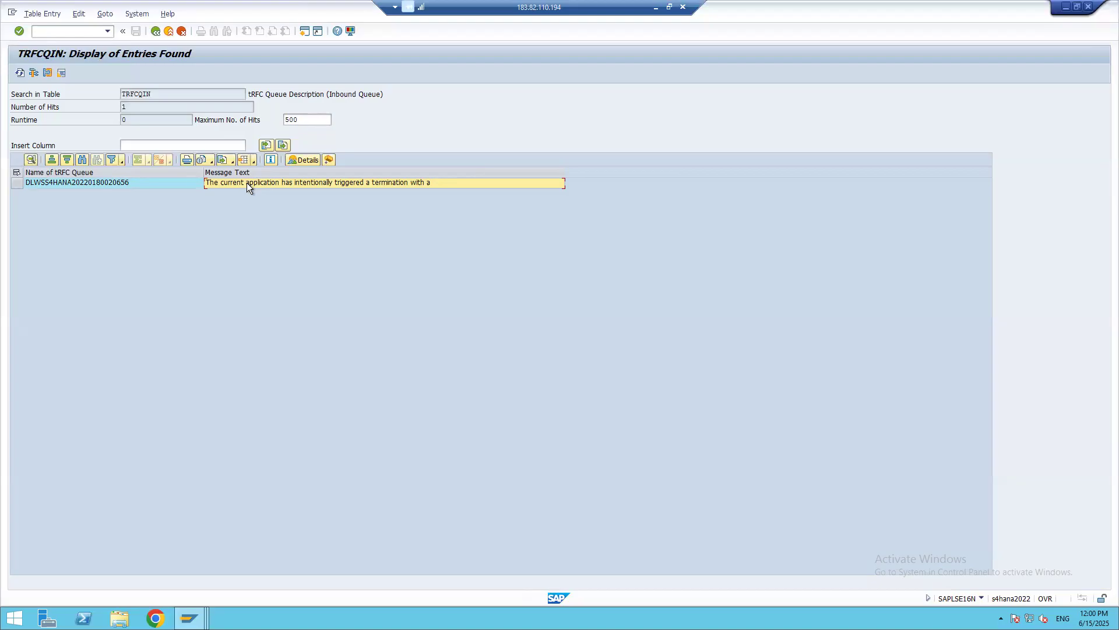
In the Warehouse Management Monitor window, open the inbound queue monitor with transaction SMQ2 and list all queues.
{"action": "key", "text": "alt+Tab"}
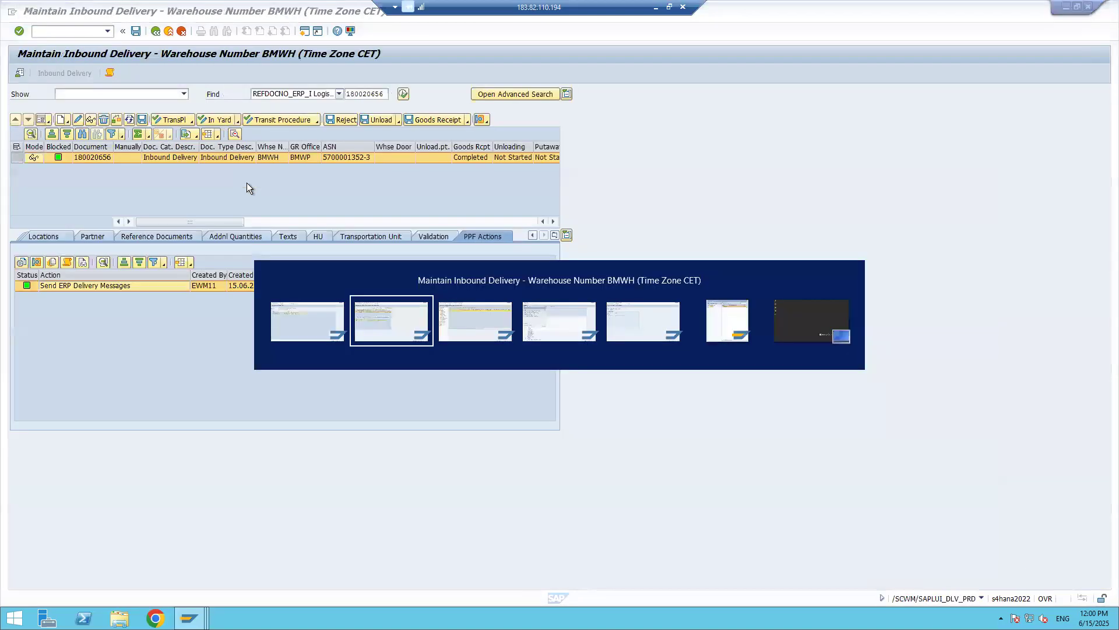
{"action": "key", "text": "alt+Tab"}
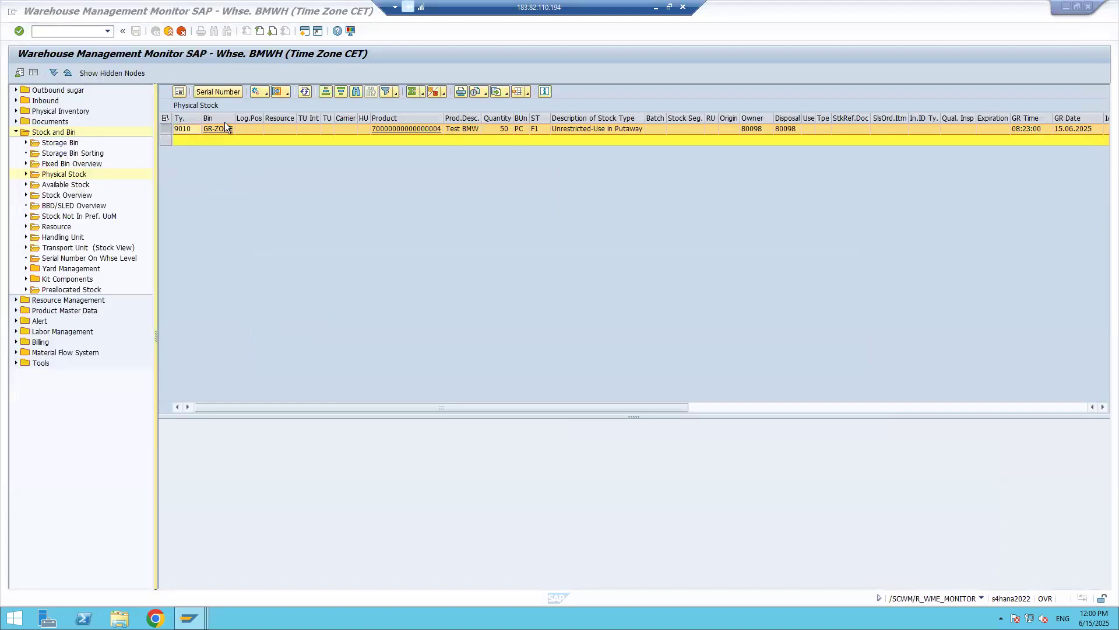
{"action": "left_click", "coordinate": [36, 32]}
{"action": "type", "text": "/nms"}
{"action": "type", "text": "c2"}
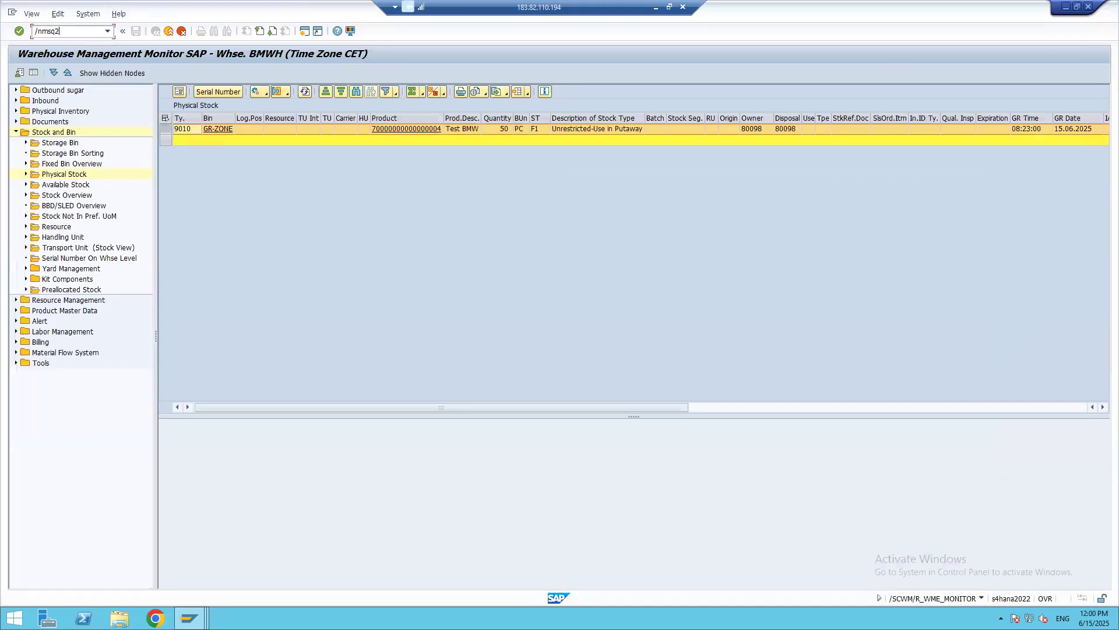
{"action": "key", "text": "Return"}
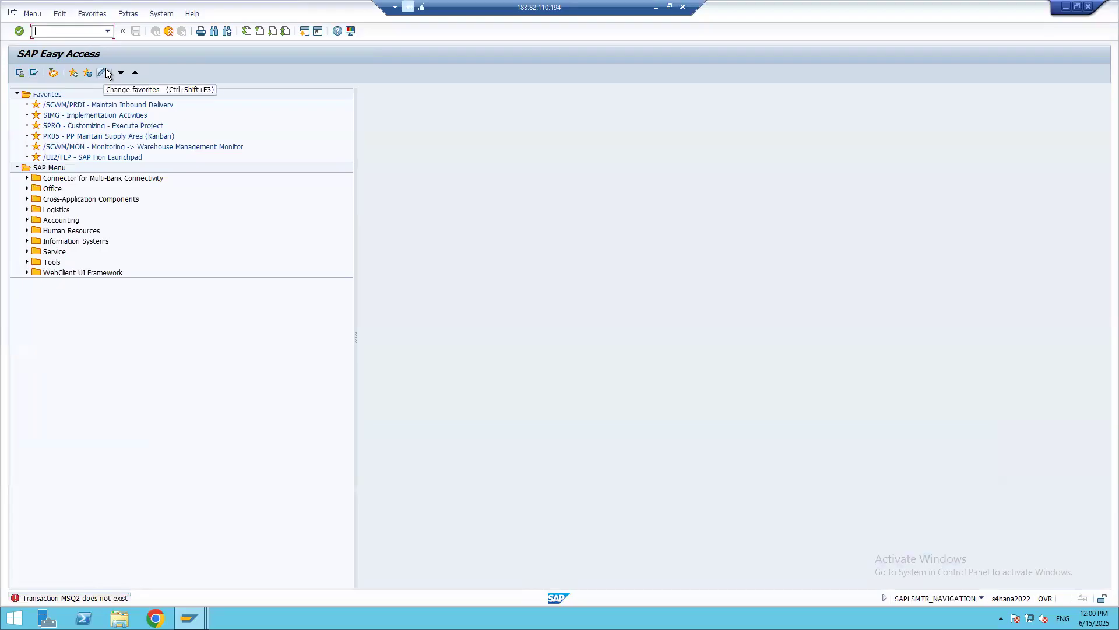
{"action": "type", "text": "smq2"}
{"action": "key", "text": "Return"}
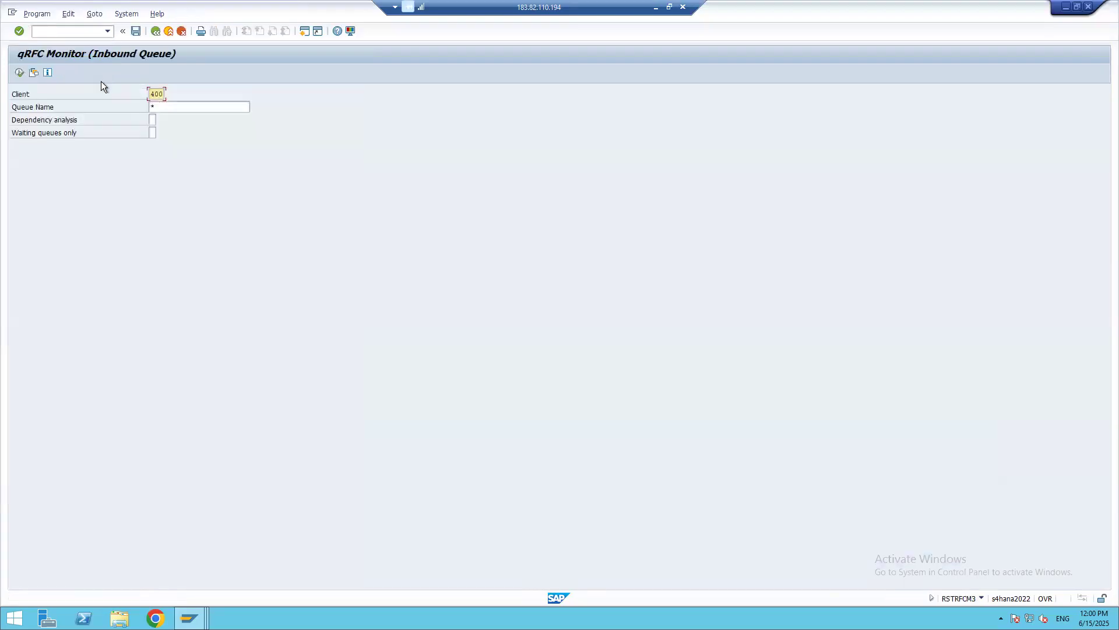
{"action": "left_click", "coordinate": [19, 72]}
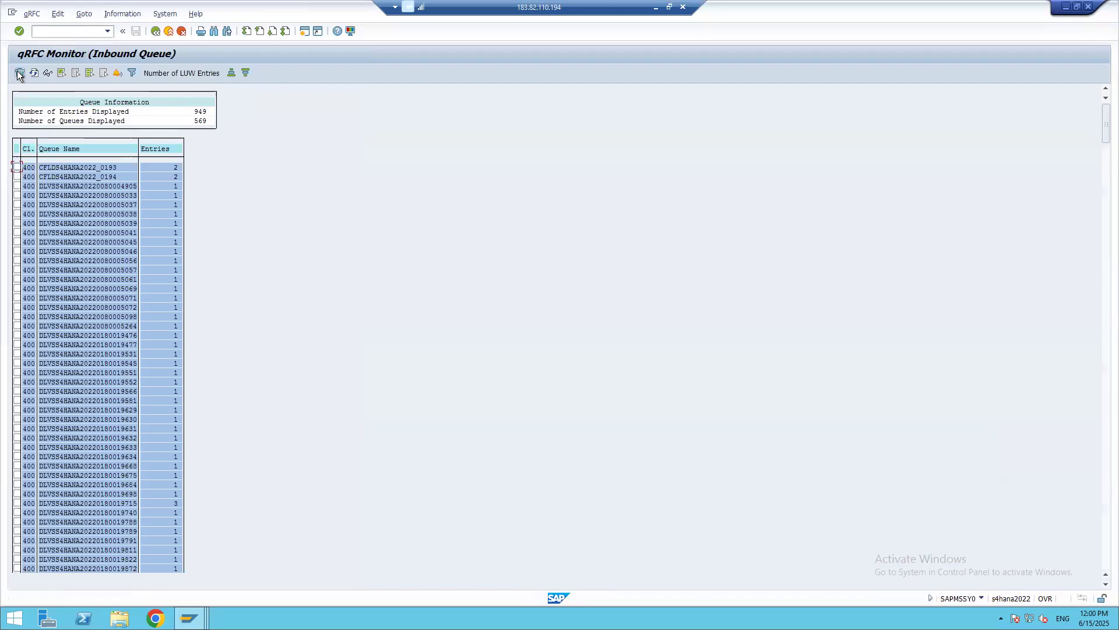
Find the queue containing delivery number 180020656, open its entry and request details on the status text.
{"action": "key", "text": "ctrl+f"}
{"action": "key", "text": "Return"}
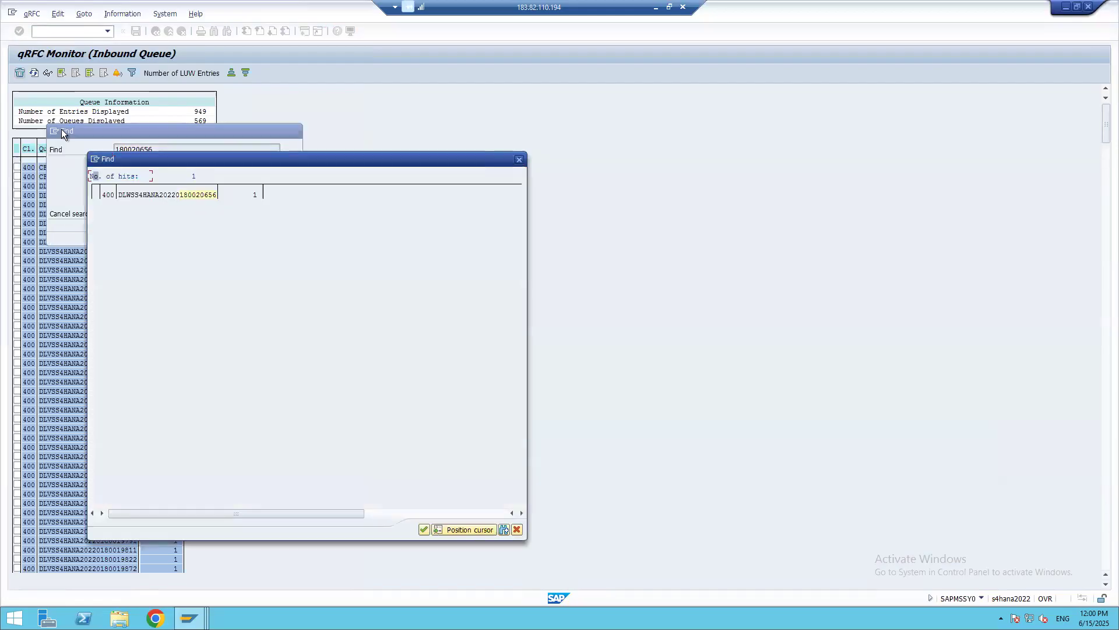
{"action": "left_click", "coordinate": [199, 197]}
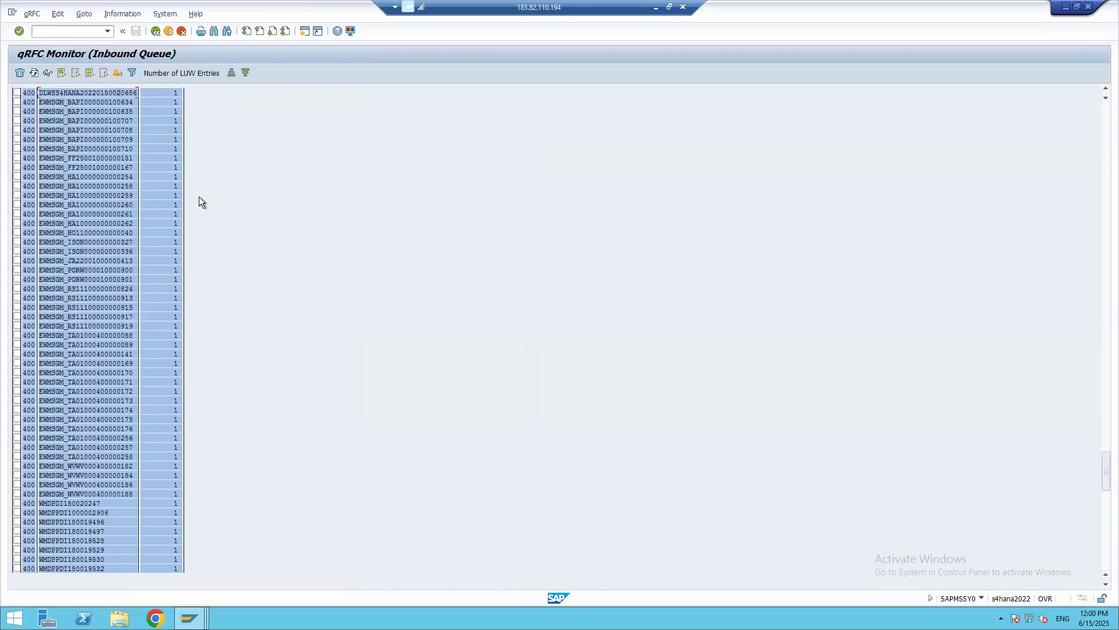
{"action": "double_click", "coordinate": [88, 93]}
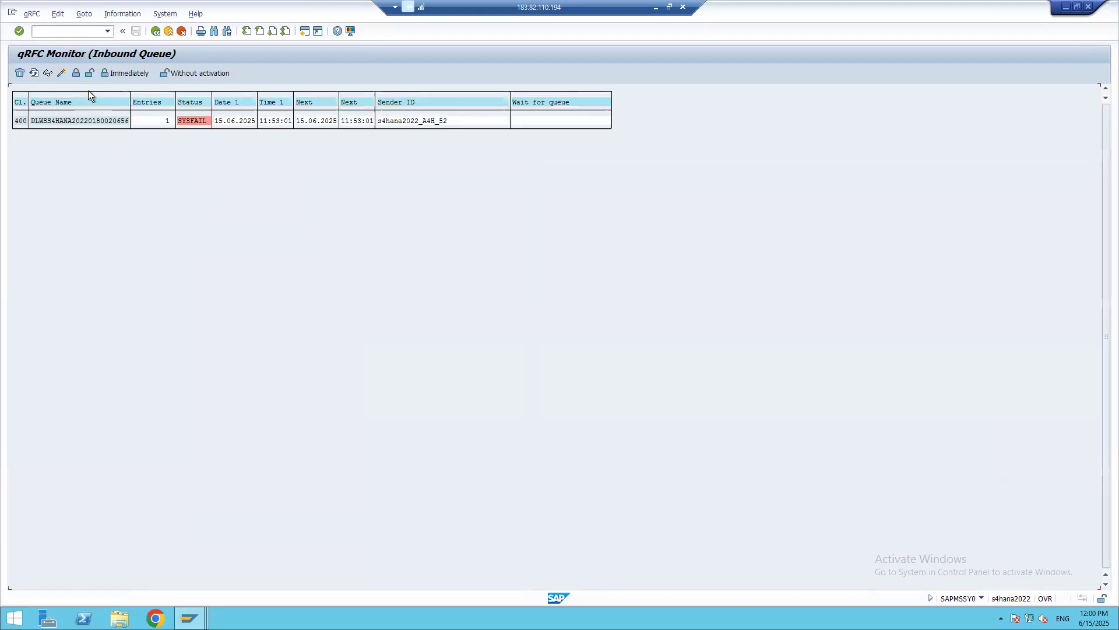
{"action": "double_click", "coordinate": [71, 120]}
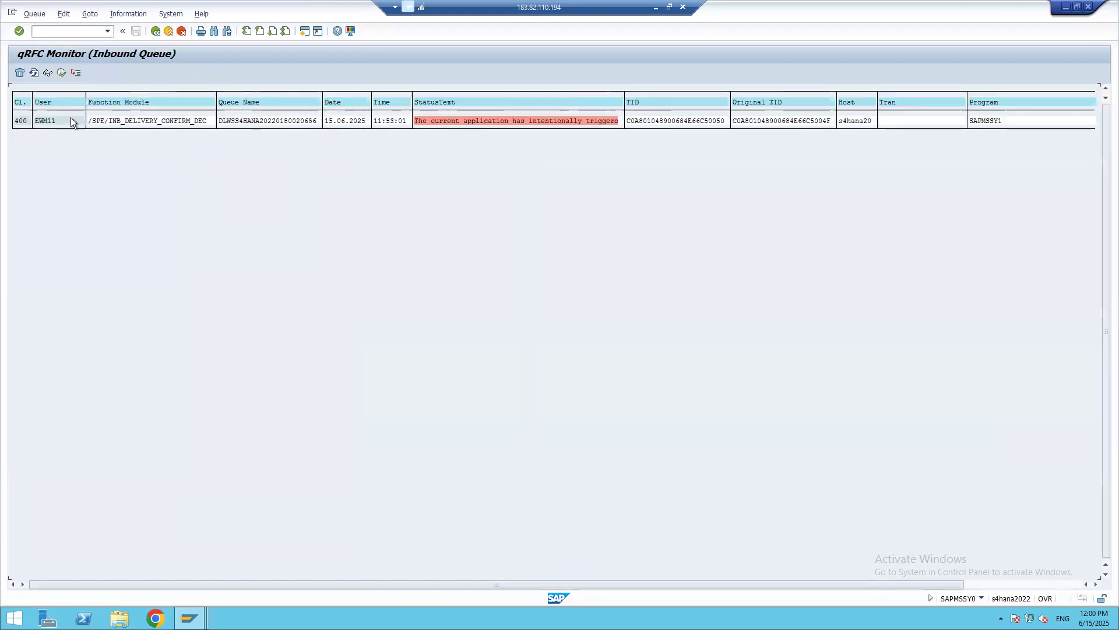
{"action": "double_click", "coordinate": [498, 120]}
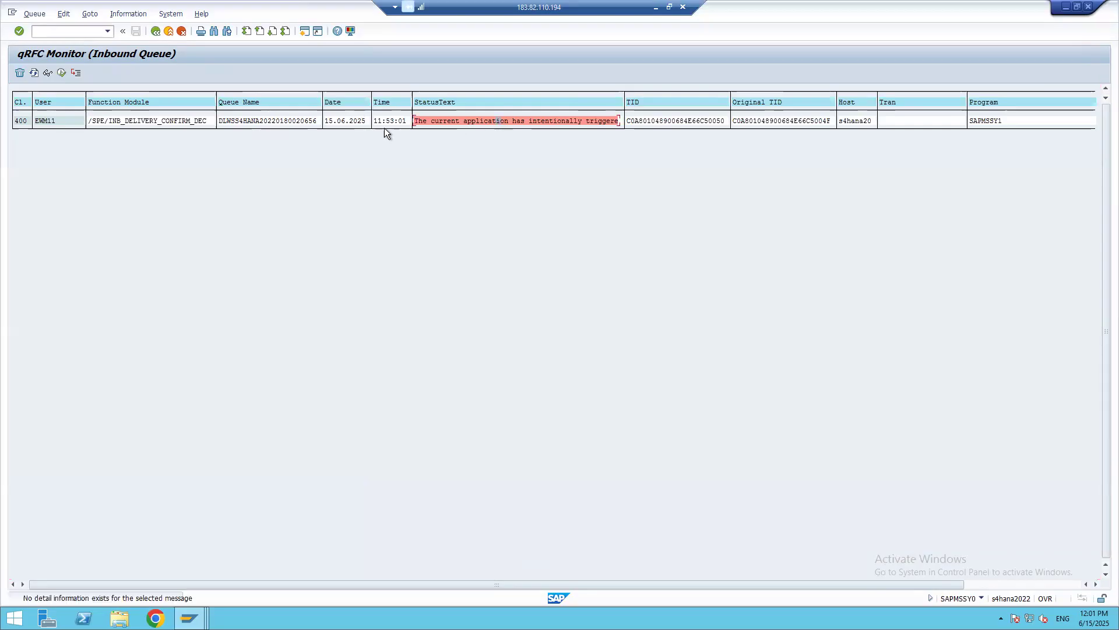
Open the entry's queue container and examine its header, control, delivery, TECHN_CONTROL, HEADER_PARTNER and ITEM_DATA parameters.
{"action": "left_click", "coordinate": [274, 121]}
{"action": "double_click", "coordinate": [278, 123]}
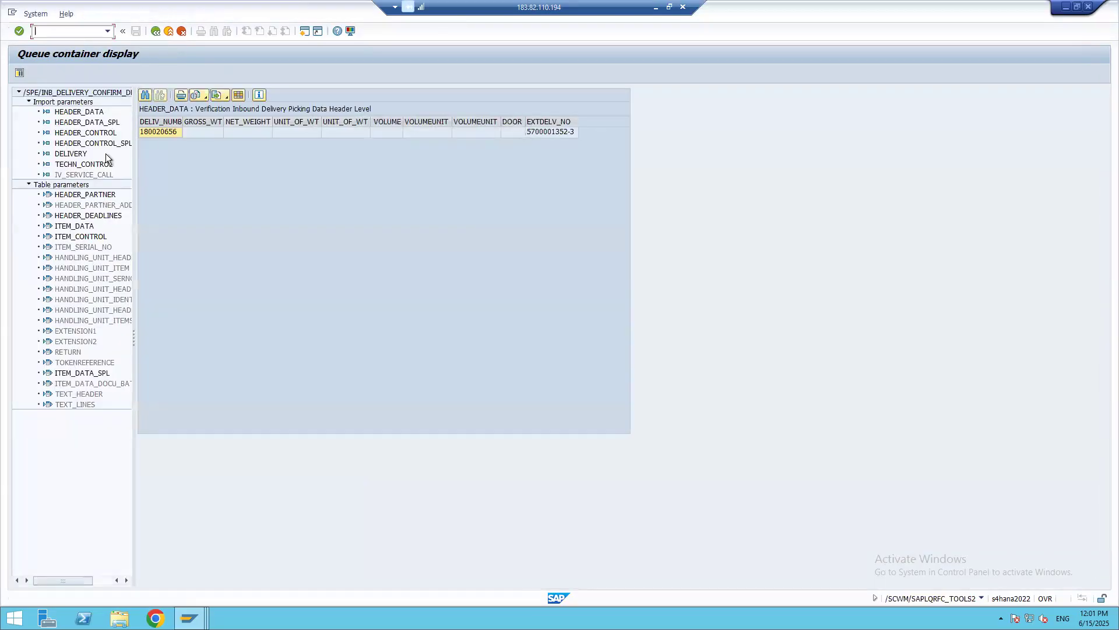
{"action": "left_click", "coordinate": [68, 113]}
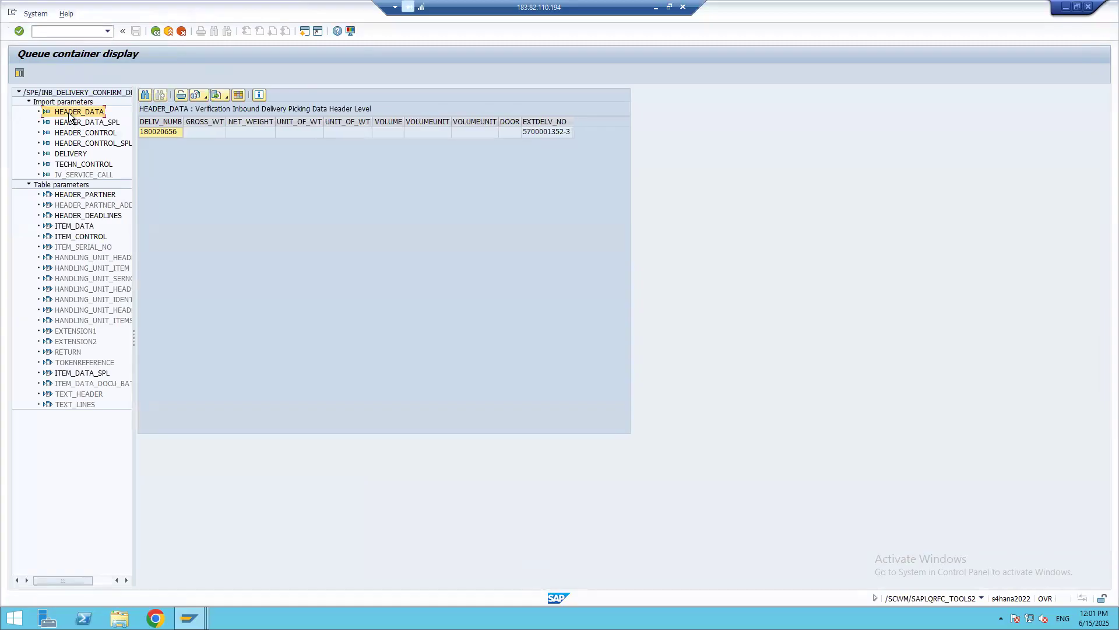
{"action": "left_click", "coordinate": [69, 123]}
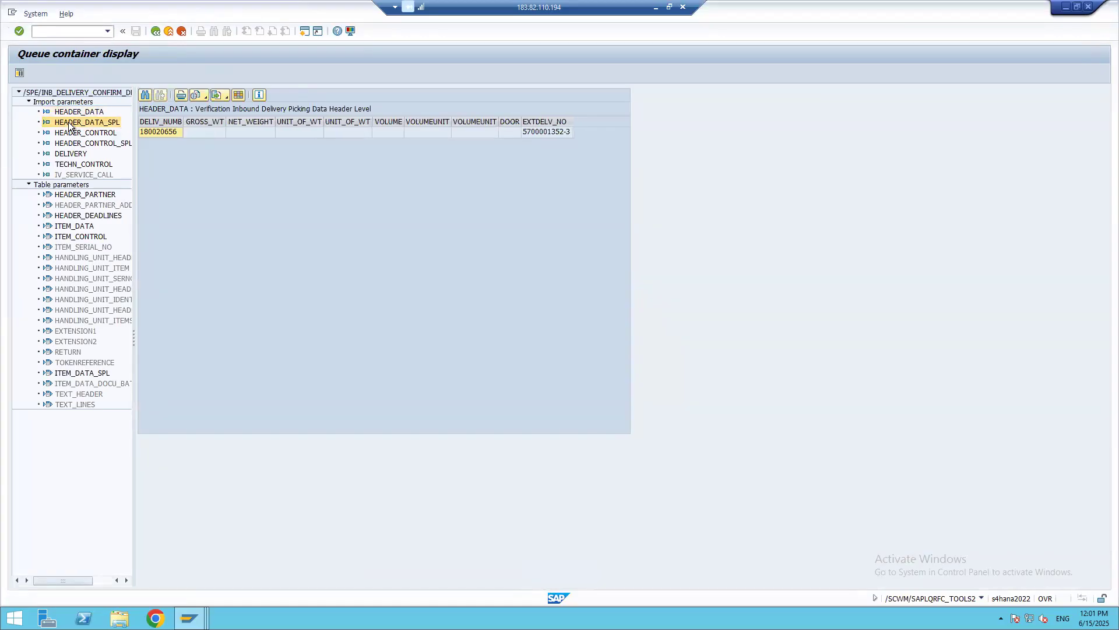
{"action": "left_click", "coordinate": [72, 133]}
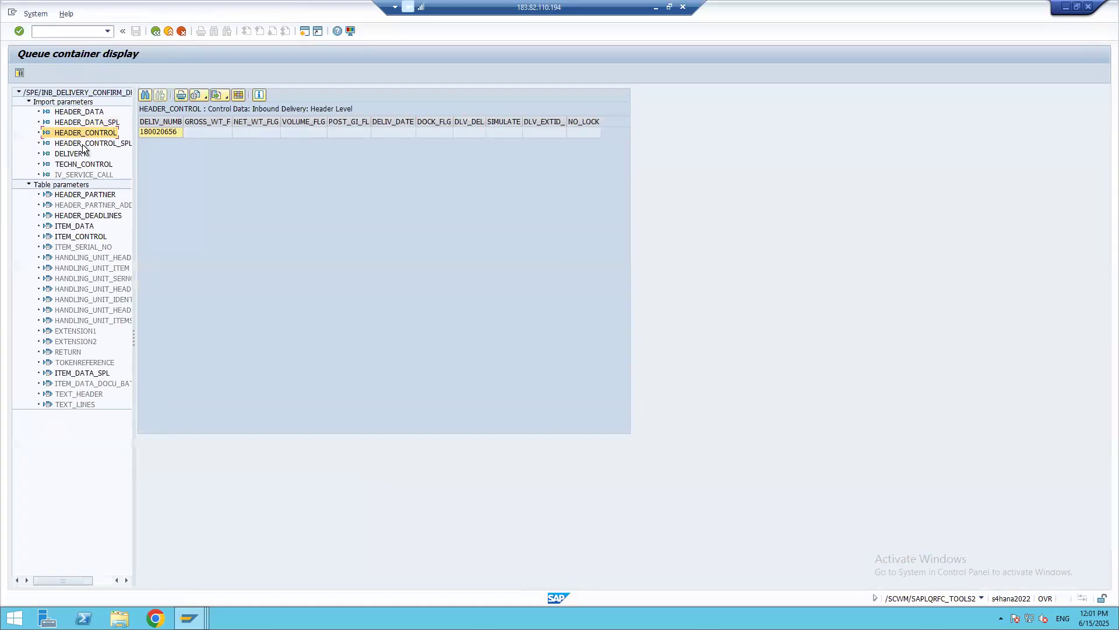
{"action": "left_click", "coordinate": [82, 145]}
{"action": "left_click", "coordinate": [82, 165]}
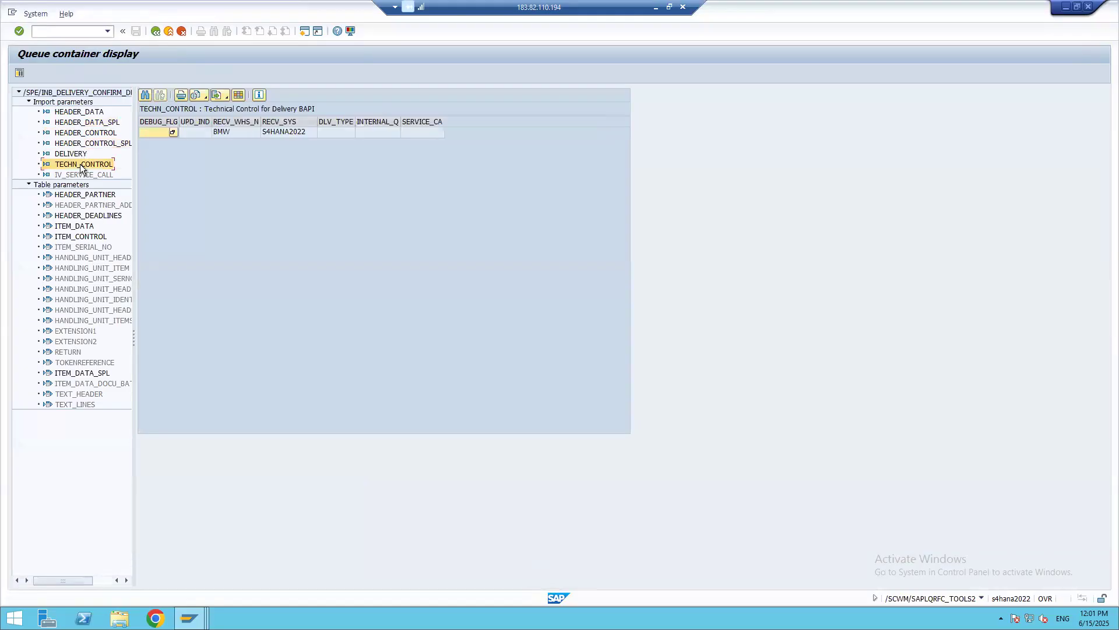
{"action": "left_click", "coordinate": [71, 154]}
{"action": "left_click", "coordinate": [83, 195]}
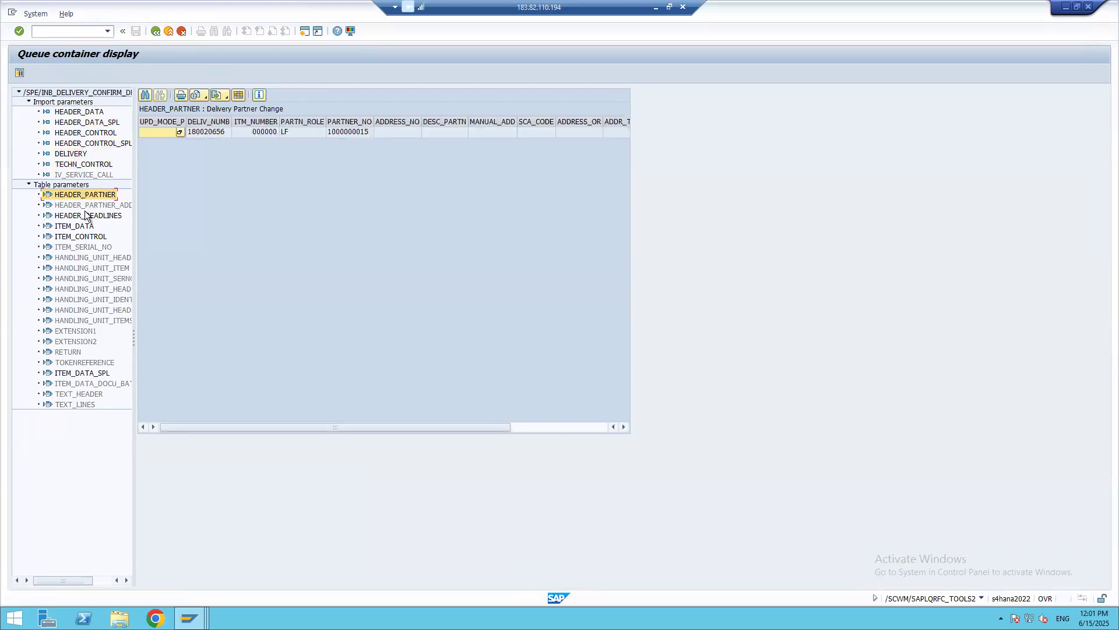
{"action": "left_click", "coordinate": [84, 226]}
Switch to the Maintain Inbound Delivery window, show the delivery's items and load inbound delivery 180020651 by its ERP reference number.
{"action": "key", "text": "alt+Tab"}
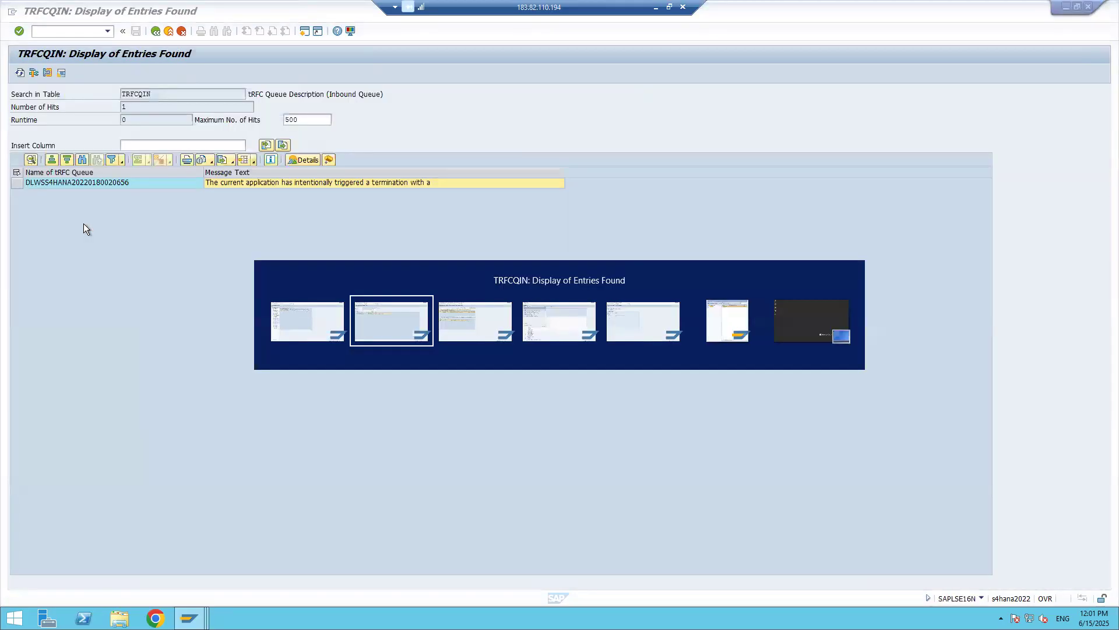
{"action": "key", "text": "alt+Tab"}
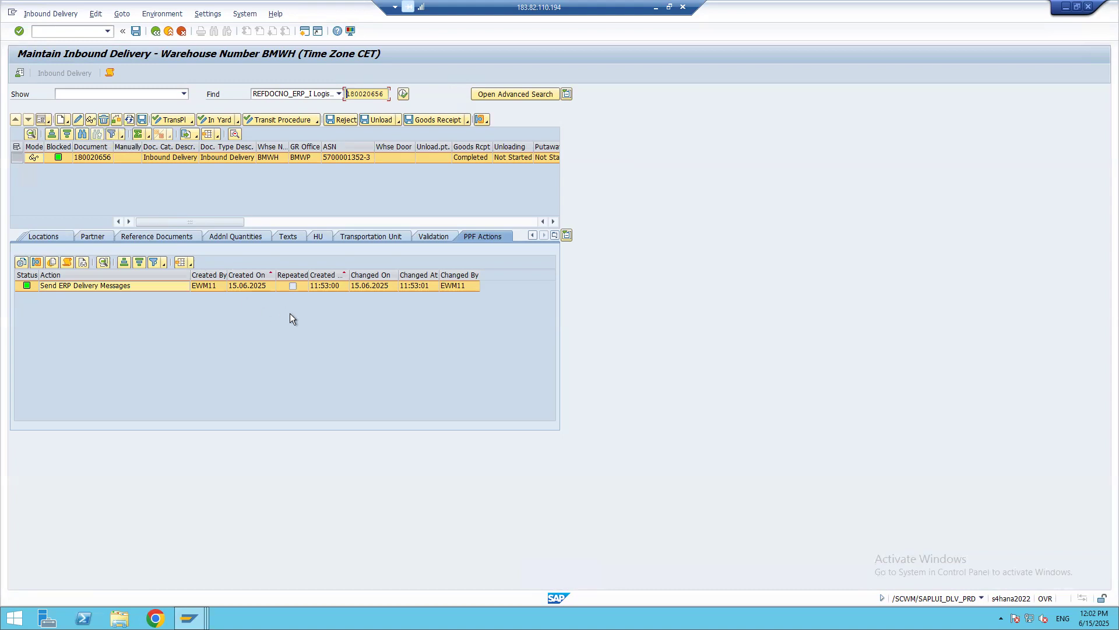
{"action": "left_click", "coordinate": [554, 236]}
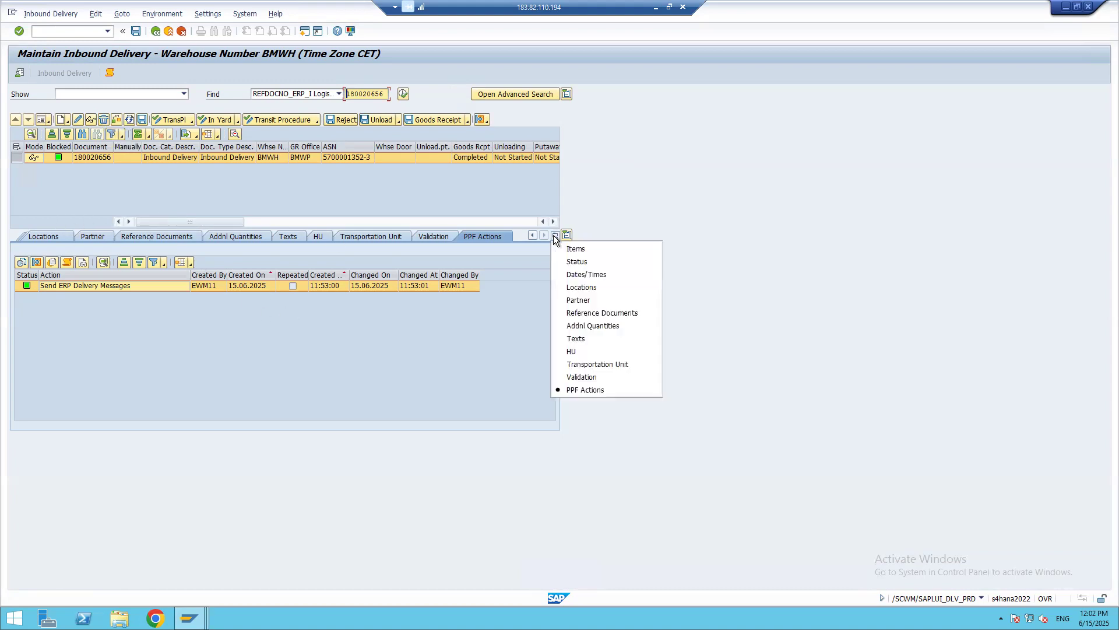
{"action": "left_click", "coordinate": [587, 247]}
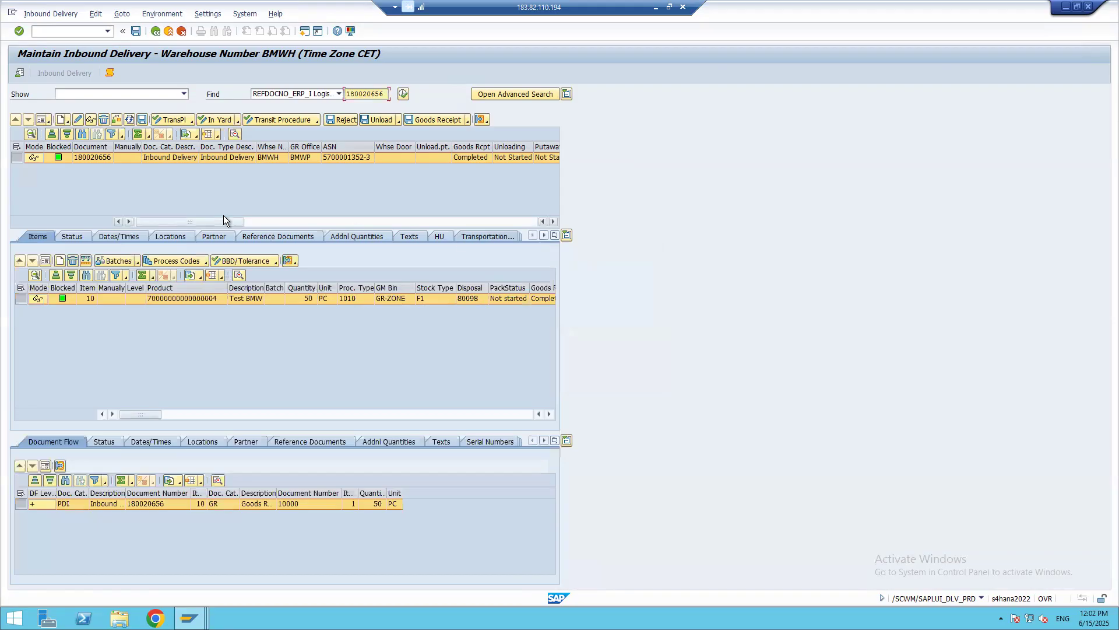
{"action": "left_click", "coordinate": [384, 94]}
{"action": "key", "text": "BackSpace"}
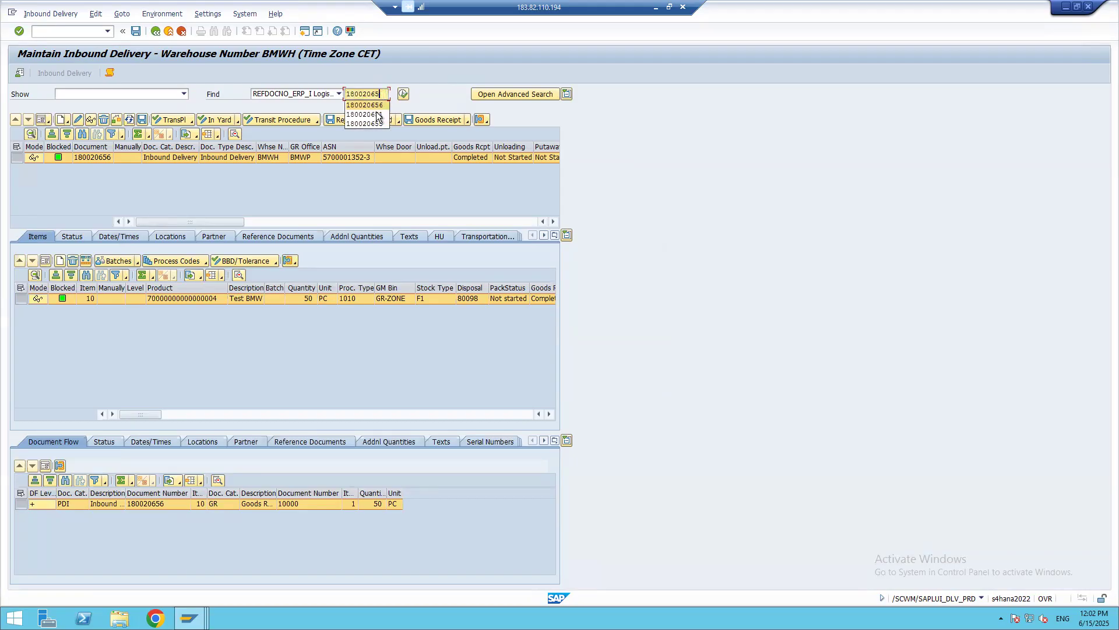
{"action": "left_click", "coordinate": [377, 115]}
{"action": "left_click", "coordinate": [404, 92]}
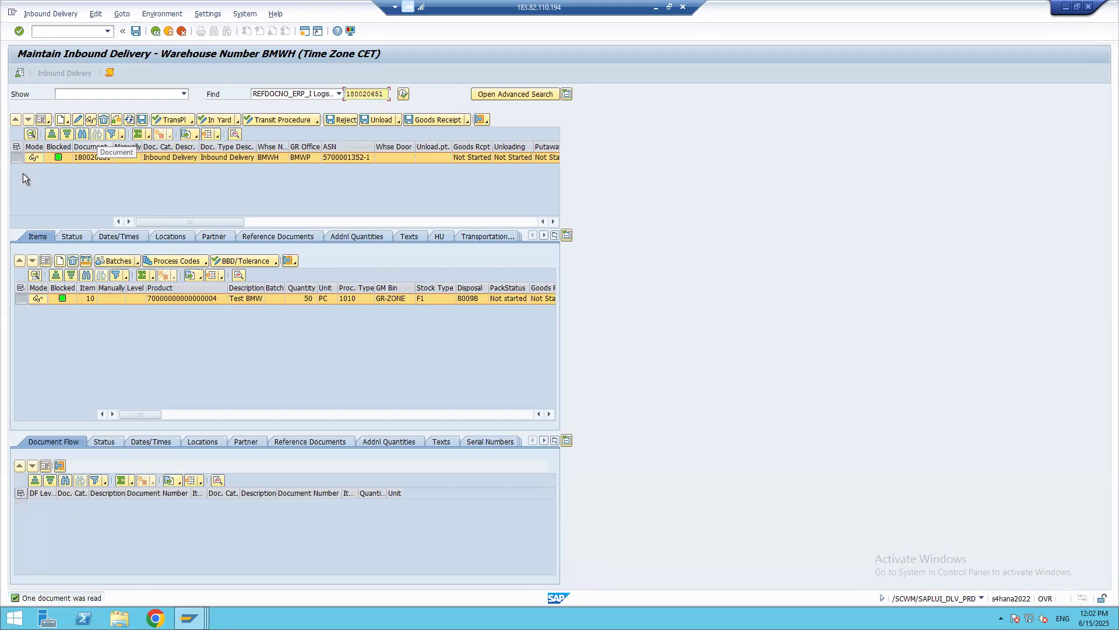
Try to delete inbound delivery 180020651, read the message log and close it.
{"action": "left_click", "coordinate": [19, 159]}
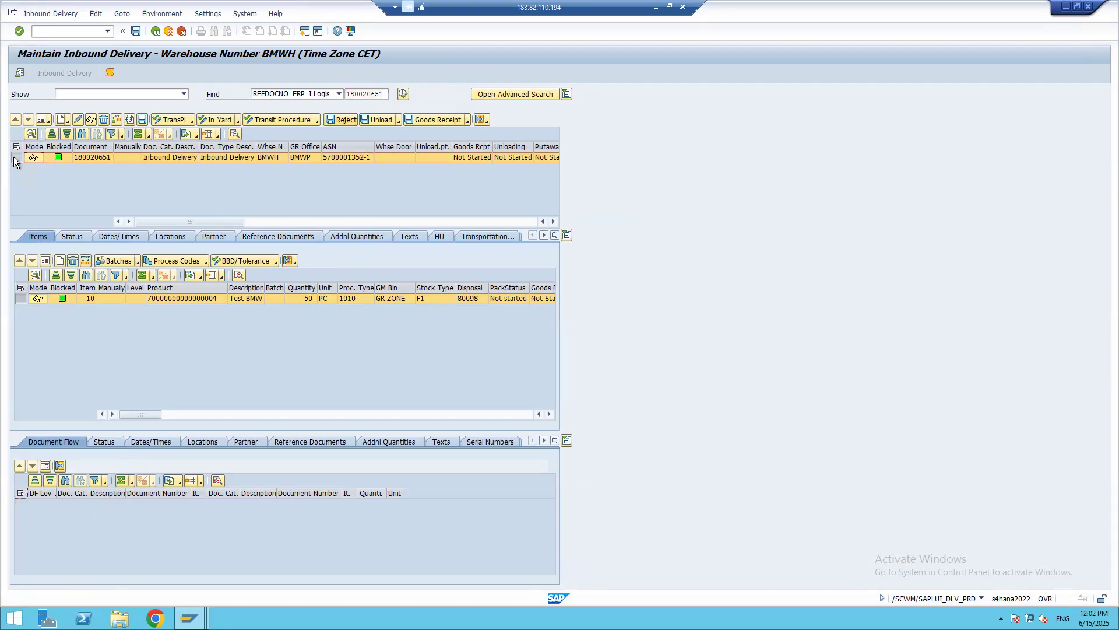
{"action": "left_click", "coordinate": [103, 120]}
{"action": "left_click", "coordinate": [73, 211]}
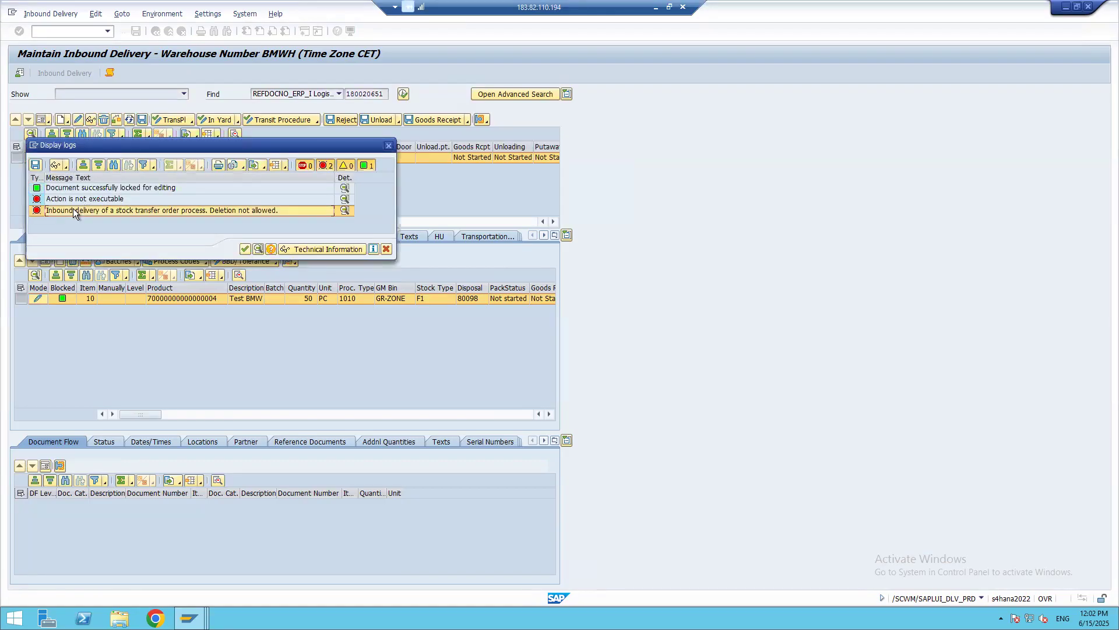
{"action": "left_click", "coordinate": [244, 248]}
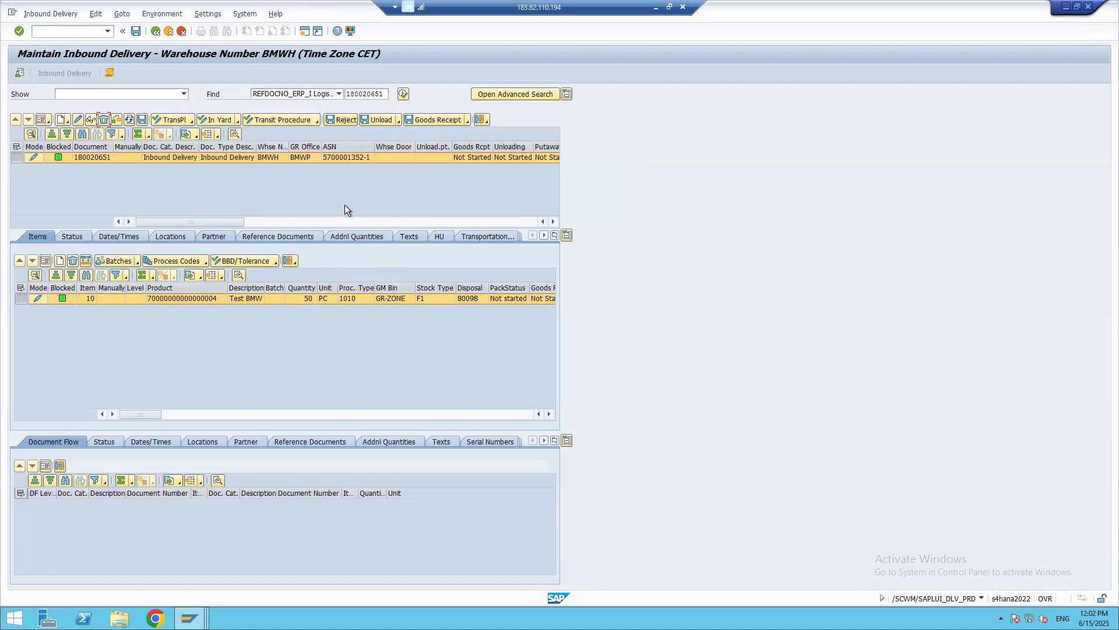
Reject inbound delivery 180020651 and save.
{"action": "left_click", "coordinate": [336, 121]}
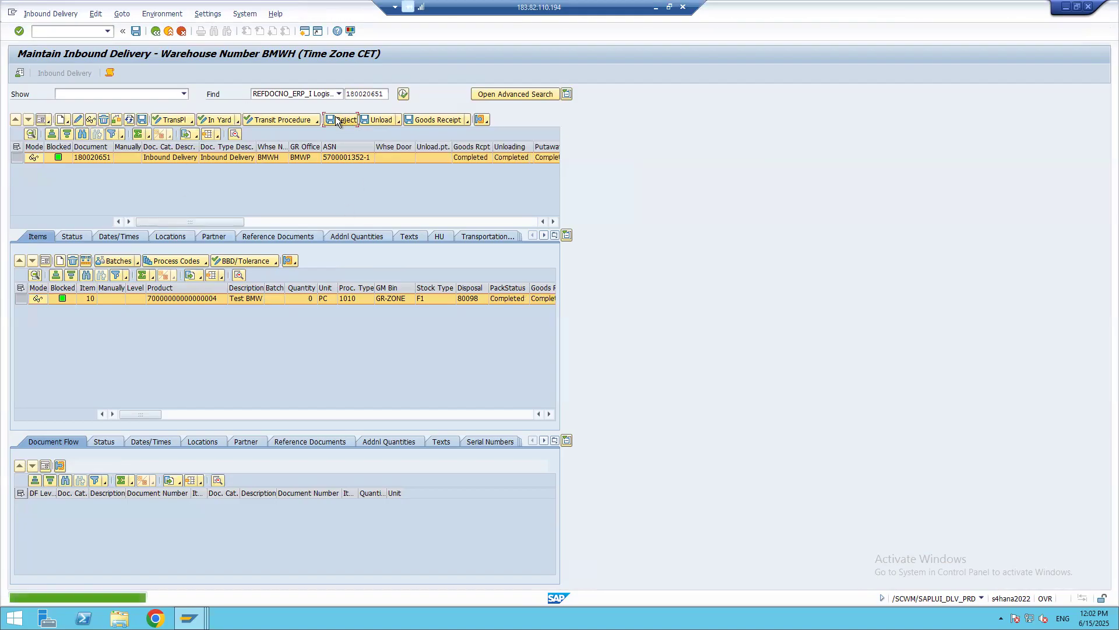
{"action": "left_click", "coordinate": [135, 30]}
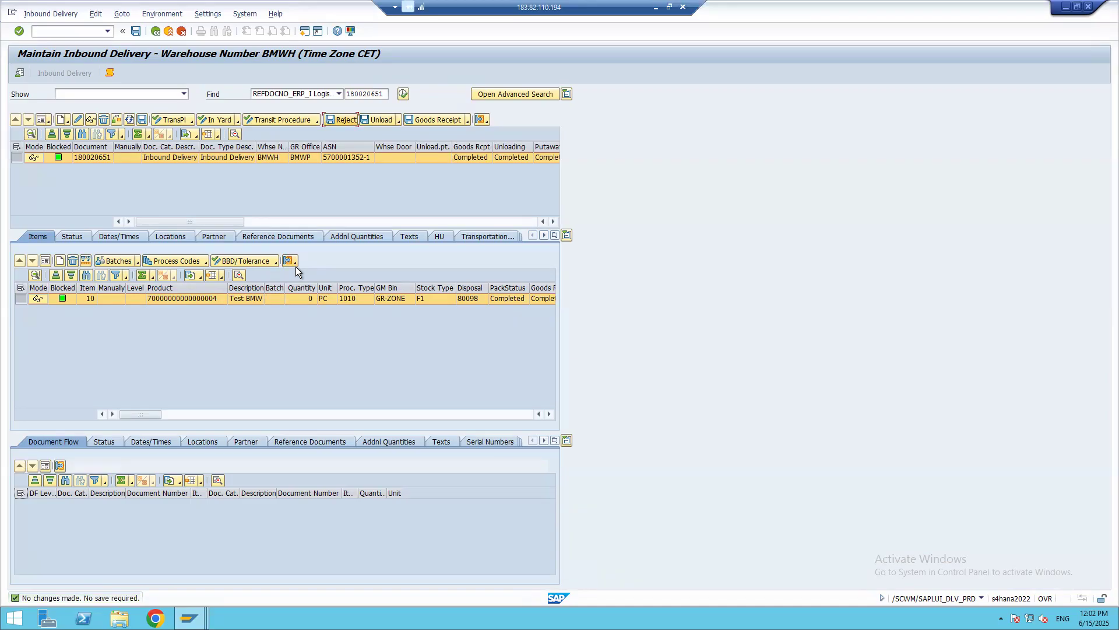
Copy the rejected delivery's number and display that inbound delivery in ERP with transaction VL33N.
{"action": "left_click", "coordinate": [371, 94]}
{"action": "left_click_drag", "start_coordinate": [384, 94], "coordinate": [341, 96]}
{"action": "key", "text": "ctrl+c"}
{"action": "left_click", "coordinate": [53, 29]}
{"action": "type", "text": "/nvl33n"}
{"action": "key", "text": "Return"}
{"action": "key", "text": "ctrl+v"}
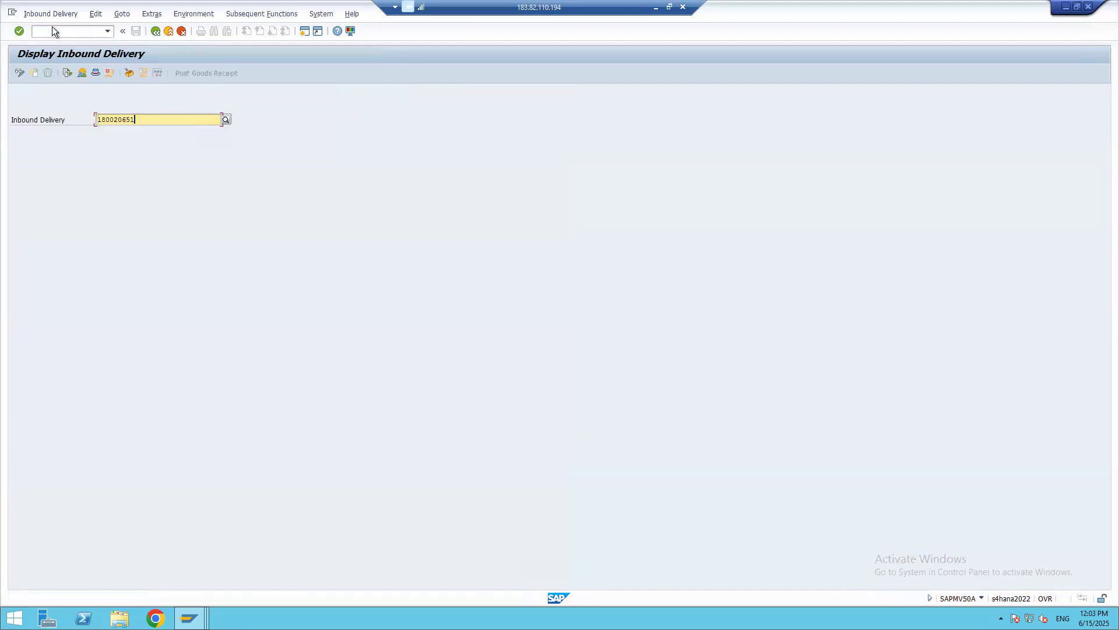
{"action": "key", "text": "Return"}
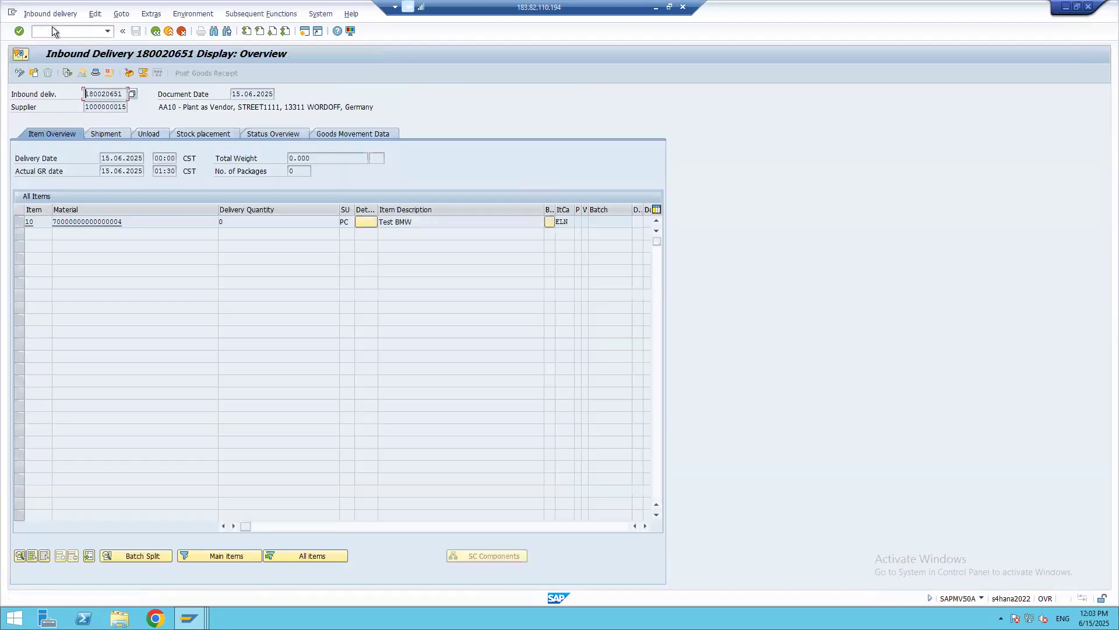
Check item 10's delivery quantity and the goods movement status in the goods movement data, and return to the item overview.
{"action": "left_click", "coordinate": [234, 220]}
{"action": "left_click", "coordinate": [344, 133]}
{"action": "left_click", "coordinate": [284, 222]}
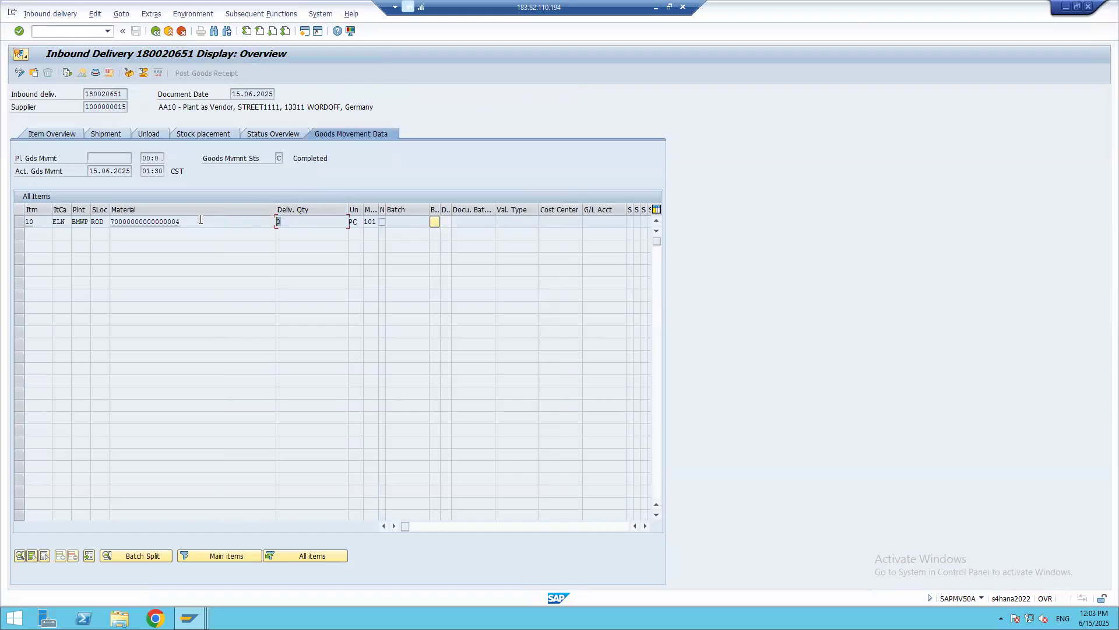
{"action": "left_click", "coordinate": [278, 158]}
{"action": "left_click", "coordinate": [284, 222]}
{"action": "left_click", "coordinate": [36, 134]}
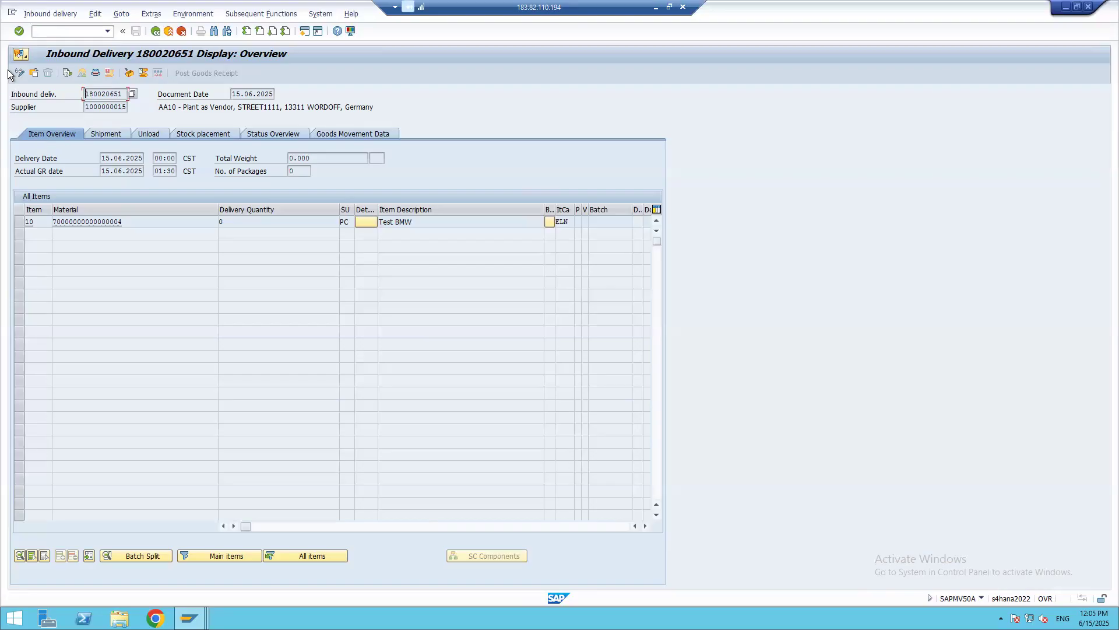
Minimize the remote desktop session to switch to the May 2025 presentation in PowerPoint.
{"action": "left_click", "coordinate": [654, 7]}
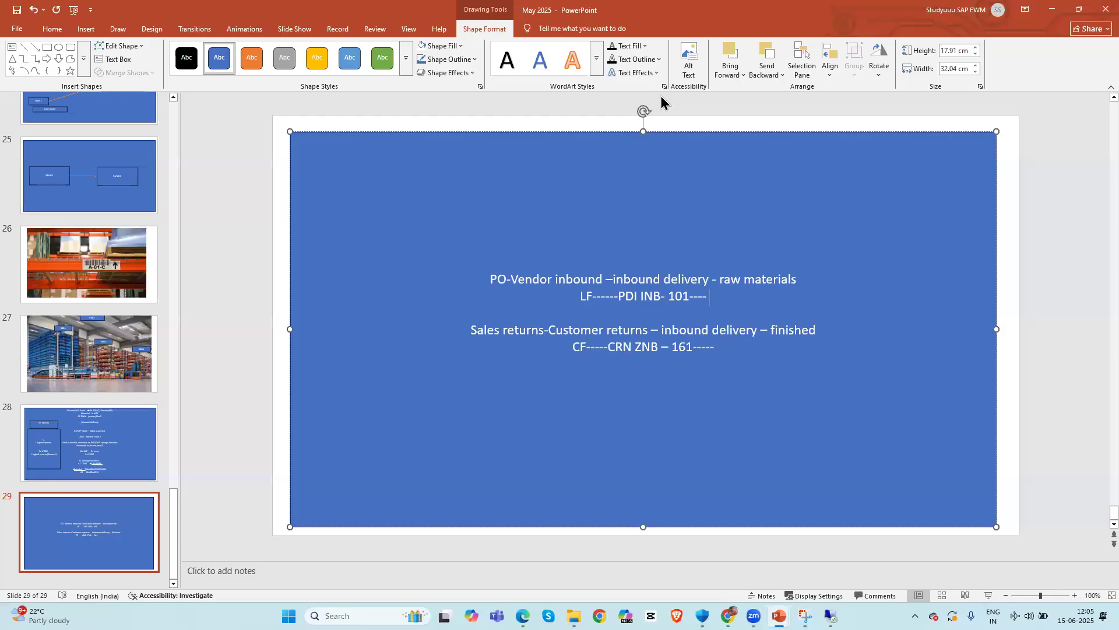